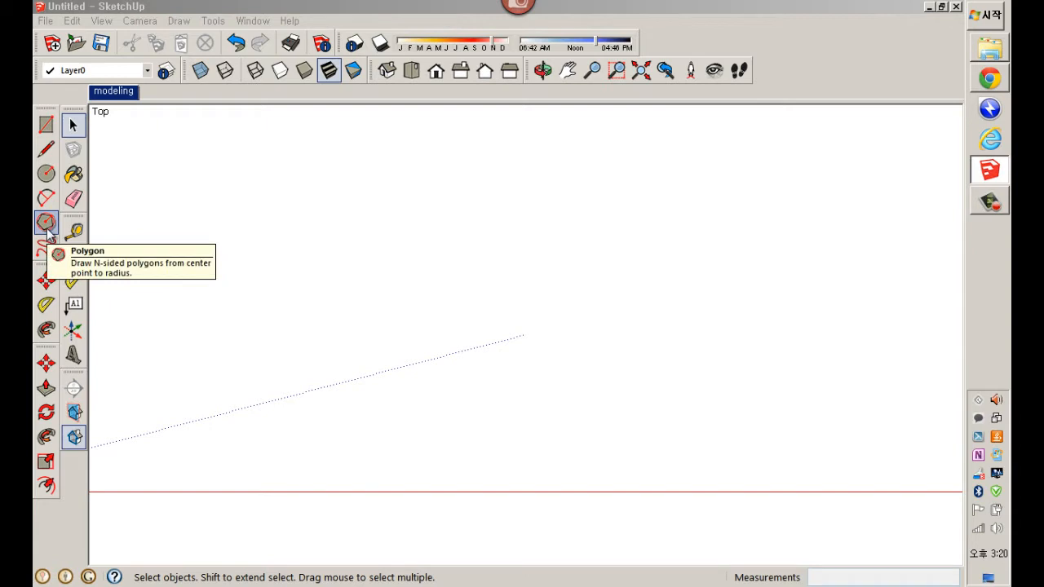
Start the Polygon tool and set its number of sides to 3
{"action": "left_click", "coordinate": [46, 230]}
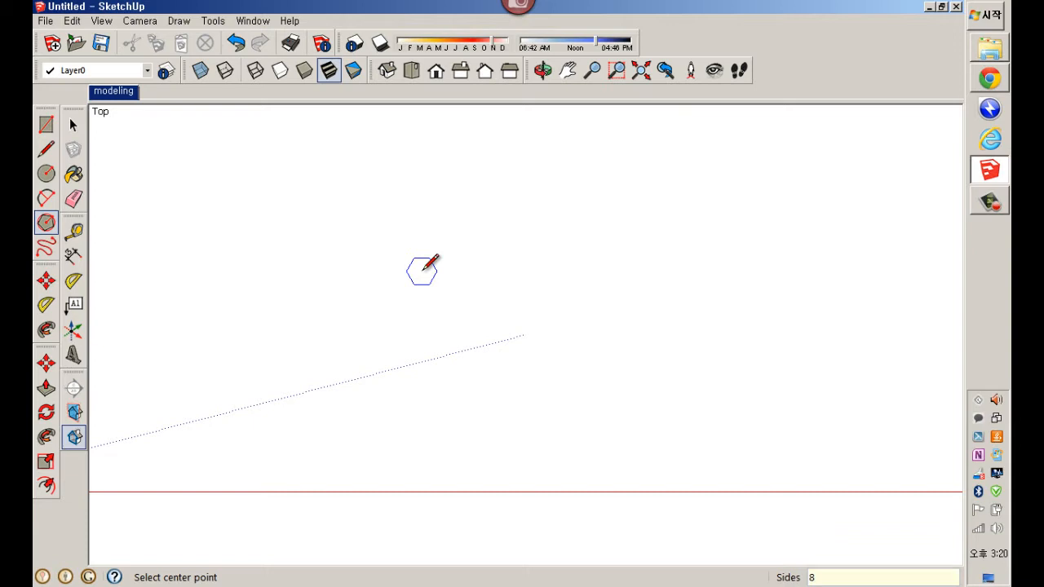
{"action": "type", "text": "5"}
{"action": "type", "text": "3"}
{"action": "key", "text": "BackSpace"}
{"action": "key", "text": "BackSpace"}
{"action": "key", "text": "BackSpace"}
{"action": "type", "text": "3"}
{"action": "key", "text": "Return"}
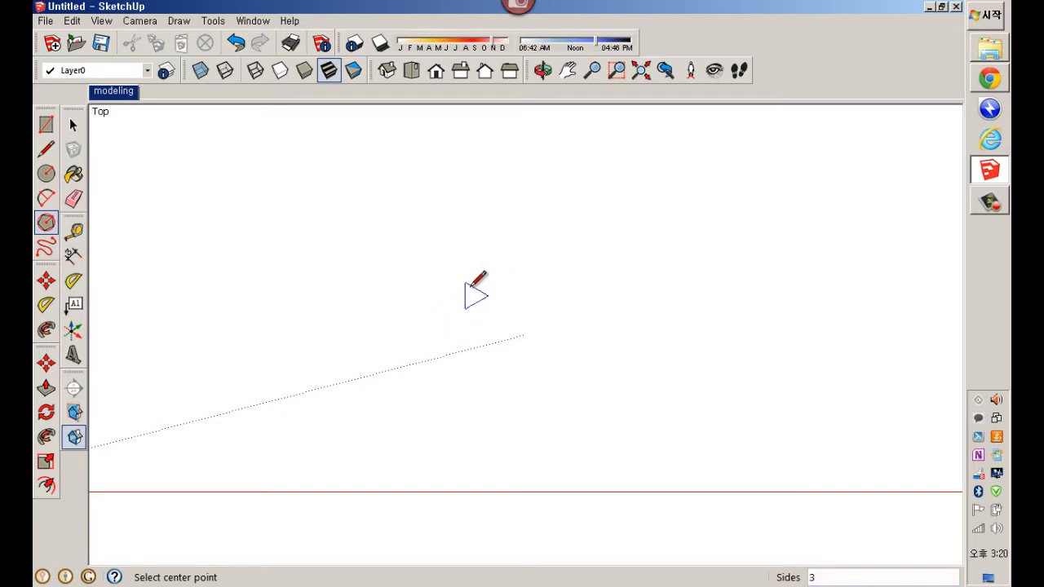
Set the polygon to 6 sides and draw it above the red axis with a radius of 500
{"action": "type", "text": "6"}
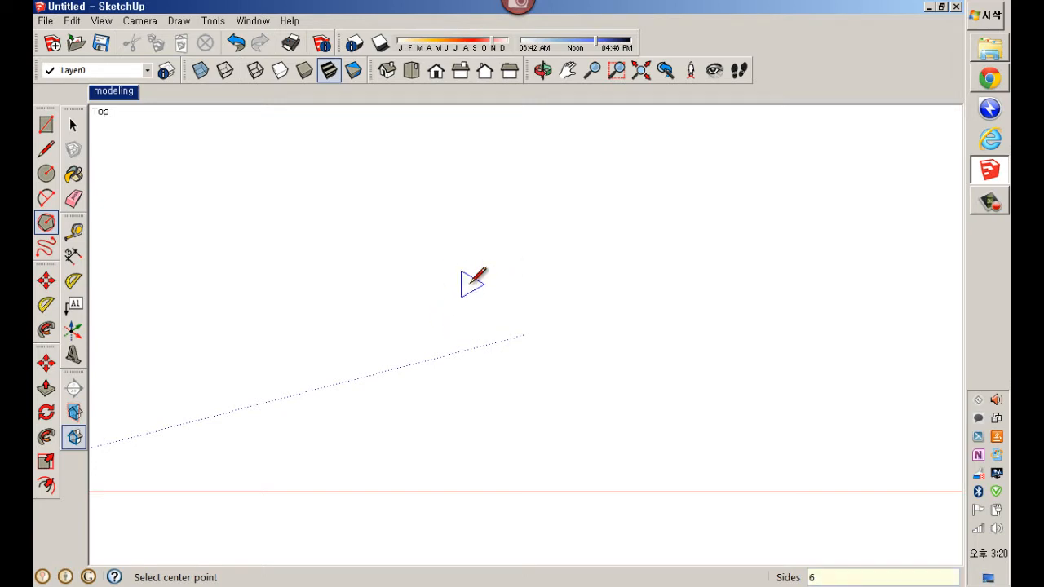
{"action": "key", "text": "Return"}
{"action": "left_click", "coordinate": [387, 360]}
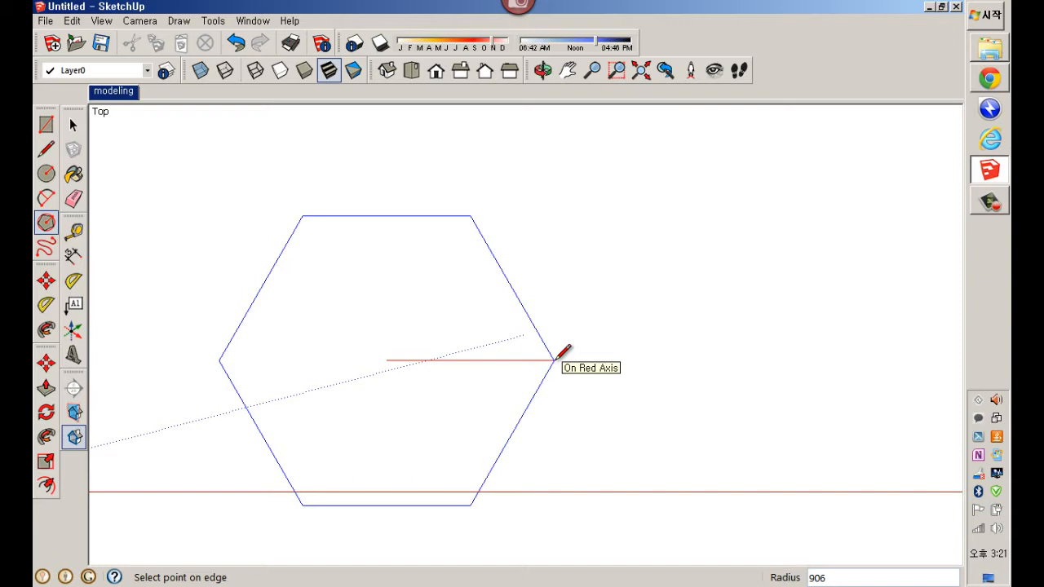
{"action": "type", "text": "500"}
{"action": "key", "text": "Return"}
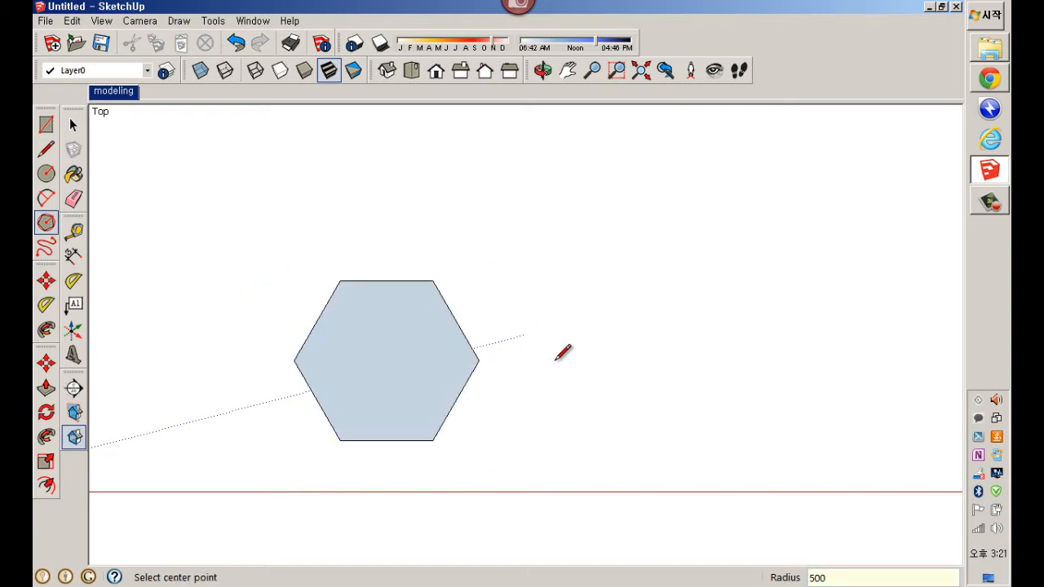
Draw a second polygon beside the hexagon with a radius of about 368 and give it 100 sides
{"action": "left_click", "coordinate": [618, 338]}
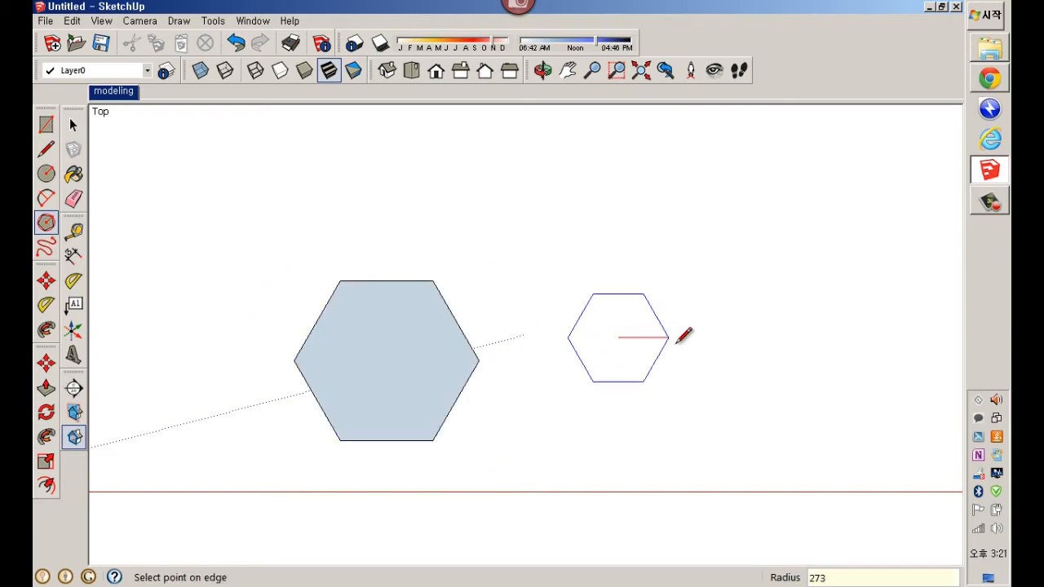
{"action": "left_click", "coordinate": [686, 337]}
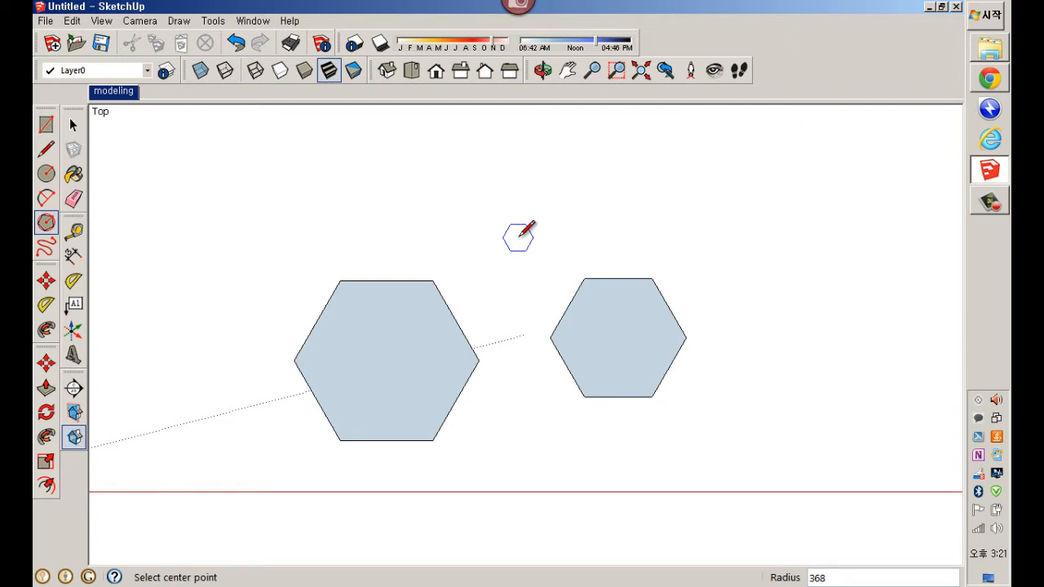
{"action": "type", "text": "100s"}
{"action": "key", "text": "Return"}
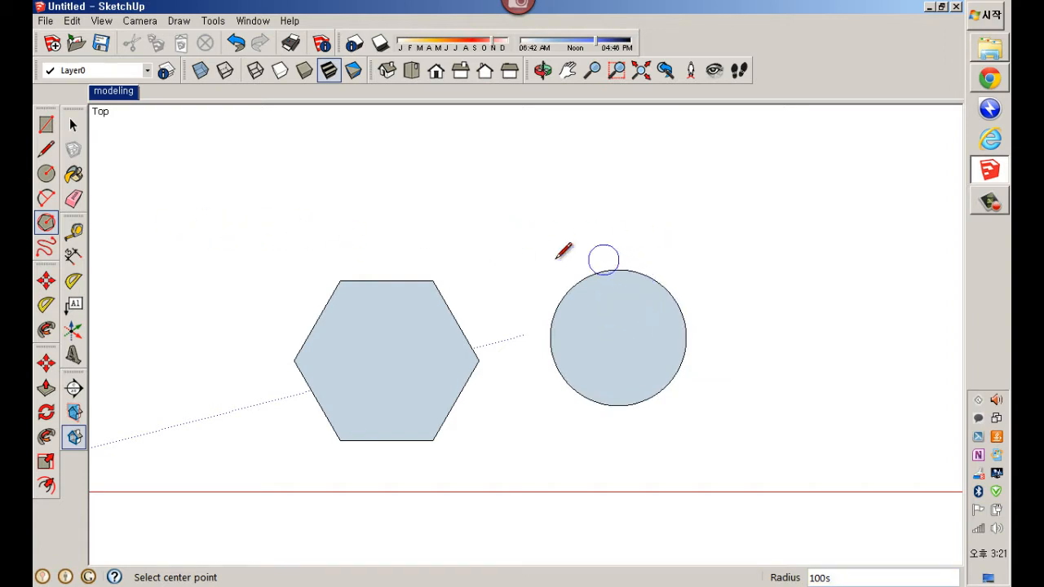
{"action": "key", "text": "space"}
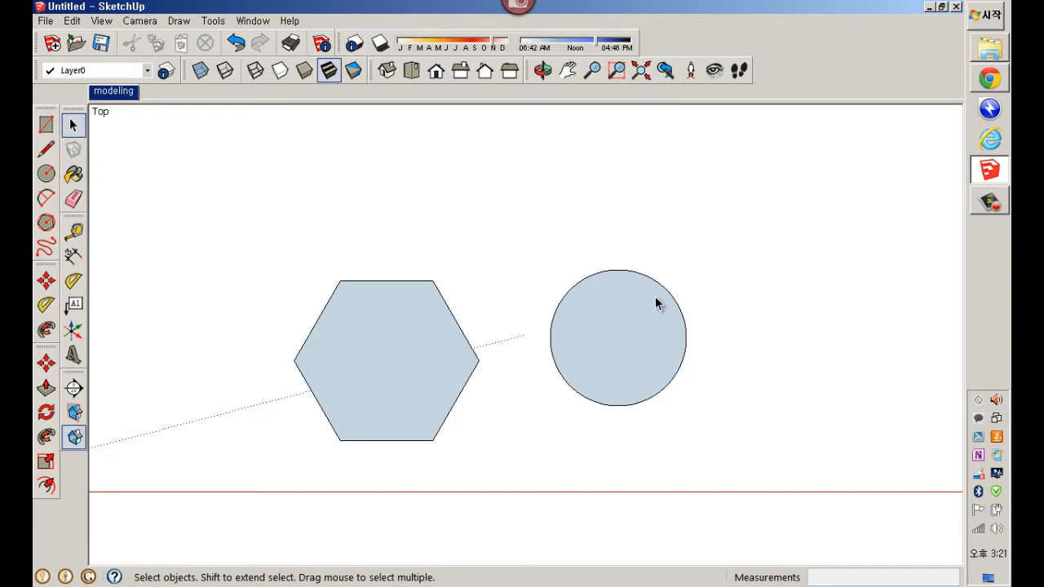
Set the 100-sided polygon's segments to 24 in its entity info
{"action": "key", "text": "s"}
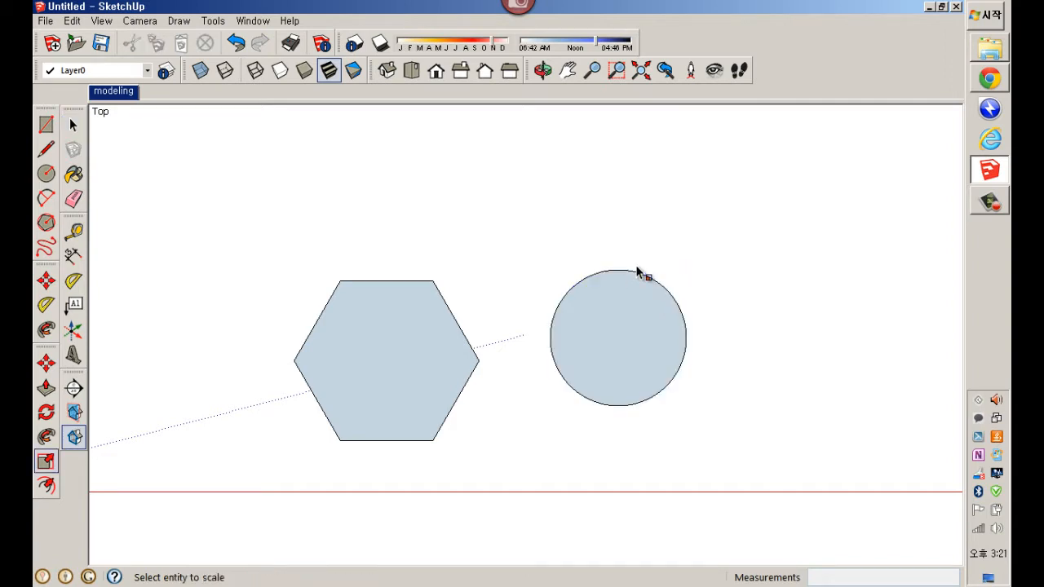
{"action": "key", "text": "space"}
{"action": "left_click", "coordinate": [635, 275]}
{"action": "right_click", "coordinate": [636, 277]}
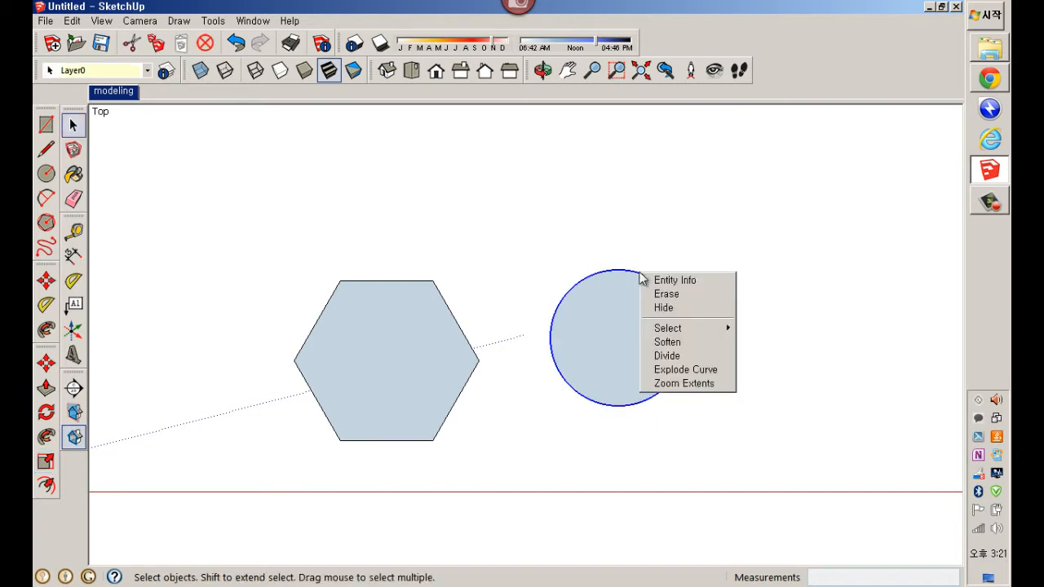
{"action": "left_click", "coordinate": [676, 281]}
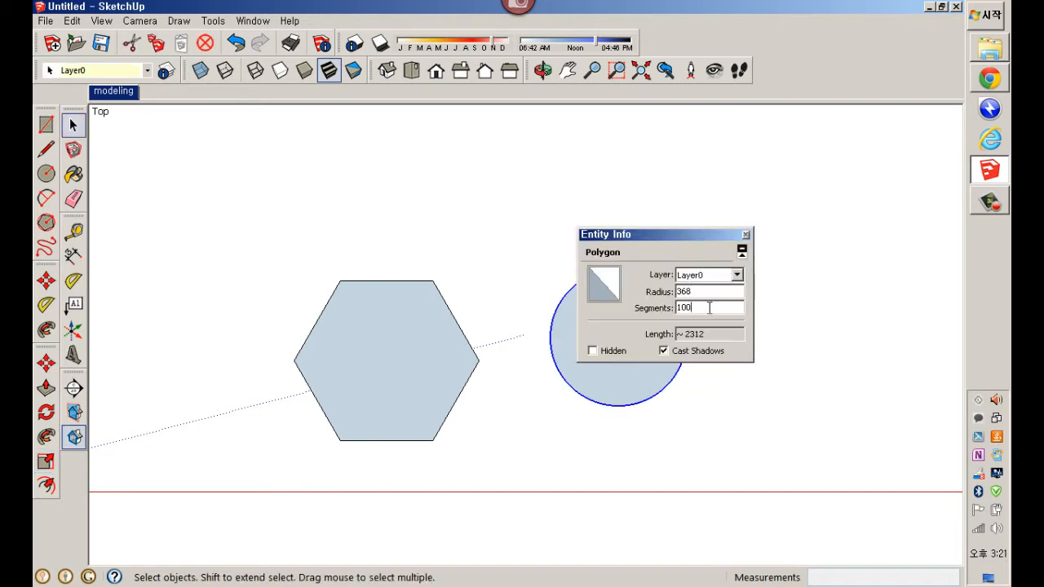
{"action": "double_click", "coordinate": [709, 307]}
{"action": "type", "text": "24"}
{"action": "key", "text": "Return"}
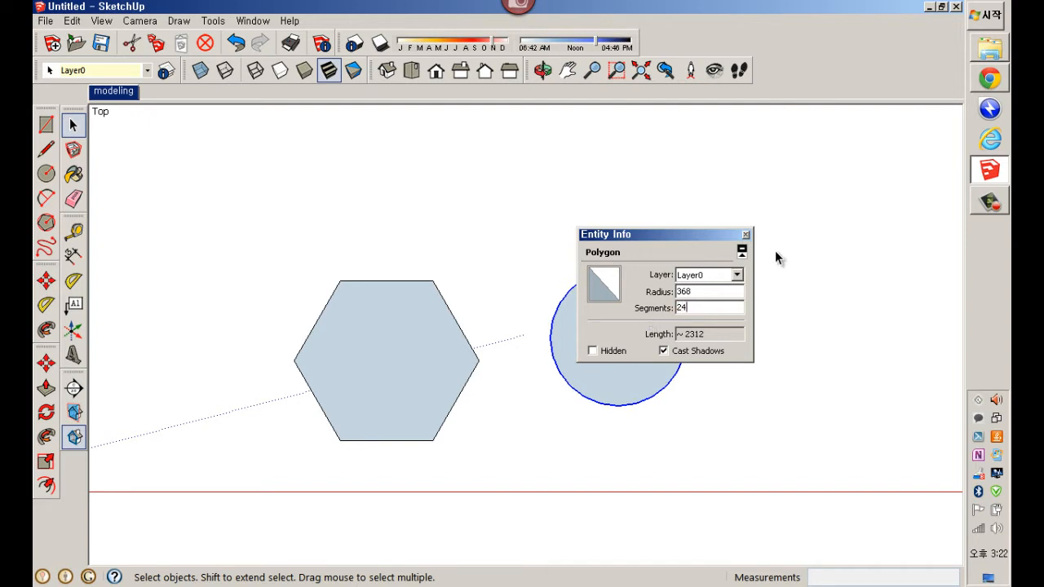
{"action": "left_click", "coordinate": [745, 235]}
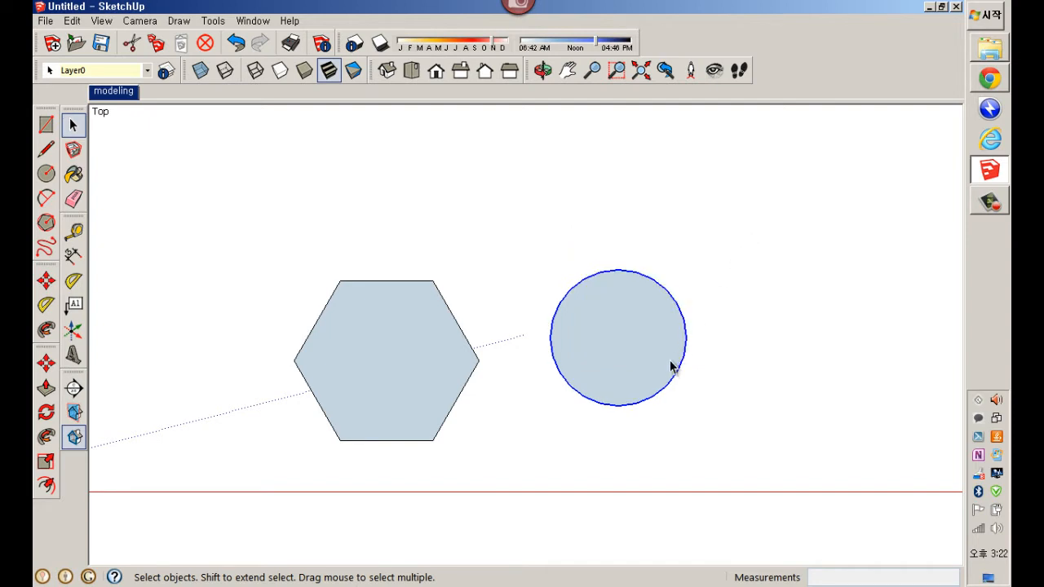
Draw a 24-sided circle with a radius of about 252 on the far side of the 24-sided polygon from the hexagon
{"action": "mouse_move", "coordinate": [671, 367]}
{"action": "middle_mouse_down", "text": "shift"}
{"action": "mouse_move", "coordinate": [490, 377]}
{"action": "mouse_move", "coordinate": [378, 408]}
{"action": "middle_mouse_up", "text": "shift"}
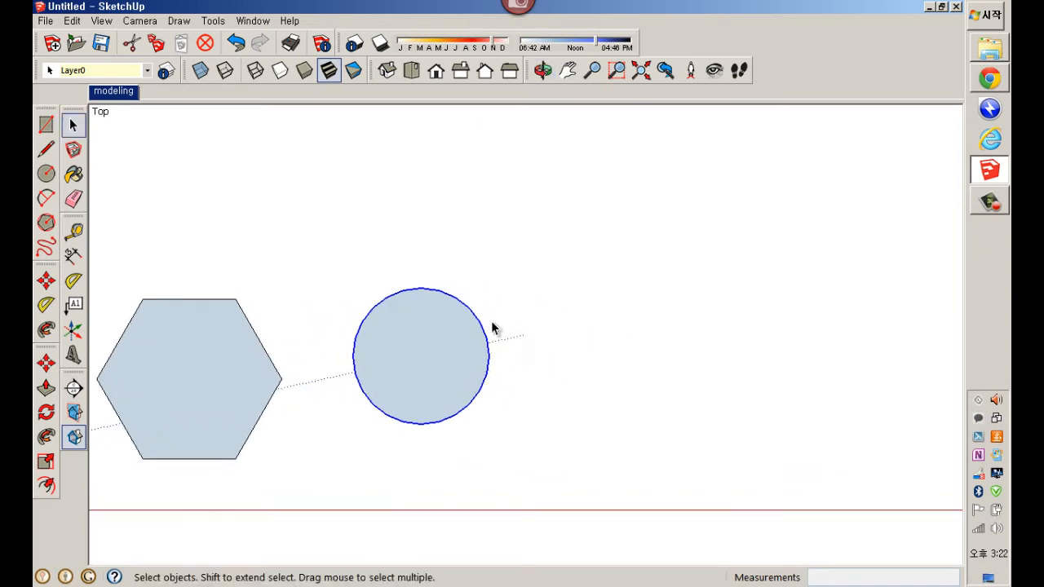
{"action": "key", "text": "c"}
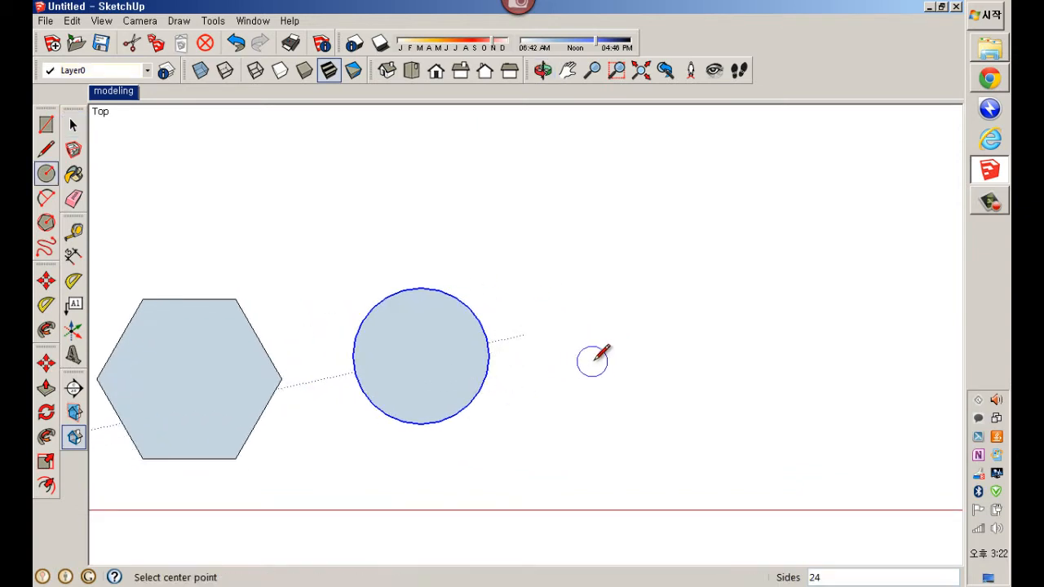
{"action": "left_click", "coordinate": [593, 361]}
{"action": "type", "text": "24s"}
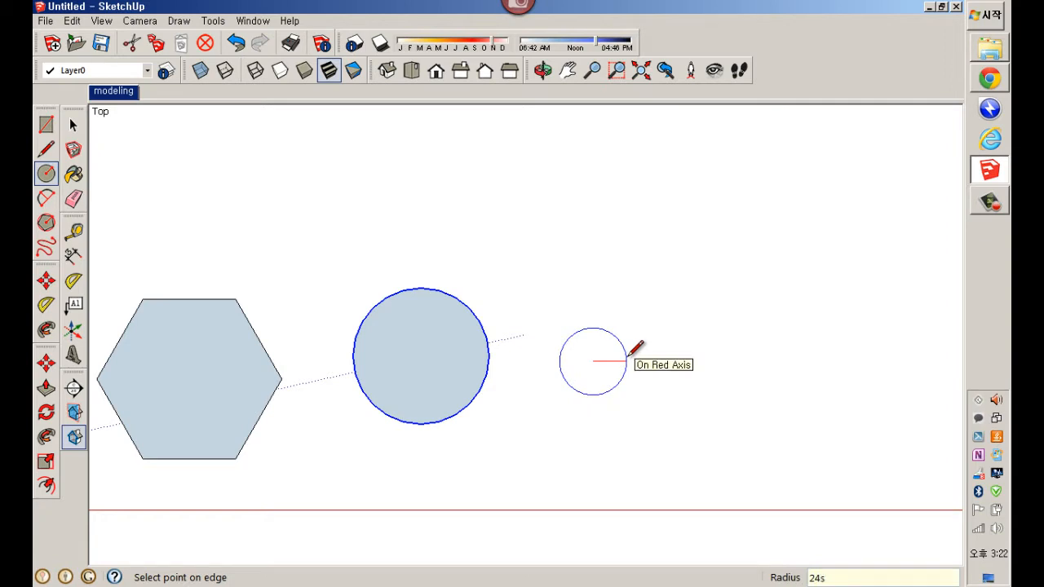
{"action": "key", "text": "Return"}
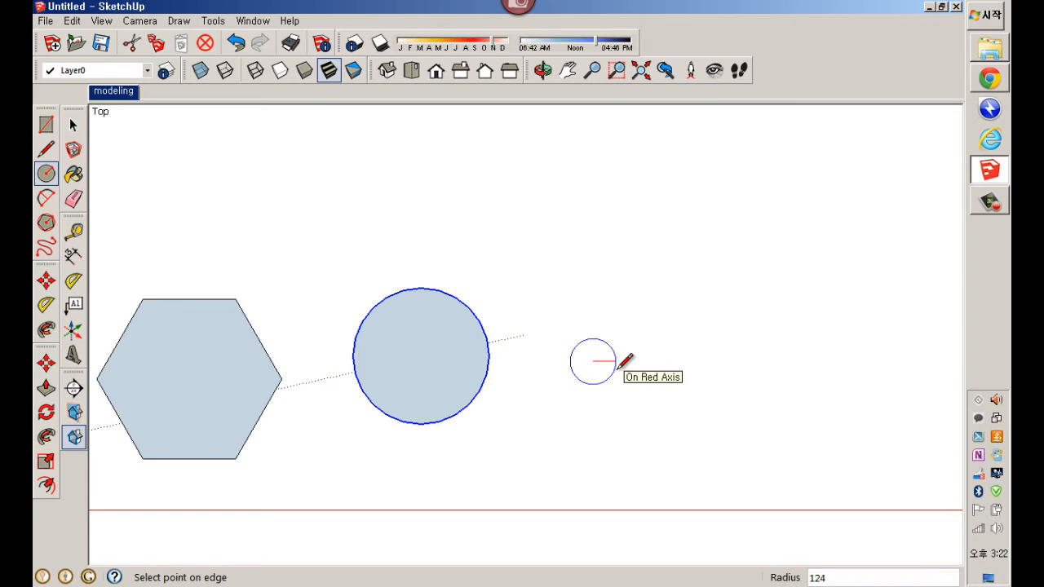
{"action": "type", "text": "24"}
{"action": "left_click", "coordinate": [640, 352]}
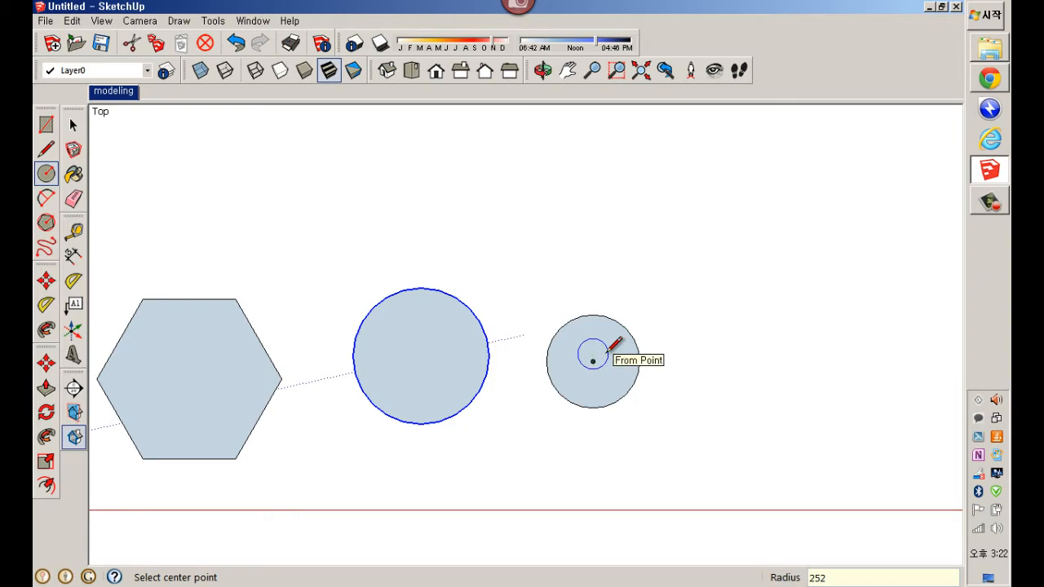
Compare the circle with the 24-sided polygon, examining the type, radius and segments of each in the entity info
{"action": "scroll", "coordinate": [607, 351], "scroll_direction": "up", "scroll_amount": 3}
{"action": "key", "text": "space"}
{"action": "left_click", "coordinate": [575, 303]}
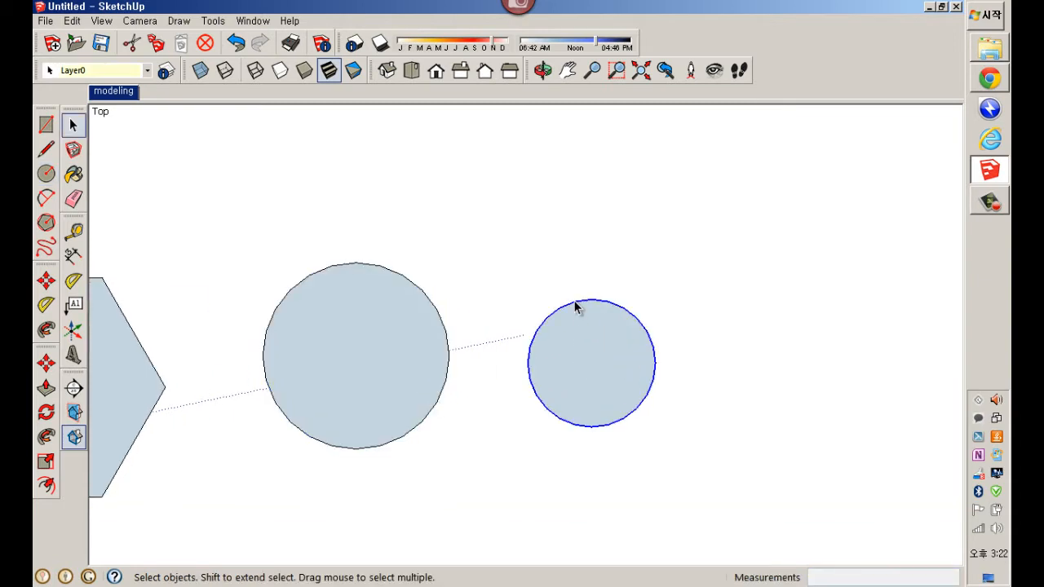
{"action": "left_click", "coordinate": [419, 288]}
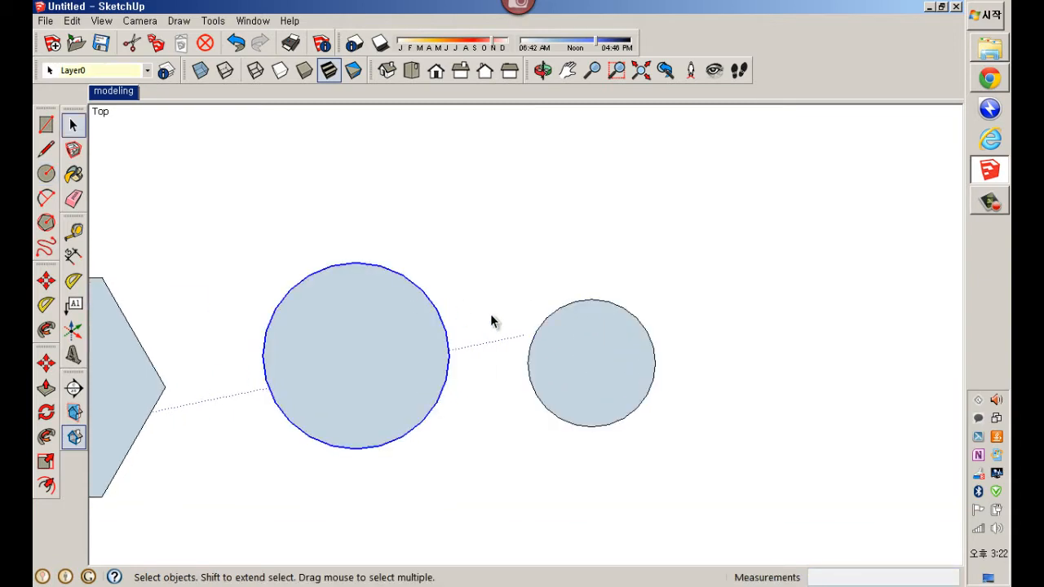
{"action": "left_click", "coordinate": [564, 309]}
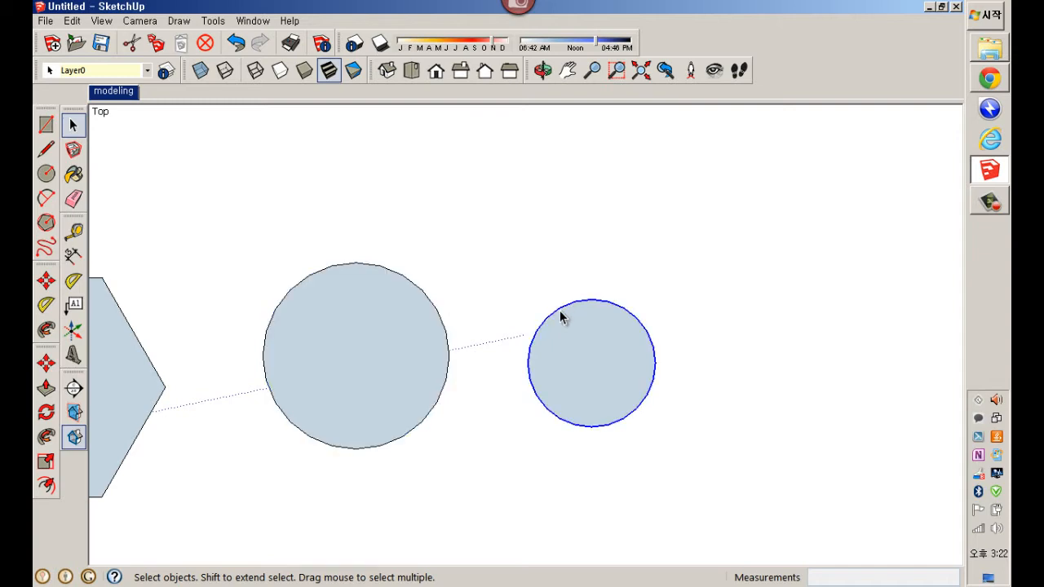
{"action": "left_click", "coordinate": [434, 310]}
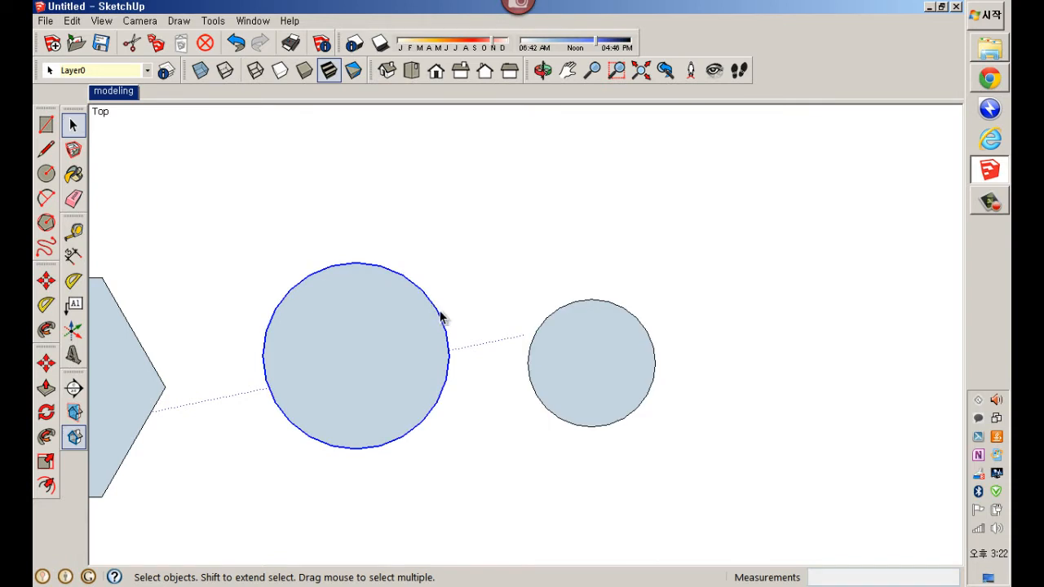
{"action": "left_click", "coordinate": [553, 320]}
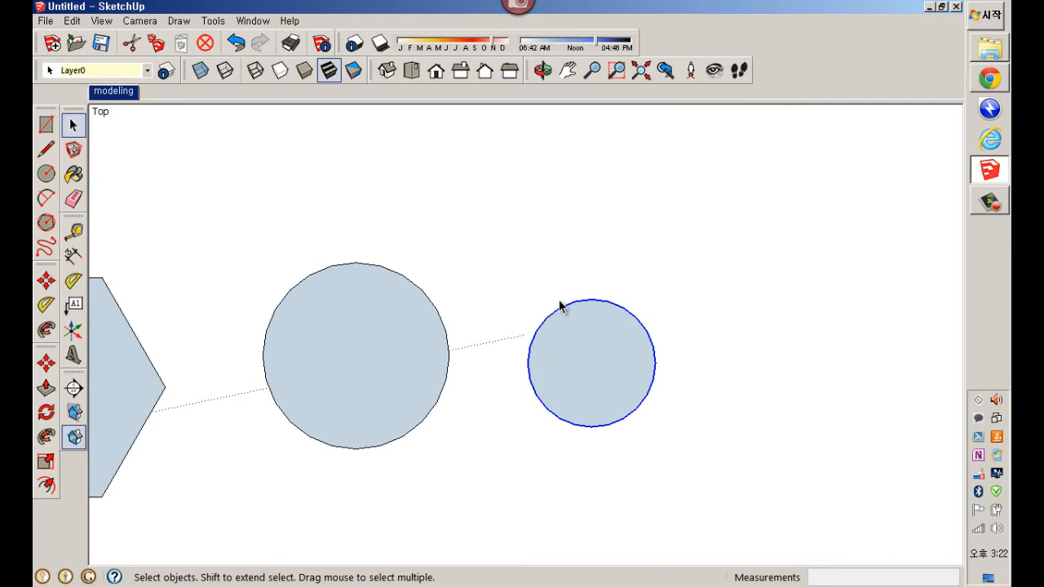
{"action": "right_click", "coordinate": [570, 306]}
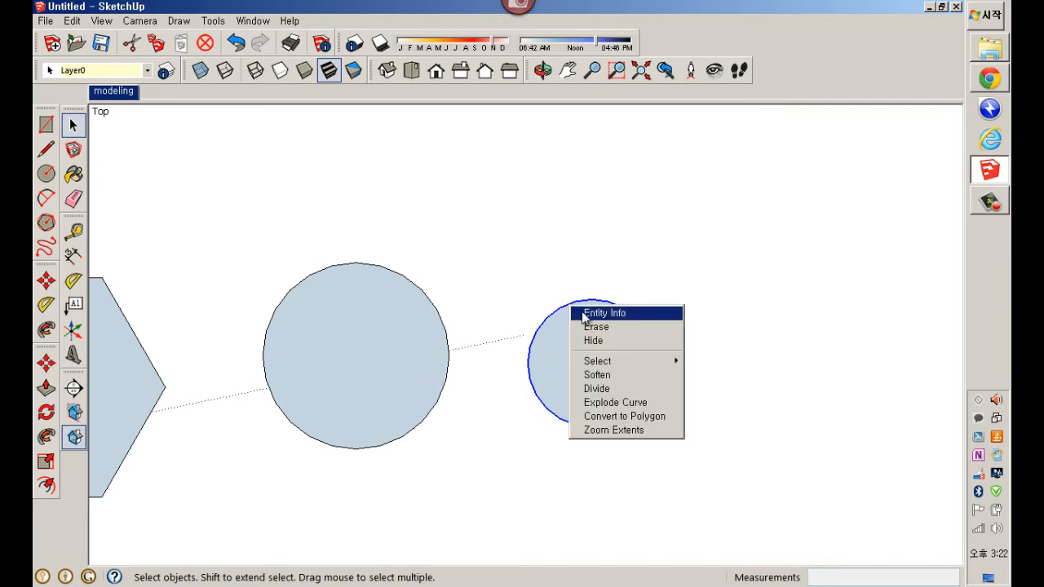
{"action": "left_click", "coordinate": [604, 313]}
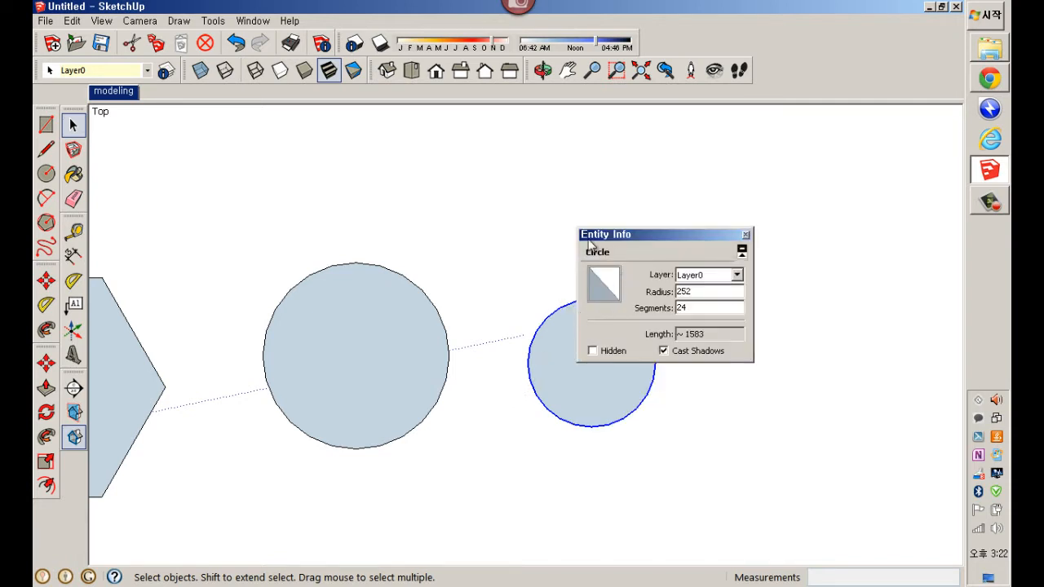
{"action": "left_click", "coordinate": [382, 271]}
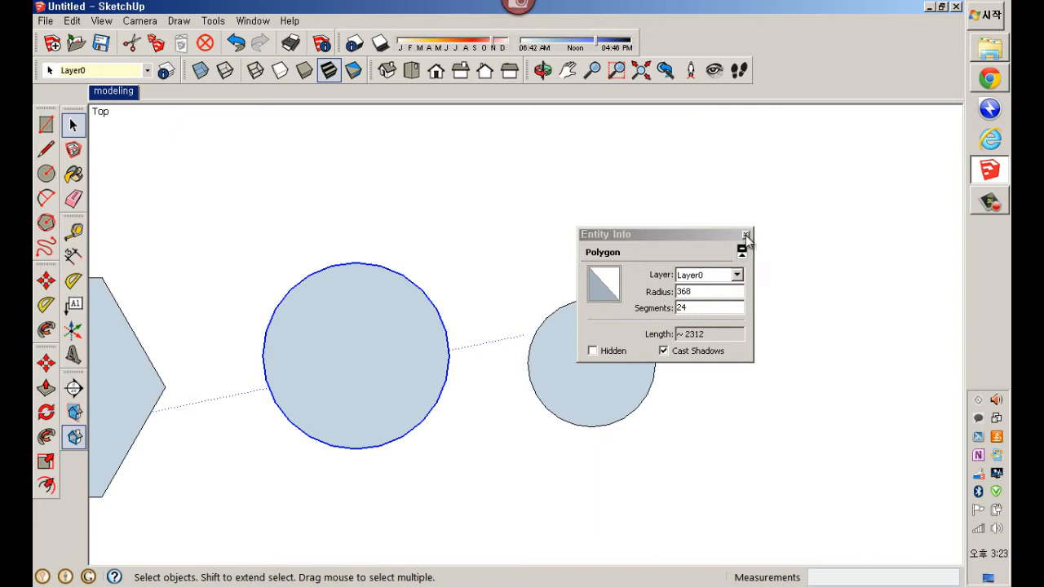
{"action": "left_click", "coordinate": [745, 235]}
Push/Pull the 24-sided polygon's face upward into a tall faceted prism
{"action": "middle_click_drag", "start_coordinate": [496, 416], "coordinate": [495, 369]}
{"action": "key", "text": "p"}
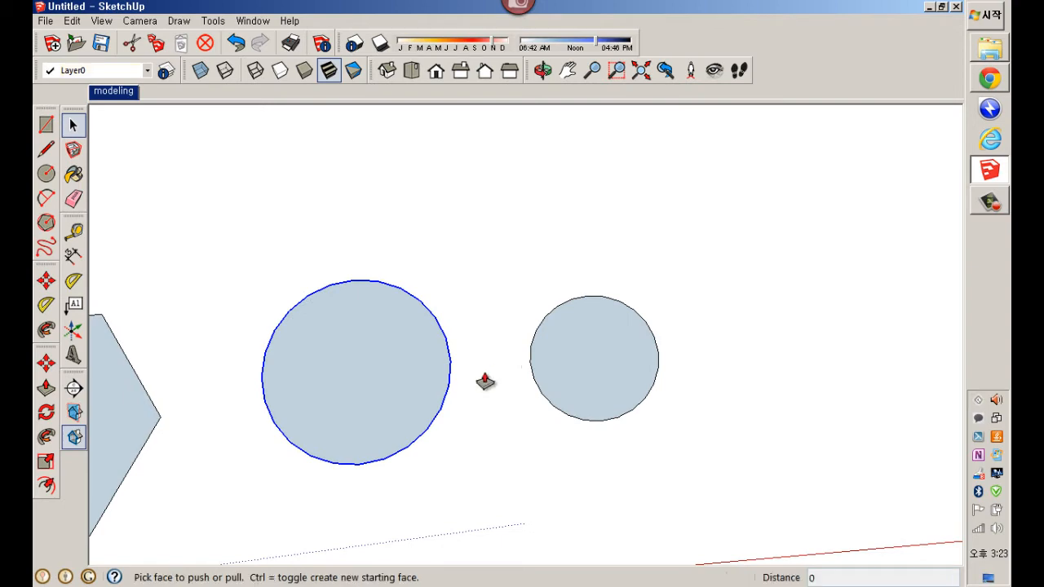
{"action": "left_click_drag", "start_coordinate": [400, 416], "coordinate": [338, 375]}
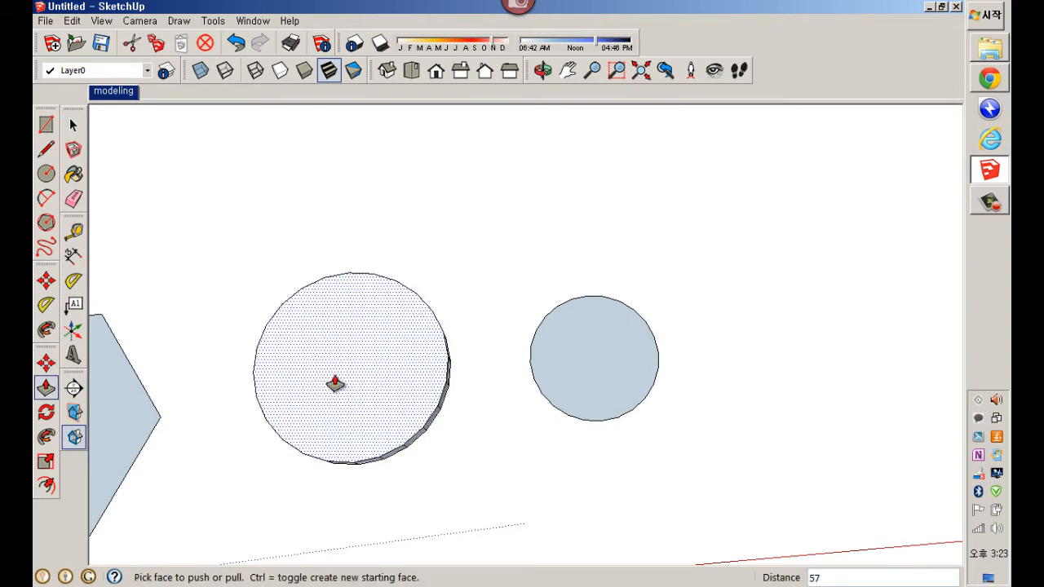
{"action": "middle_click_drag", "start_coordinate": [334, 380], "coordinate": [505, 333]}
{"action": "left_click_drag", "start_coordinate": [506, 333], "coordinate": [500, 270]}
{"action": "middle_click_drag", "start_coordinate": [500, 270], "coordinate": [476, 310]}
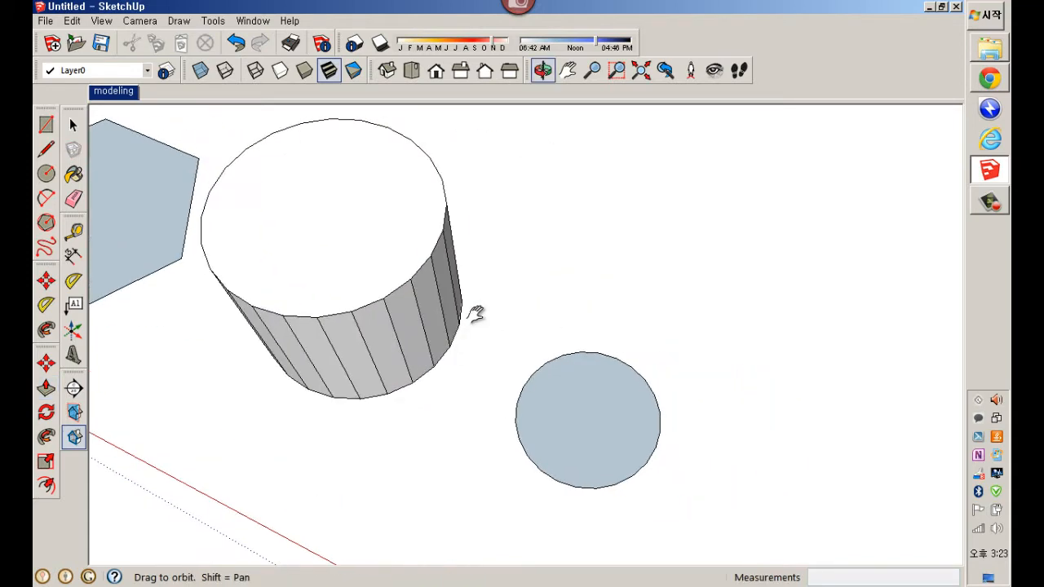
Push/Pull the circle's face upward by about 834 into a cylinder and compare its side with the prism's
{"action": "left_click_drag", "start_coordinate": [610, 445], "coordinate": [582, 305]}
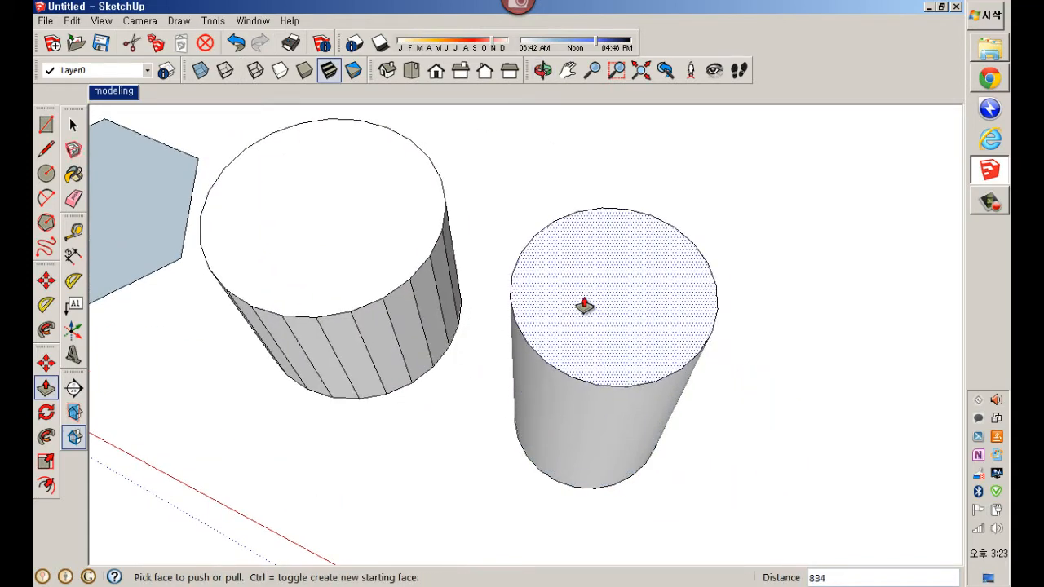
{"action": "mouse_move", "coordinate": [582, 305]}
{"action": "middle_mouse_down"}
{"action": "mouse_move", "coordinate": [611, 317]}
{"action": "mouse_move", "coordinate": [607, 419]}
{"action": "mouse_move", "coordinate": [648, 408]}
{"action": "mouse_move", "coordinate": [690, 366]}
{"action": "mouse_move", "coordinate": [726, 352]}
{"action": "middle_mouse_up"}
{"action": "key", "text": "space"}
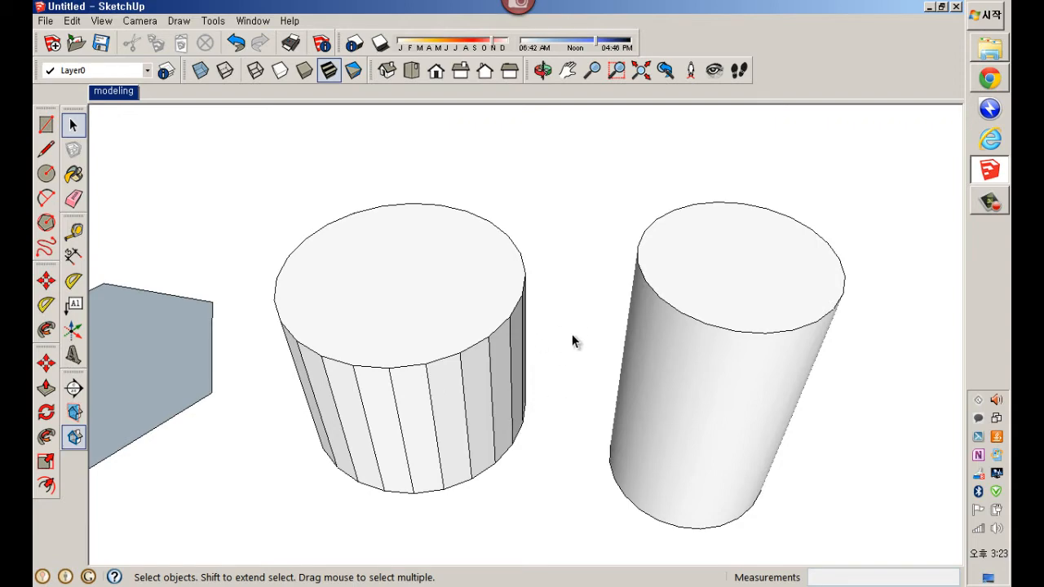
{"action": "middle_click_drag", "start_coordinate": [455, 282], "coordinate": [548, 318]}
{"action": "middle_click_drag", "start_coordinate": [554, 374], "coordinate": [517, 412]}
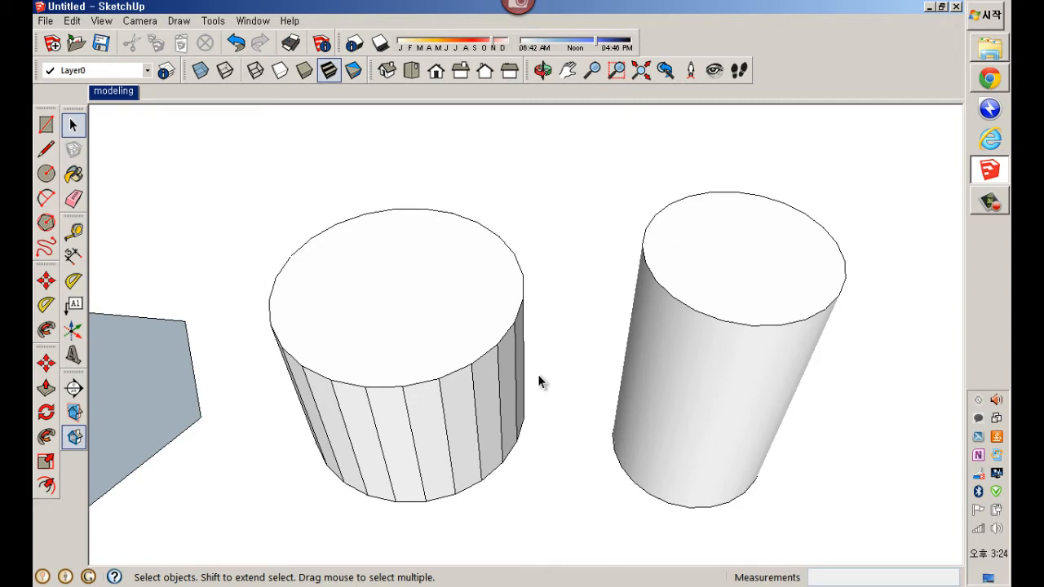
Return to the modeling scene and draw a closed wavy freehand shape between the green axis and the hexagon
{"action": "left_click", "coordinate": [114, 90]}
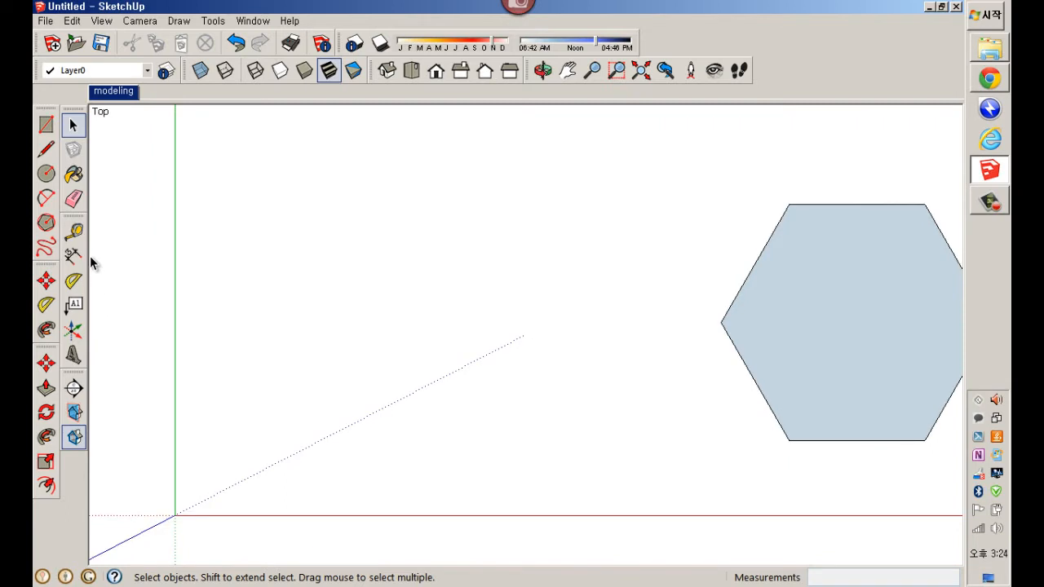
{"action": "left_click", "coordinate": [47, 245]}
{"action": "mouse_move", "coordinate": [238, 284]}
{"action": "left_mouse_down"}
{"action": "mouse_move", "coordinate": [282, 252]}
{"action": "mouse_move", "coordinate": [405, 304]}
{"action": "mouse_move", "coordinate": [472, 256]}
{"action": "mouse_move", "coordinate": [567, 252]}
{"action": "mouse_move", "coordinate": [636, 373]}
{"action": "mouse_move", "coordinate": [428, 366]}
{"action": "mouse_move", "coordinate": [300, 418]}
{"action": "mouse_move", "coordinate": [217, 405]}
{"action": "mouse_move", "coordinate": [213, 353]}
{"action": "mouse_move", "coordinate": [258, 303]}
{"action": "mouse_move", "coordinate": [247, 281]}
{"action": "mouse_move", "coordinate": [238, 283]}
{"action": "left_mouse_up"}
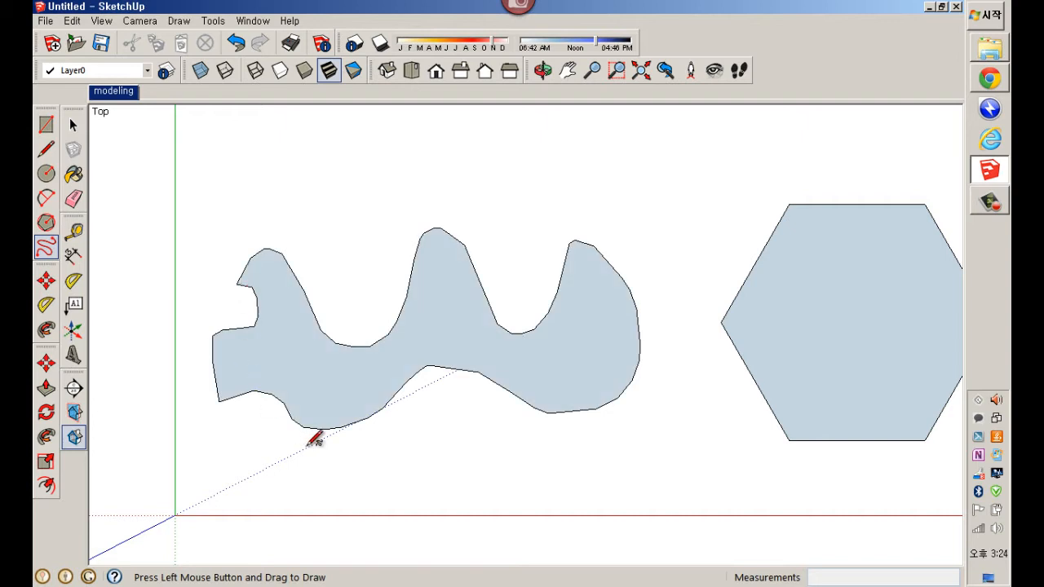
Draw open freehand curves around the wavy shape: a looping line across the red axis, a long wave above, and short strokes near the hexagon
{"action": "mouse_move", "coordinate": [460, 494]}
{"action": "left_mouse_down"}
{"action": "mouse_move", "coordinate": [597, 485]}
{"action": "mouse_move", "coordinate": [540, 514]}
{"action": "mouse_move", "coordinate": [670, 458]}
{"action": "left_mouse_up"}
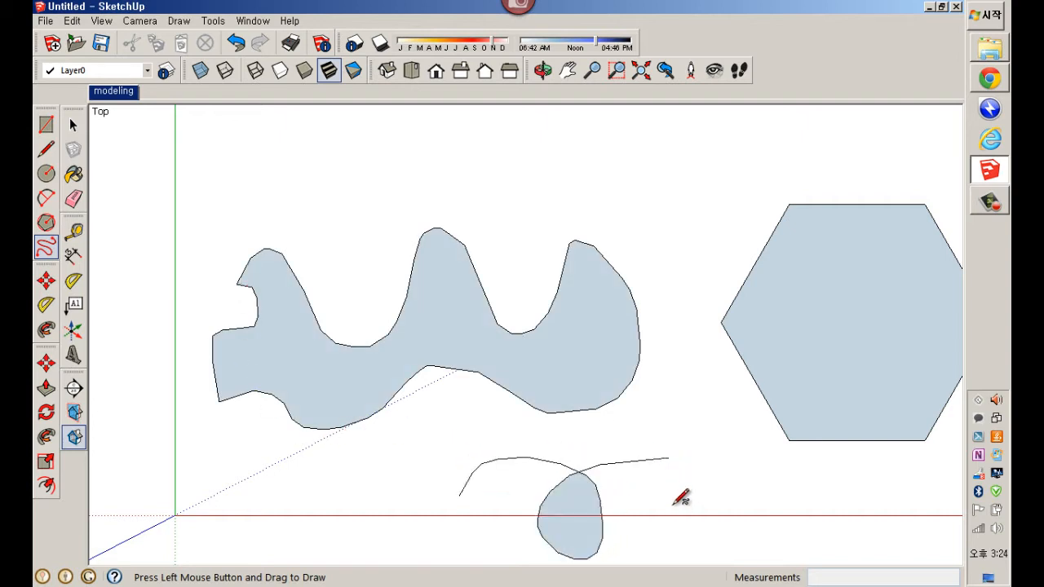
{"action": "mouse_move", "coordinate": [577, 170]}
{"action": "left_mouse_down"}
{"action": "mouse_move", "coordinate": [530, 154]}
{"action": "mouse_move", "coordinate": [361, 188]}
{"action": "mouse_move", "coordinate": [243, 146]}
{"action": "mouse_move", "coordinate": [203, 198]}
{"action": "left_mouse_up"}
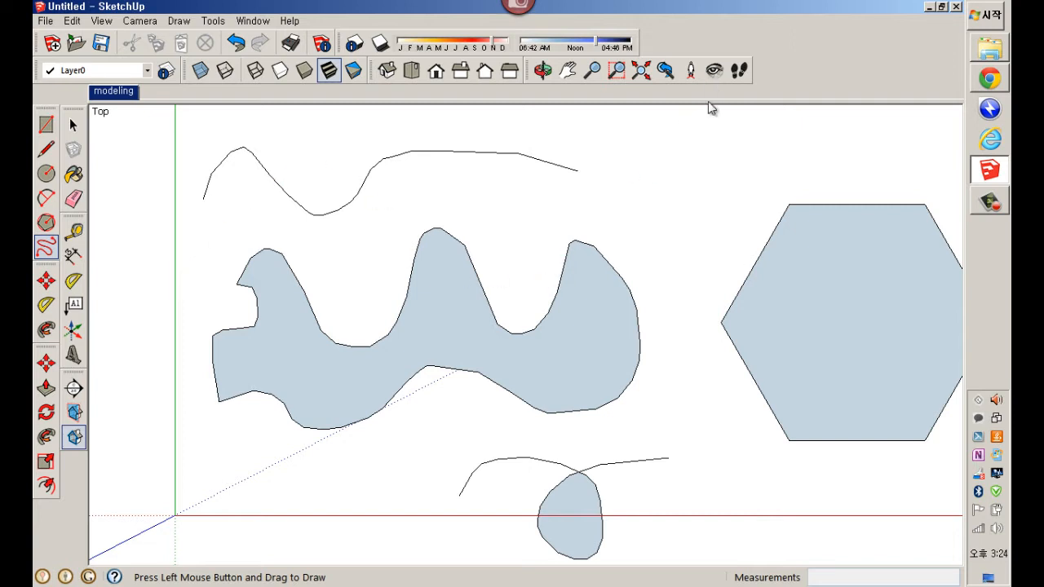
{"action": "mouse_move", "coordinate": [695, 149]}
{"action": "left_mouse_down"}
{"action": "mouse_move", "coordinate": [661, 201]}
{"action": "mouse_move", "coordinate": [715, 214]}
{"action": "left_mouse_up"}
{"action": "left_click_drag", "start_coordinate": [668, 216], "coordinate": [673, 245]}
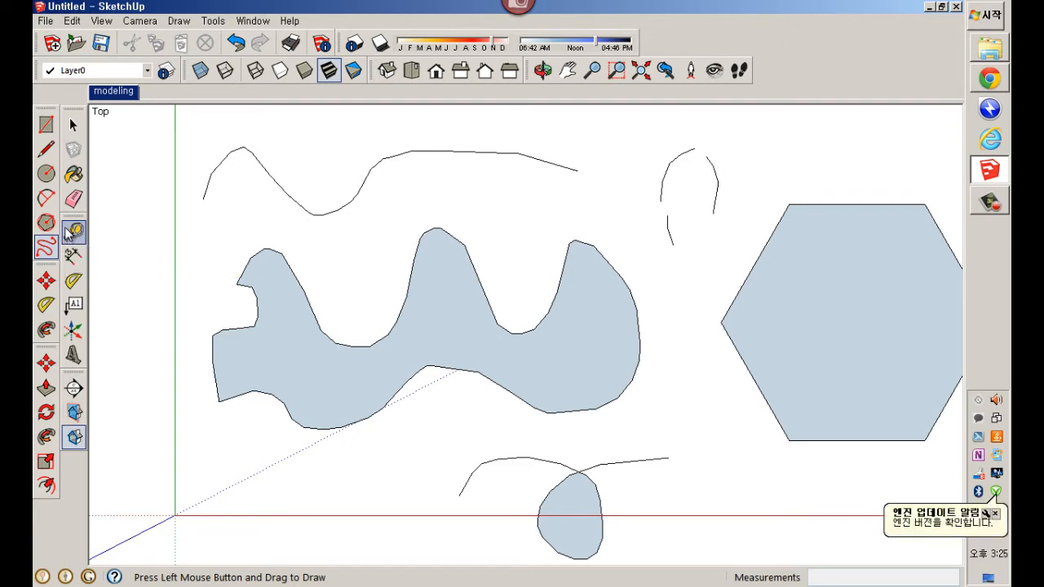
Delete all the freehand shapes and the hexagon to empty the drawing area
{"action": "key", "text": "ctrl+a"}
{"action": "key", "text": "Delete"}
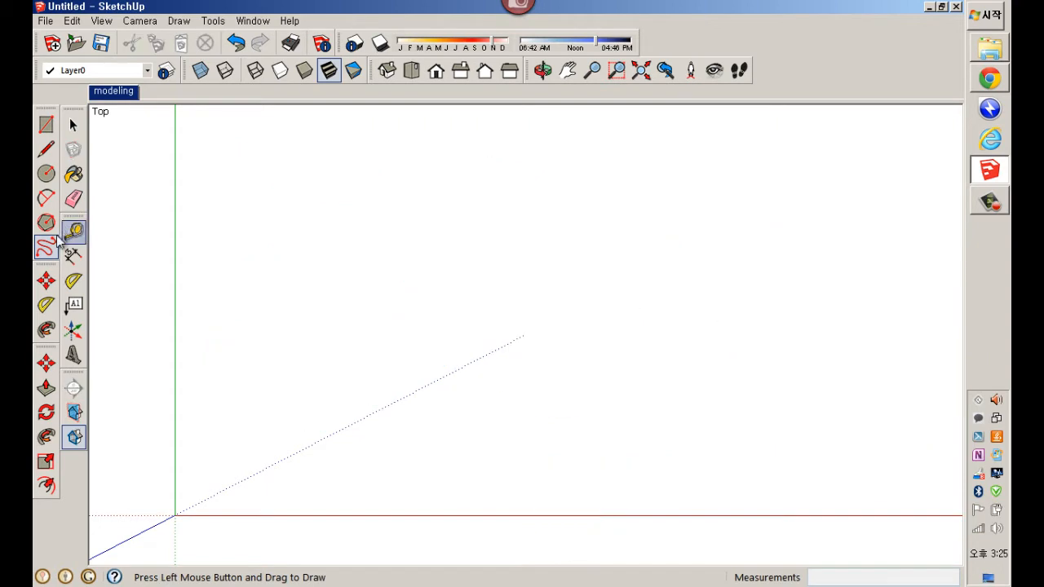
{"action": "key", "text": "space"}
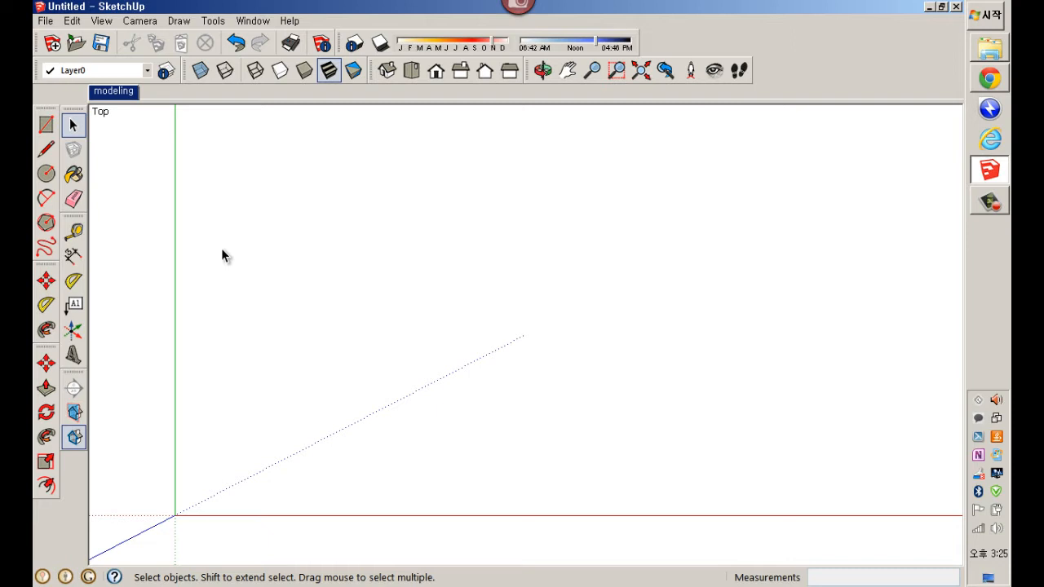
Draw a 1000 by 1000 square above the red axis with the Rectangle tool
{"action": "left_click", "coordinate": [46, 124]}
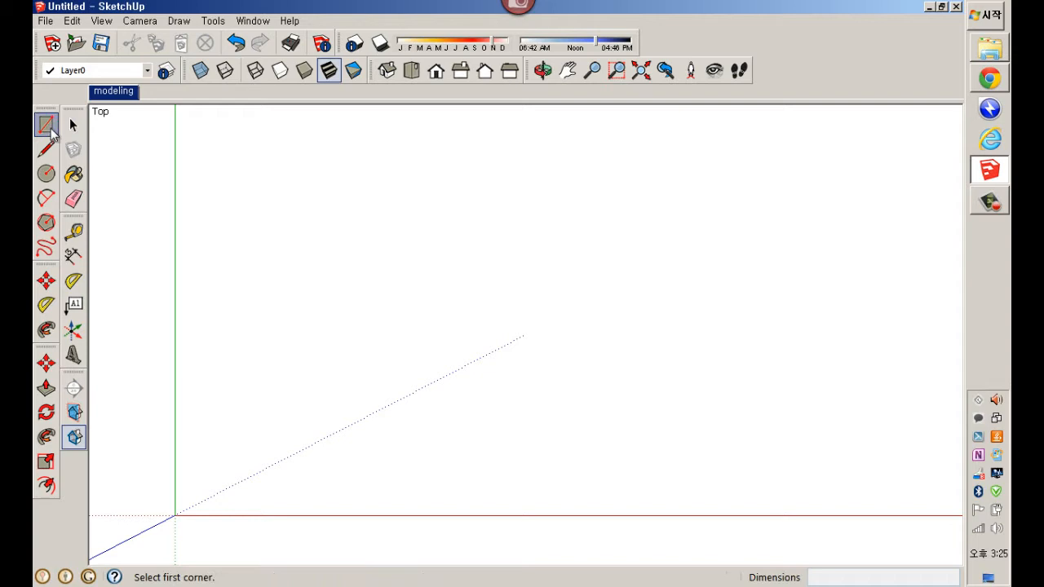
{"action": "left_click", "coordinate": [279, 439]}
{"action": "type", "text": "10"}
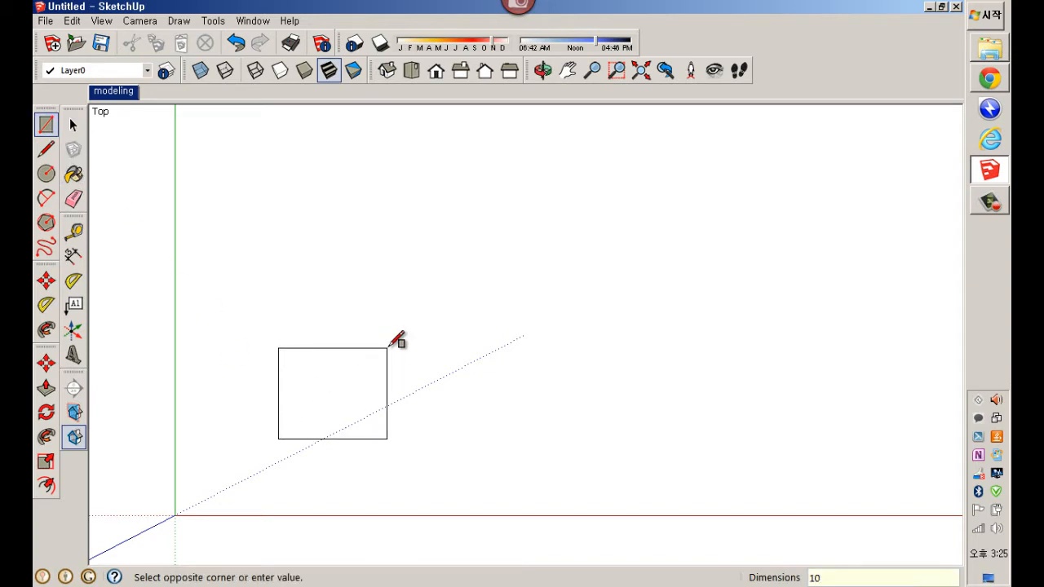
{"action": "type", "text": "00,1000"}
{"action": "key", "text": "Return"}
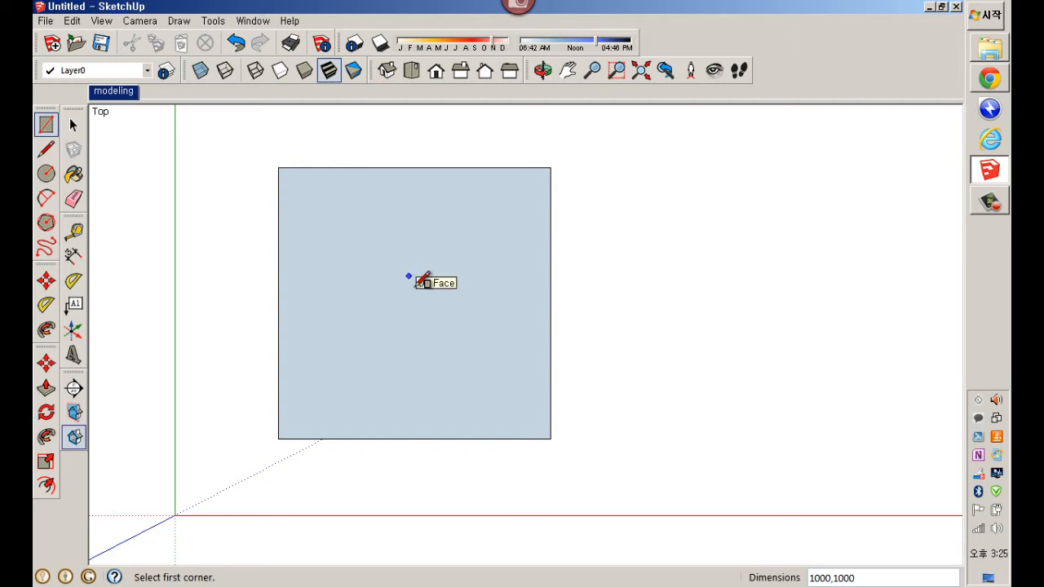
Push/Pull the square's face upward by about 484 to form a box
{"action": "key", "text": "o"}
{"action": "left_click_drag", "start_coordinate": [408, 356], "coordinate": [341, 259]}
{"action": "key", "text": "r"}
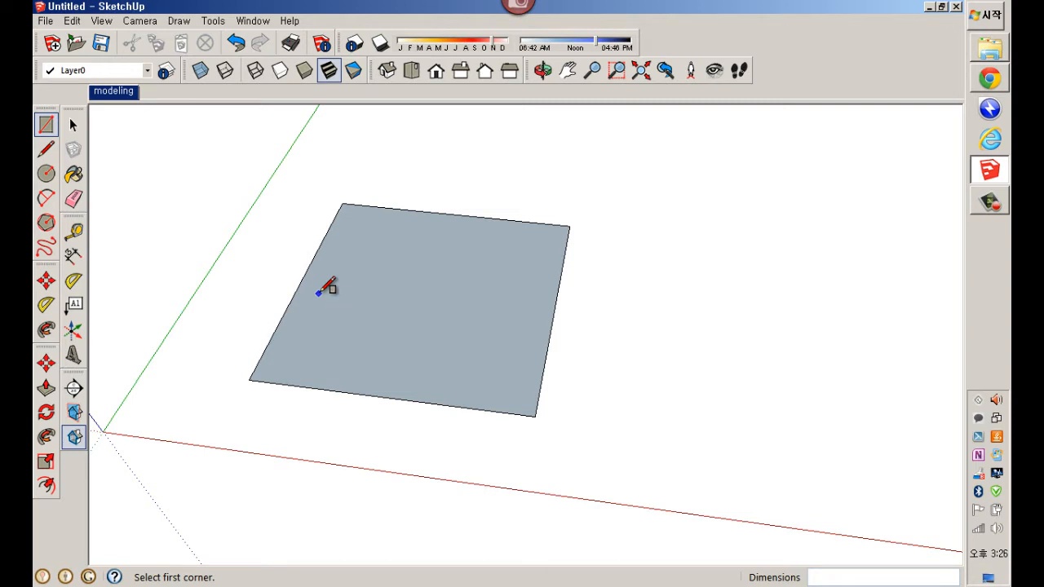
{"action": "key", "text": "o"}
{"action": "left_click_drag", "start_coordinate": [390, 309], "coordinate": [343, 285]}
{"action": "key", "text": "r"}
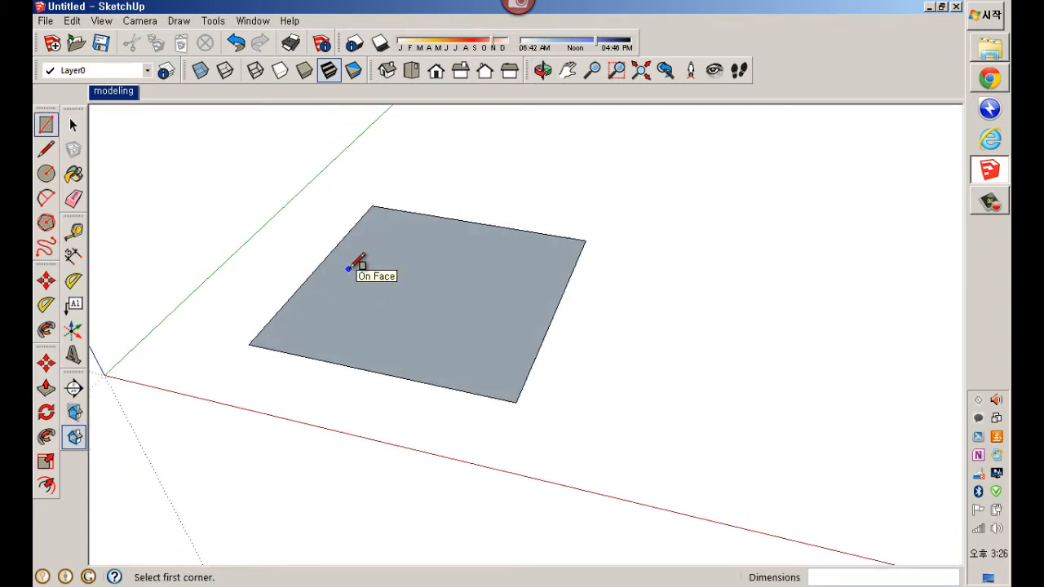
{"action": "left_click", "coordinate": [213, 21]}
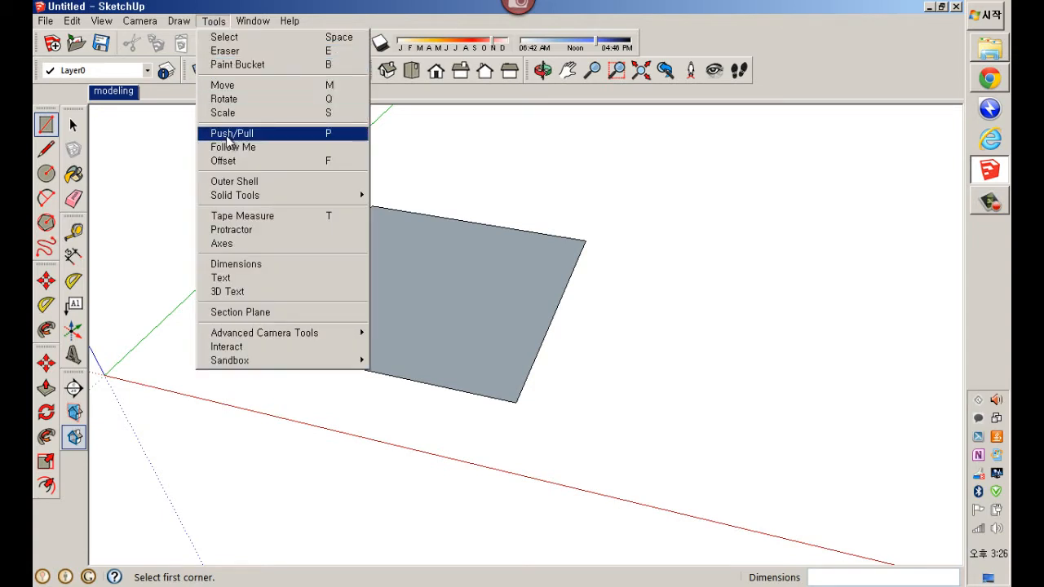
{"action": "left_click", "coordinate": [266, 6]}
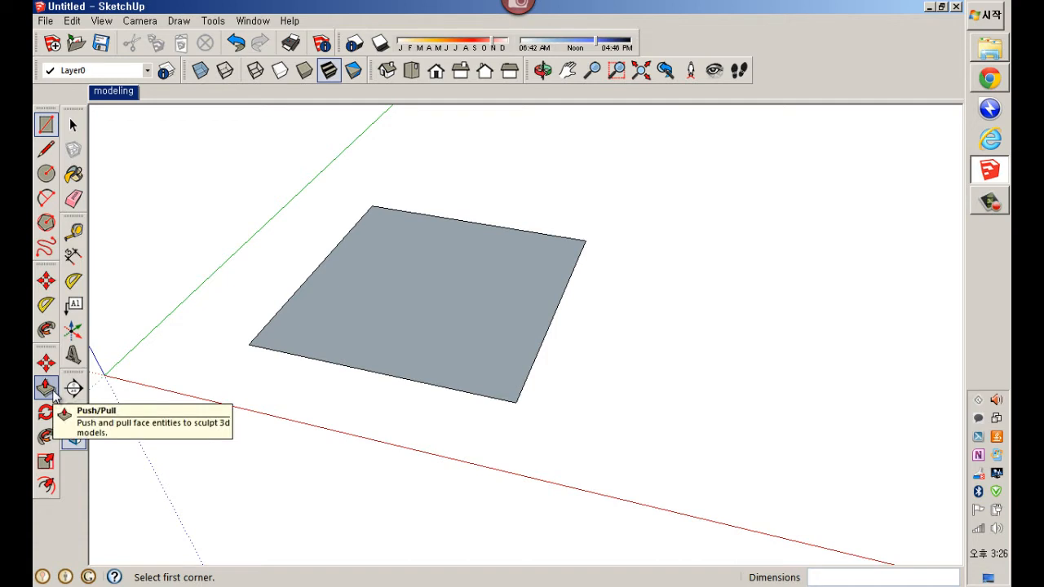
{"action": "left_click", "coordinate": [47, 388]}
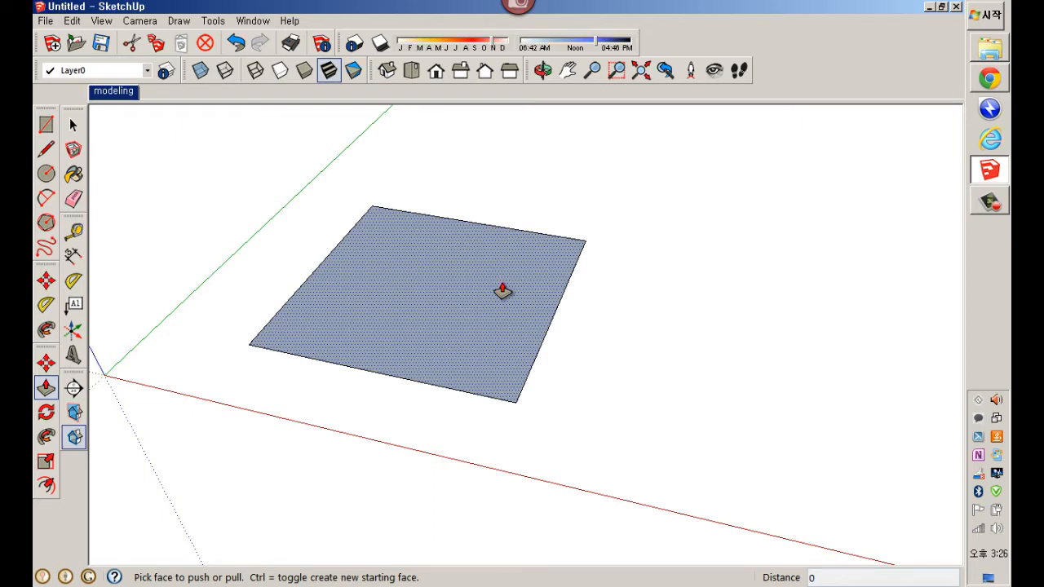
{"action": "left_click_drag", "start_coordinate": [502, 291], "coordinate": [484, 180]}
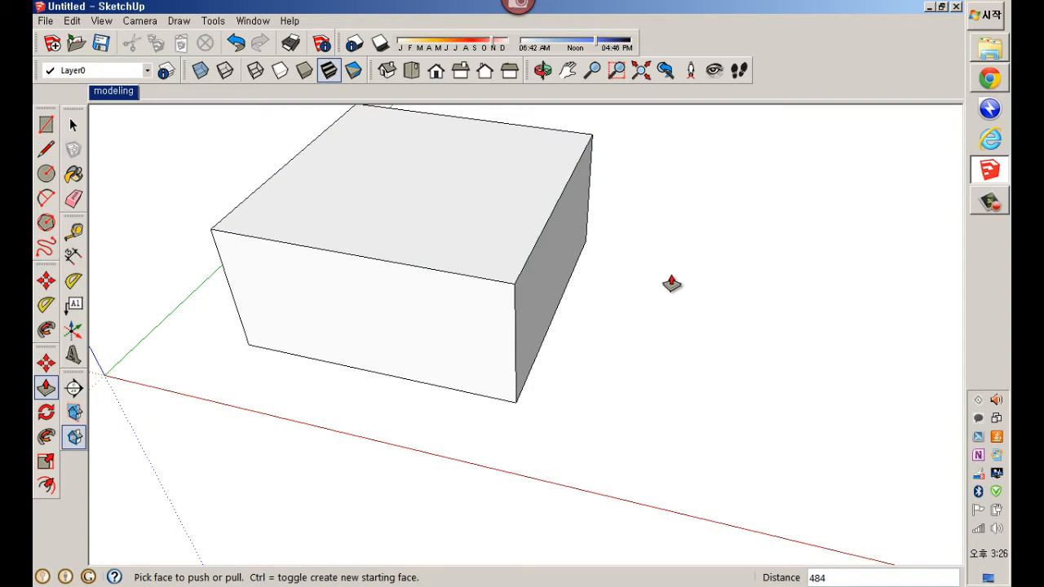
Push/Pull the box's faces in and out from several sides to reshape it, finishing with an inward push of about 279
{"action": "left_click_drag", "start_coordinate": [563, 263], "coordinate": [716, 293]}
{"action": "left_click_drag", "start_coordinate": [436, 327], "coordinate": [326, 420]}
{"action": "left_click_drag", "start_coordinate": [367, 343], "coordinate": [384, 377]}
{"action": "left_click_drag", "start_coordinate": [341, 439], "coordinate": [438, 310]}
{"action": "middle_click_drag", "start_coordinate": [748, 321], "coordinate": [527, 303]}
{"action": "left_click_drag", "start_coordinate": [639, 387], "coordinate": [534, 259]}
{"action": "middle_click_drag", "start_coordinate": [709, 263], "coordinate": [410, 286]}
{"action": "left_click_drag", "start_coordinate": [671, 300], "coordinate": [584, 274]}
{"action": "middle_click_drag", "start_coordinate": [750, 270], "coordinate": [697, 399]}
{"action": "left_click_drag", "start_coordinate": [696, 399], "coordinate": [648, 349]}
{"action": "middle_click_drag", "start_coordinate": [648, 349], "coordinate": [625, 497]}
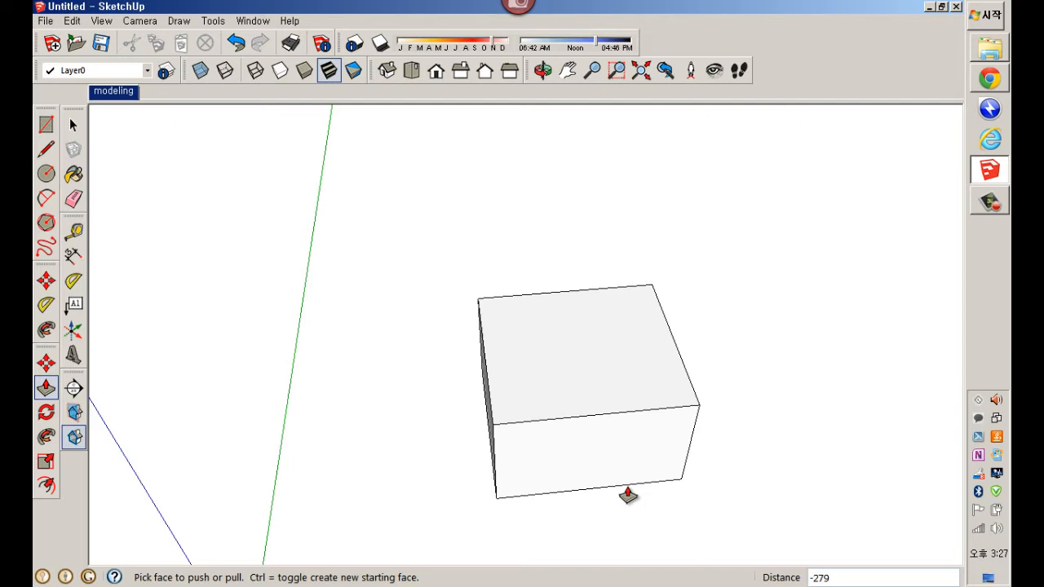
Delete the whole reshaped box and return to the modeling scene
{"action": "key", "text": "space"}
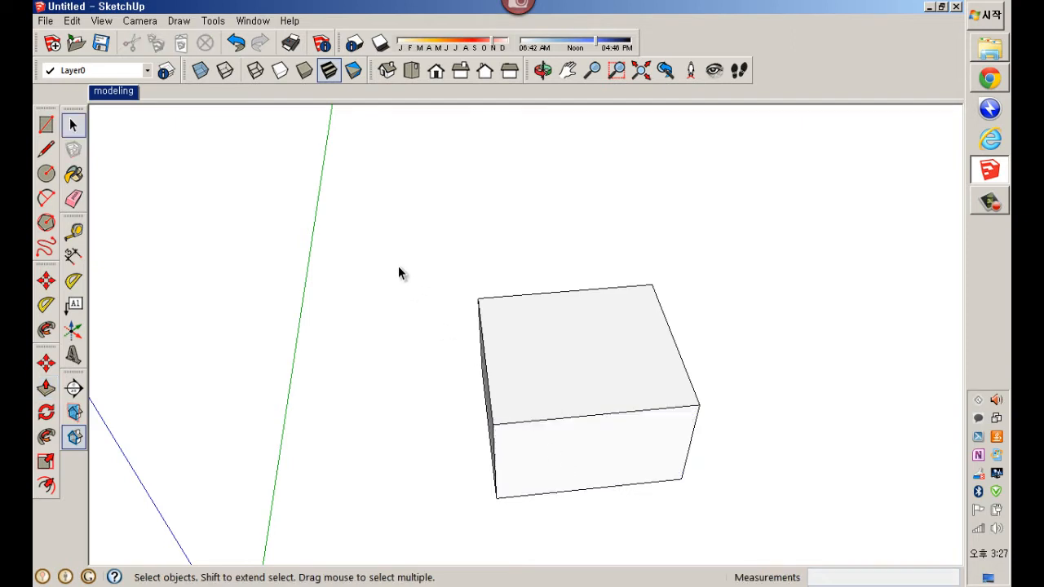
{"action": "left_click_drag", "start_coordinate": [399, 263], "coordinate": [749, 512]}
{"action": "key", "text": "Delete"}
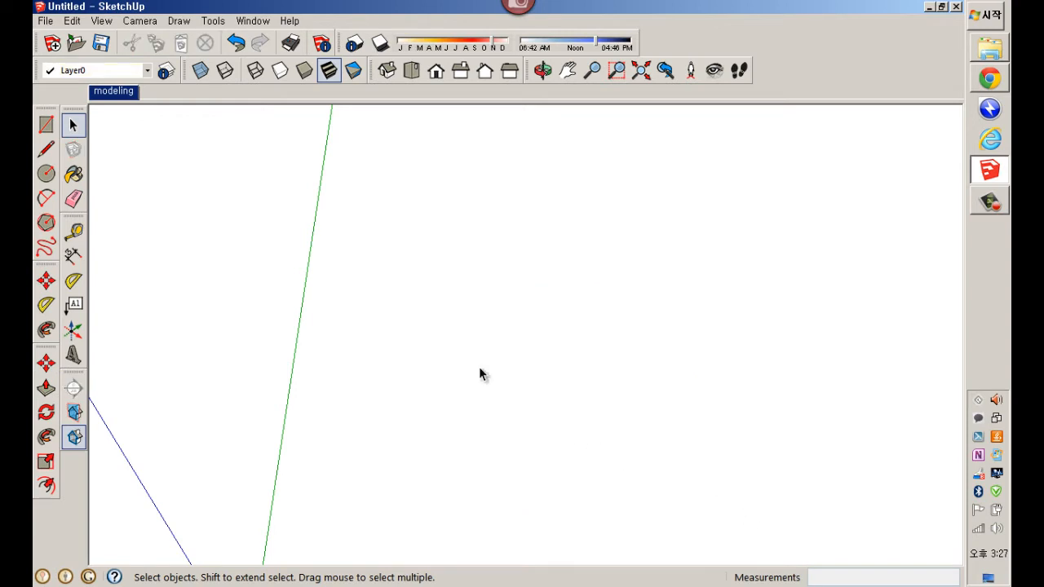
{"action": "left_click", "coordinate": [119, 92]}
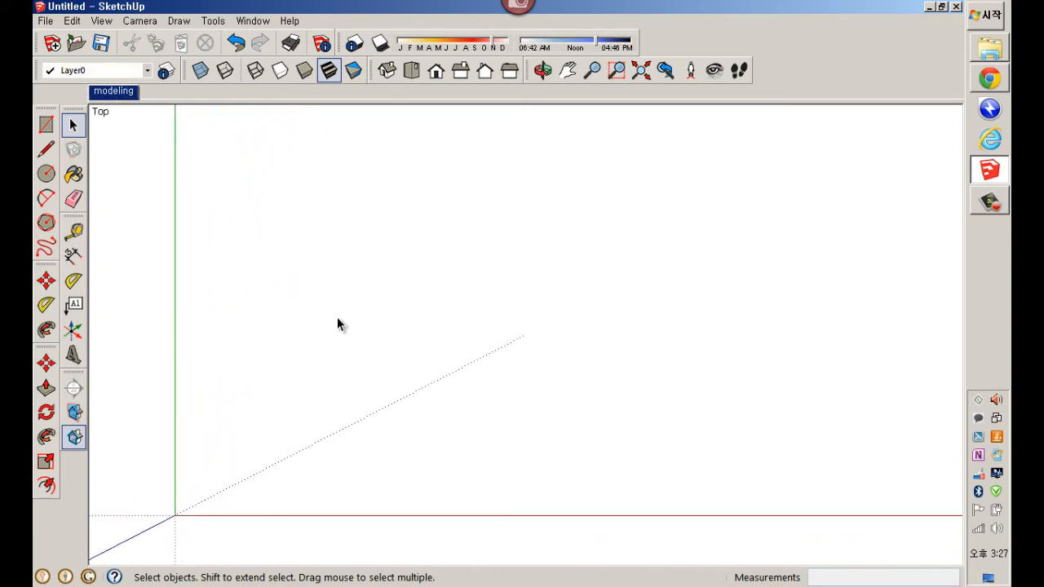
Draw a new 1000 by 1000 square above the red axis
{"action": "left_click", "coordinate": [45, 124]}
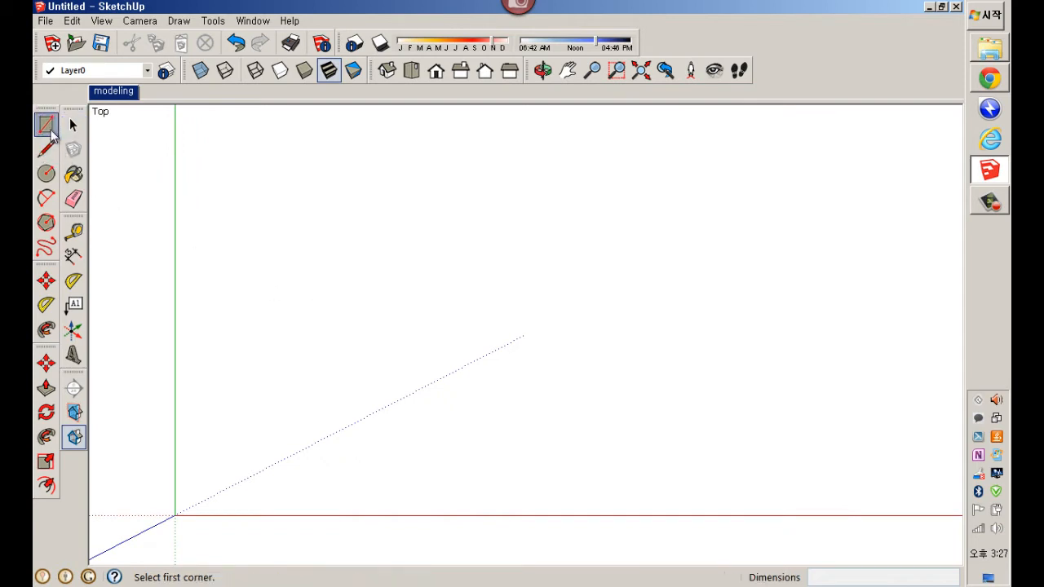
{"action": "left_click", "coordinate": [282, 438]}
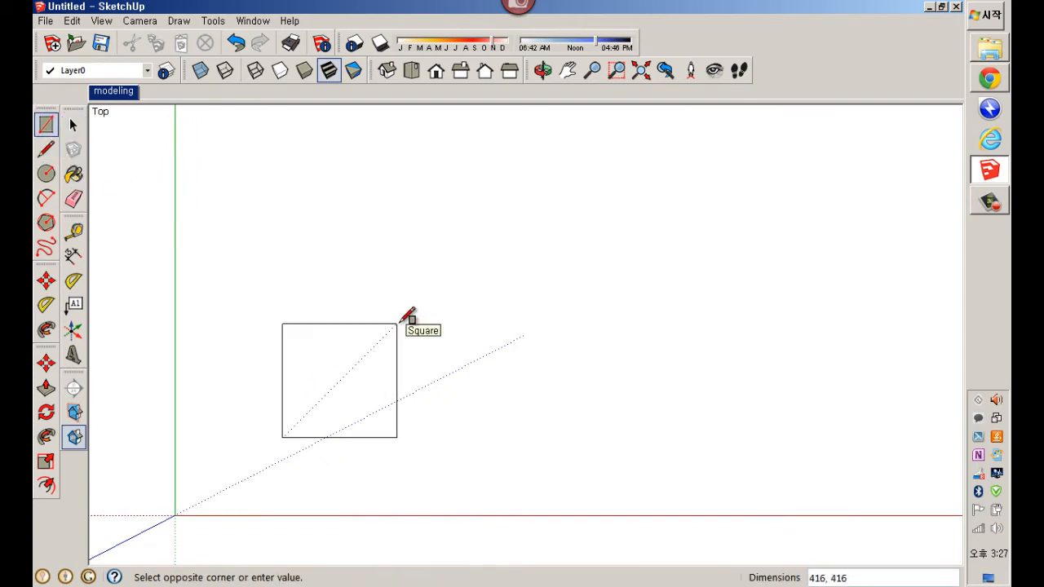
{"action": "type", "text": "1000,1000"}
{"action": "key", "text": "Return"}
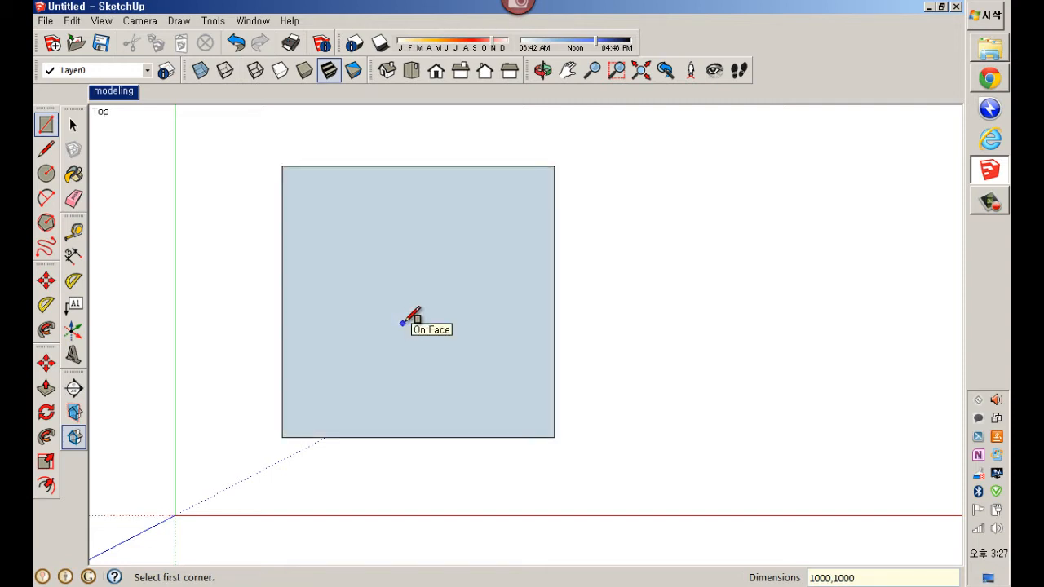
Push/Pull the square's face upward by exactly 1000 to form a cube
{"action": "middle_click_drag", "start_coordinate": [457, 380], "coordinate": [398, 266]}
{"action": "middle_click_drag", "start_coordinate": [473, 346], "coordinate": [435, 355]}
{"action": "key", "text": "p"}
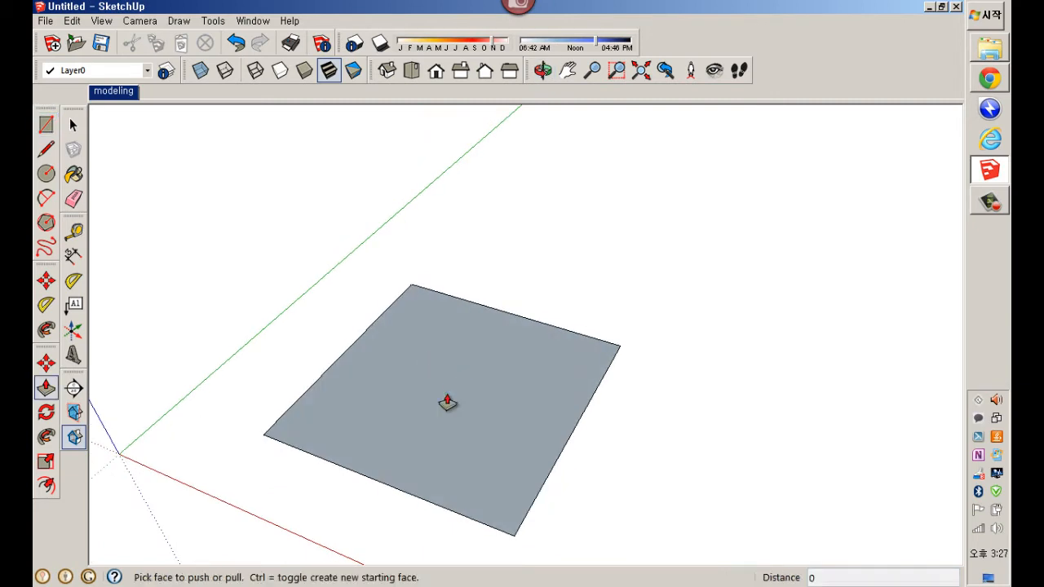
{"action": "left_click_drag", "start_coordinate": [429, 433], "coordinate": [434, 343]}
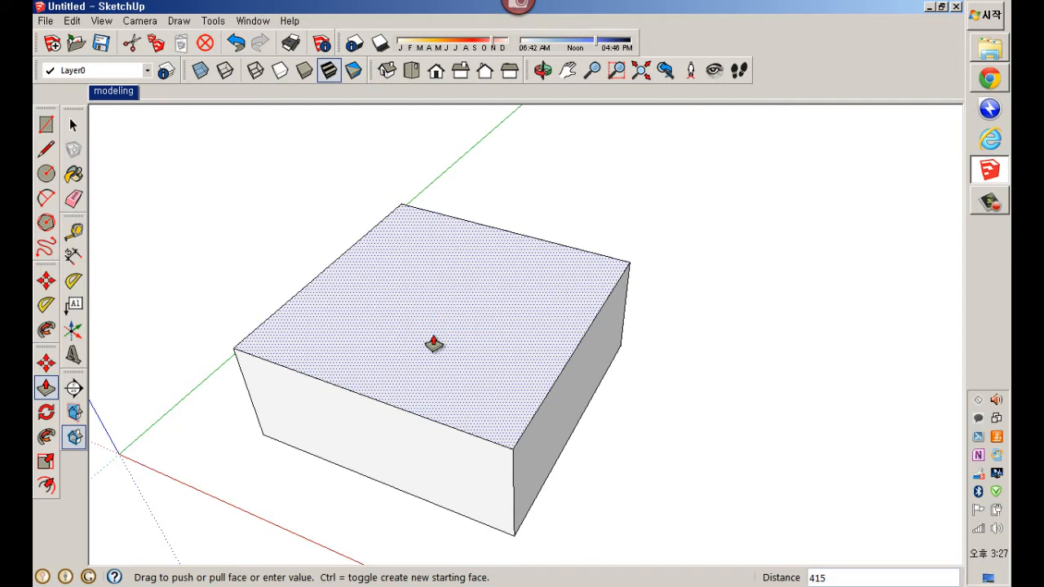
{"action": "type", "text": "1000"}
{"action": "key", "text": "Return"}
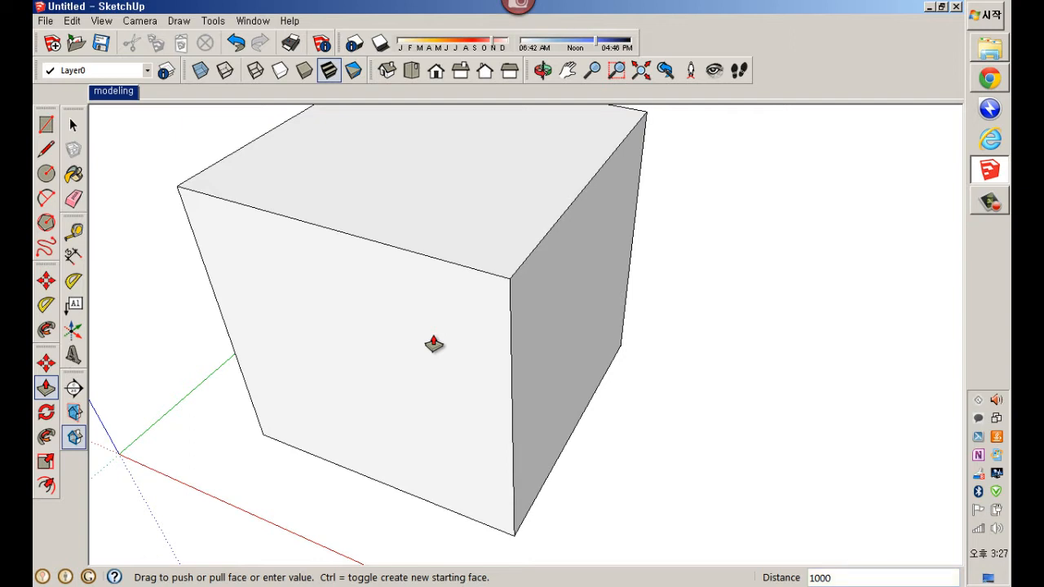
Change the Push/Pull distance of the cube to 500, and finally to 1200
{"action": "type", "text": "500"}
{"action": "key", "text": "Return"}
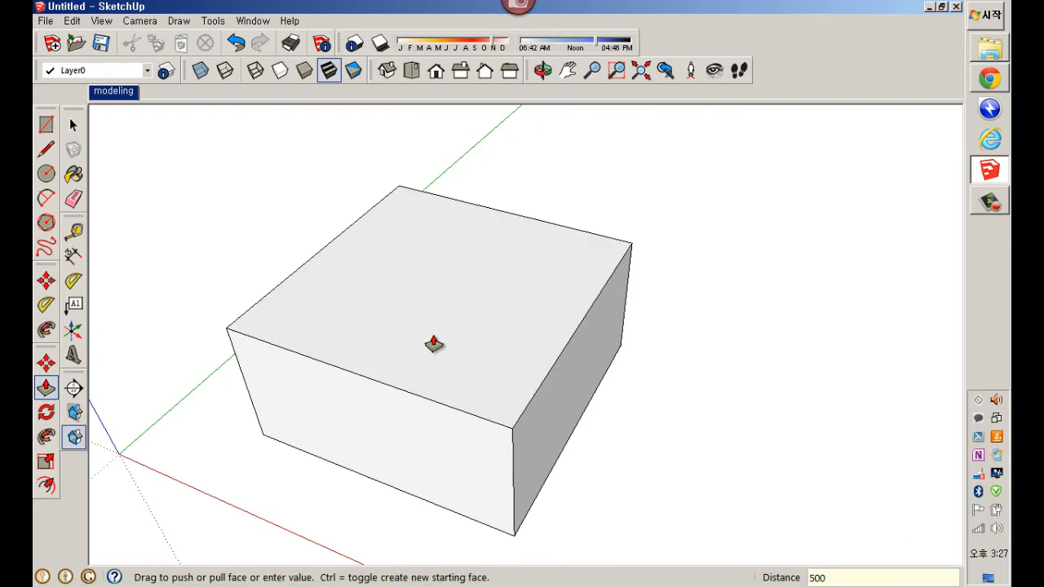
{"action": "type", "text": "1200"}
{"action": "key", "text": "Return"}
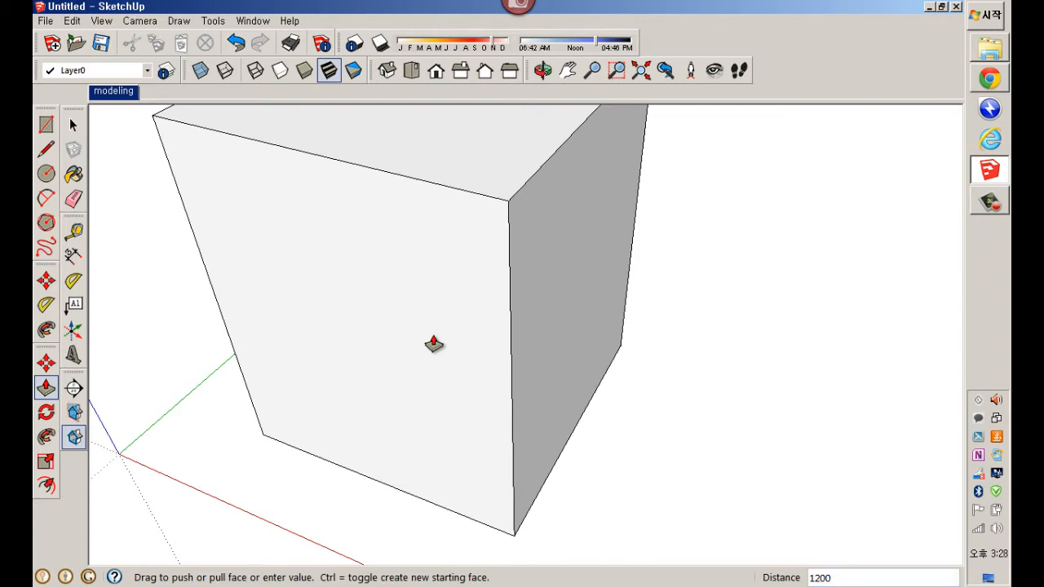
Delete the 1200-high box and return to the modeling scene
{"action": "scroll", "coordinate": [434, 343], "scroll_direction": "down", "scroll_amount": 5}
{"action": "key", "text": "space"}
{"action": "left_click_drag", "start_coordinate": [285, 151], "coordinate": [604, 440]}
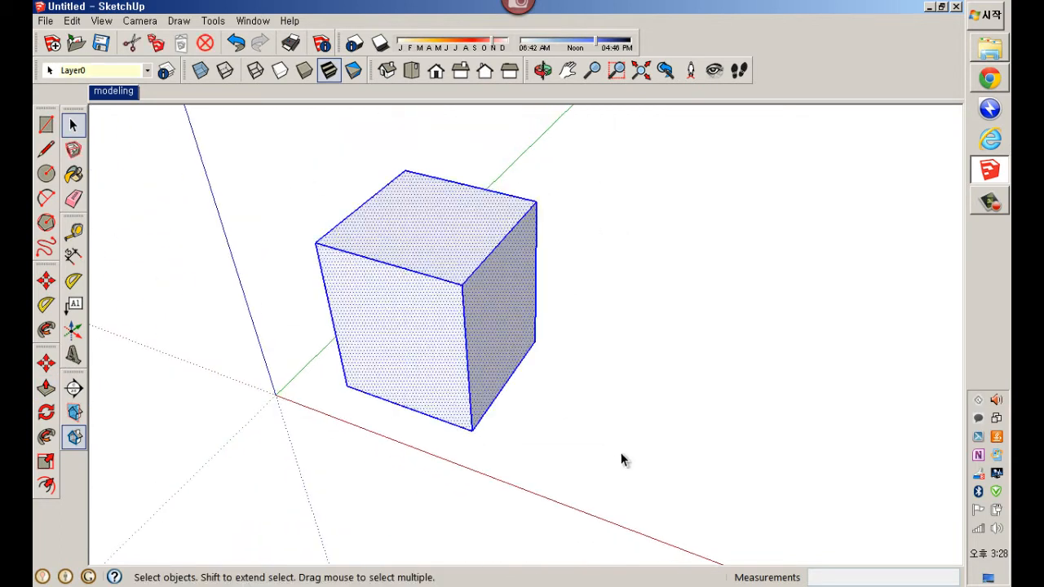
{"action": "key", "text": "Delete"}
{"action": "left_click", "coordinate": [112, 91]}
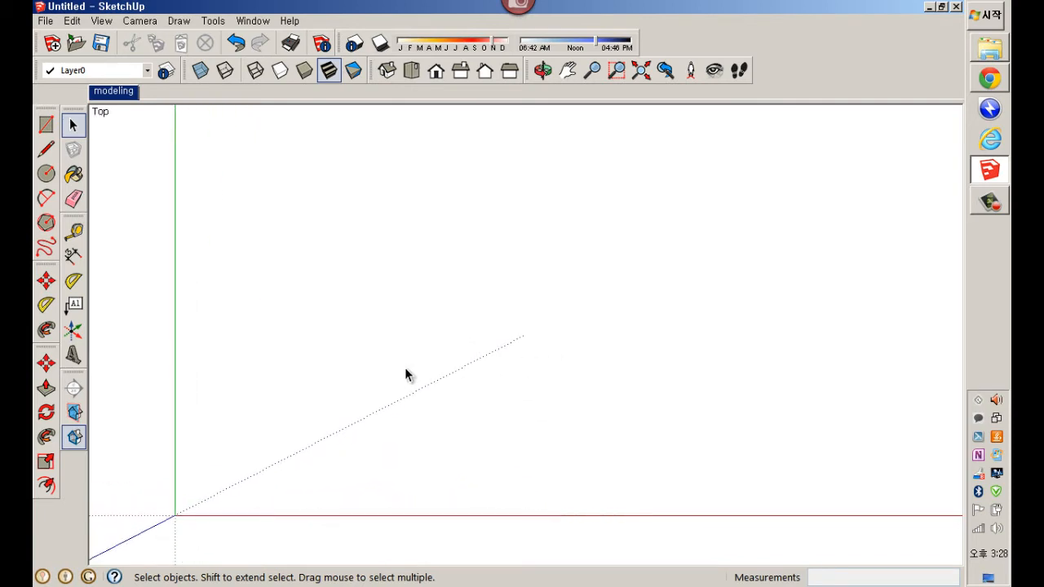
Draw two separate 1000 by 1000 squares side by side above the red axis
{"action": "key", "text": "r"}
{"action": "left_click", "coordinate": [240, 472]}
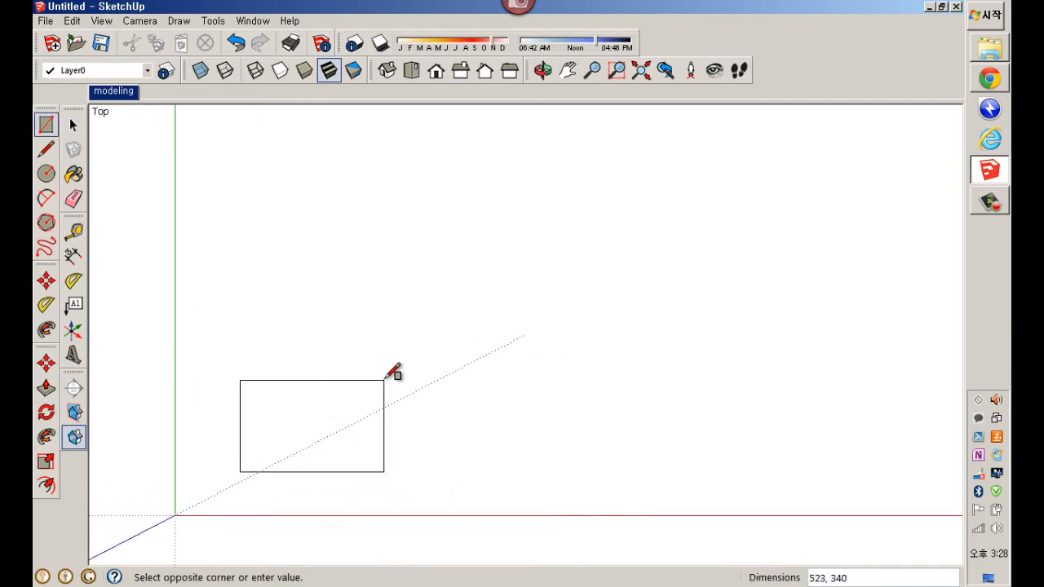
{"action": "type", "text": "1000,1000"}
{"action": "key", "text": "Return"}
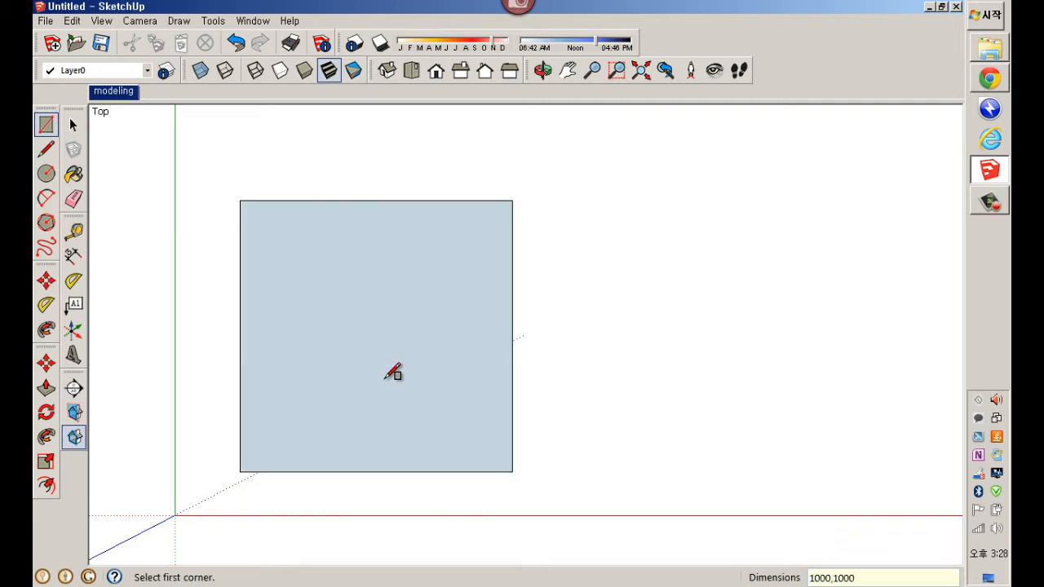
{"action": "left_click", "coordinate": [609, 467]}
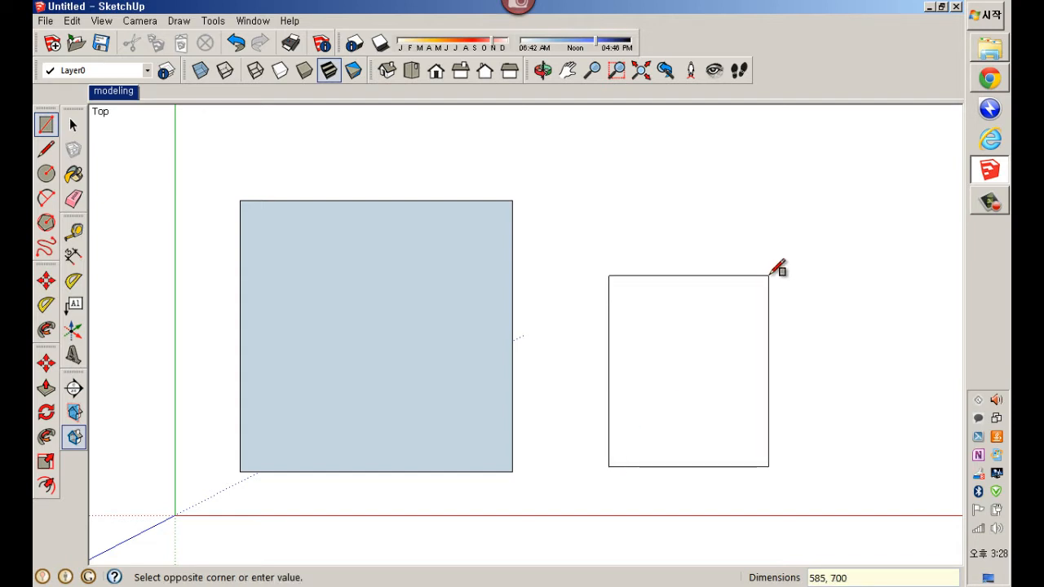
{"action": "type", "text": "1000,1000"}
{"action": "key", "text": "Return"}
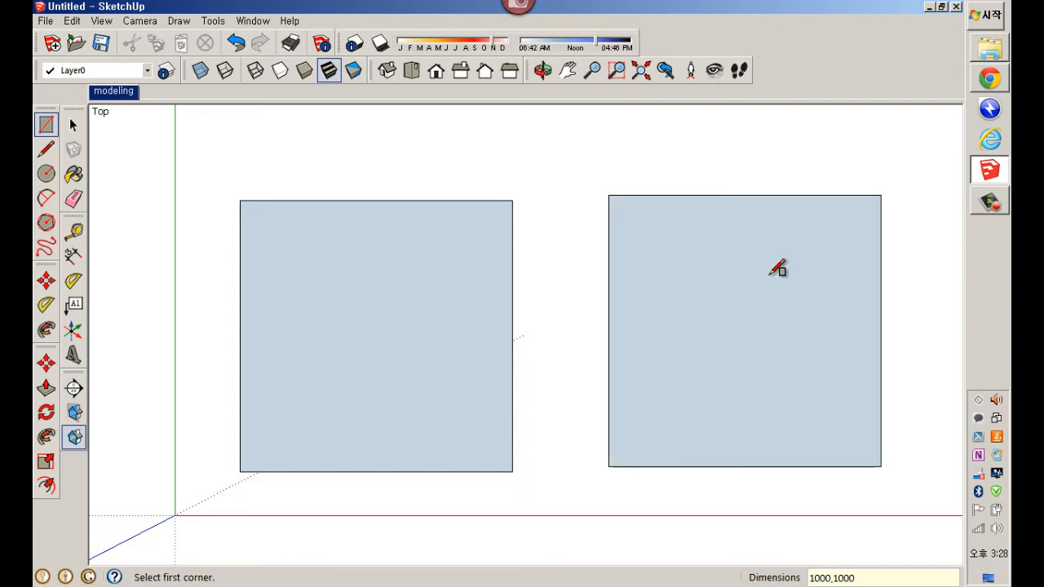
Push/Pull the square nearest the origin upward by exactly 1000
{"action": "middle_click_drag", "start_coordinate": [699, 399], "coordinate": [669, 312]}
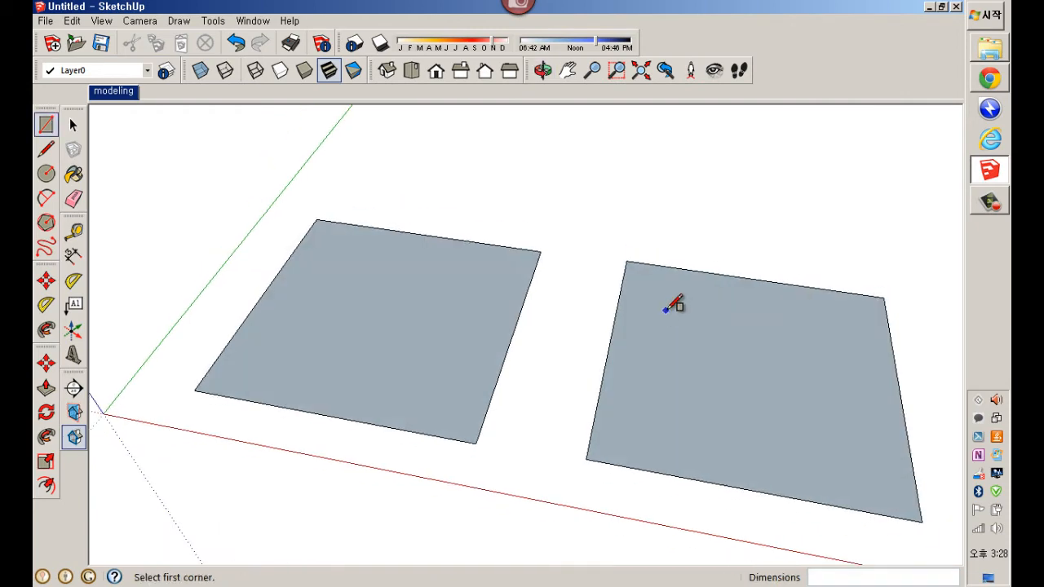
{"action": "middle_click_drag", "start_coordinate": [641, 349], "coordinate": [595, 331]}
{"action": "scroll", "coordinate": [624, 310], "scroll_direction": "down", "scroll_amount": 4}
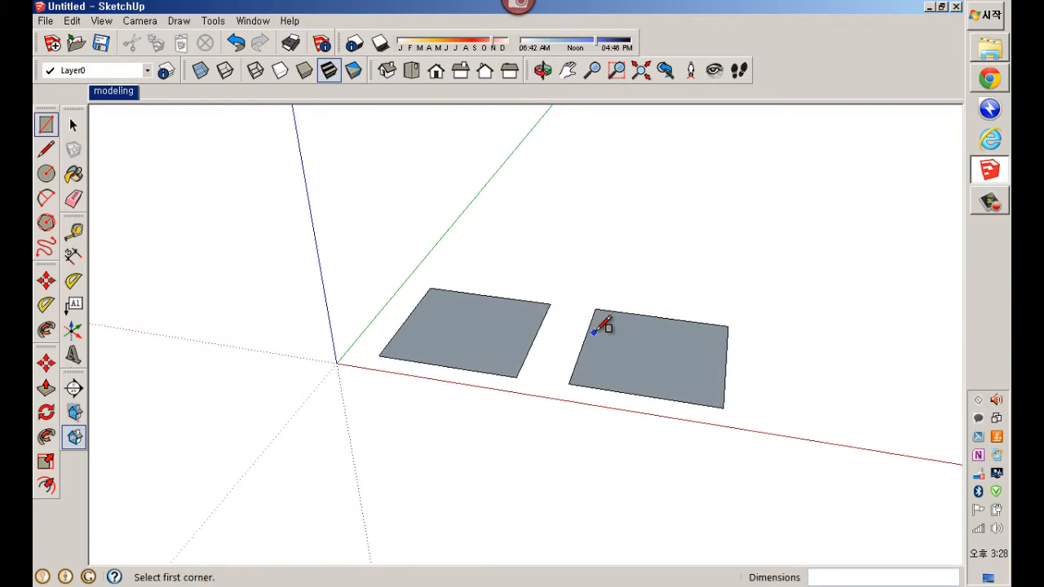
{"action": "left_click", "coordinate": [47, 389]}
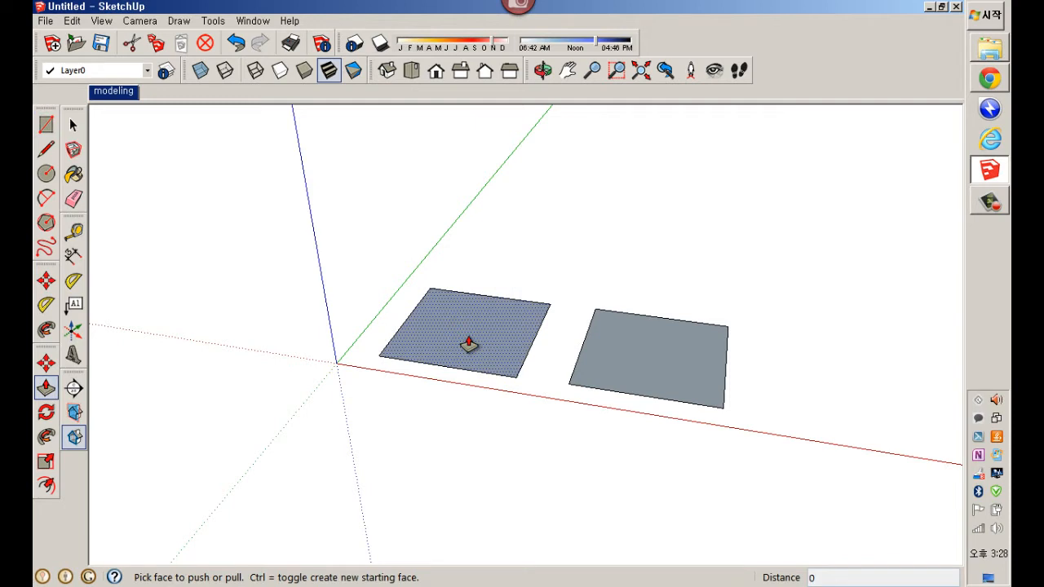
{"action": "mouse_move", "coordinate": [469, 344]}
{"action": "left_mouse_down"}
{"action": "mouse_move", "coordinate": [466, 298]}
{"action": "mouse_move", "coordinate": [463, 351]}
{"action": "left_mouse_up"}
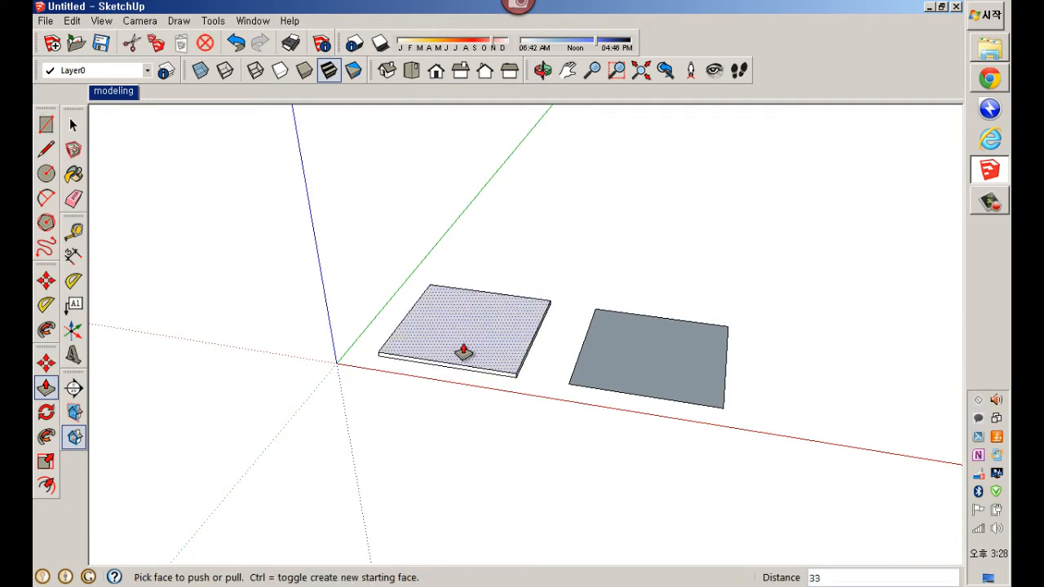
{"action": "type", "text": "1000"}
{"action": "key", "text": "Return"}
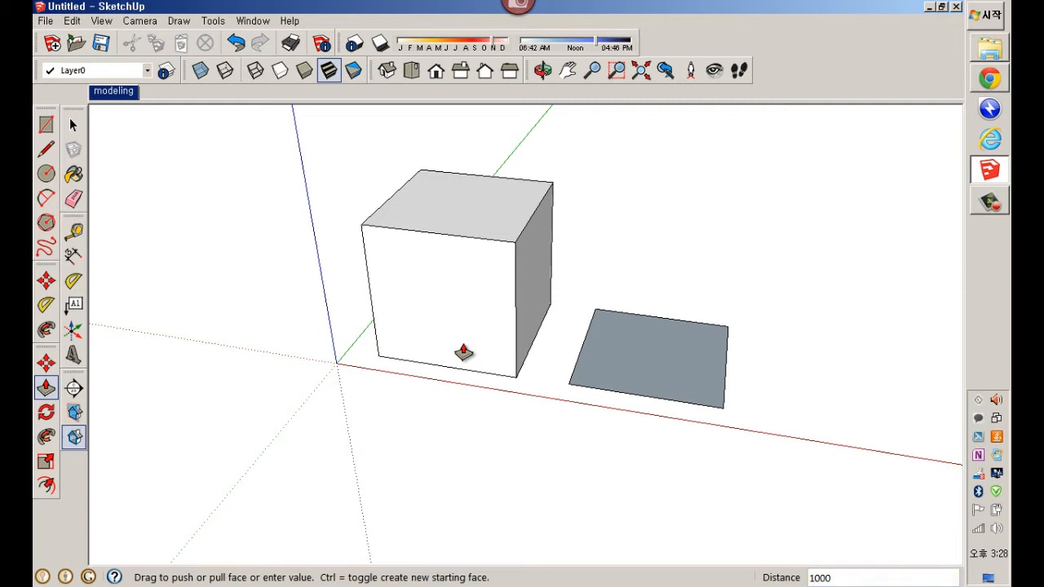
Repeat the last Push/Pull distance on the second square, and undo the extrusions of both squares
{"action": "double_click", "coordinate": [623, 370]}
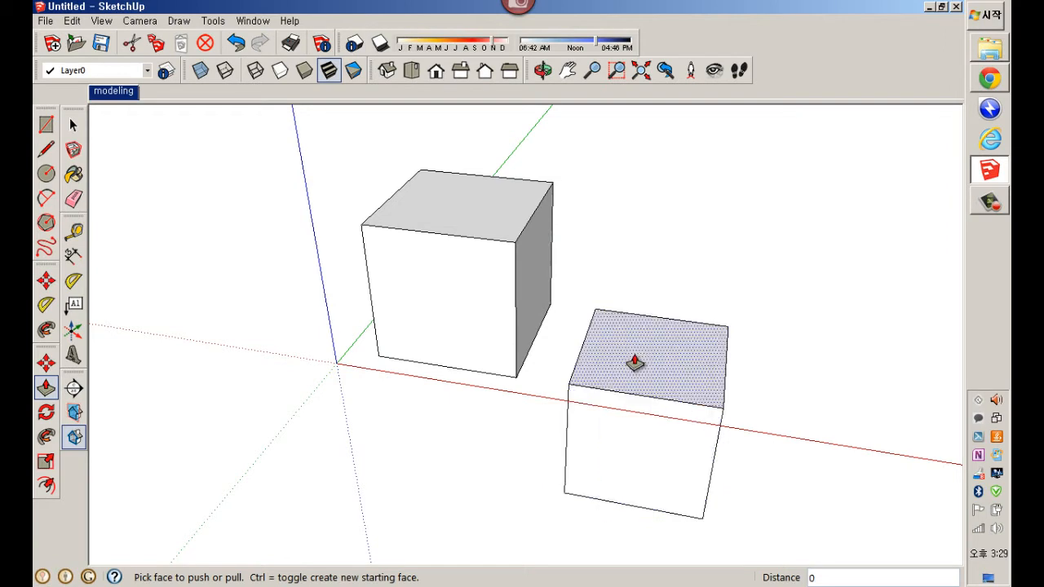
{"action": "key", "text": "ctrl+z"}
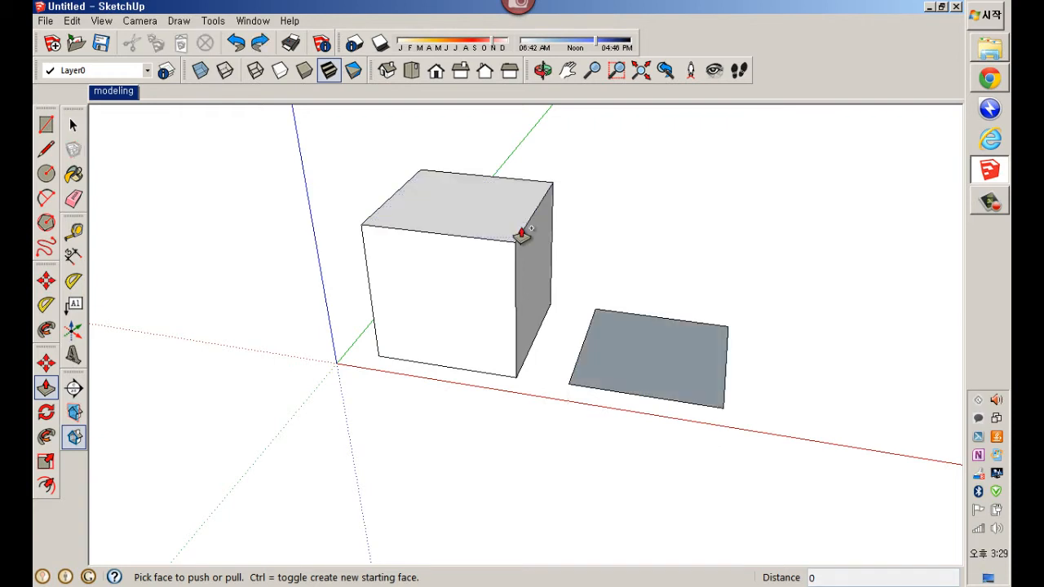
{"action": "key", "text": "ctrl+z"}
Push/Pull the square nearest the origin up 1000 again, and try repeating that distance on the other square
{"action": "left_click", "coordinate": [503, 343]}
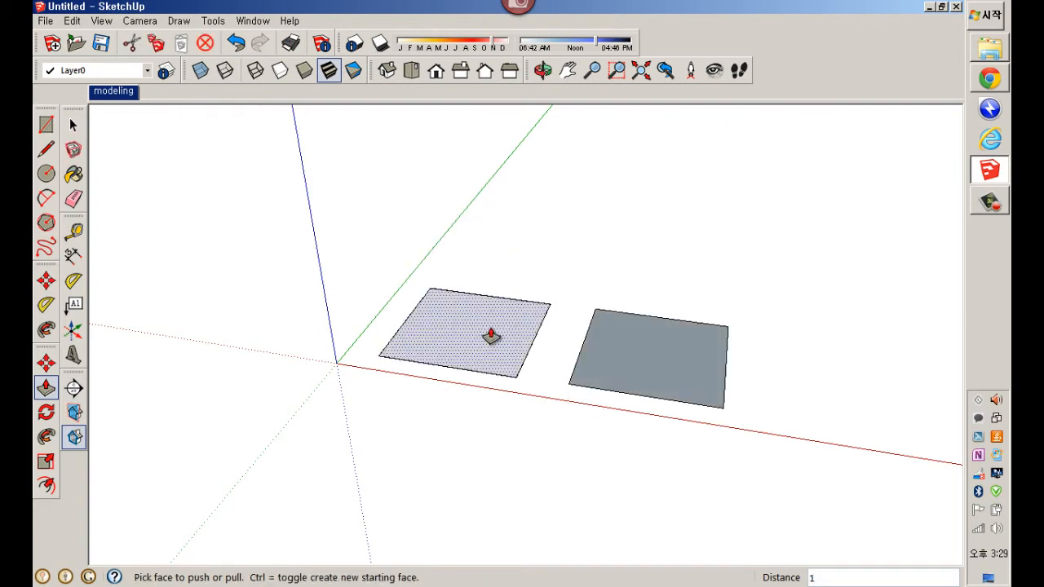
{"action": "left_click_drag", "start_coordinate": [494, 354], "coordinate": [484, 304]}
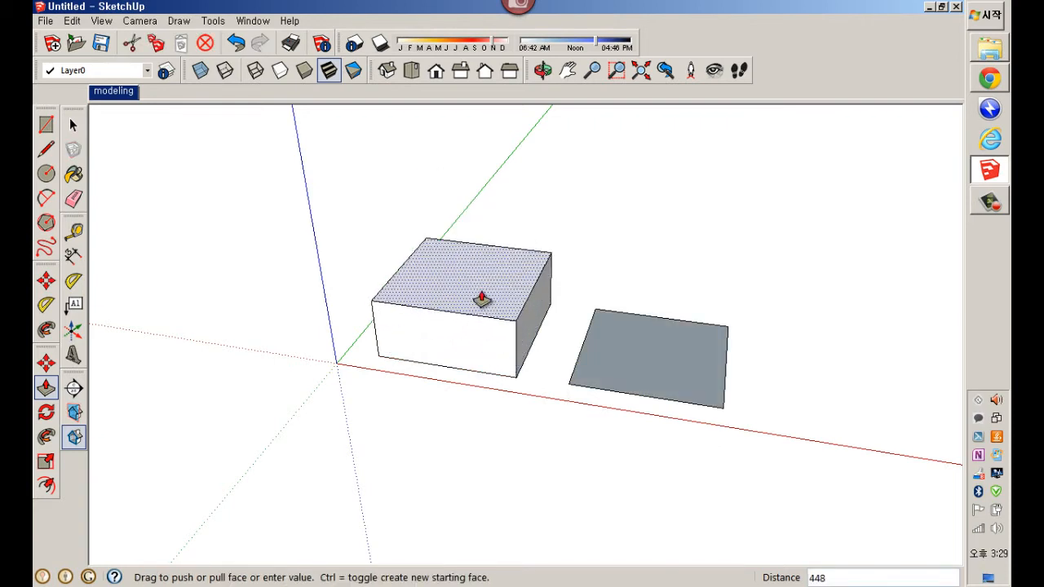
{"action": "type", "text": "1000"}
{"action": "key", "text": "Return"}
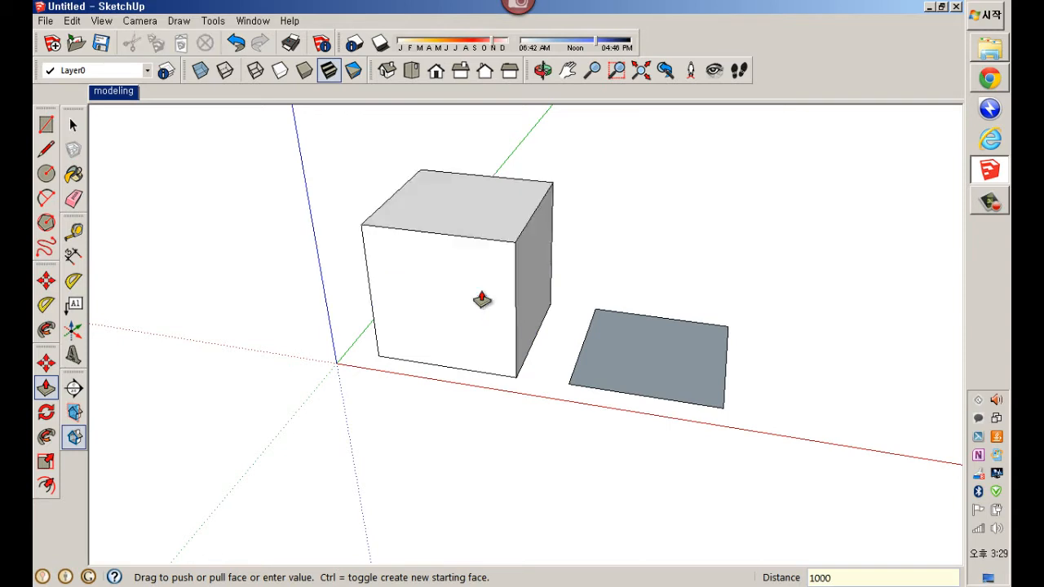
{"action": "double_click", "coordinate": [641, 368]}
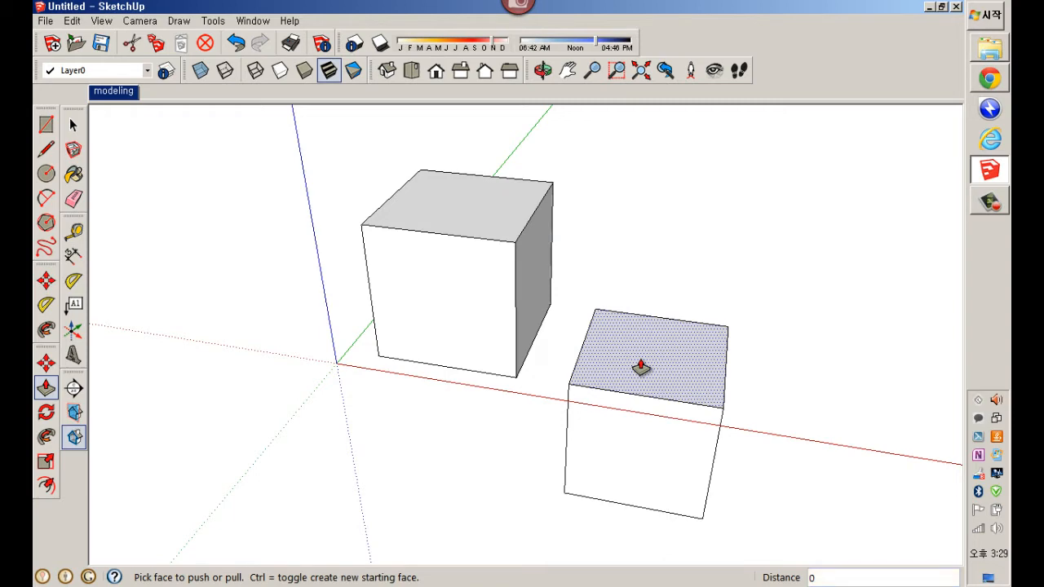
{"action": "key", "text": "ctrl+z"}
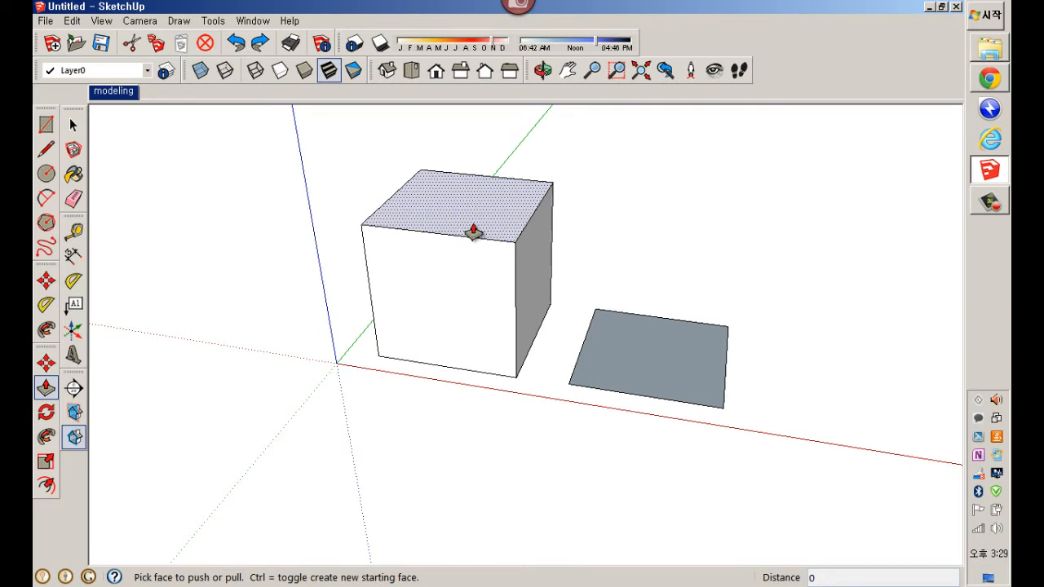
Push/Pull the second square up to match the neighbouring cube's top face, and undo both extrusions
{"action": "left_click_drag", "start_coordinate": [634, 364], "coordinate": [466, 219]}
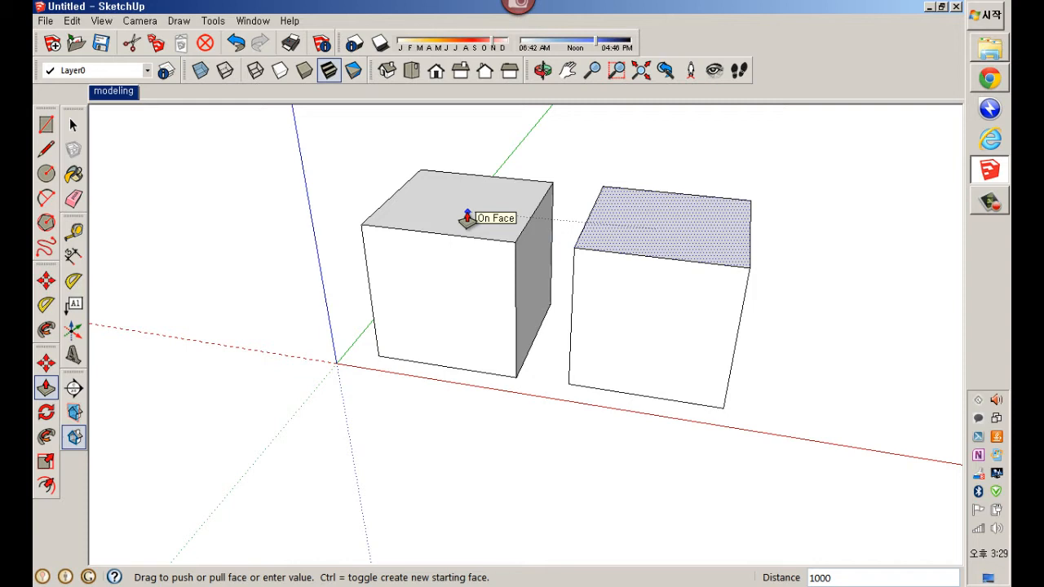
{"action": "left_click_drag", "start_coordinate": [467, 219], "coordinate": [468, 222]}
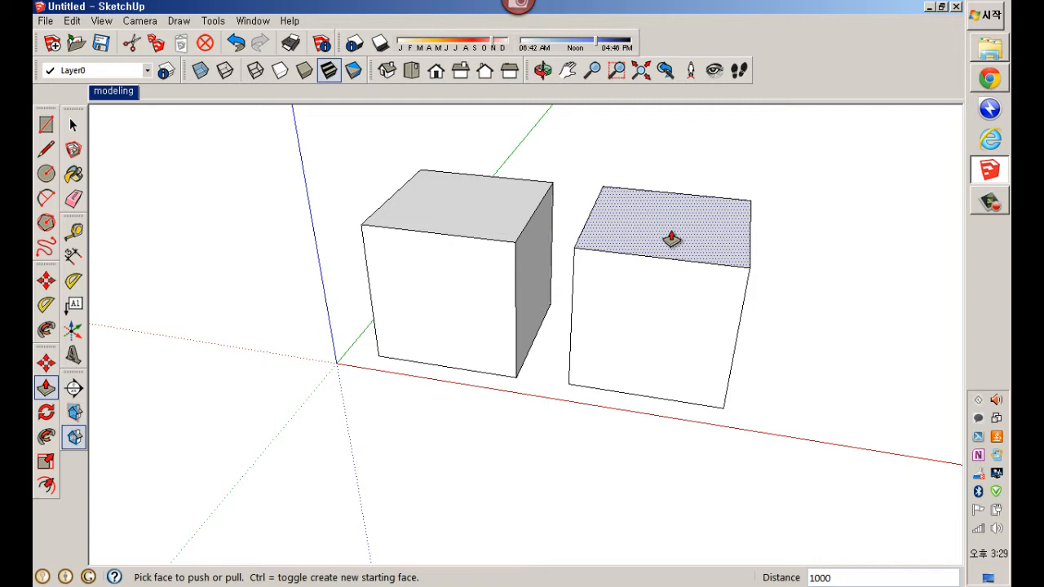
{"action": "key", "text": "ctrl+z"}
{"action": "key", "text": "ctrl+z"}
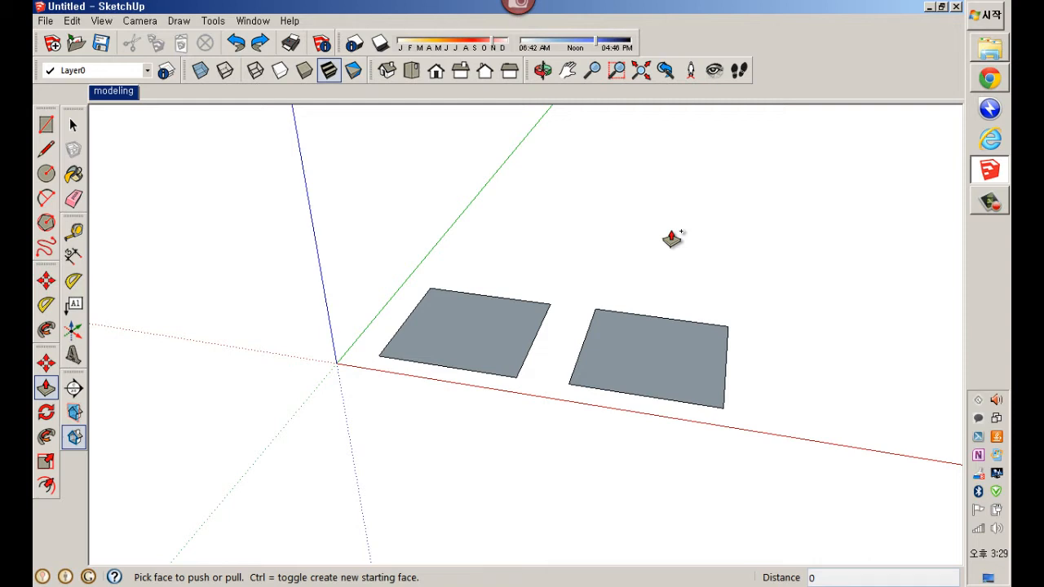
{"action": "left_click", "coordinate": [73, 21]}
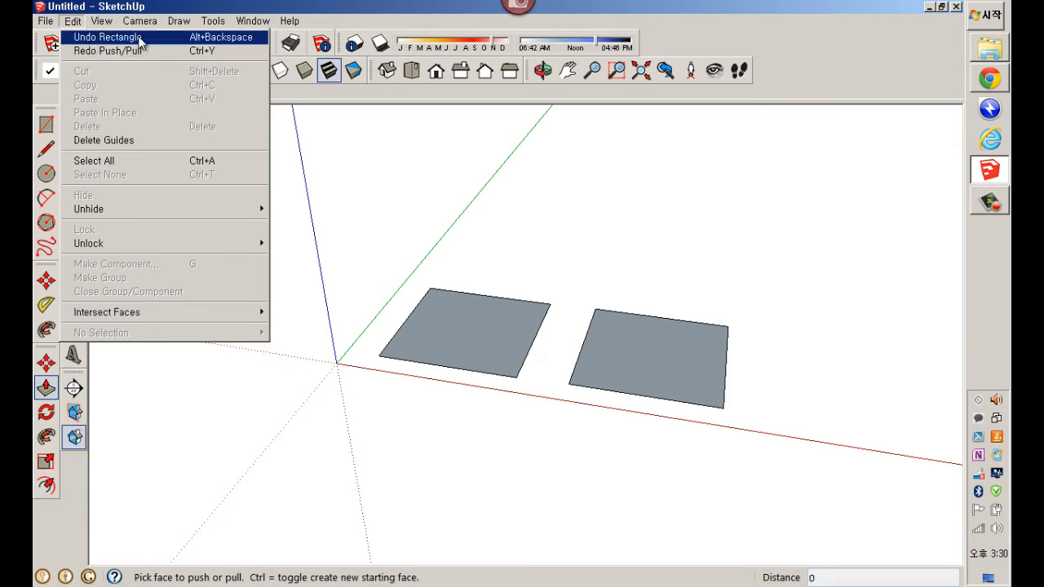
{"action": "left_click", "coordinate": [391, 7]}
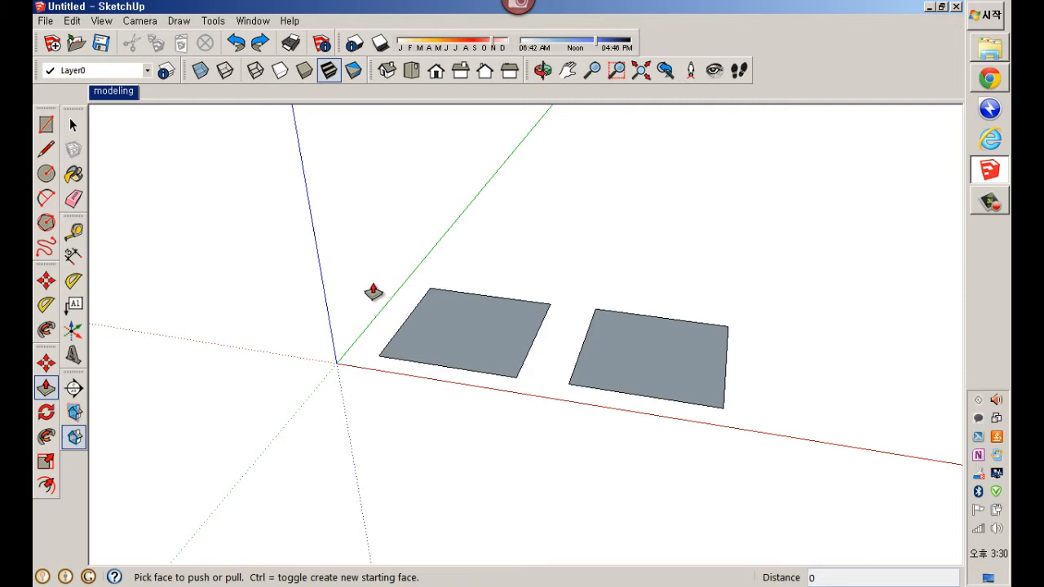
{"action": "left_click", "coordinate": [475, 331]}
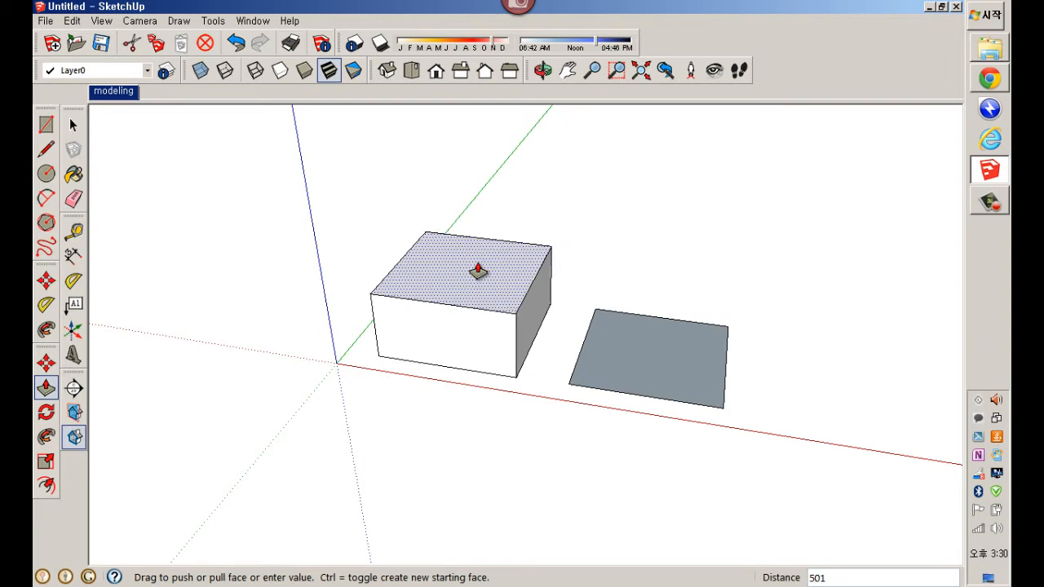
{"action": "key", "text": "Escape"}
{"action": "key", "text": "space"}
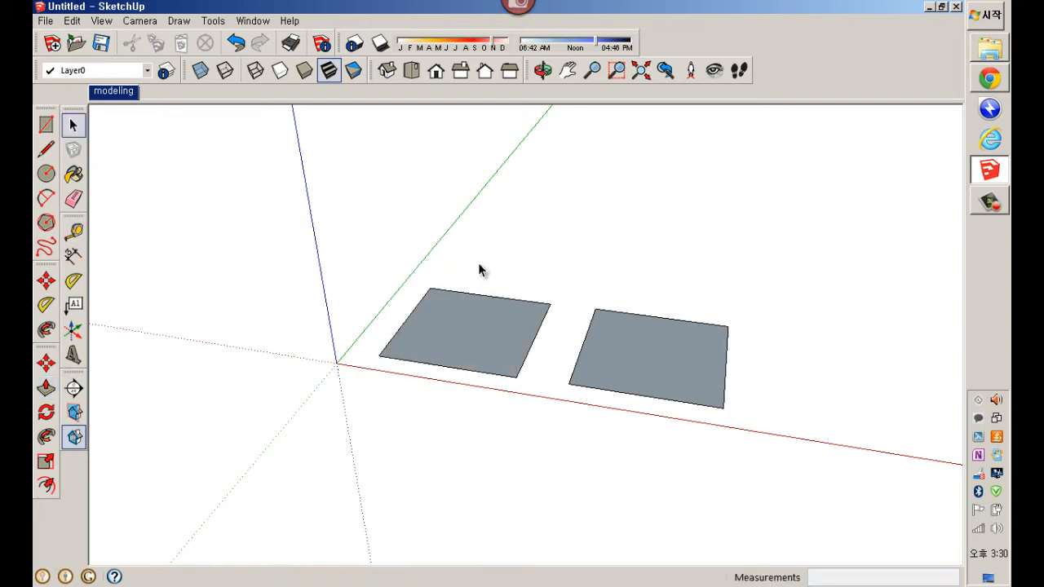
Preselect the face nearest the origin, Push/Pull it up about 1006, and undo the extrusion
{"action": "left_click", "coordinate": [476, 327]}
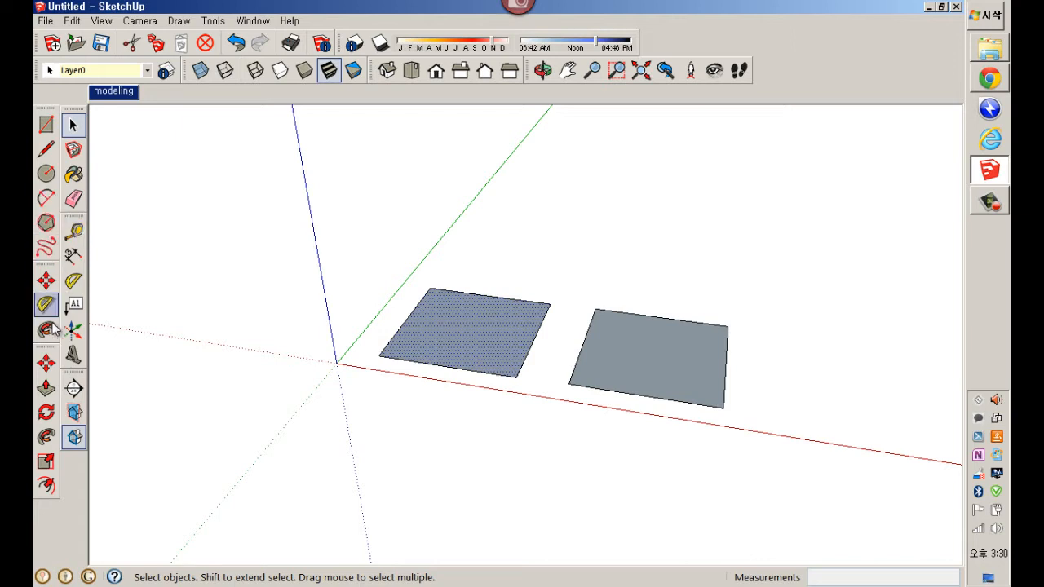
{"action": "left_click", "coordinate": [46, 388]}
{"action": "left_click_drag", "start_coordinate": [438, 339], "coordinate": [441, 210]}
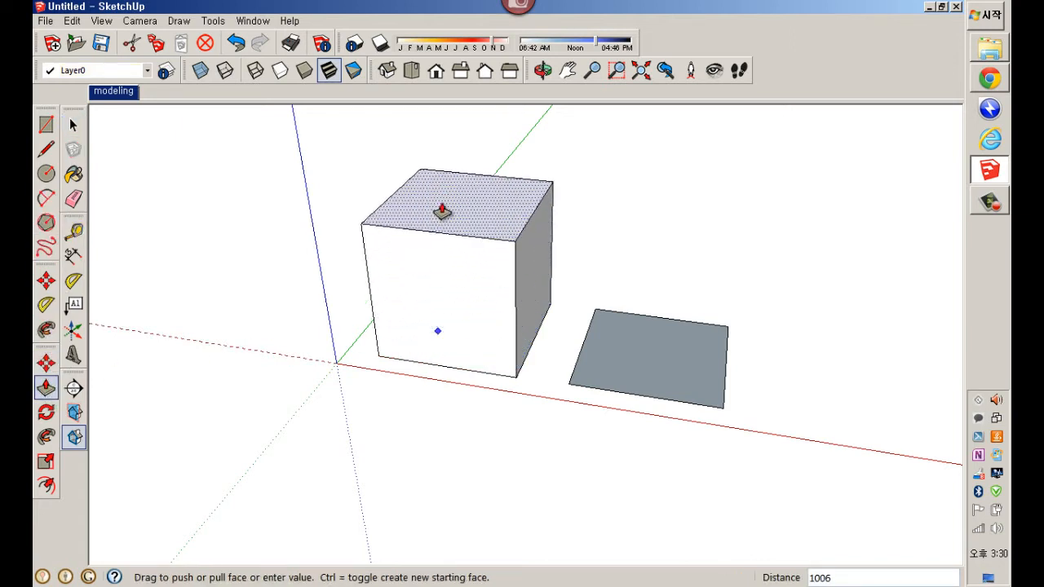
{"action": "key", "text": "ctrl+z"}
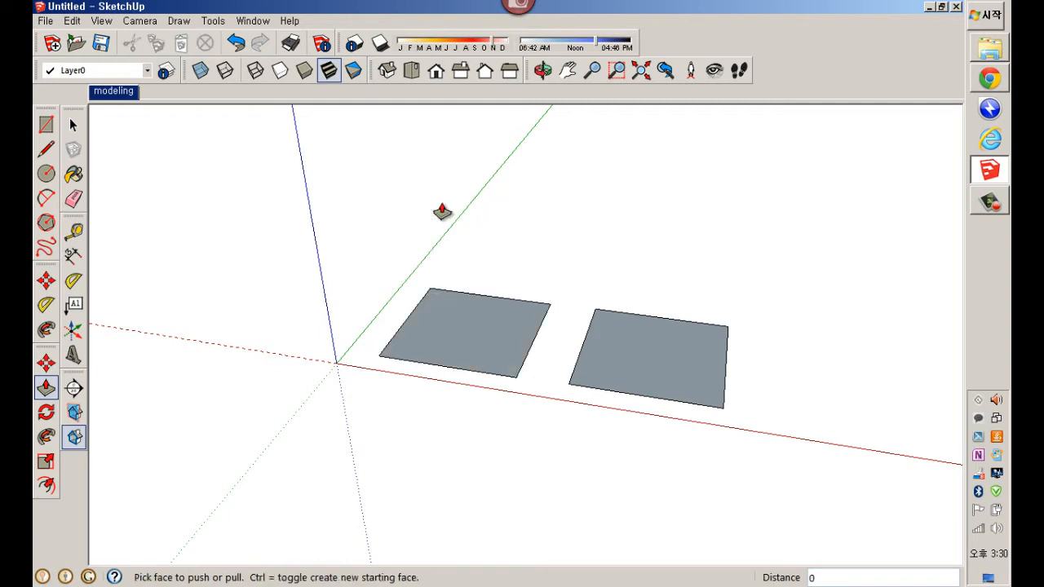
Preselect the face nearest the origin, Push/Pull it up about 668 by picking on the other square, and undo it
{"action": "key", "text": "space"}
{"action": "left_click", "coordinate": [447, 306]}
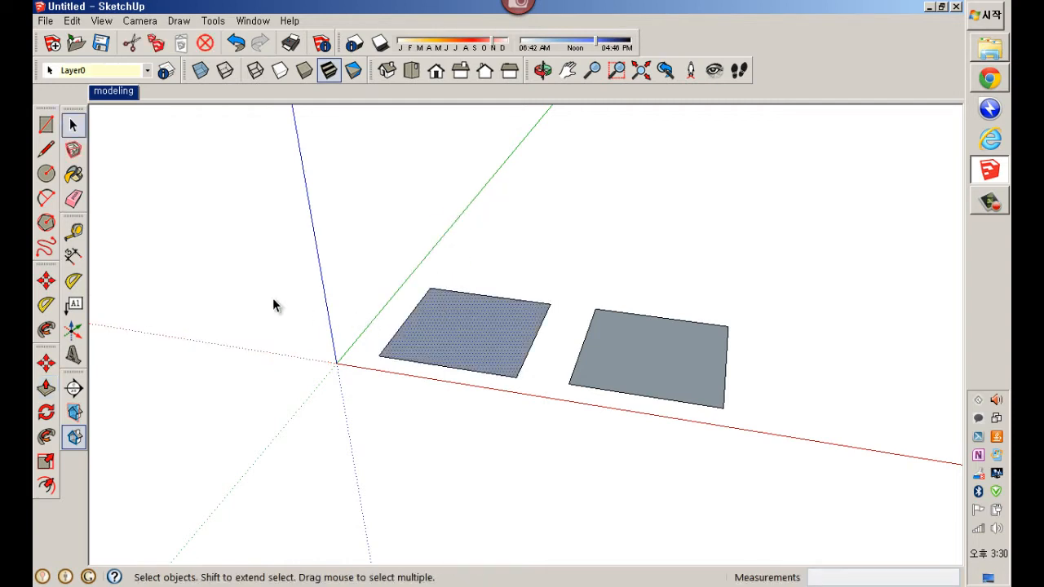
{"action": "left_click", "coordinate": [45, 390]}
{"action": "left_click", "coordinate": [665, 369]}
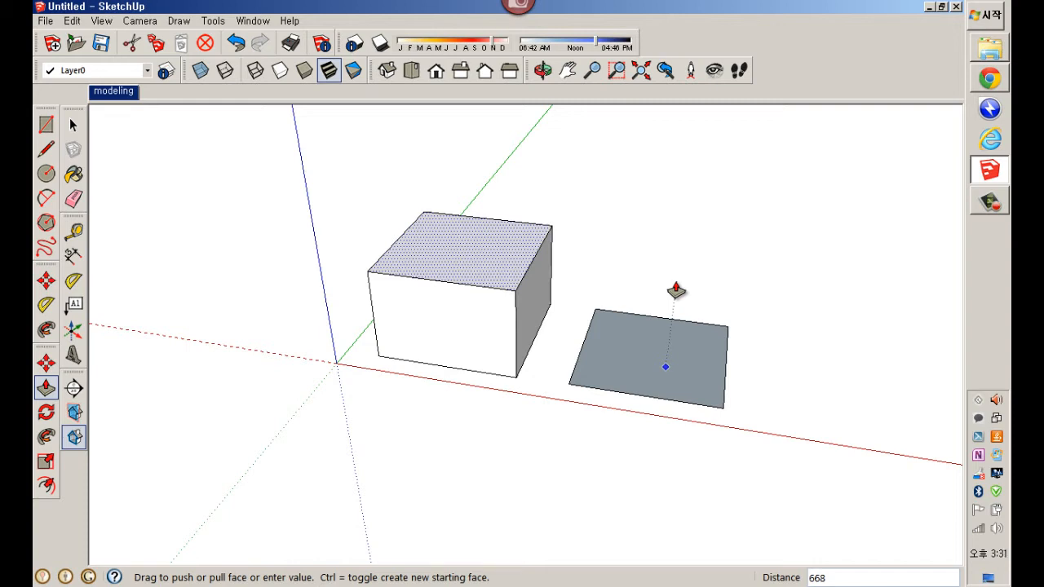
{"action": "key", "text": "ctrl+z"}
Select both square faces and try to use Push/Pull on them together
{"action": "key", "text": "space"}
{"action": "left_click", "coordinate": [480, 351]}
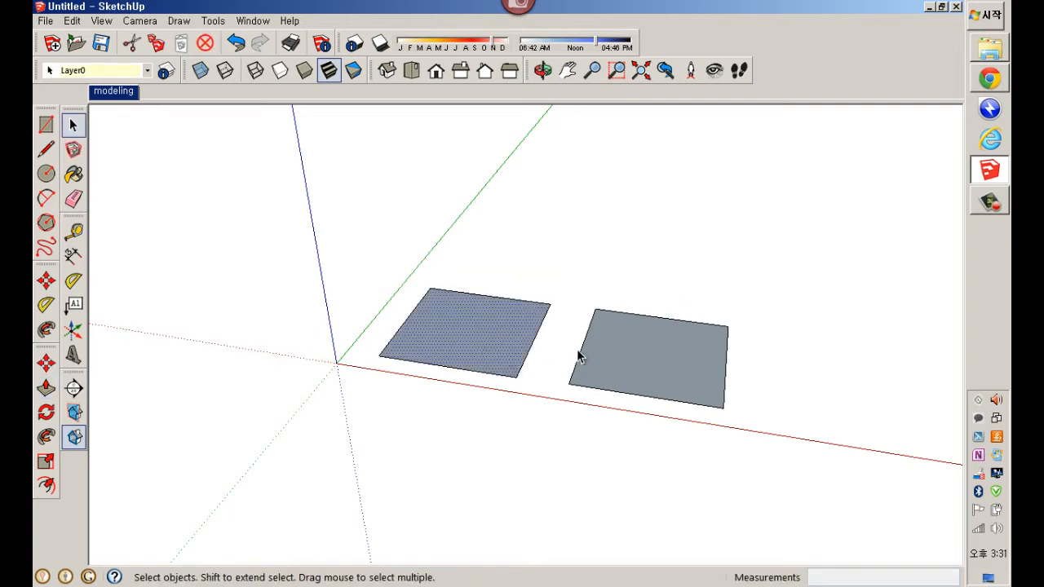
{"action": "left_click", "coordinate": [638, 357], "text": "shift"}
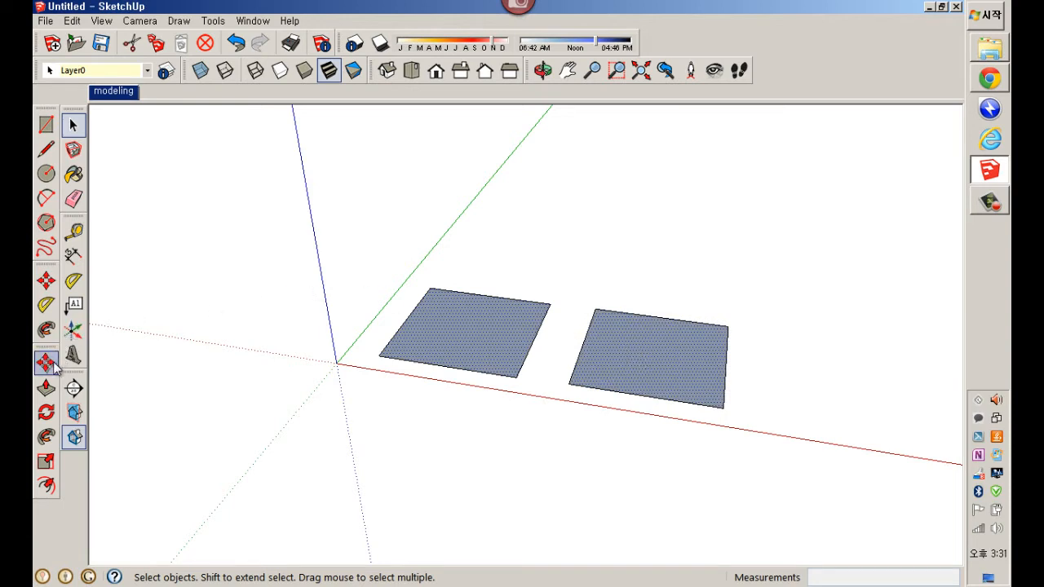
{"action": "left_click", "coordinate": [46, 387]}
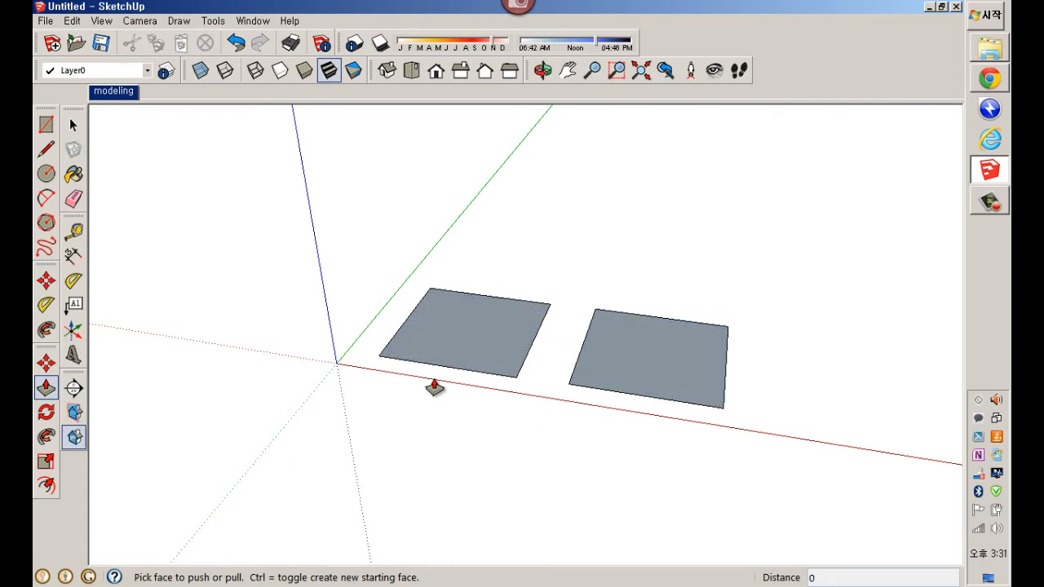
{"action": "key", "text": "space"}
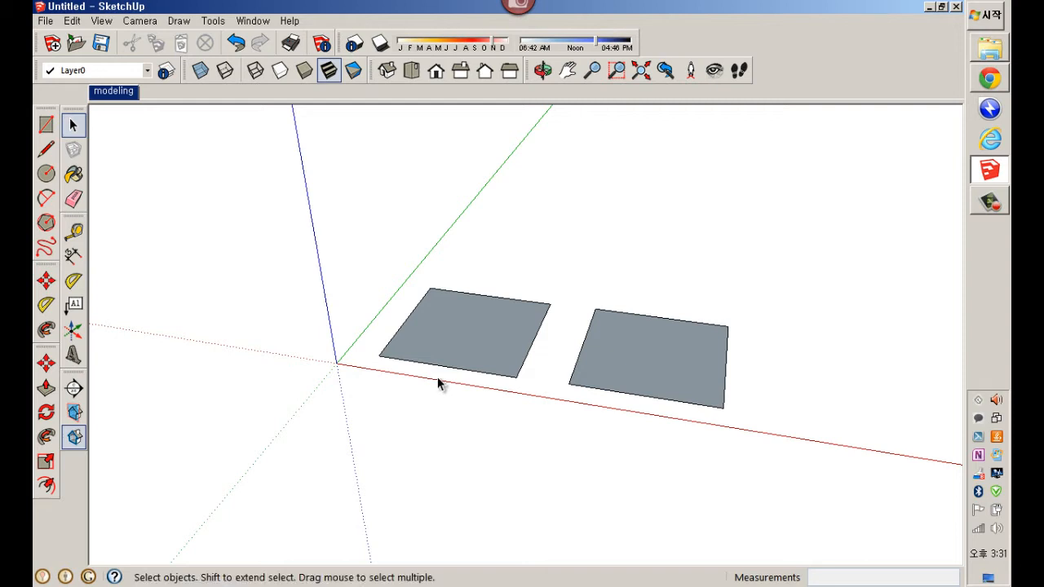
Push/Pull the face of the square nearest the origin upward by 1000 to make a cube
{"action": "key", "text": "p"}
{"action": "left_click", "coordinate": [440, 372]}
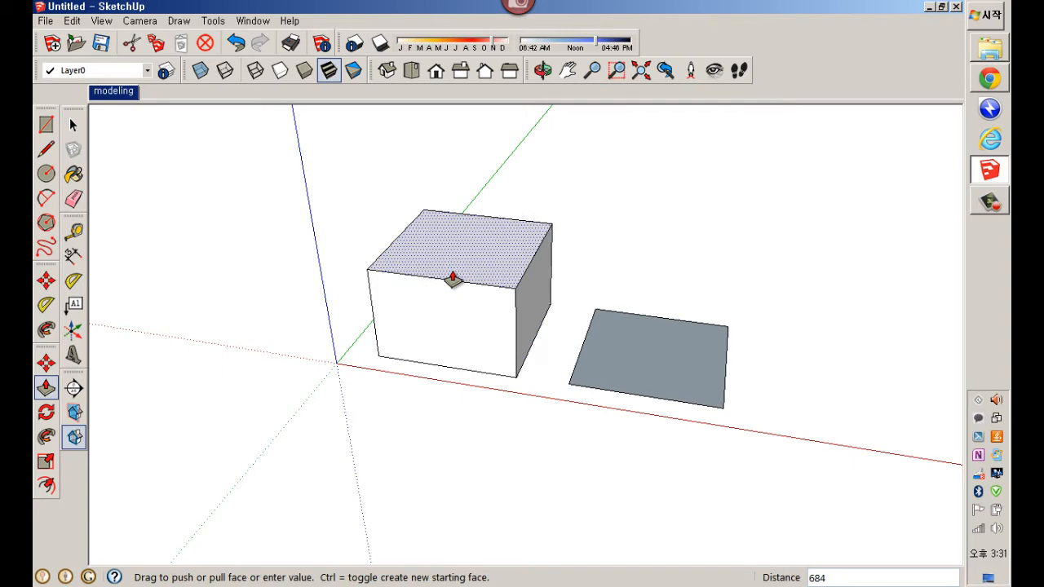
{"action": "type", "text": "1000"}
{"action": "key", "text": "Return"}
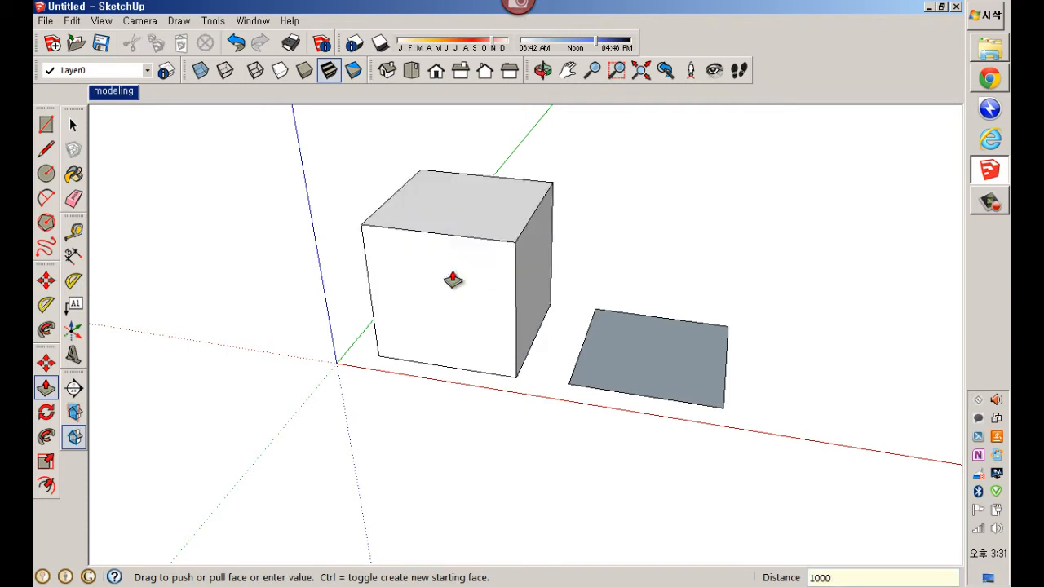
Draw a rectangle about 550 by 515 in the middle of the cube's front face
{"action": "left_click", "coordinate": [46, 125]}
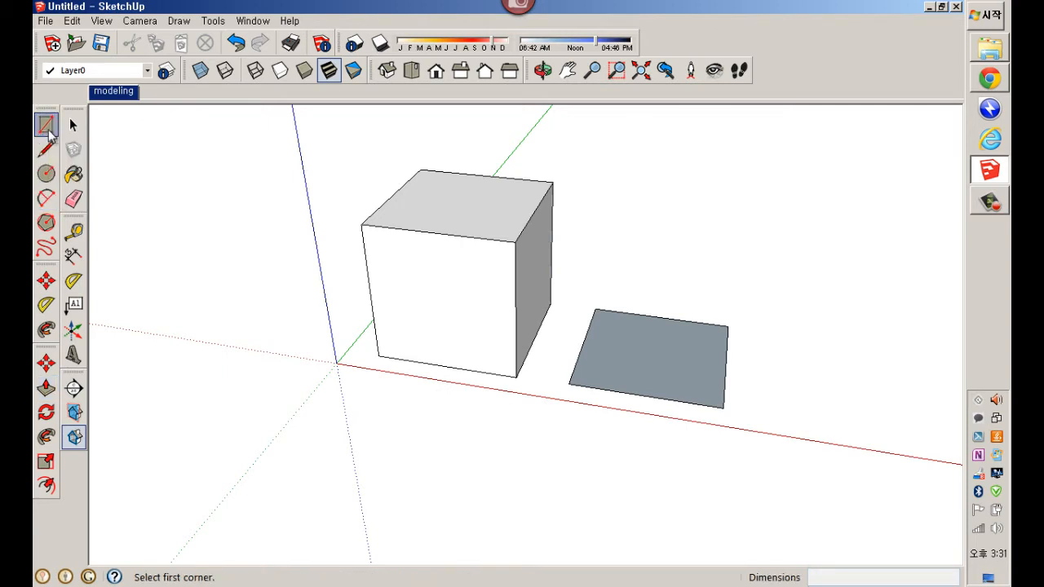
{"action": "left_click", "coordinate": [403, 264]}
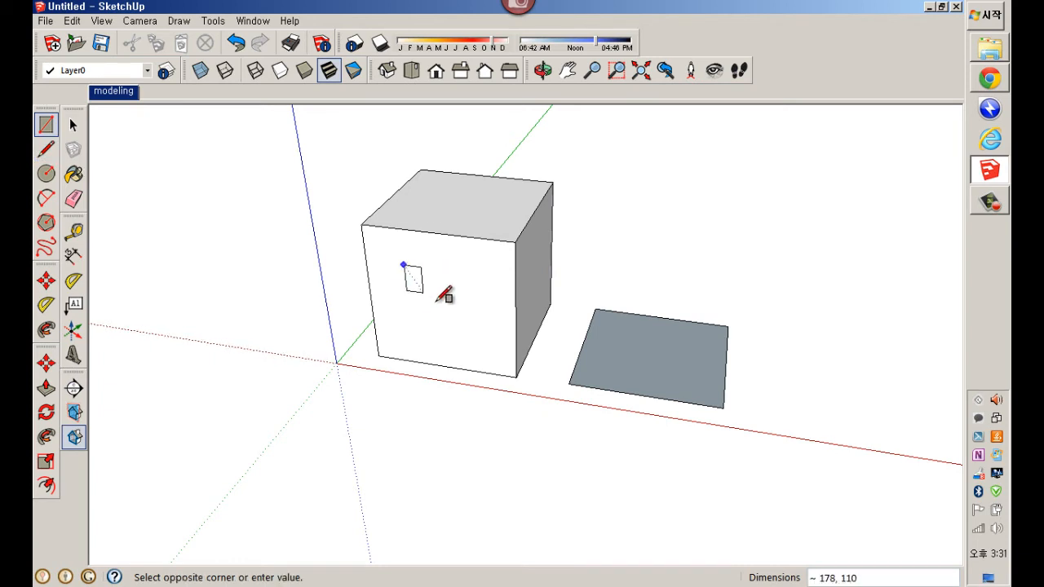
{"action": "left_click", "coordinate": [489, 344]}
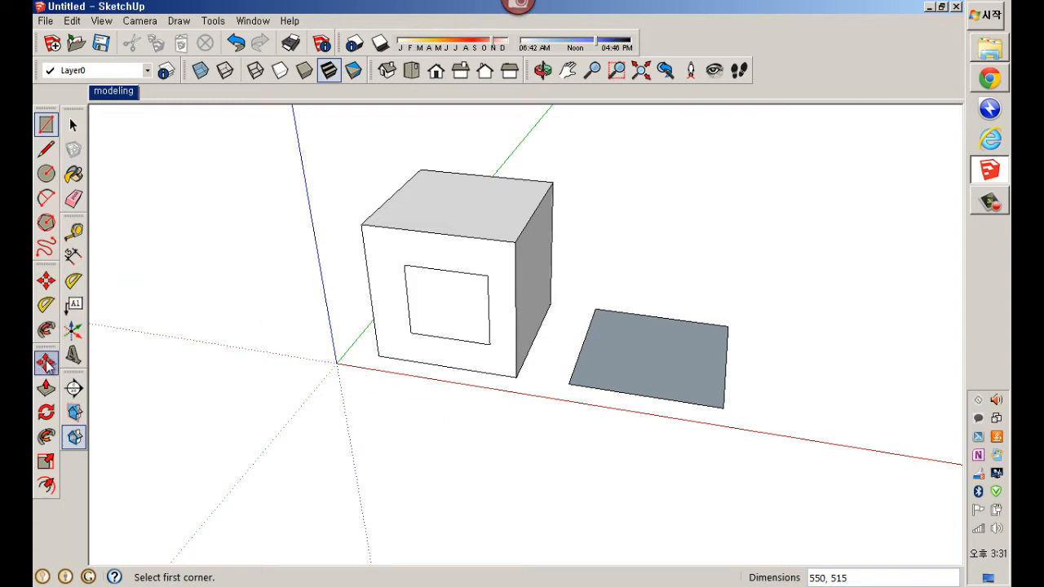
Push/Pull the rectangle on the cube's front face inward by 1000, matching the back edge, to cut an opening through the cube
{"action": "left_click", "coordinate": [46, 388]}
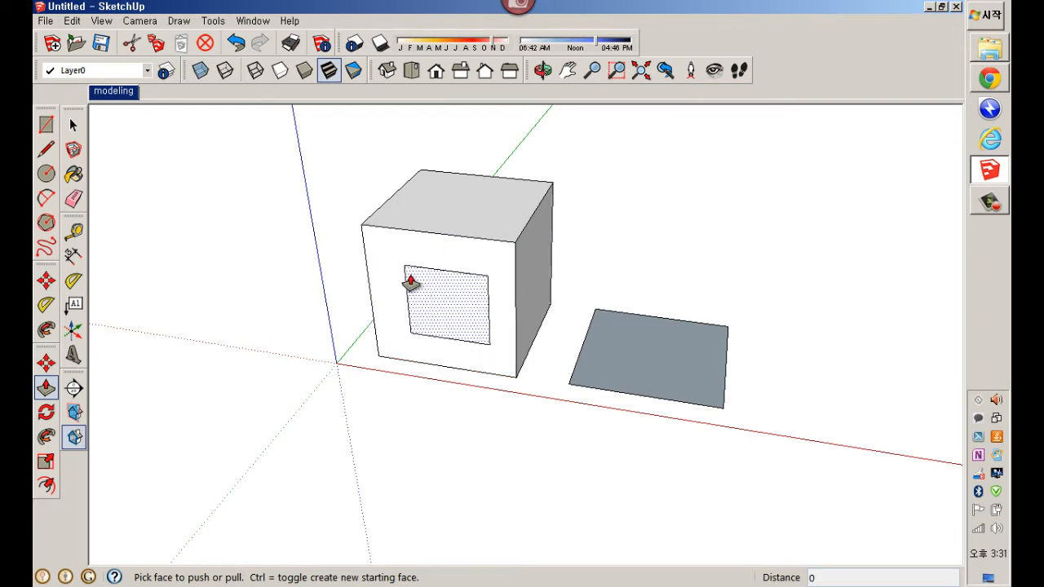
{"action": "left_click", "coordinate": [457, 317]}
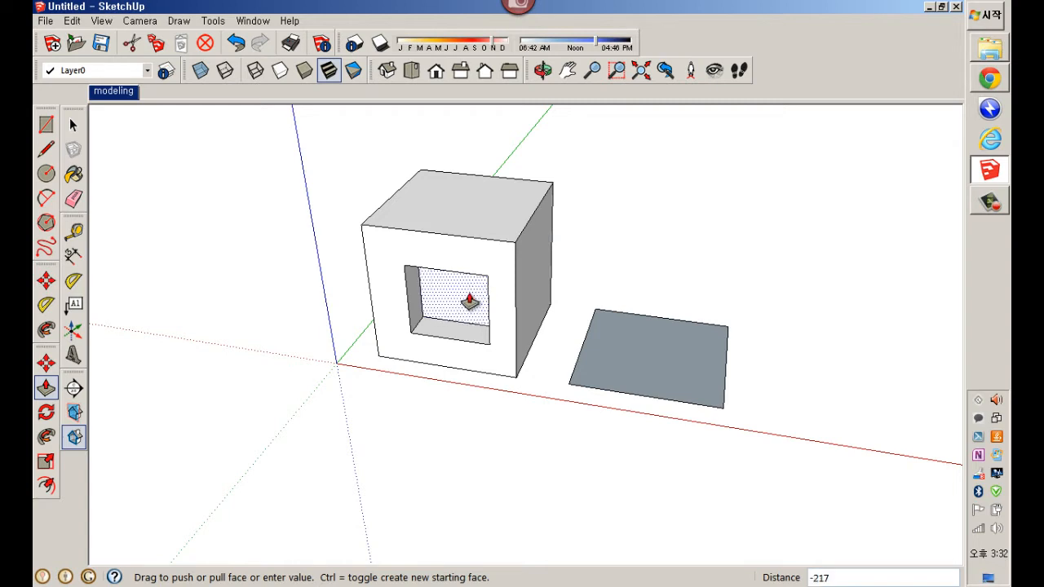
{"action": "middle_click_drag", "start_coordinate": [473, 310], "coordinate": [435, 289]}
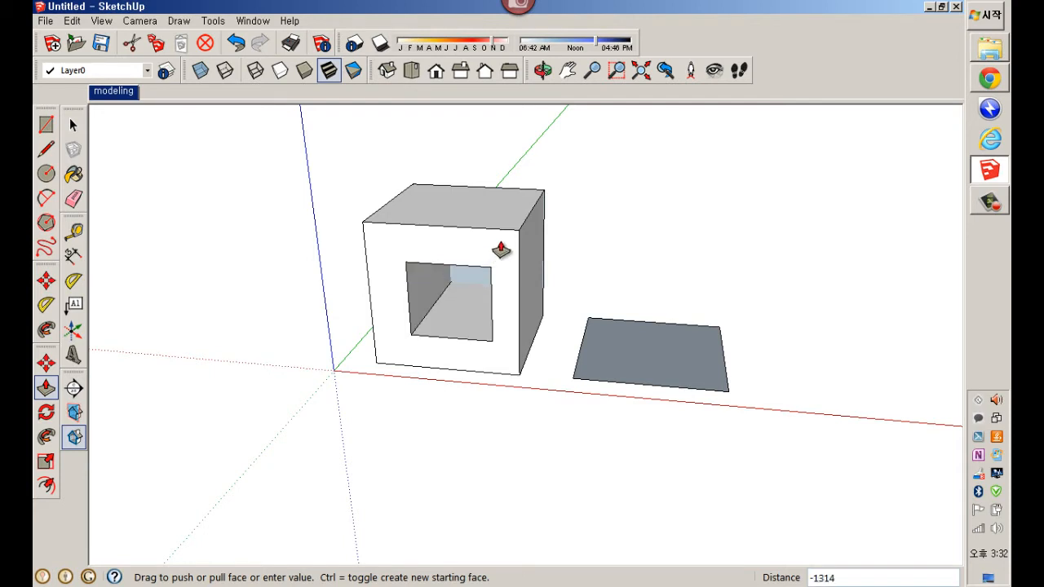
{"action": "middle_click_drag", "start_coordinate": [490, 296], "coordinate": [483, 275]}
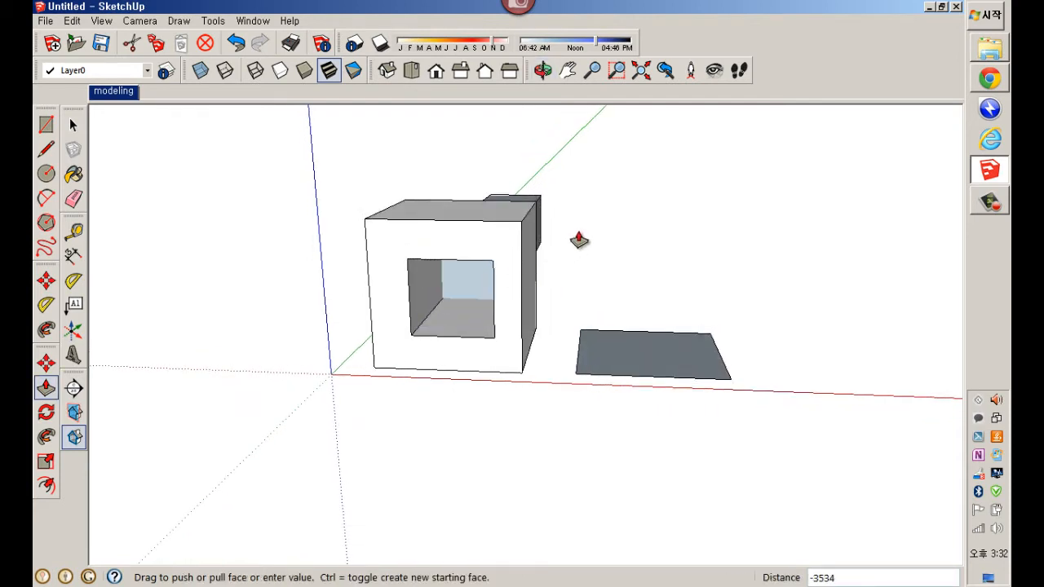
{"action": "left_click", "coordinate": [606, 217]}
{"action": "middle_click_drag", "start_coordinate": [606, 217], "coordinate": [534, 300]}
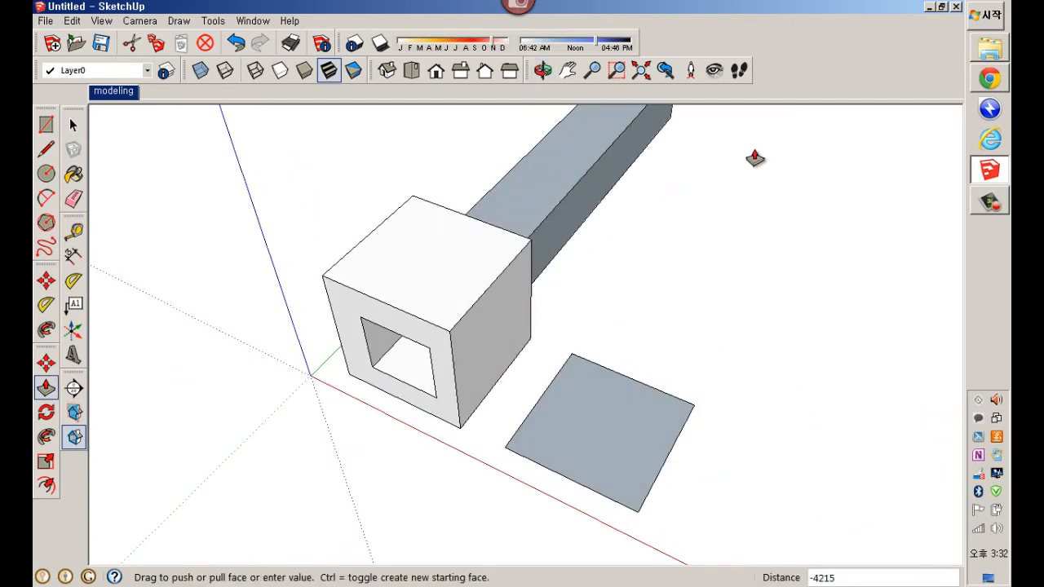
{"action": "middle_click_drag", "start_coordinate": [517, 357], "coordinate": [579, 295]}
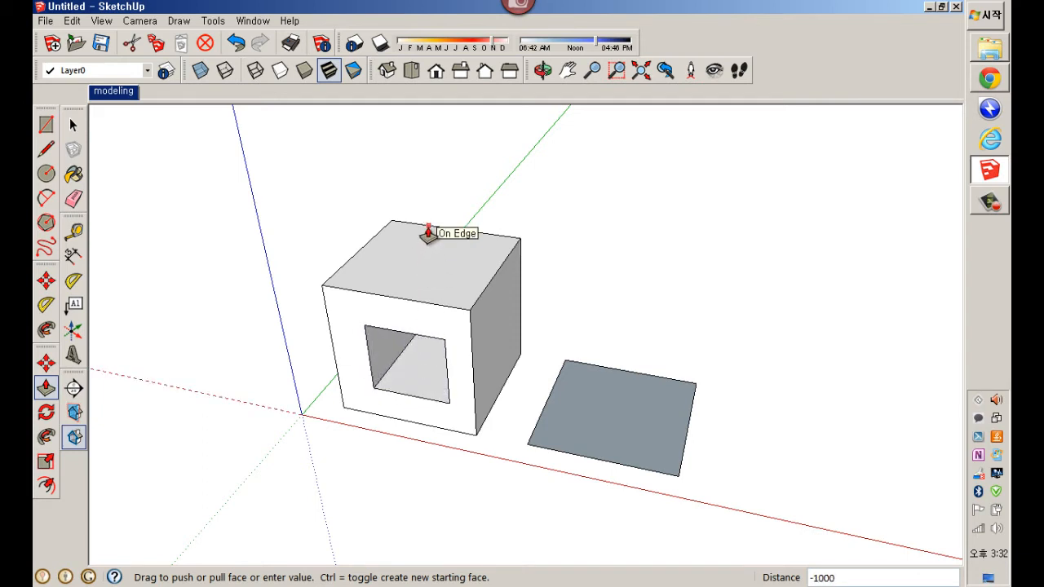
{"action": "left_click", "coordinate": [427, 234]}
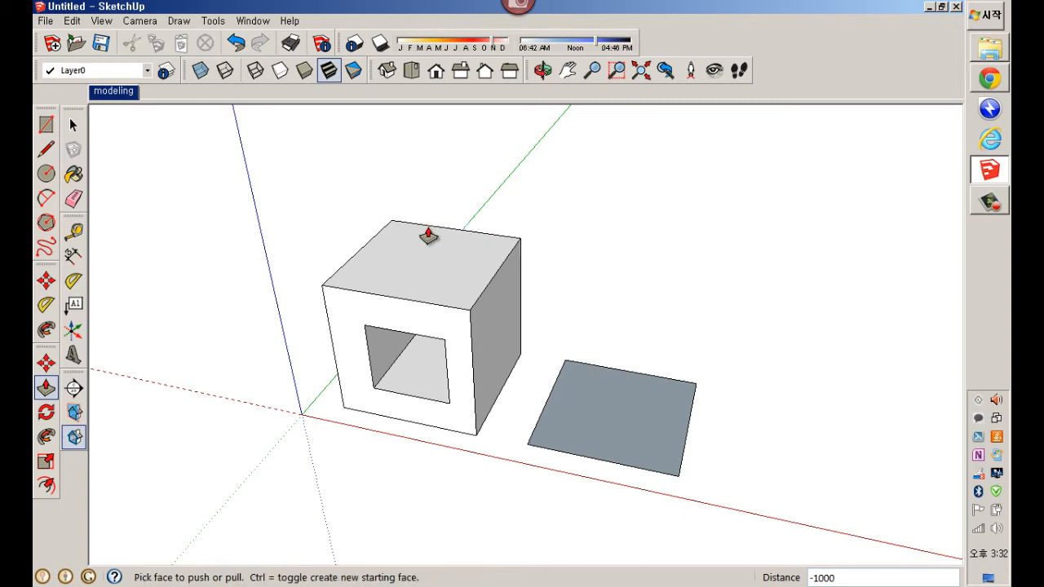
{"action": "middle_click_drag", "start_coordinate": [550, 368], "coordinate": [622, 240]}
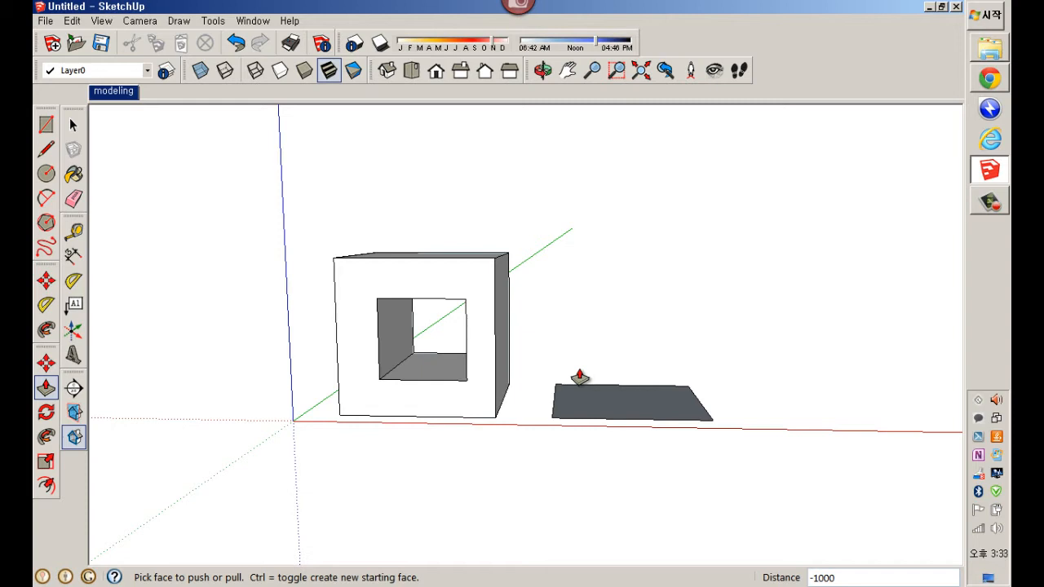
Undo the opening, the rectangle and the cube's extrusion, back to the two flat squares
{"action": "key", "text": "ctrl+z"}
{"action": "key", "text": "ctrl+z"}
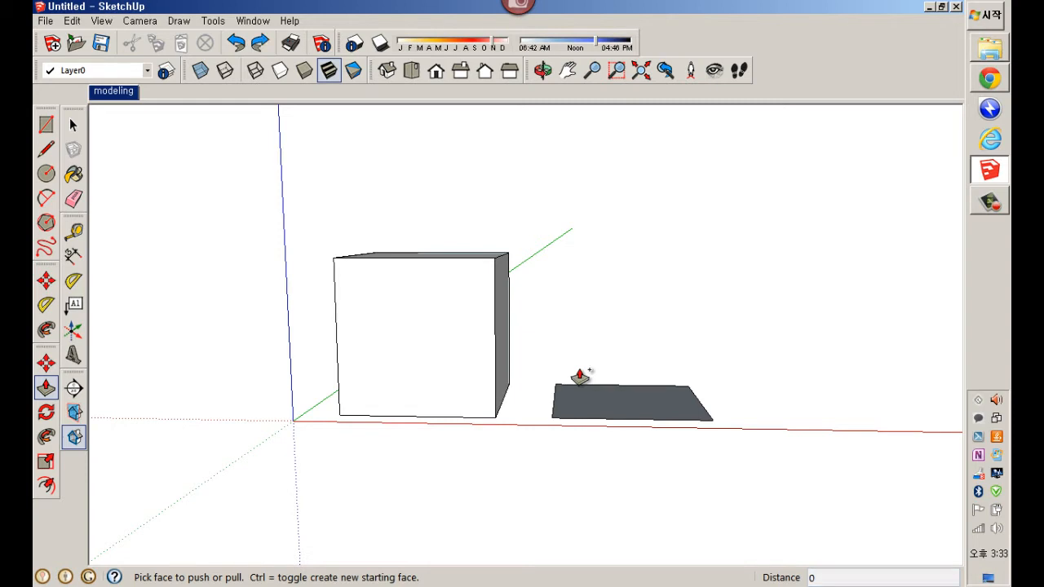
{"action": "key", "text": "ctrl+z"}
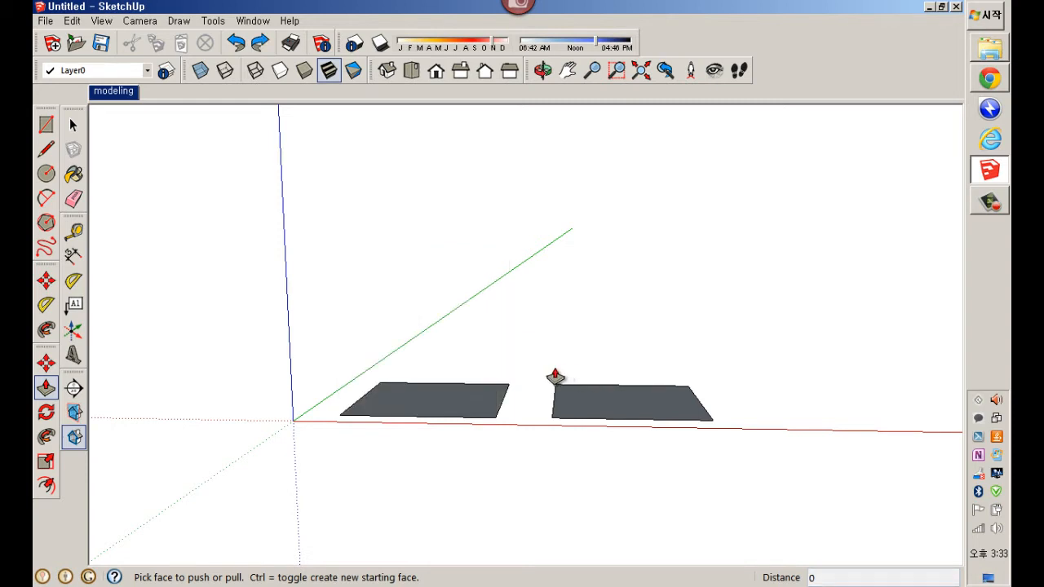
Push/Pull the face of the square nearest the origin up by 1000
{"action": "left_click_drag", "start_coordinate": [450, 408], "coordinate": [448, 335]}
{"action": "type", "text": "1000"}
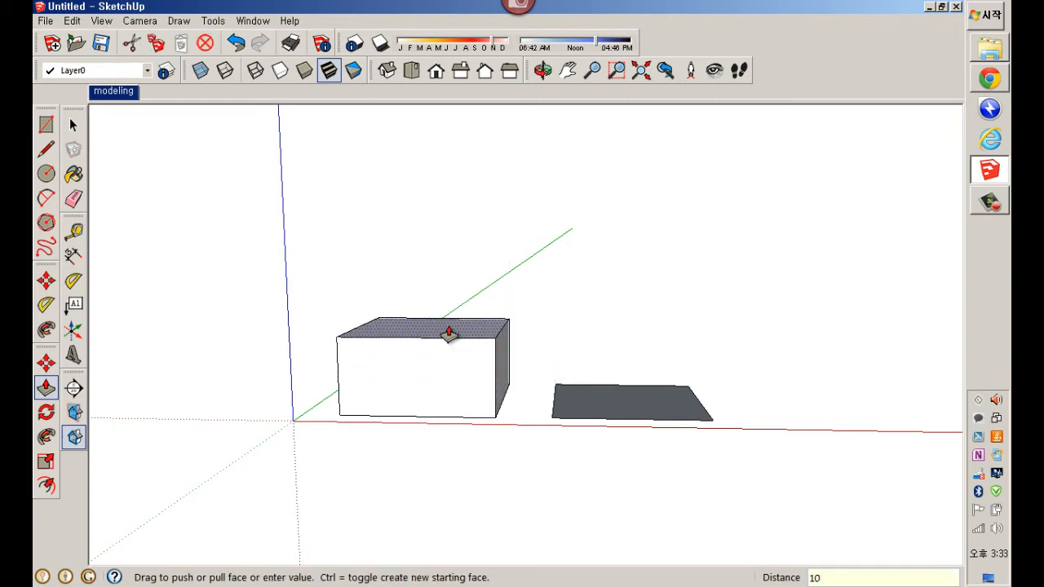
{"action": "key", "text": "Return"}
{"action": "middle_click_drag", "start_coordinate": [451, 336], "coordinate": [435, 420]}
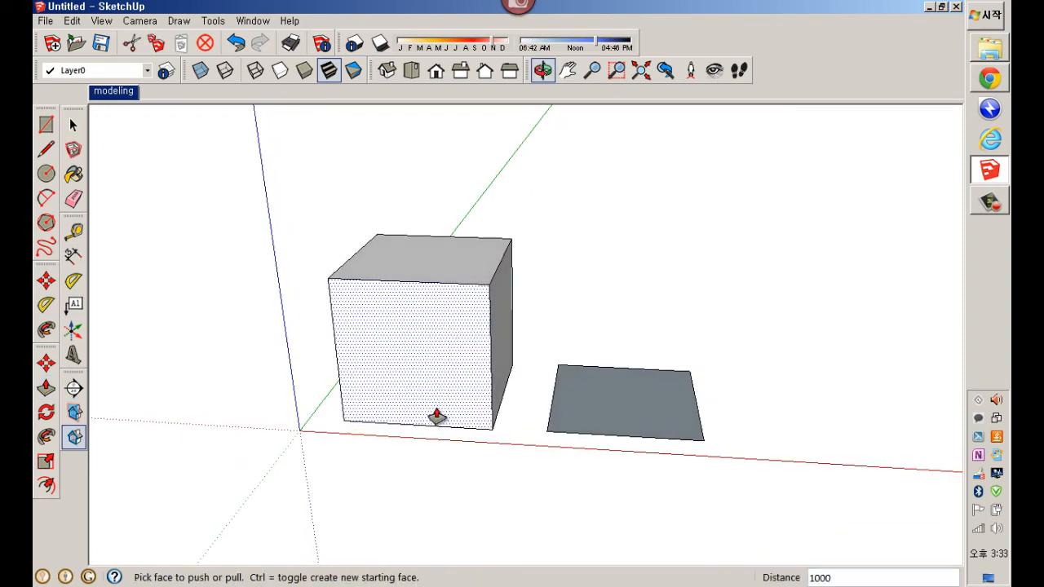
{"action": "scroll", "coordinate": [455, 340], "scroll_direction": "down", "scroll_amount": 3}
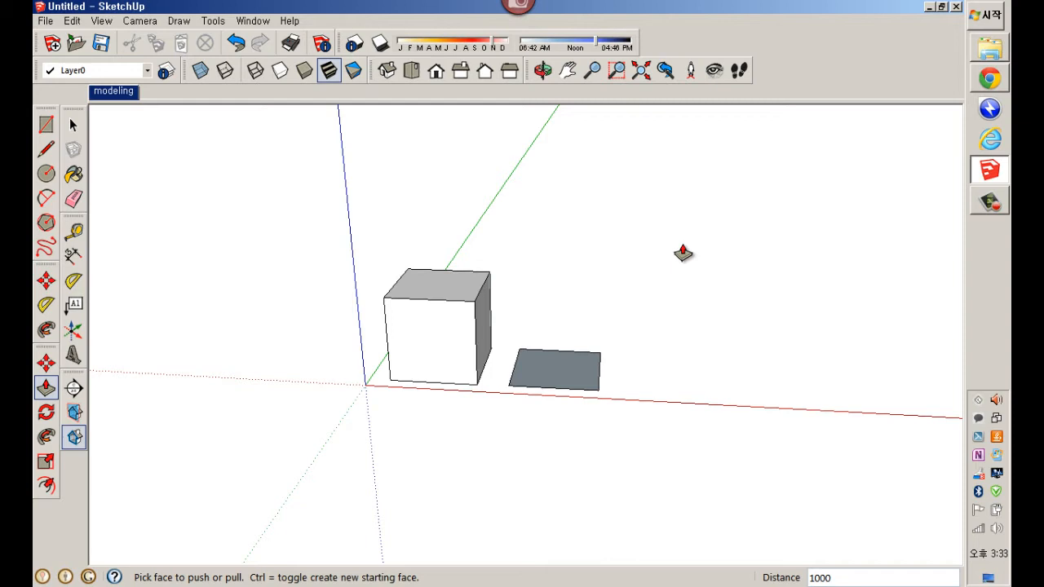
Push/Pull the cube's top face up about 572 with the create new starting face option to stack a second section
{"action": "key", "text": "ctrl"}
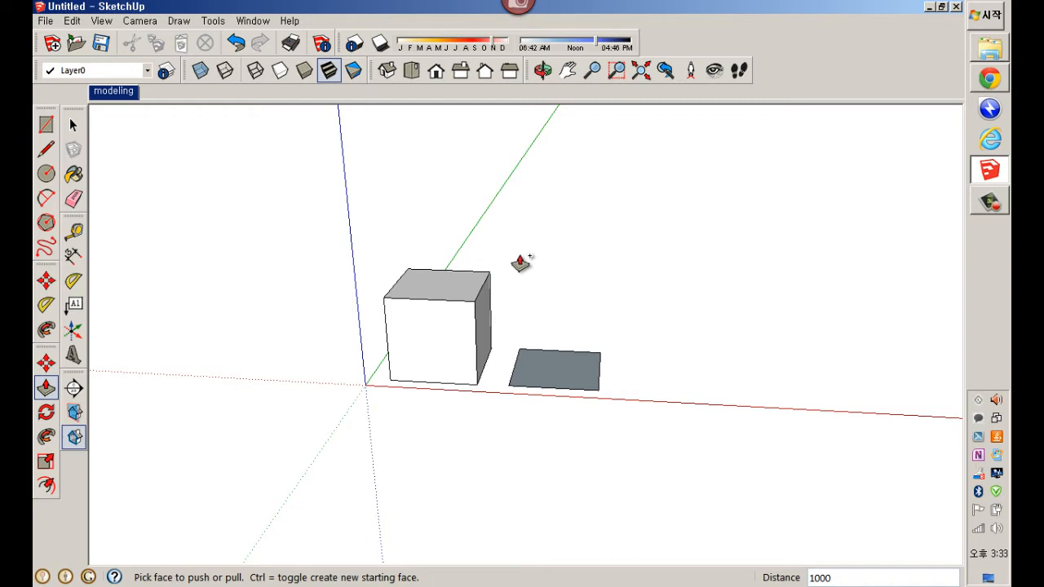
{"action": "left_click", "coordinate": [441, 287]}
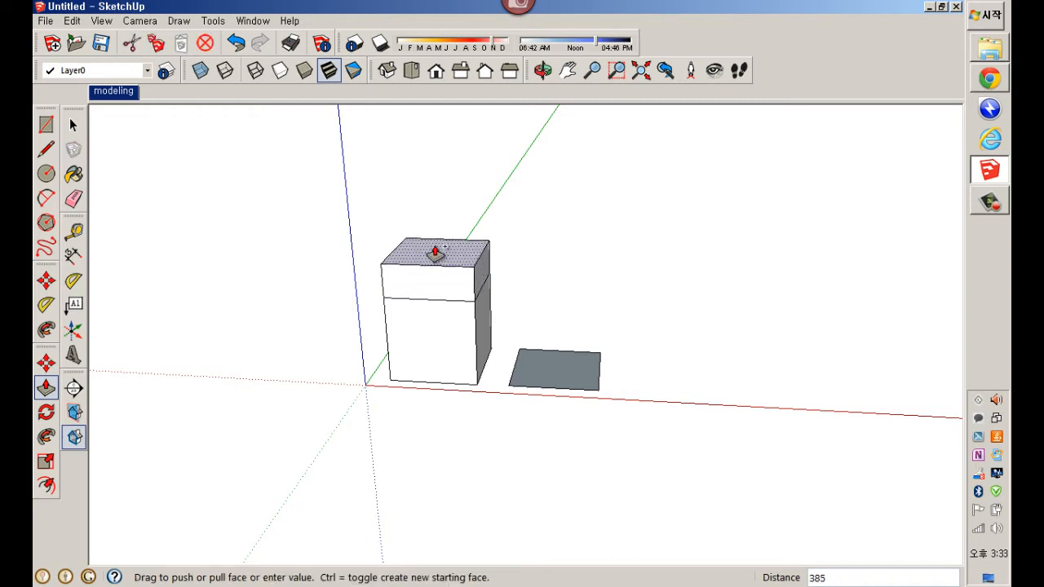
{"action": "left_click", "coordinate": [436, 239]}
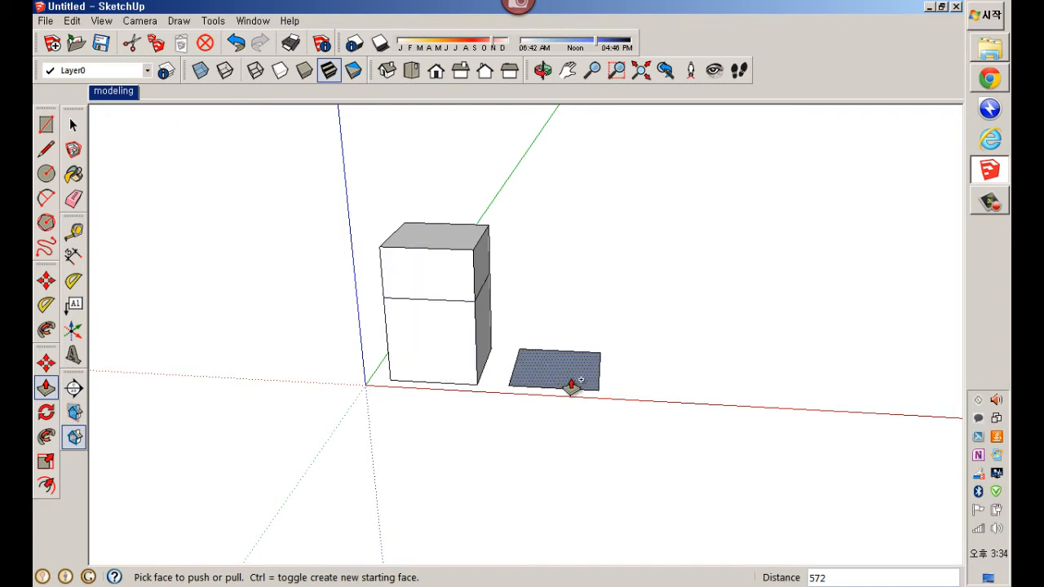
Push/Pull the other square up to the stacked box's dividing edge and on to its top, without creating a new starting face
{"action": "key", "text": "space"}
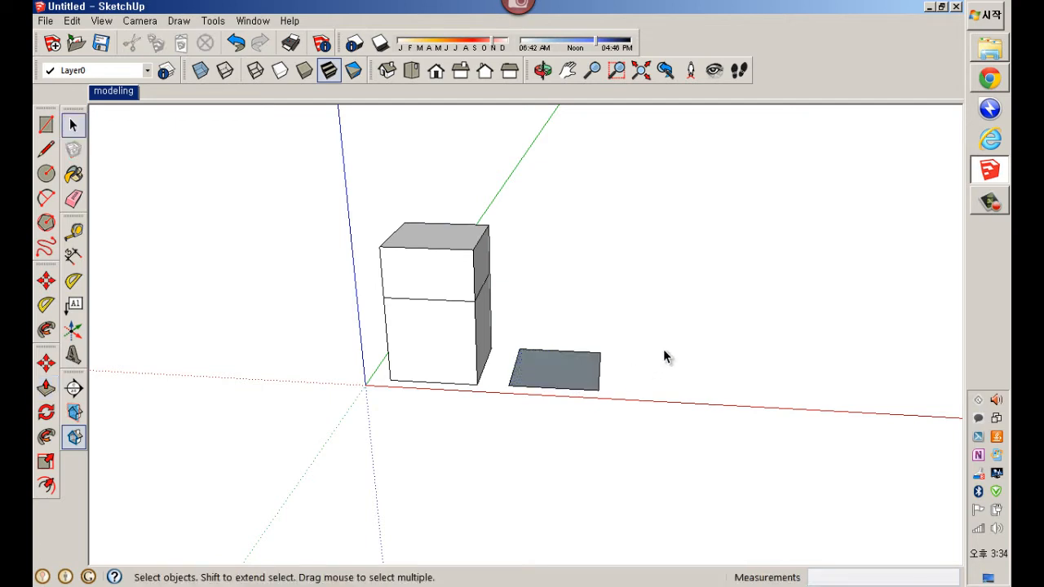
{"action": "key", "text": "p"}
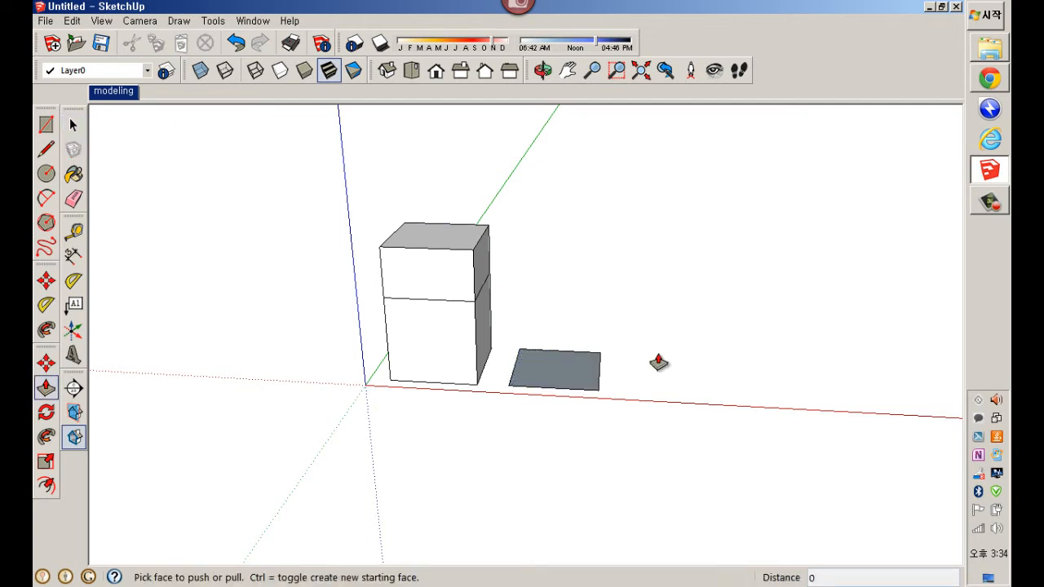
{"action": "key", "text": "ctrl"}
{"action": "key", "text": "ctrl"}
{"action": "left_click_drag", "start_coordinate": [580, 368], "coordinate": [478, 307]}
{"action": "left_click_drag", "start_coordinate": [559, 304], "coordinate": [461, 262]}
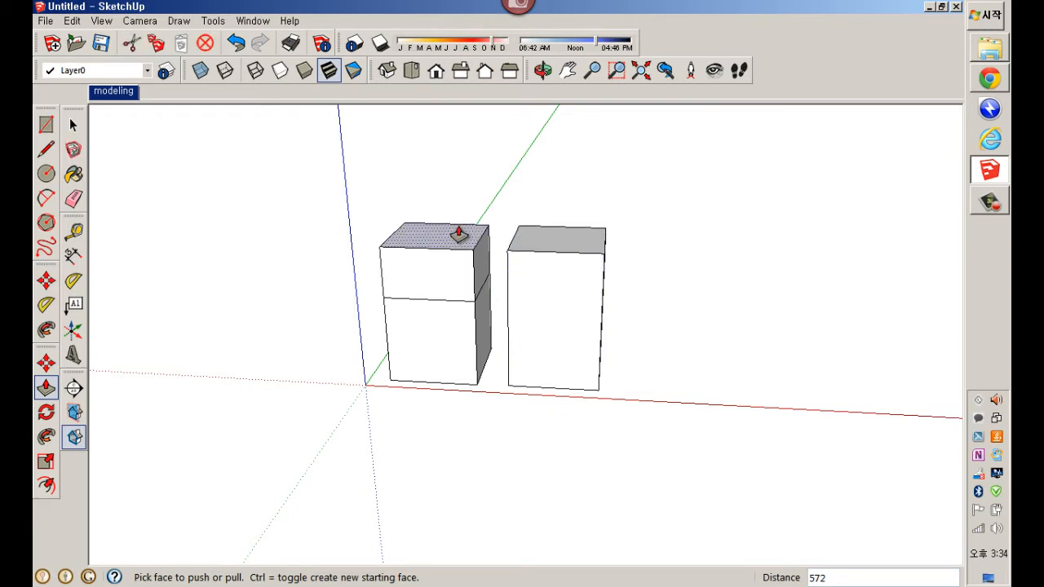
Erase the upper front and back edges of both boxes to expose the faces inside them
{"action": "key", "text": "e"}
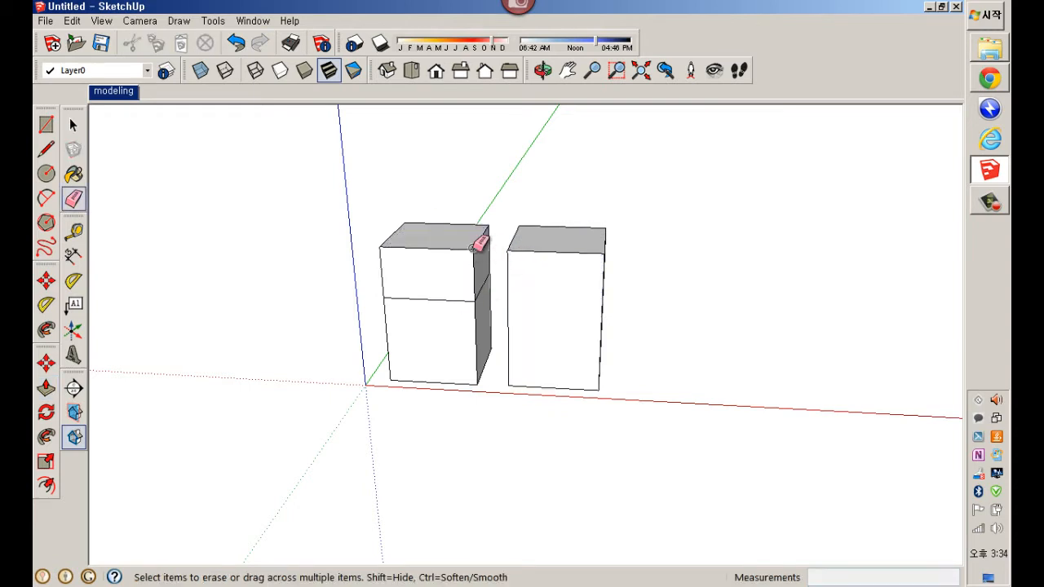
{"action": "mouse_move", "coordinate": [424, 215]}
{"action": "left_mouse_down"}
{"action": "mouse_move", "coordinate": [401, 230]}
{"action": "mouse_move", "coordinate": [405, 242]}
{"action": "left_mouse_up"}
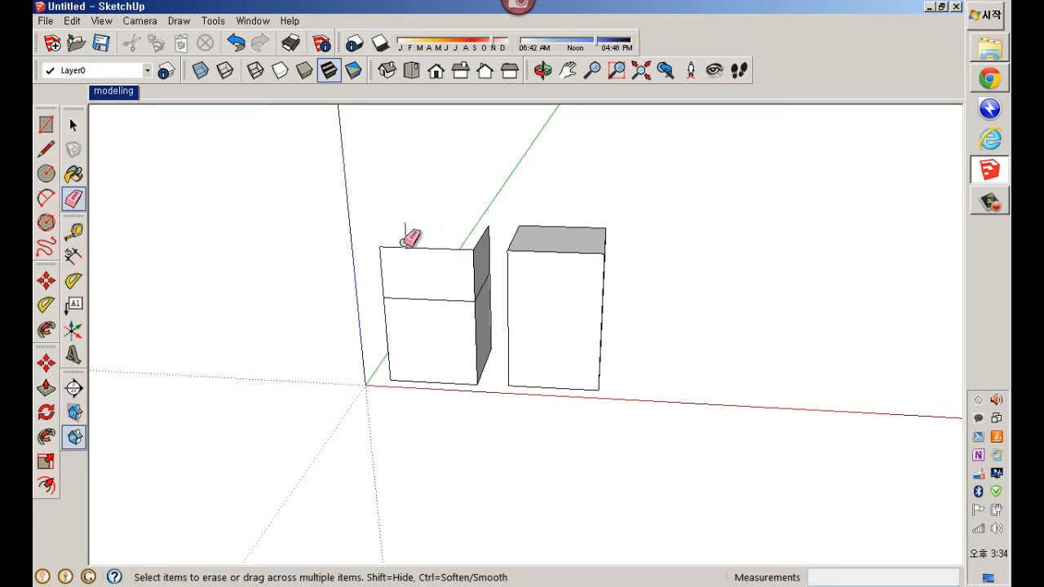
{"action": "left_click", "coordinate": [405, 243]}
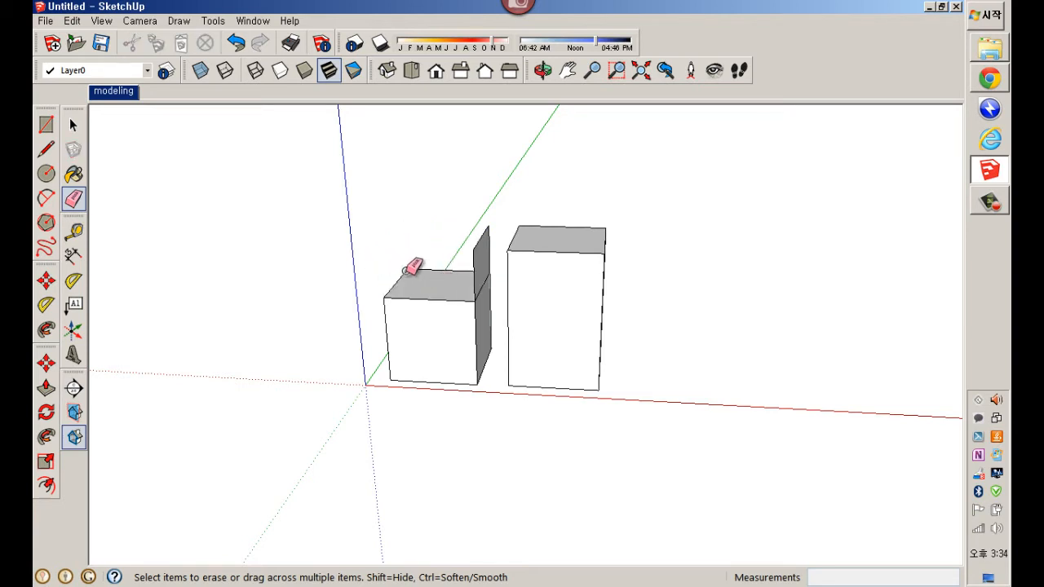
{"action": "middle_click_drag", "start_coordinate": [420, 278], "coordinate": [487, 373]}
{"action": "key", "text": "space"}
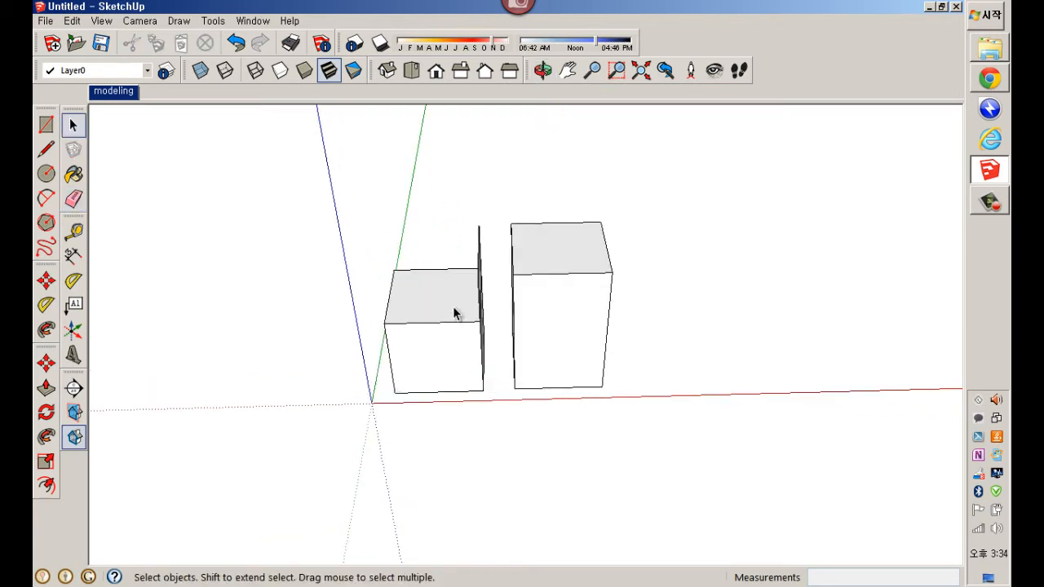
{"action": "left_click", "coordinate": [455, 313]}
{"action": "key", "text": "e"}
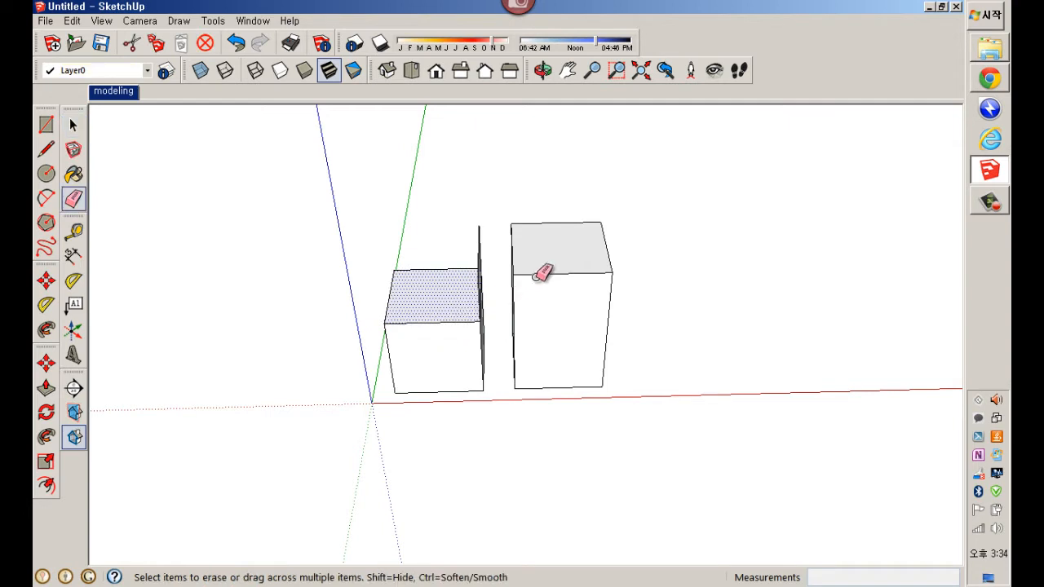
{"action": "left_click", "coordinate": [566, 222]}
{"action": "left_click", "coordinate": [532, 270]}
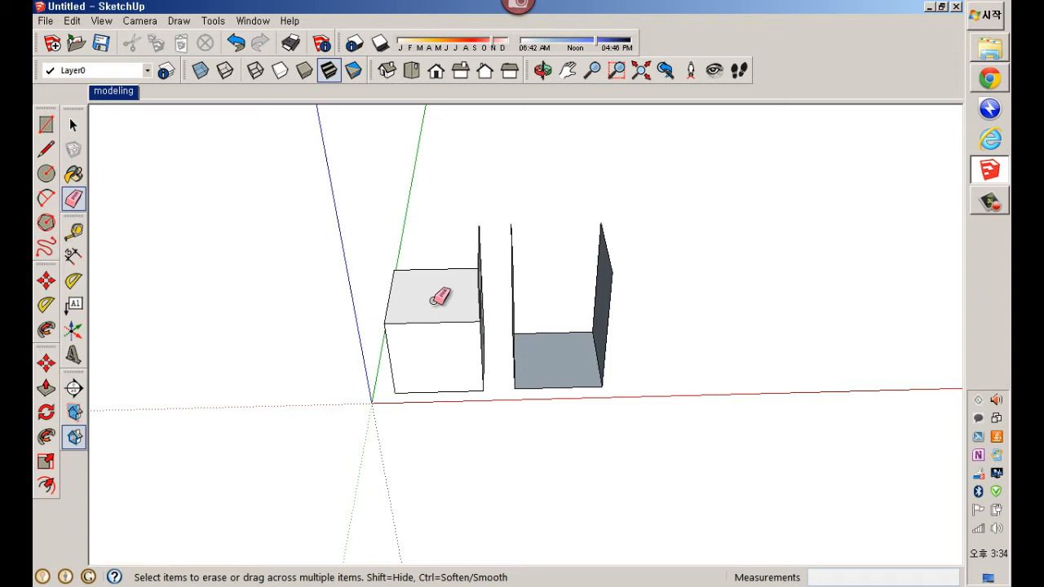
Select all remaining geometry of both boxes and delete it
{"action": "key", "text": "space"}
{"action": "left_click_drag", "start_coordinate": [359, 212], "coordinate": [710, 452]}
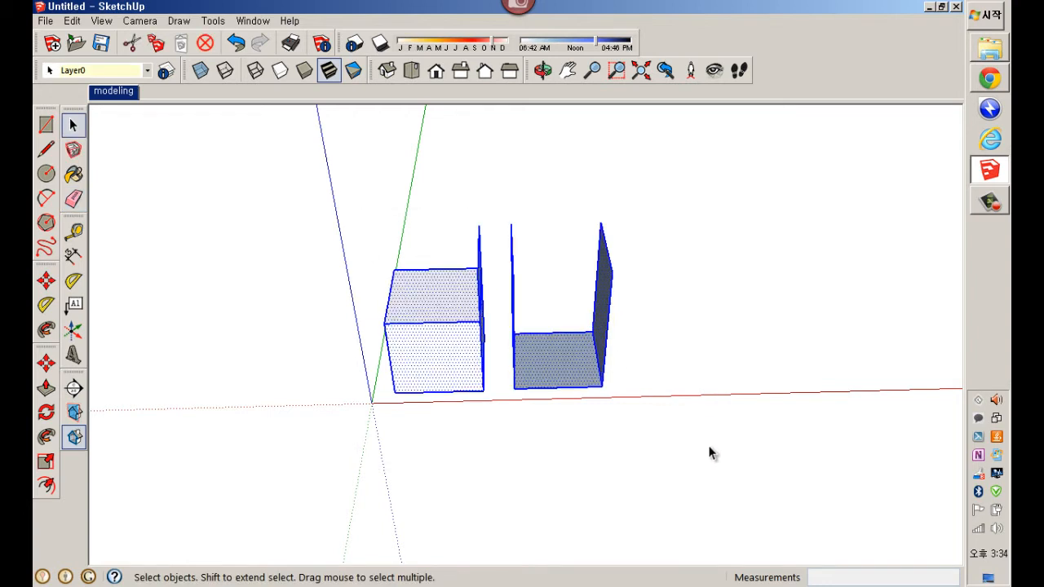
{"action": "key", "text": "Delete"}
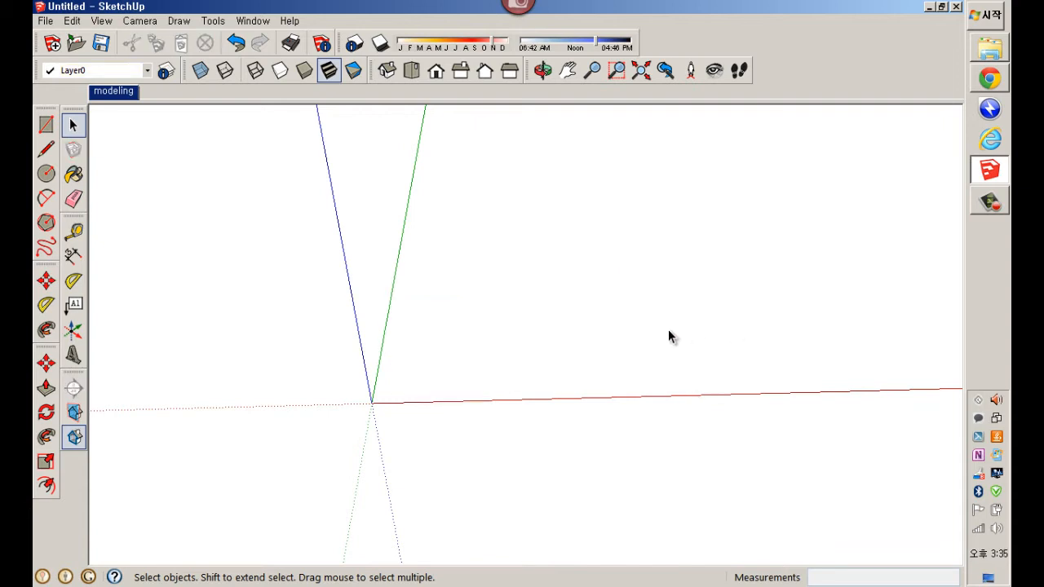
Draw a circle with a radius of about 968 on the ground near the origin and Push/Pull it up about 1769 into a cylinder
{"action": "left_click", "coordinate": [45, 175]}
{"action": "left_click", "coordinate": [492, 340]}
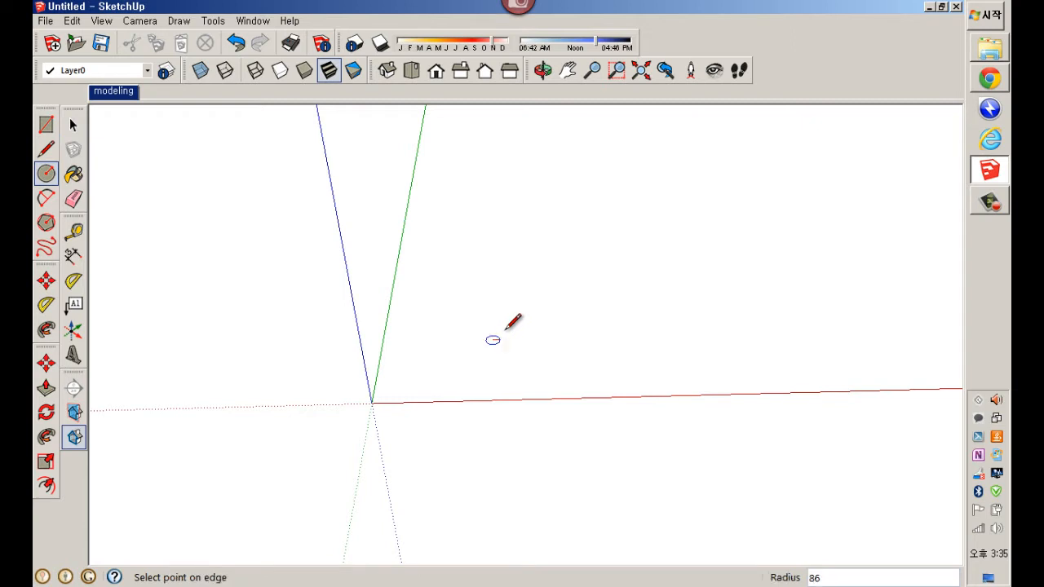
{"action": "left_click", "coordinate": [550, 304]}
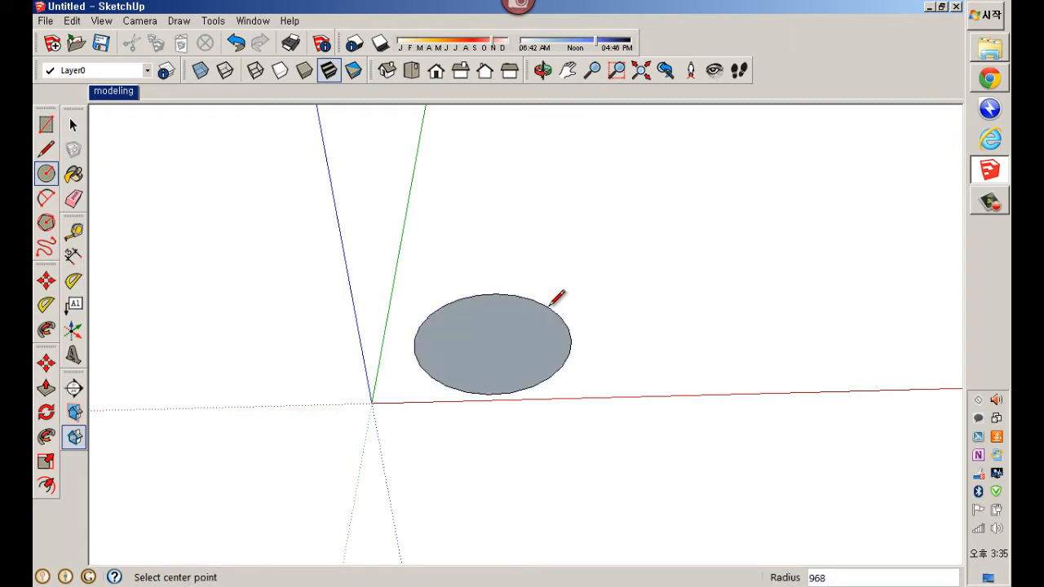
{"action": "left_click", "coordinate": [47, 390]}
{"action": "left_click_drag", "start_coordinate": [485, 342], "coordinate": [480, 220]}
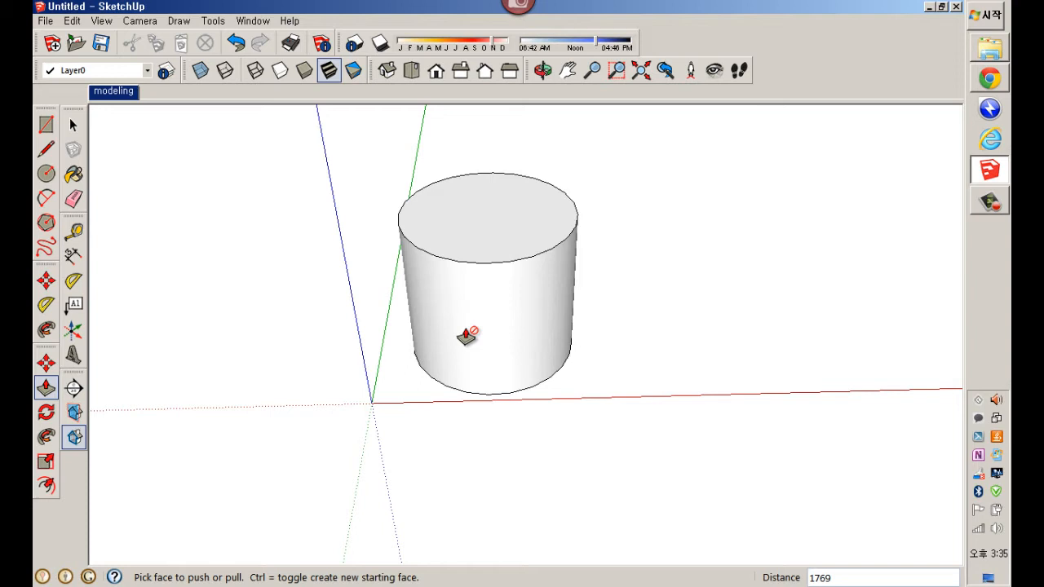
Show hidden geometry and Push/Pull three neighbouring facets of the cylinder's front side outward by about 1302, 1505 and 1365
{"action": "left_click", "coordinate": [98, 23]}
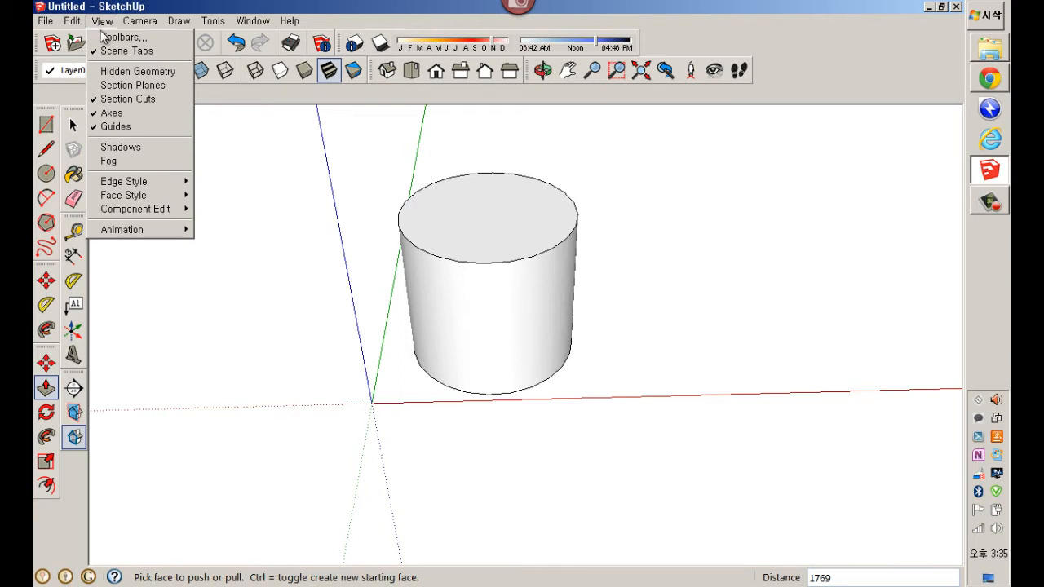
{"action": "left_click", "coordinate": [117, 73]}
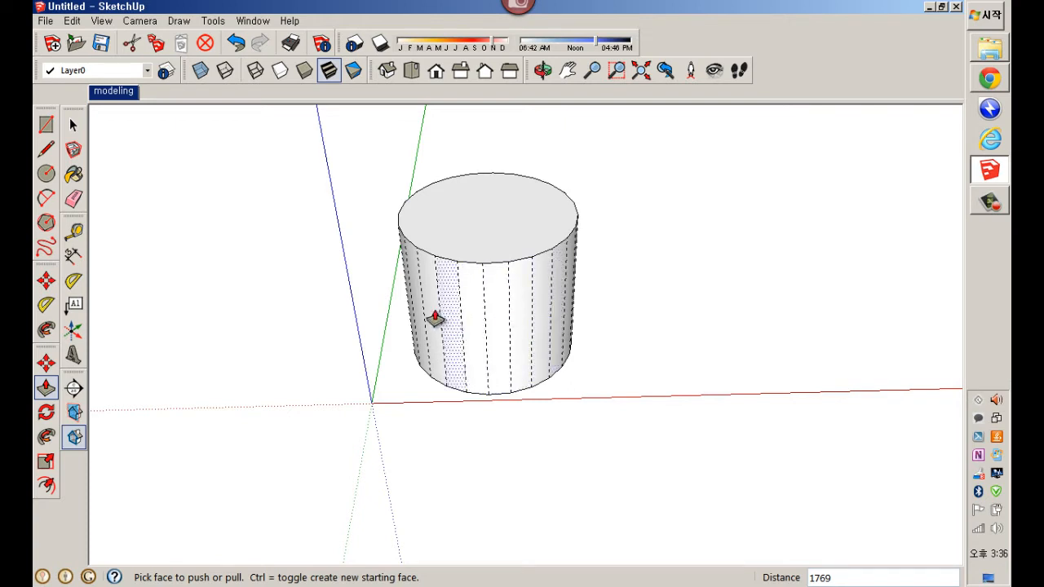
{"action": "left_click", "coordinate": [475, 313]}
{"action": "left_click", "coordinate": [454, 376]}
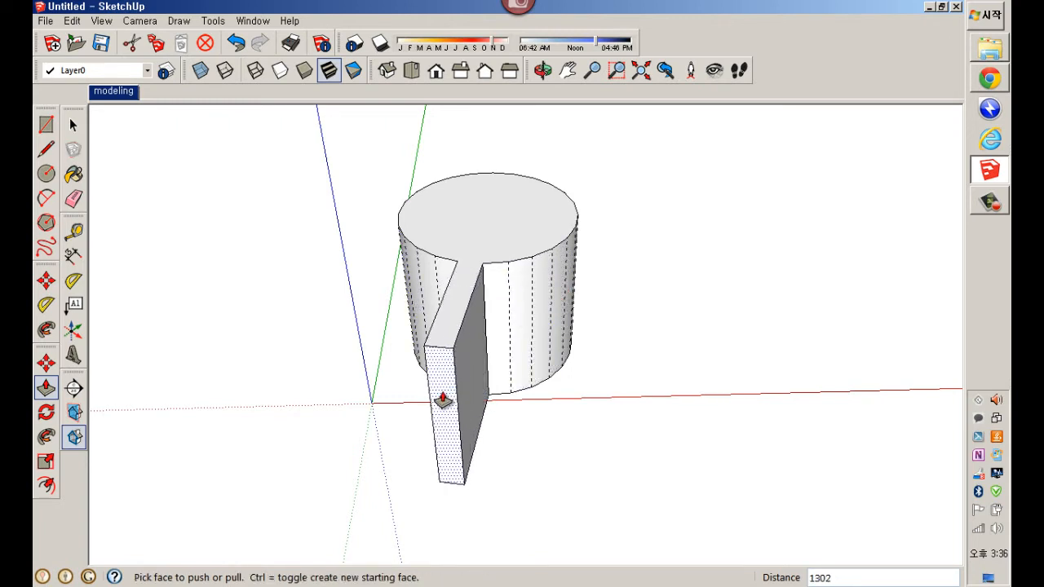
{"action": "left_click", "coordinate": [497, 322]}
{"action": "left_click", "coordinate": [504, 423]}
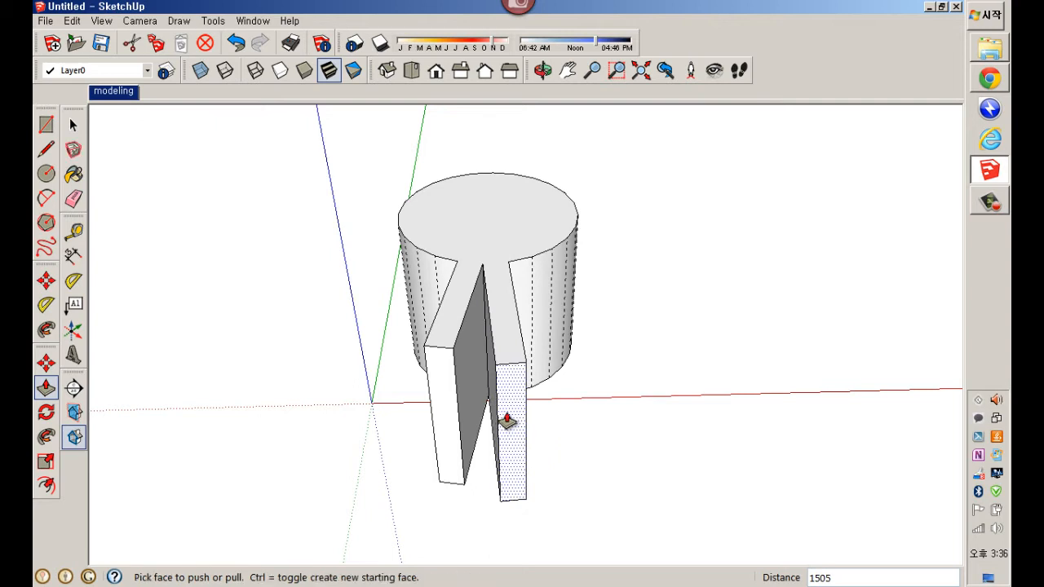
{"action": "left_click", "coordinate": [525, 312]}
{"action": "left_click", "coordinate": [569, 408]}
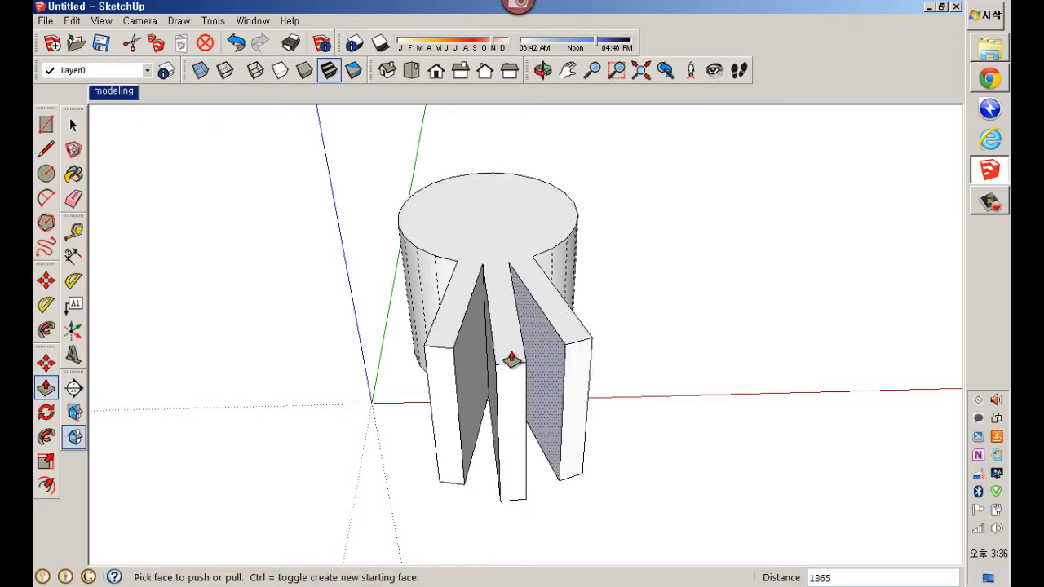
Push/Pull two more facets on the cylinder's left side outward by about 1202 and 1240
{"action": "left_click", "coordinate": [425, 292]}
{"action": "left_click", "coordinate": [359, 367]}
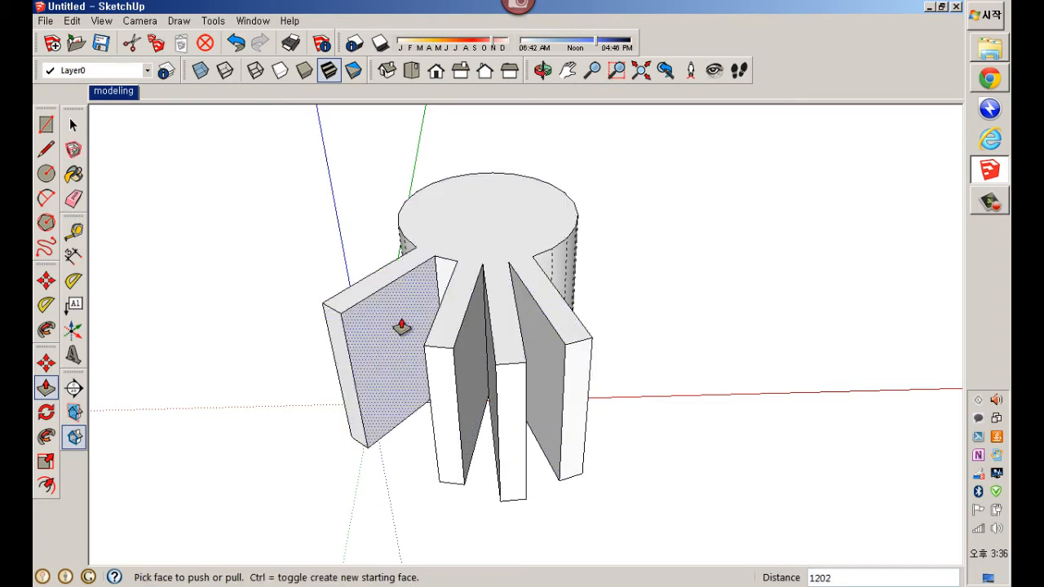
{"action": "left_click", "coordinate": [444, 304]}
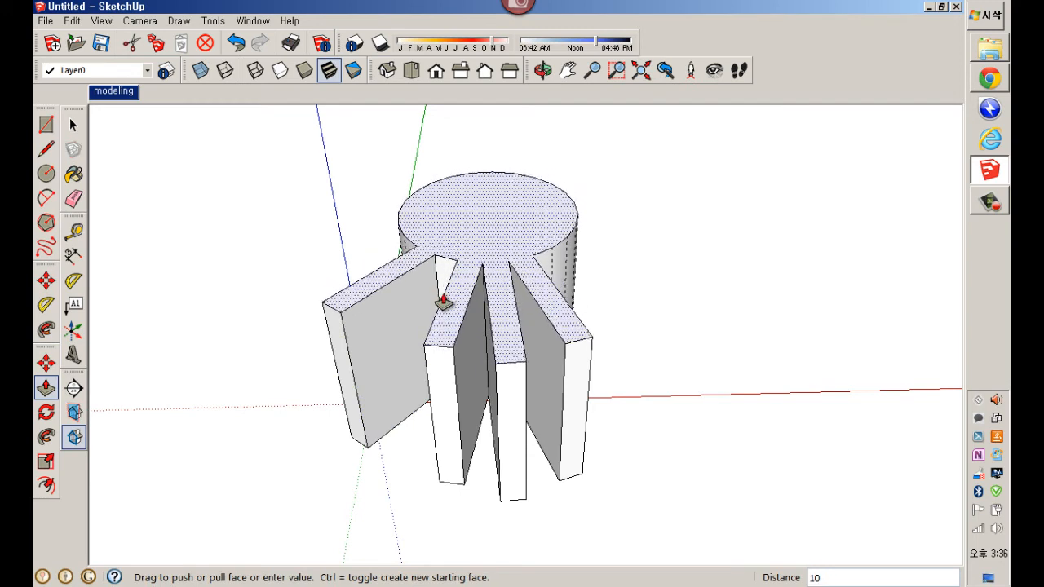
{"action": "key", "text": "Escape"}
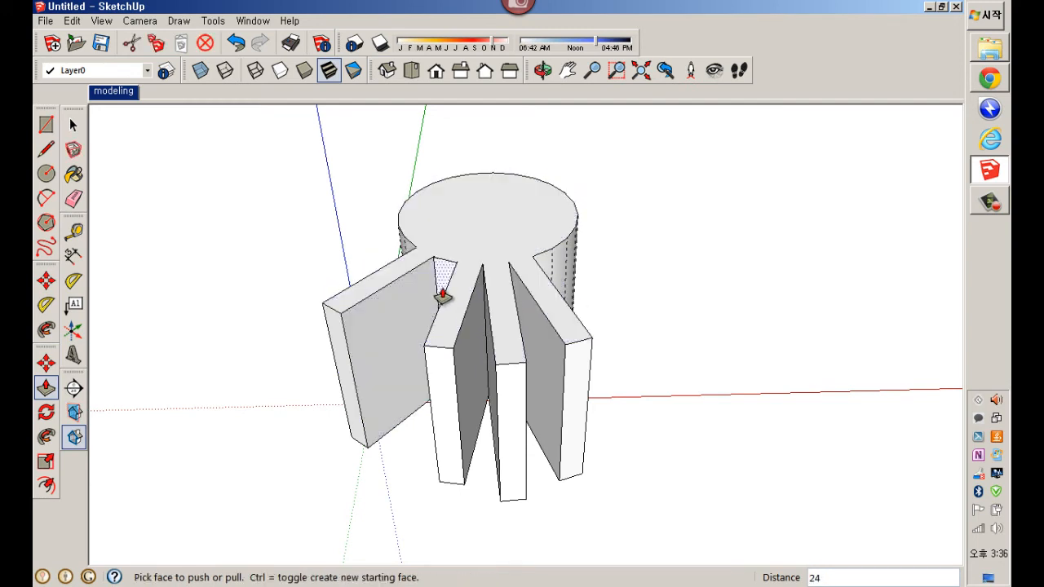
{"action": "left_click", "coordinate": [438, 296]}
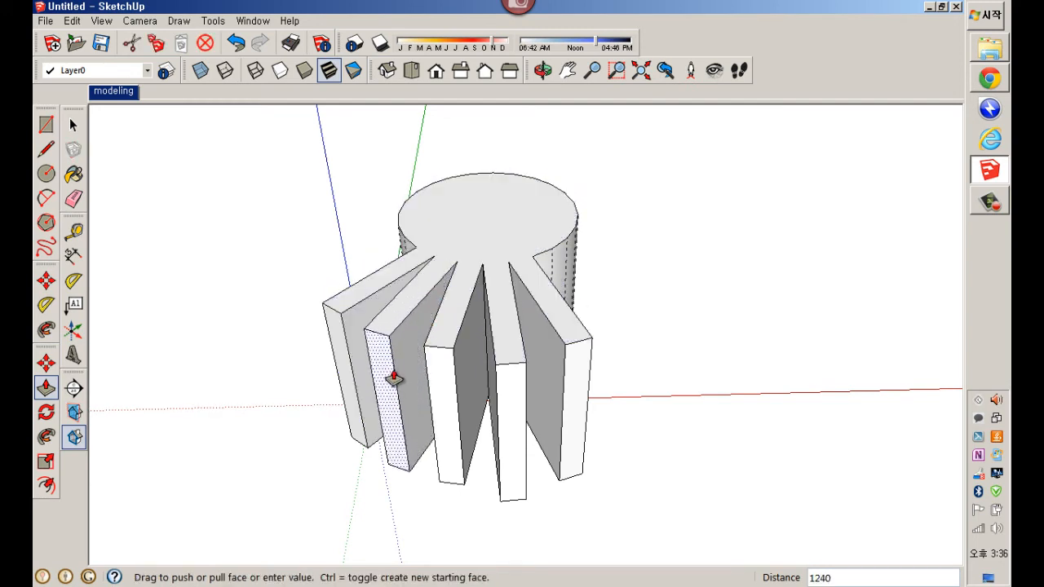
{"action": "left_click", "coordinate": [397, 377]}
Push/Pull two more facets on the cylinder's right side outward, the nearer one by about 1215
{"action": "left_click", "coordinate": [559, 281]}
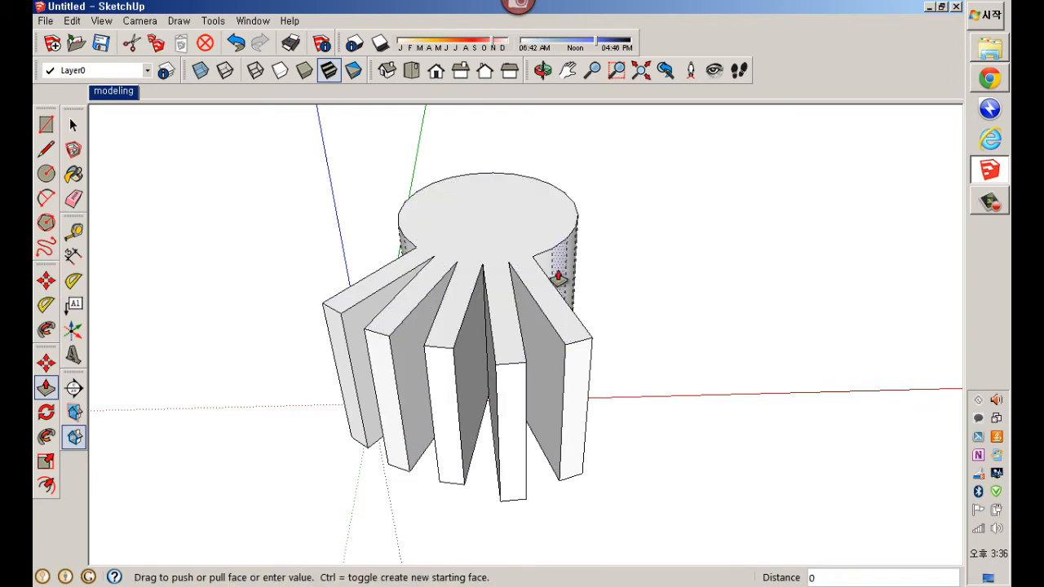
{"action": "left_click", "coordinate": [614, 337]}
{"action": "middle_click_drag", "start_coordinate": [608, 350], "coordinate": [526, 291]}
{"action": "left_click", "coordinate": [540, 310]}
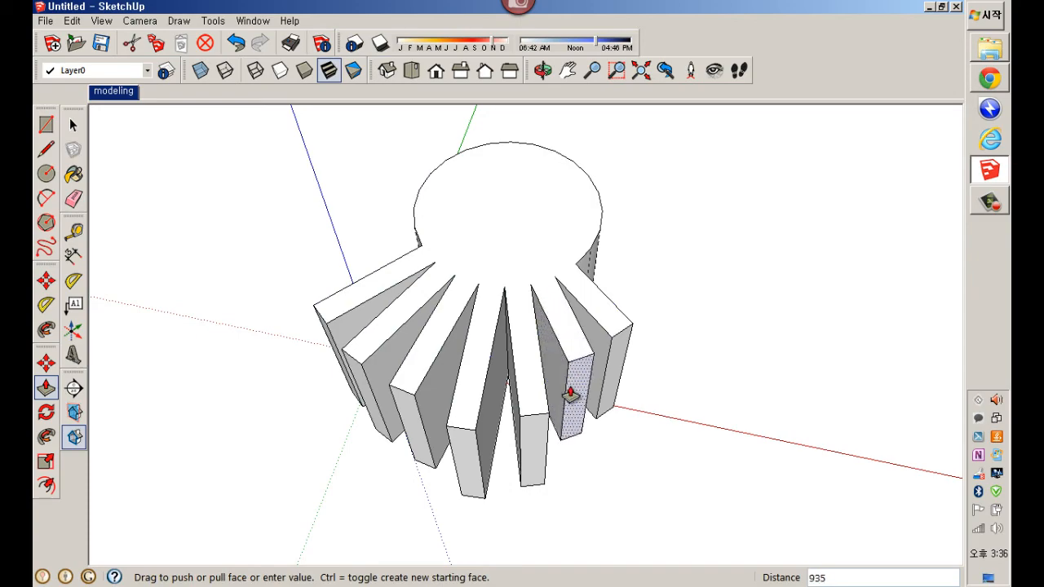
{"action": "left_click", "coordinate": [578, 417]}
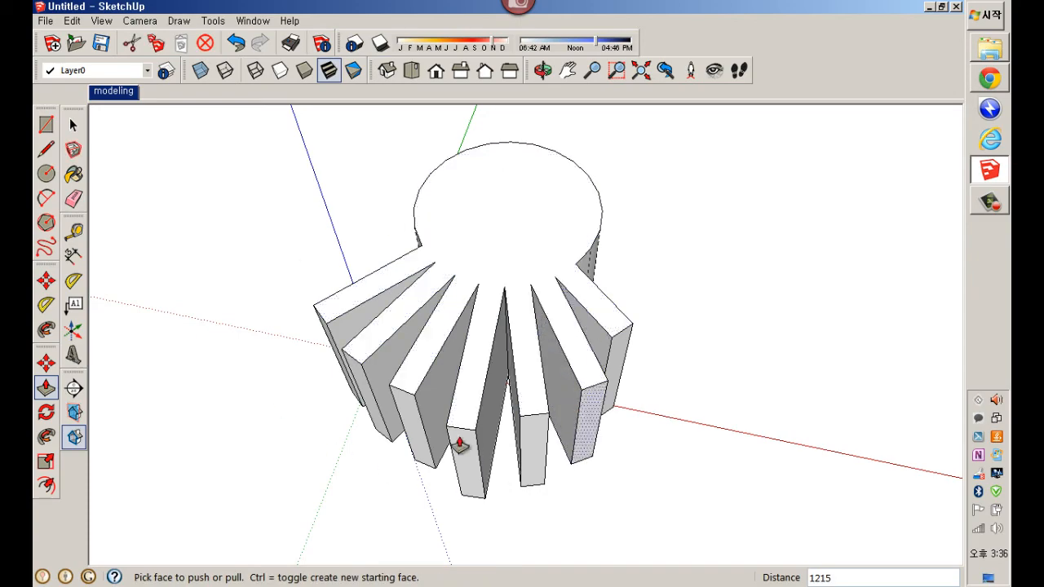
Select the whole finned cylinder and delete it
{"action": "middle_click_drag", "start_coordinate": [647, 397], "coordinate": [564, 372]}
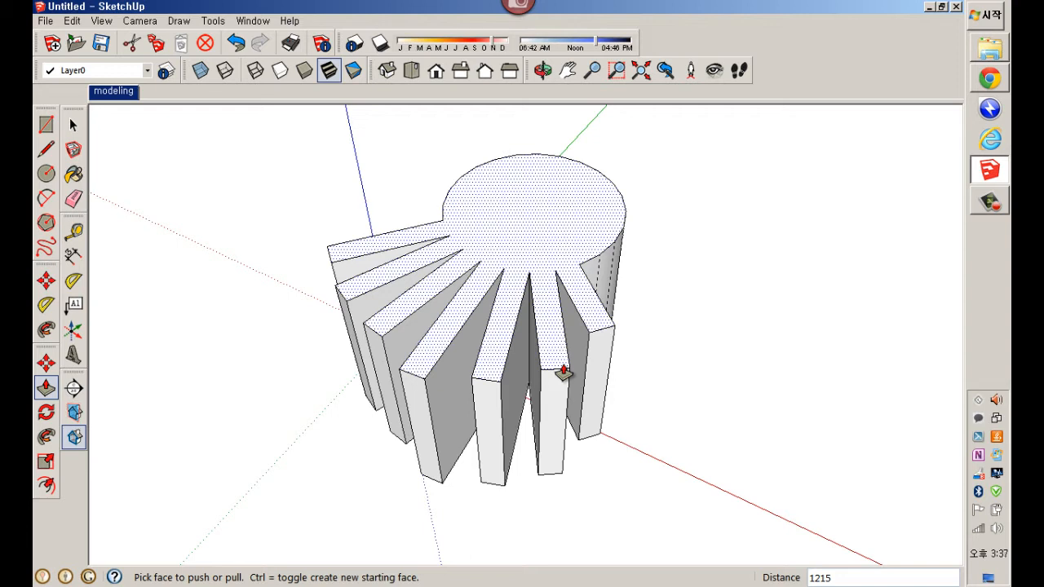
{"action": "key", "text": "space"}
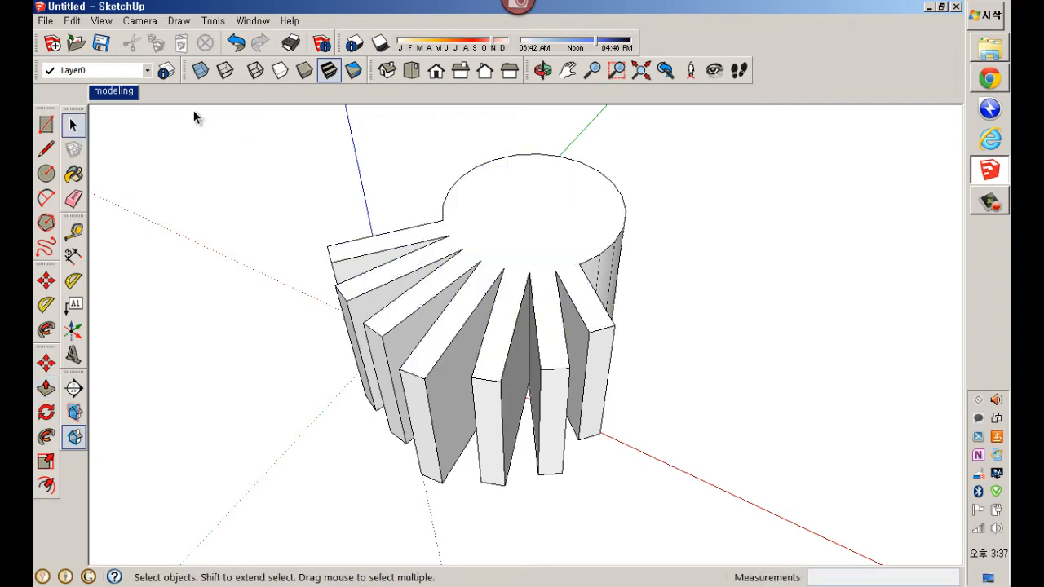
{"action": "left_click_drag", "start_coordinate": [233, 138], "coordinate": [805, 509]}
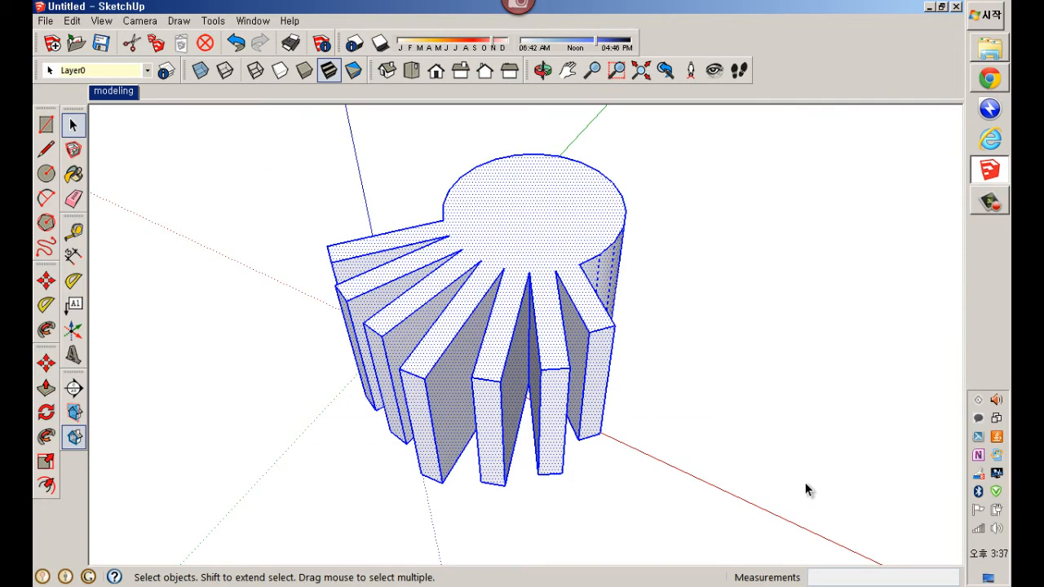
{"action": "key", "text": "Delete"}
In the top-view scene, draw a 1000 by 1000 square on the ground, offset from the origin
{"action": "left_click", "coordinate": [96, 93]}
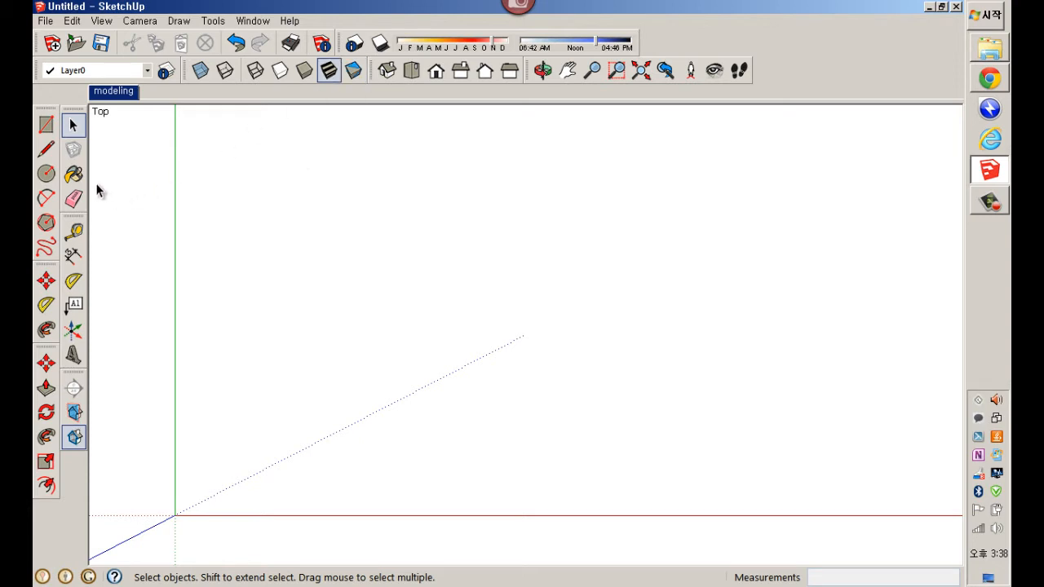
{"action": "left_click", "coordinate": [45, 124]}
{"action": "left_click", "coordinate": [339, 411]}
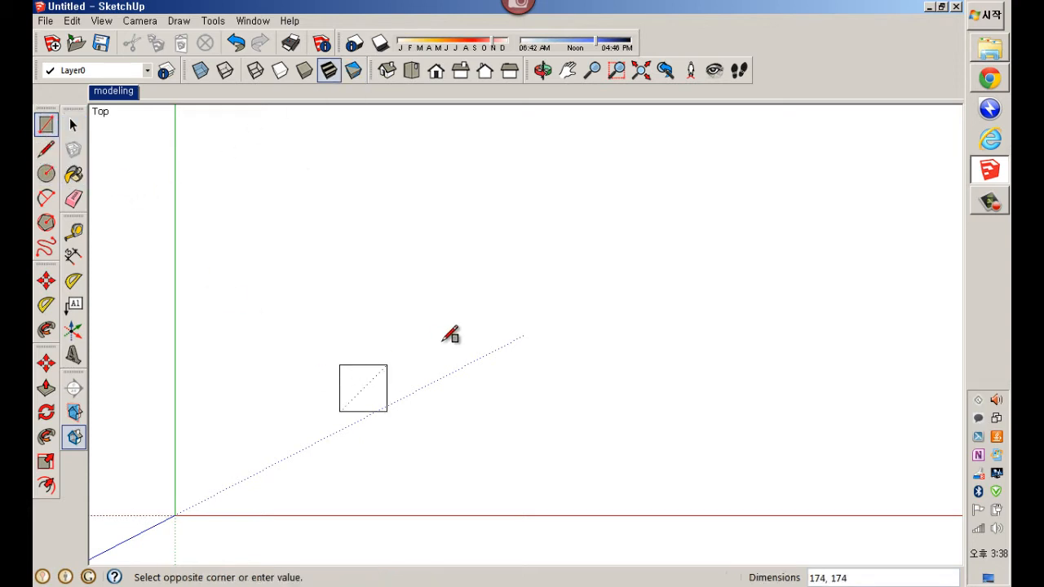
{"action": "type", "text": "1000"}
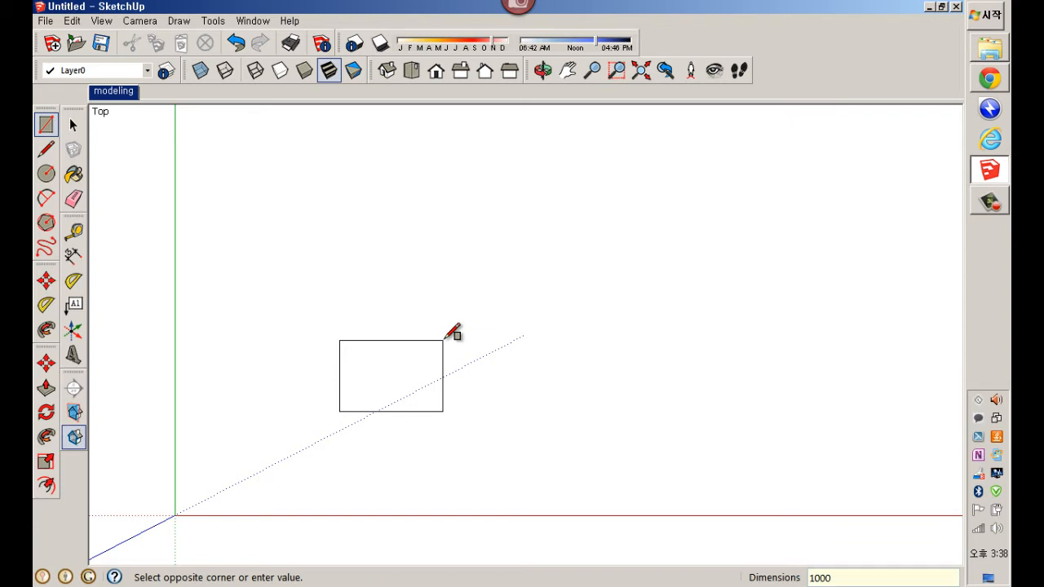
{"action": "type", "text": ",1000"}
{"action": "key", "text": "Return"}
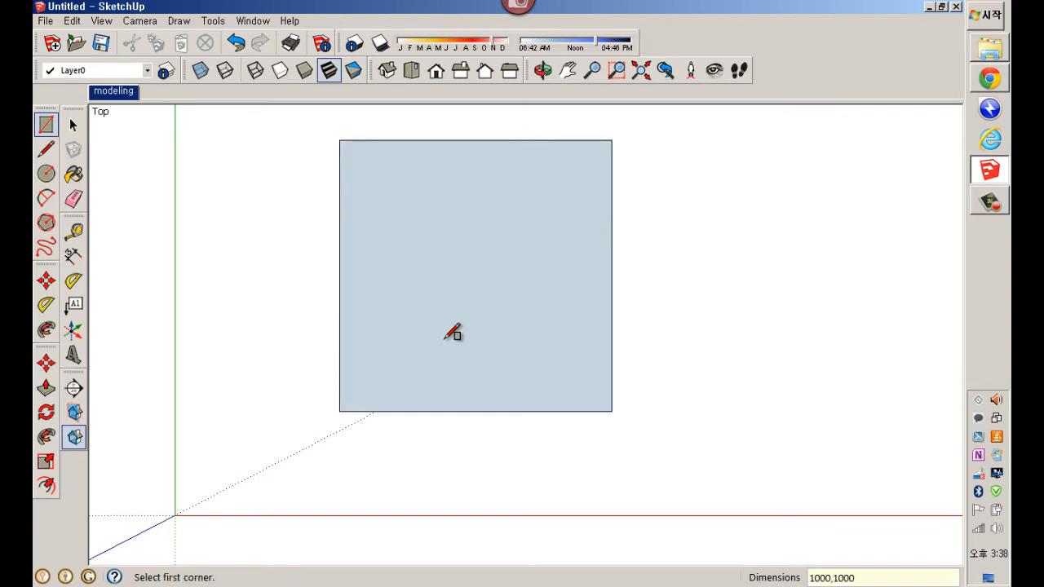
Push/Pull the square up 1000 into a cube and return to the Select tool
{"action": "scroll", "coordinate": [452, 332], "scroll_direction": "down", "scroll_amount": 2}
{"action": "middle_click_drag", "start_coordinate": [478, 391], "coordinate": [310, 252]}
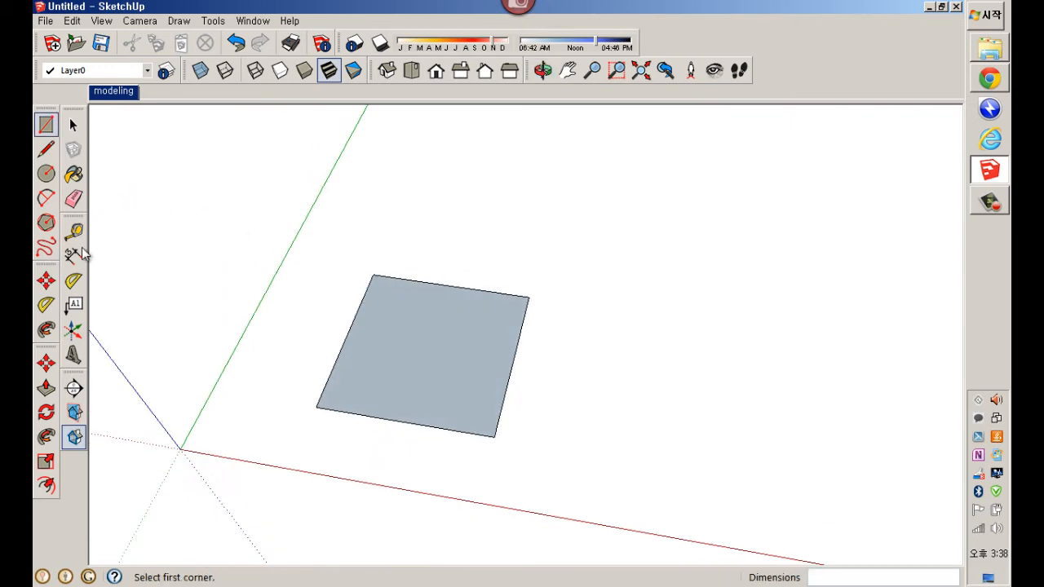
{"action": "left_click", "coordinate": [46, 387]}
{"action": "left_click", "coordinate": [428, 386]}
{"action": "type", "text": "1"}
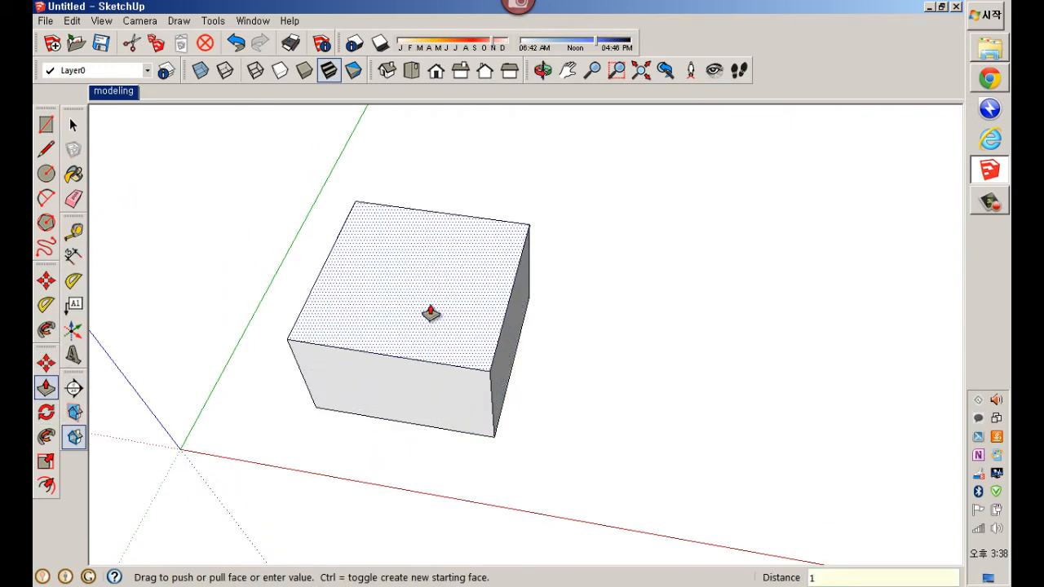
{"action": "type", "text": "000"}
{"action": "key", "text": "Return"}
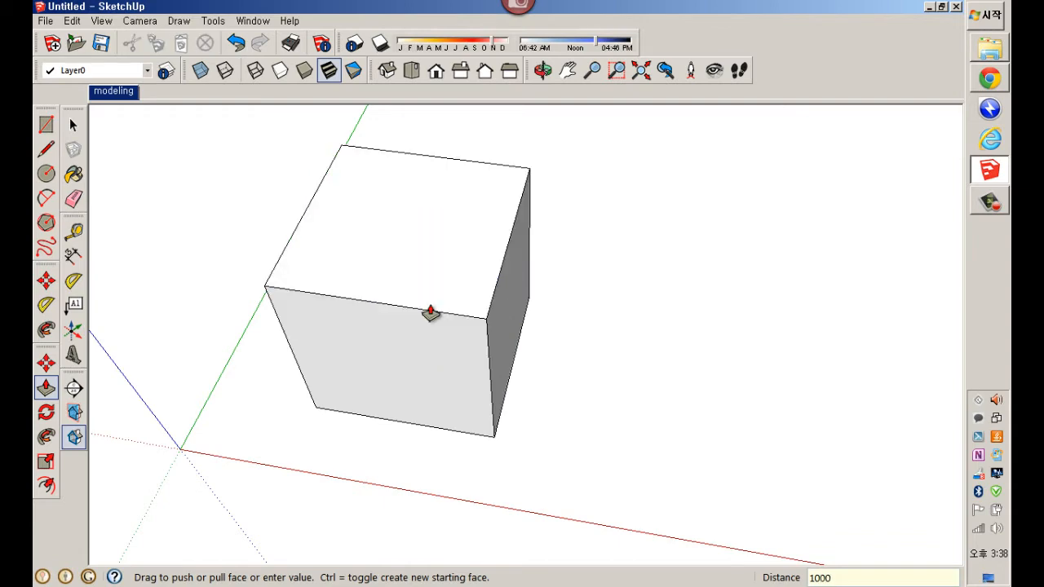
{"action": "middle_click_drag", "start_coordinate": [430, 313], "coordinate": [434, 335]}
{"action": "key", "text": "space"}
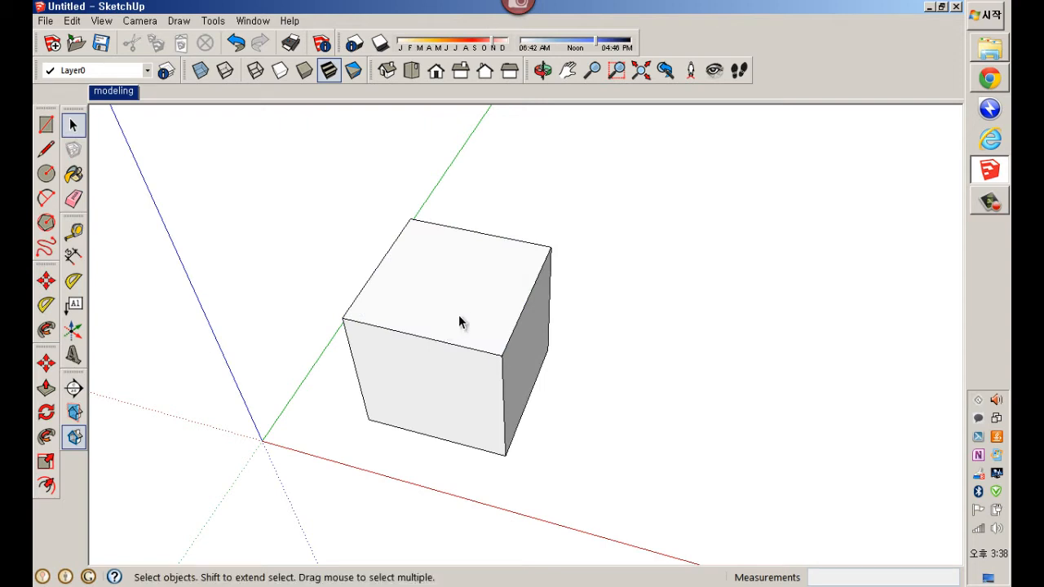
{"action": "middle_click_drag", "start_coordinate": [459, 319], "coordinate": [429, 305]}
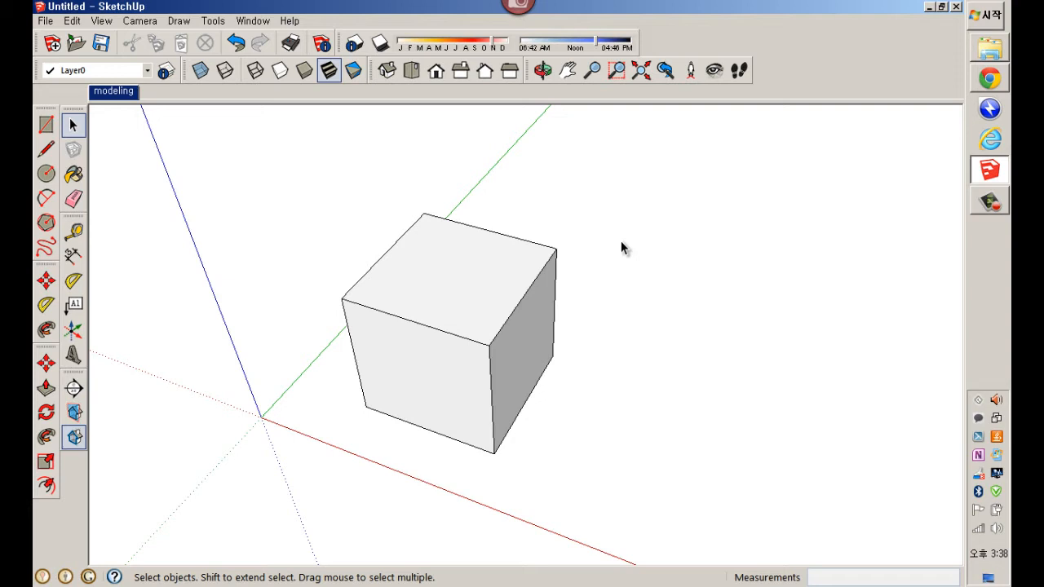
Select only the cube's top face and clear the selection, two times in a row
{"action": "left_click", "coordinate": [441, 279]}
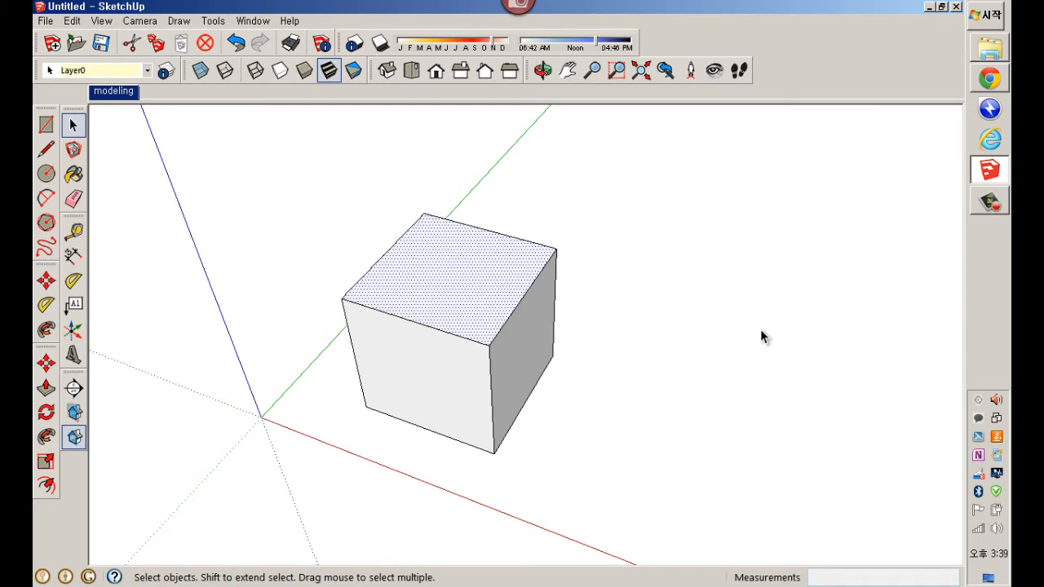
{"action": "left_click", "coordinate": [796, 199]}
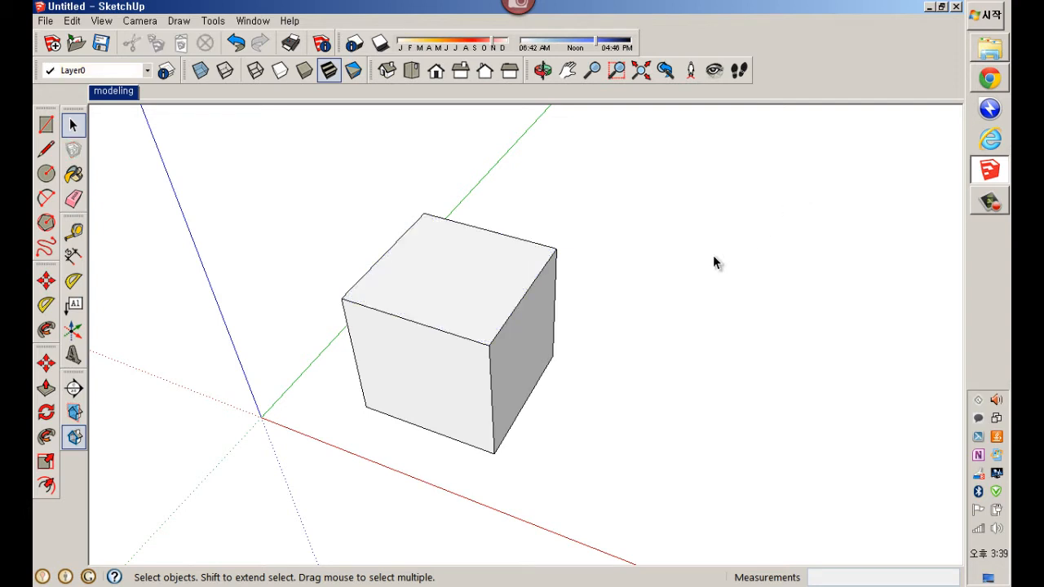
{"action": "left_click", "coordinate": [485, 285]}
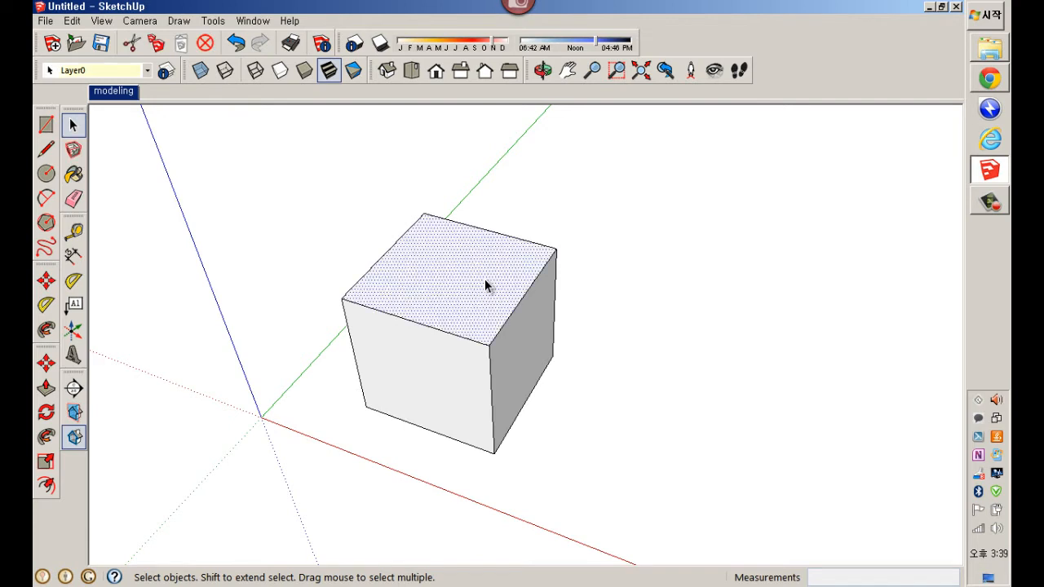
{"action": "left_click", "coordinate": [785, 251]}
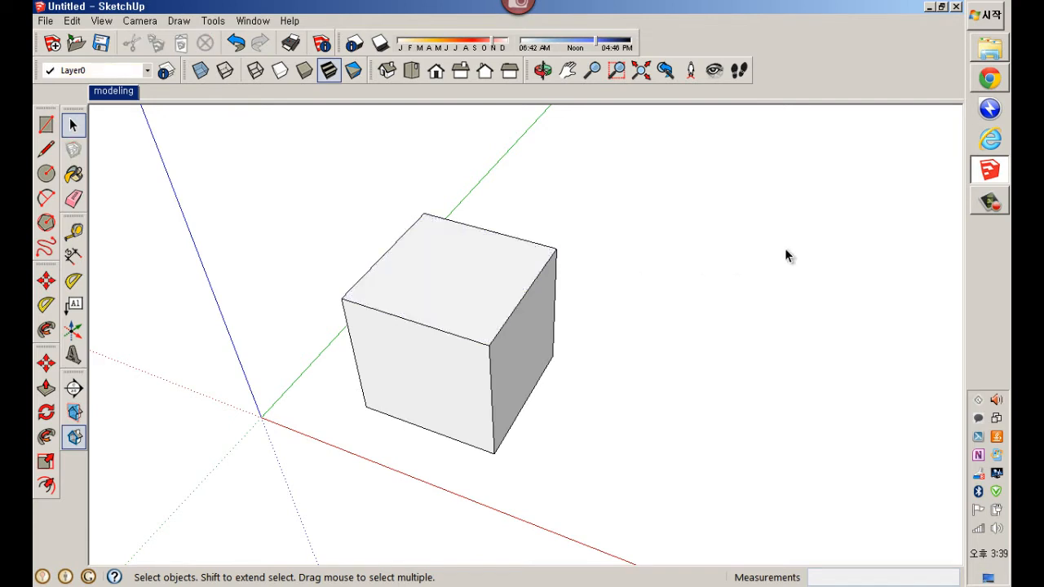
Select the cube's top face together with its bounding edges, and clear the selection
{"action": "left_click", "coordinate": [442, 263]}
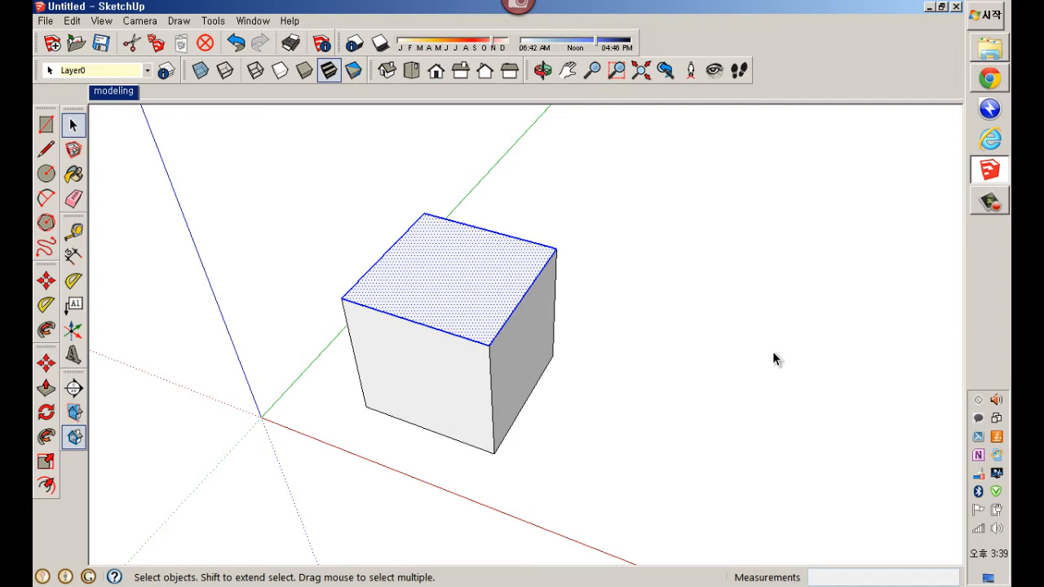
{"action": "left_click", "coordinate": [586, 324]}
{"action": "left_click", "coordinate": [468, 279]}
{"action": "left_click", "coordinate": [723, 365]}
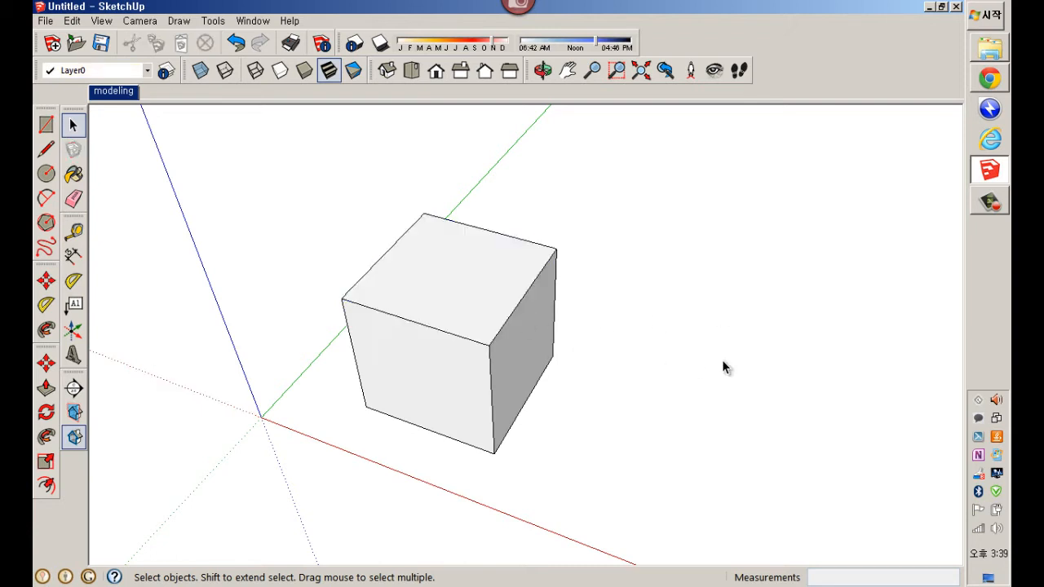
Select the entire connected cube starting from its top face, and clear the selection
{"action": "left_click", "coordinate": [480, 300]}
{"action": "triple_click", "coordinate": [480, 297]}
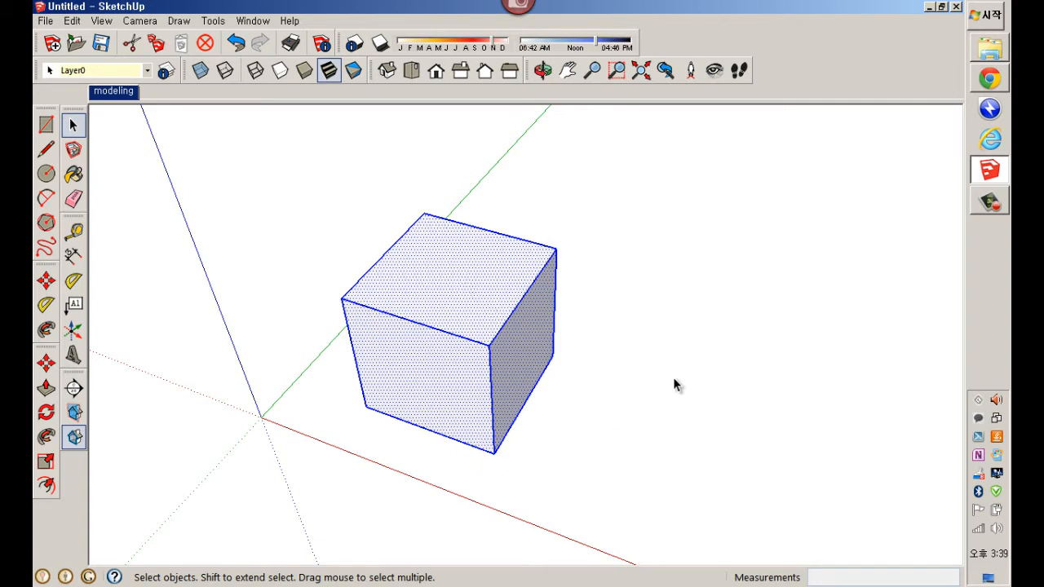
{"action": "left_click", "coordinate": [715, 336]}
Repeat selecting and clearing the cube's top face, and do the same with all its connected faces and edges
{"action": "left_click", "coordinate": [465, 305]}
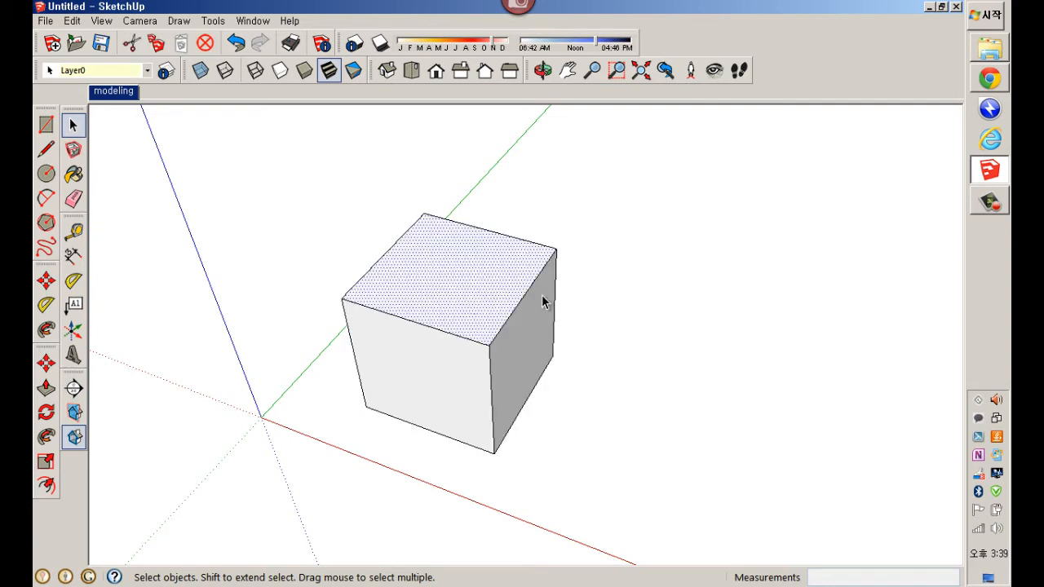
{"action": "left_click", "coordinate": [677, 305]}
{"action": "left_click", "coordinate": [450, 292]}
{"action": "left_click", "coordinate": [723, 294]}
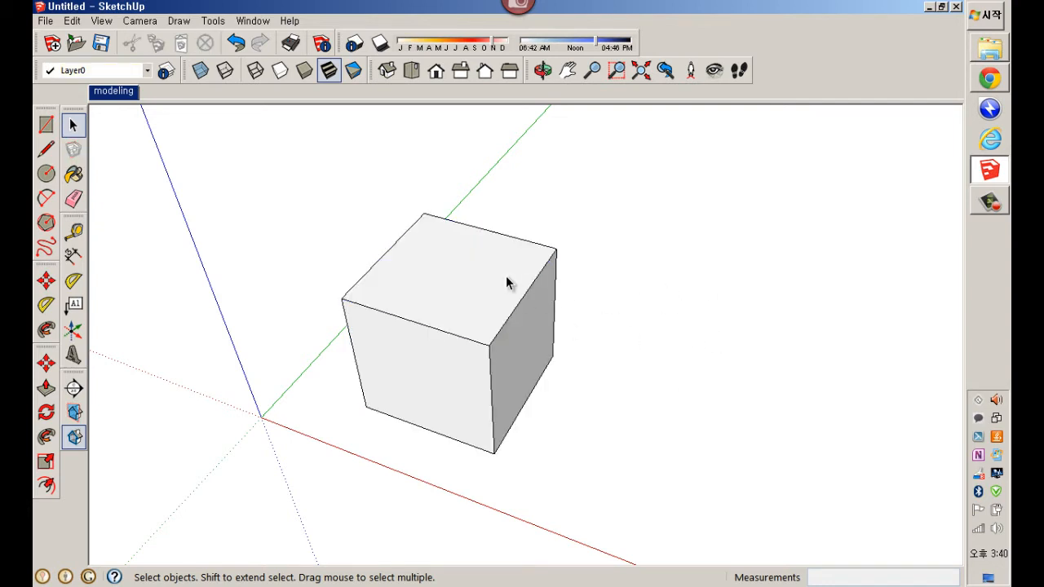
{"action": "triple_click", "coordinate": [507, 282]}
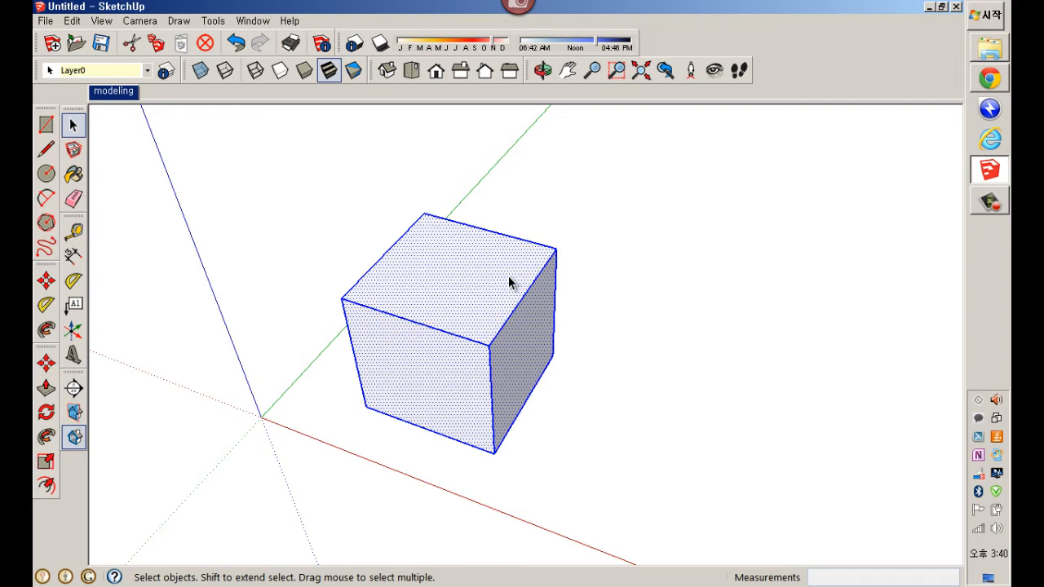
{"action": "left_click", "coordinate": [667, 247]}
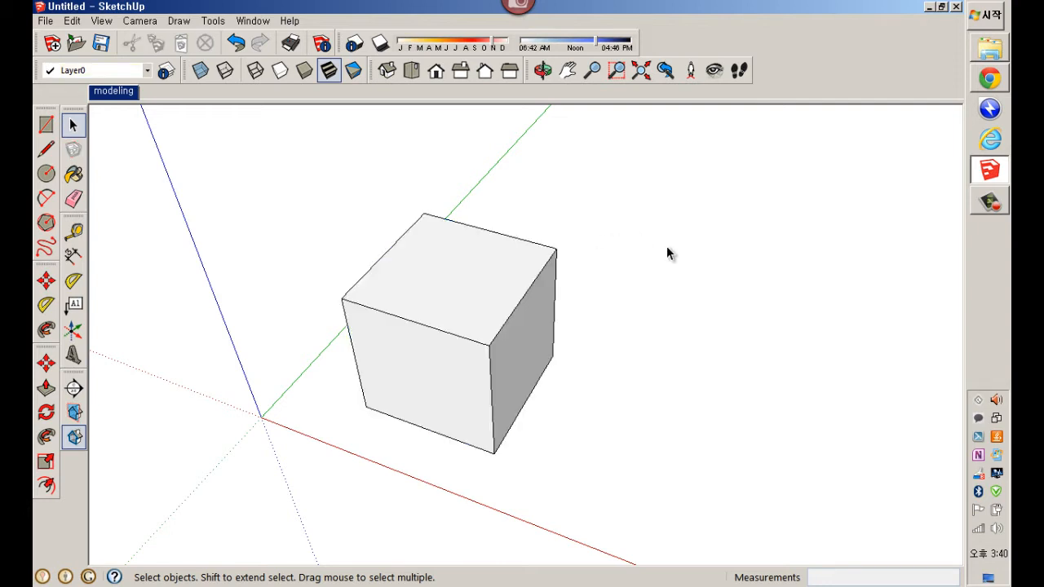
Select the cube's top face and add its Bounding Edges to the selection
{"action": "left_click", "coordinate": [440, 281]}
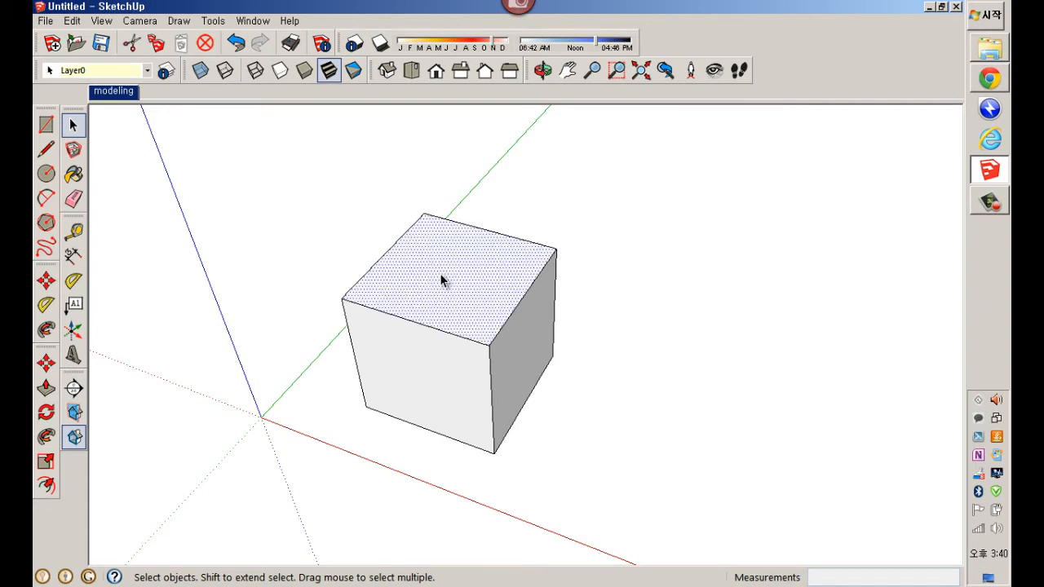
{"action": "right_click", "coordinate": [441, 281]}
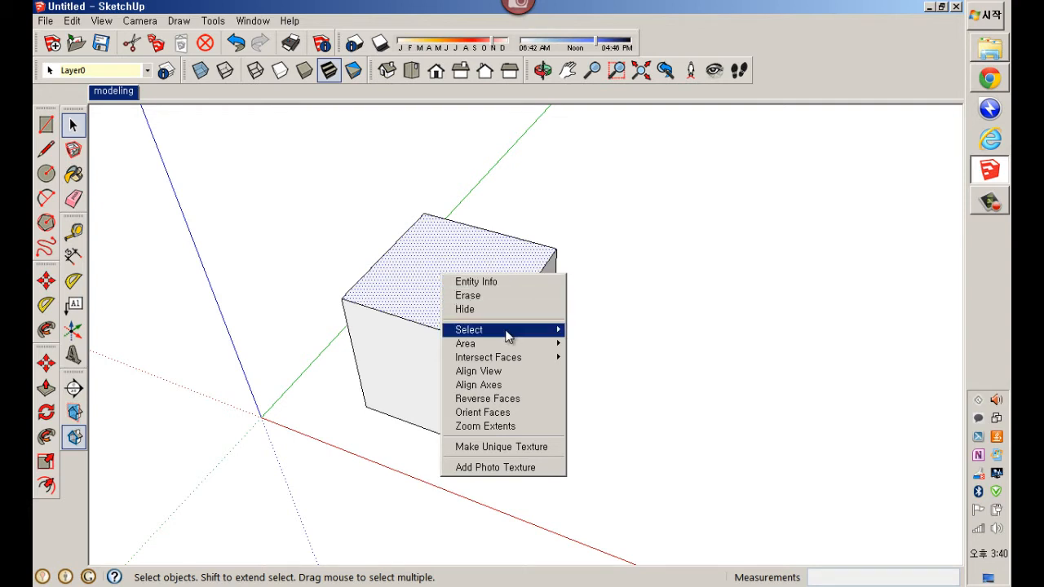
{"action": "mouse_move", "coordinate": [506, 332]}
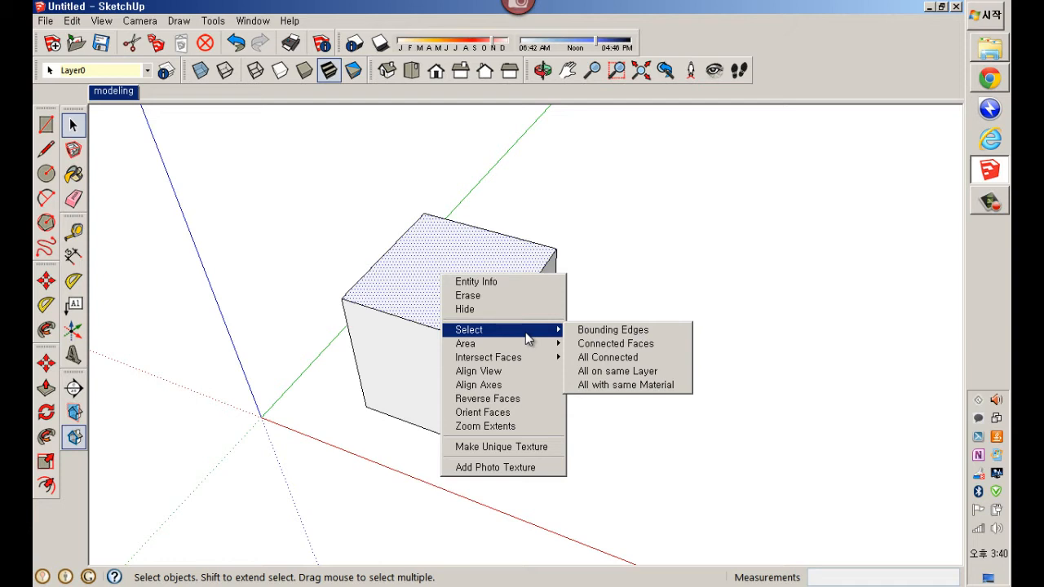
{"action": "left_click", "coordinate": [587, 332]}
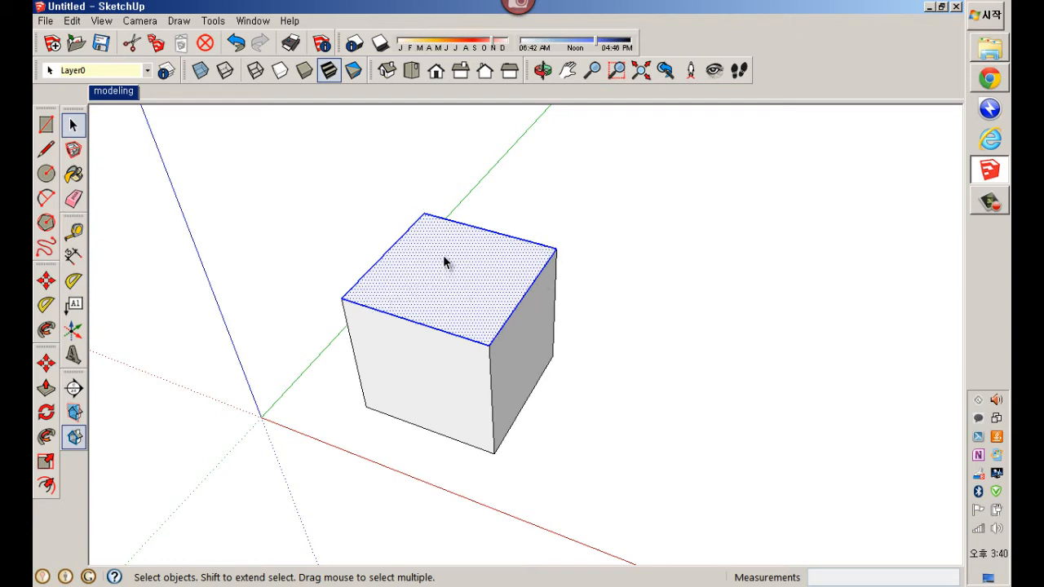
Select the cube's top face with its Connected Faces, inspect the selection from all around and beneath, and clear it
{"action": "left_click", "coordinate": [711, 251]}
{"action": "left_click", "coordinate": [476, 277]}
{"action": "right_click", "coordinate": [477, 278]}
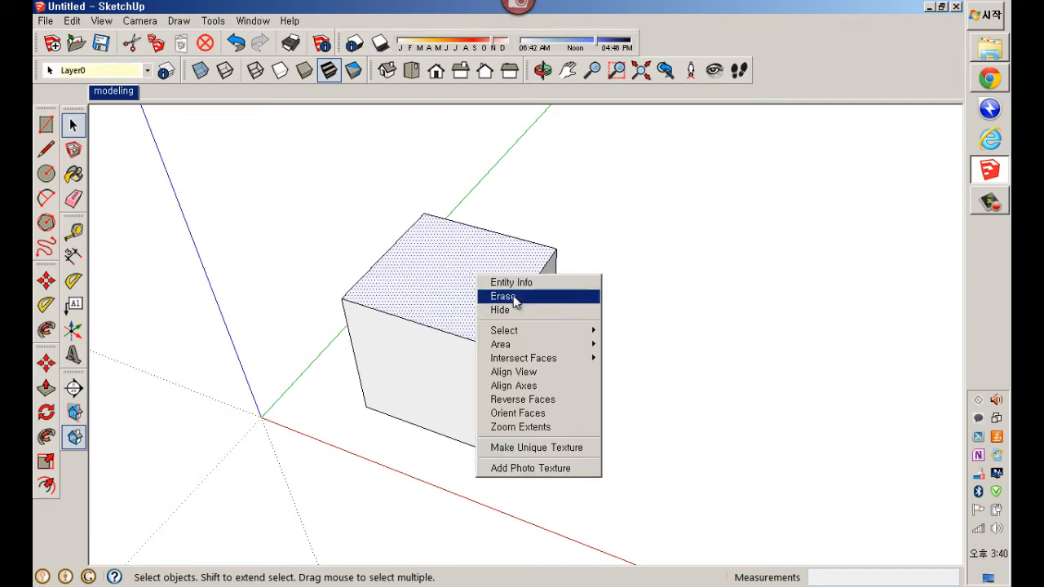
{"action": "mouse_move", "coordinate": [554, 336]}
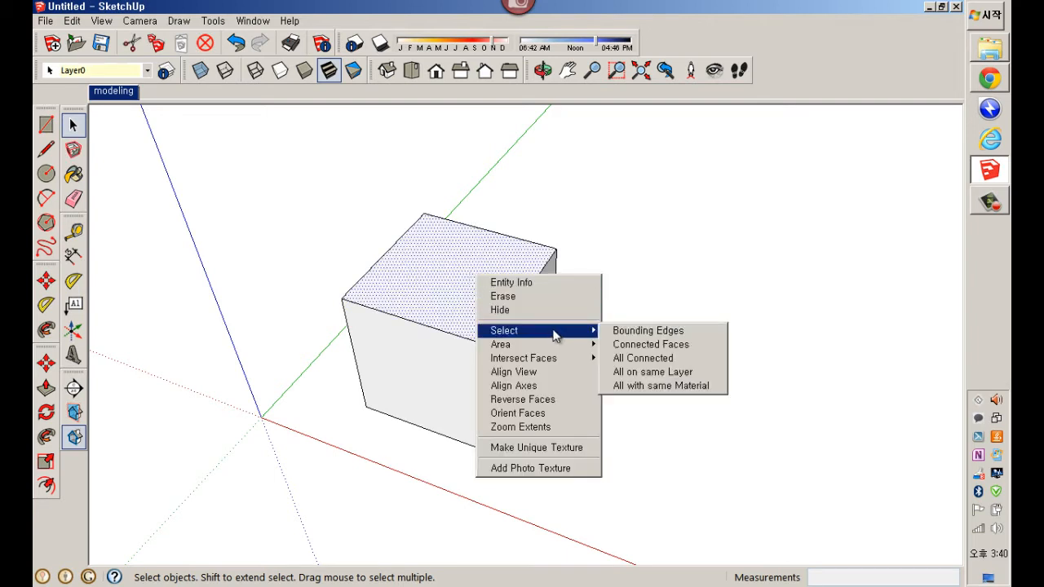
{"action": "left_click", "coordinate": [653, 349]}
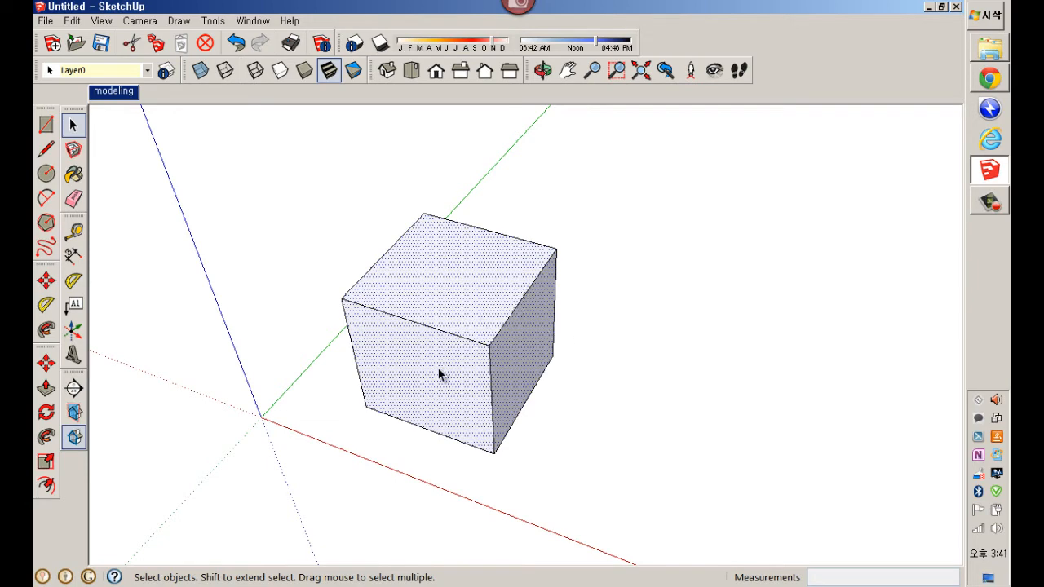
{"action": "middle_click_drag", "start_coordinate": [721, 328], "coordinate": [457, 328]}
{"action": "mouse_move", "coordinate": [628, 314]}
{"action": "middle_mouse_down"}
{"action": "mouse_move", "coordinate": [543, 299]}
{"action": "mouse_move", "coordinate": [747, 347]}
{"action": "mouse_move", "coordinate": [638, 326]}
{"action": "middle_mouse_up"}
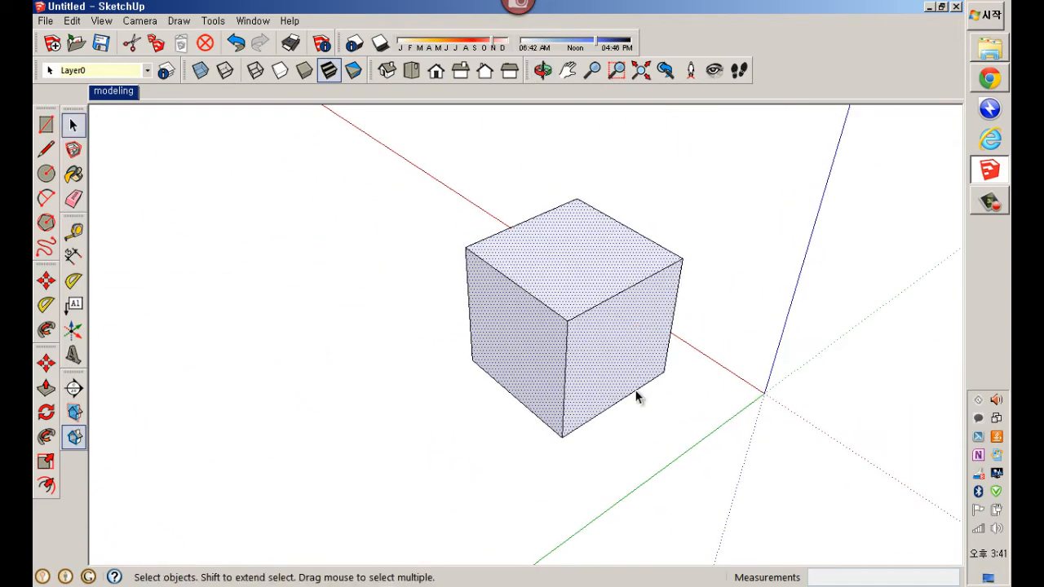
{"action": "middle_click_drag", "start_coordinate": [637, 396], "coordinate": [627, 327]}
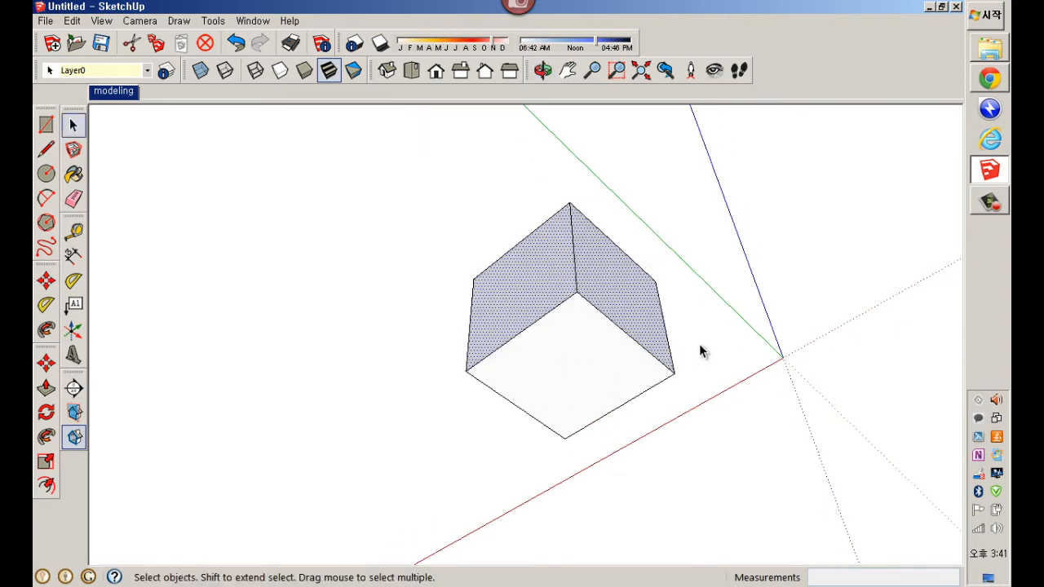
{"action": "mouse_move", "coordinate": [699, 350]}
{"action": "middle_mouse_down"}
{"action": "mouse_move", "coordinate": [746, 443]}
{"action": "mouse_move", "coordinate": [744, 328]}
{"action": "mouse_move", "coordinate": [753, 484]}
{"action": "middle_mouse_up"}
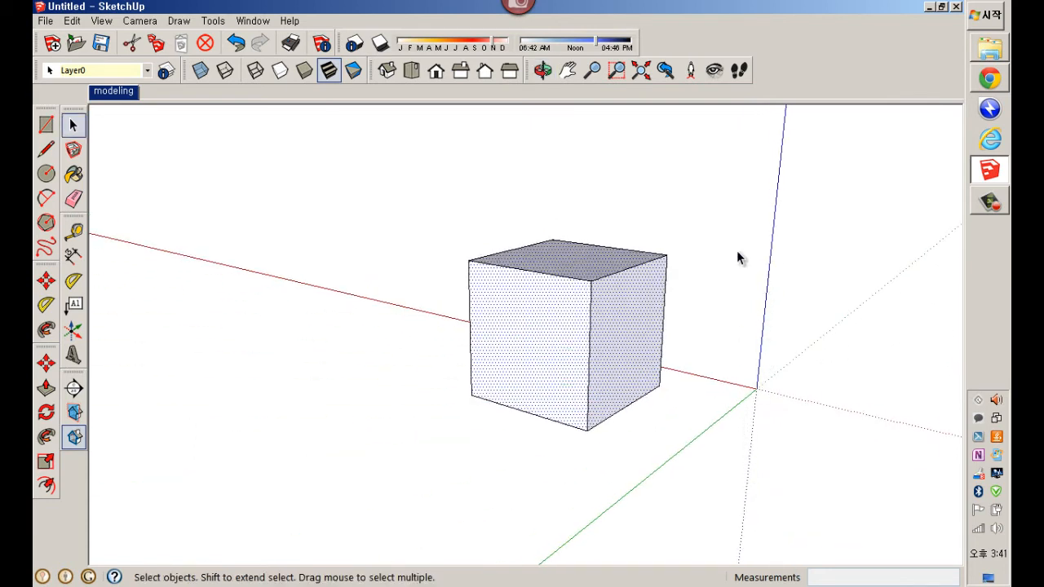
{"action": "middle_click_drag", "start_coordinate": [737, 252], "coordinate": [732, 324]}
{"action": "left_click", "coordinate": [707, 237]}
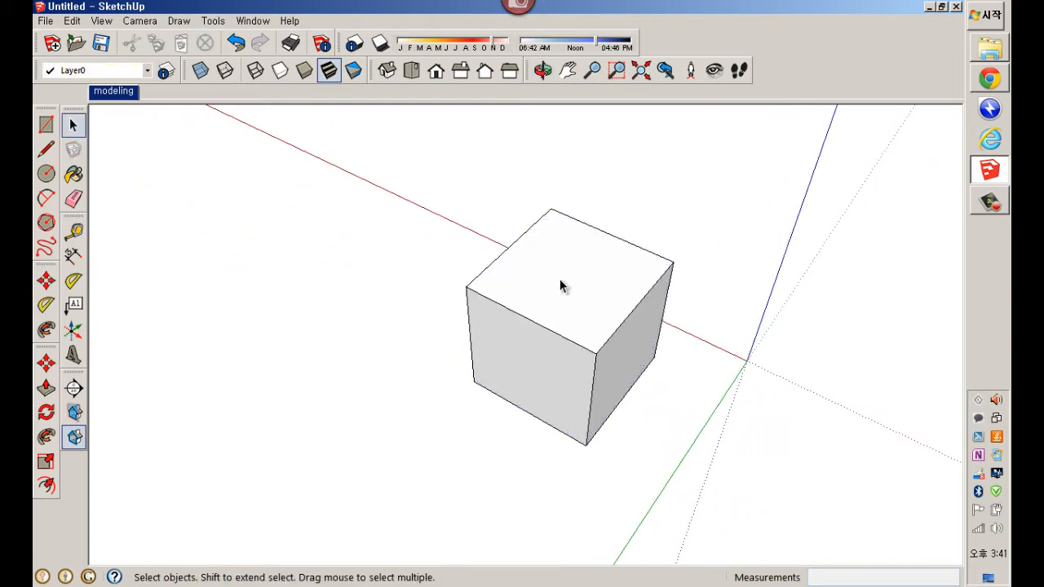
Select the cube's top face, extend the selection to All on same Layer, and clear it
{"action": "left_click", "coordinate": [560, 279]}
{"action": "right_click", "coordinate": [559, 280]}
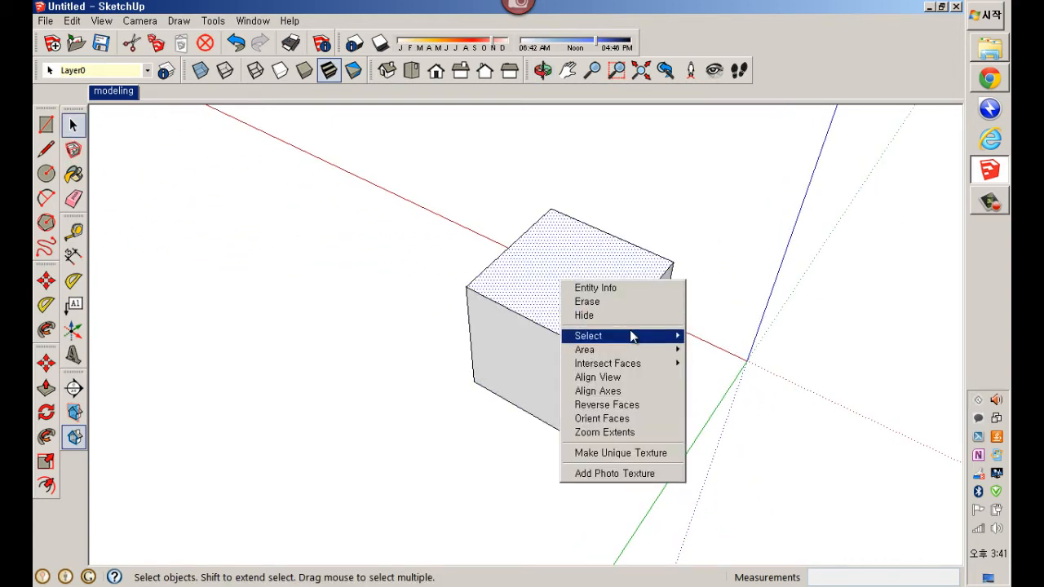
{"action": "mouse_move", "coordinate": [630, 331]}
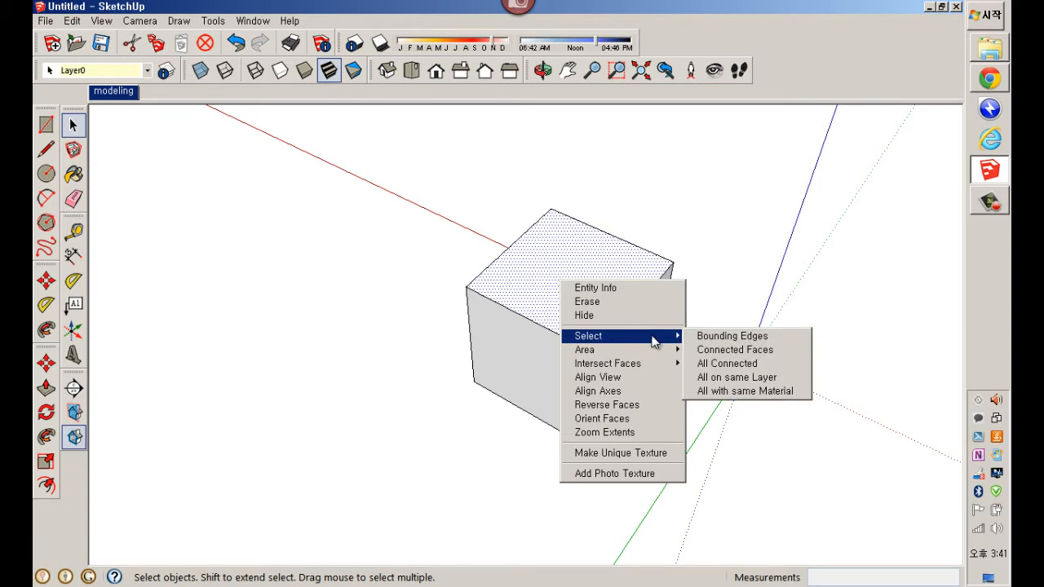
{"action": "left_click", "coordinate": [743, 374]}
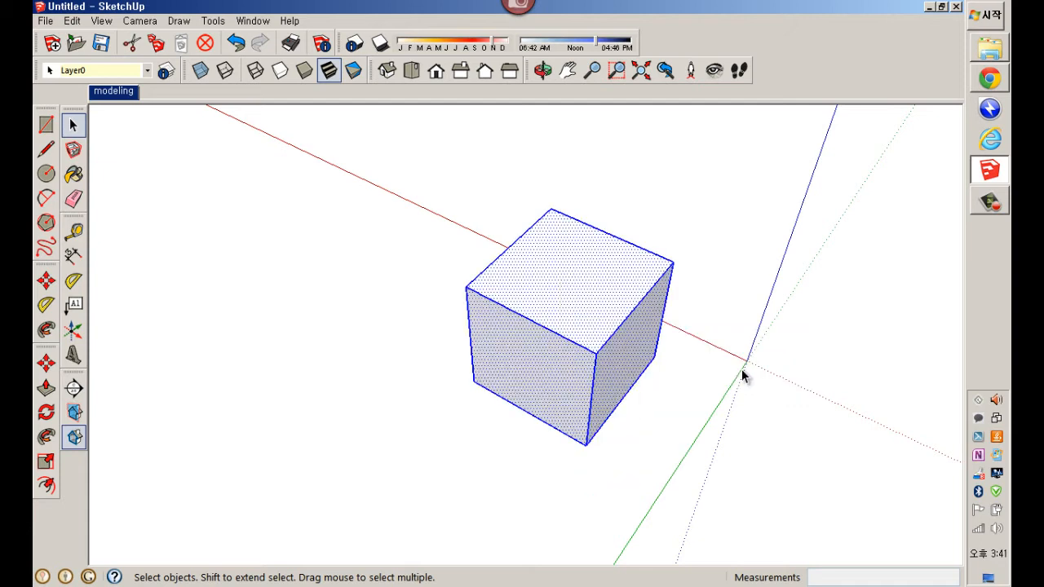
{"action": "left_click", "coordinate": [759, 279]}
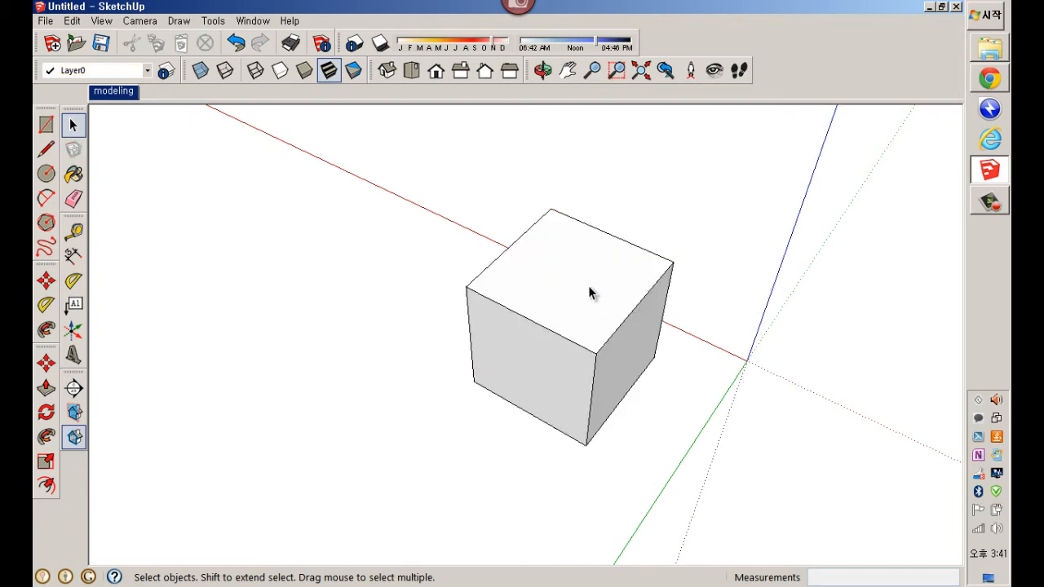
{"action": "right_click", "coordinate": [589, 288]}
{"action": "mouse_move", "coordinate": [658, 345]}
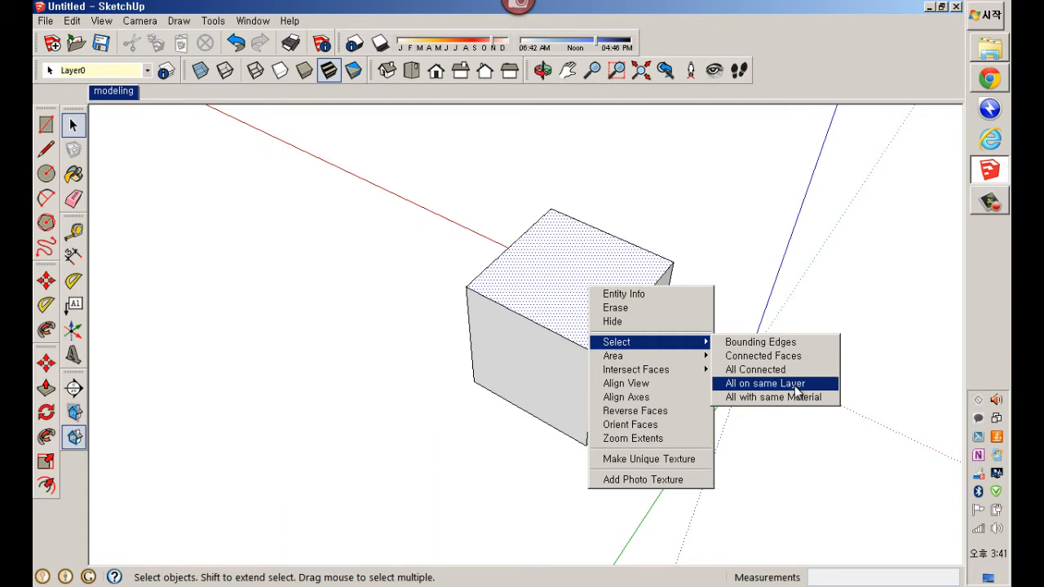
{"action": "left_click", "coordinate": [715, 244]}
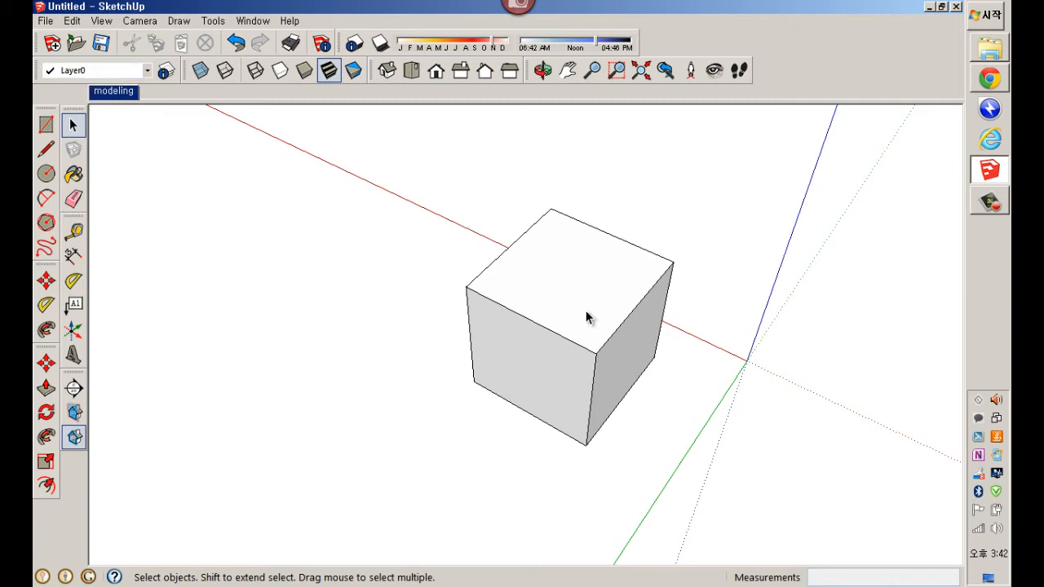
Draw a 1000 by 1000 square on the ground beside the cube, parallel to the red axis
{"action": "middle_click_drag", "start_coordinate": [517, 322], "coordinate": [657, 378]}
{"action": "scroll", "coordinate": [569, 372], "scroll_direction": "down", "scroll_amount": 3}
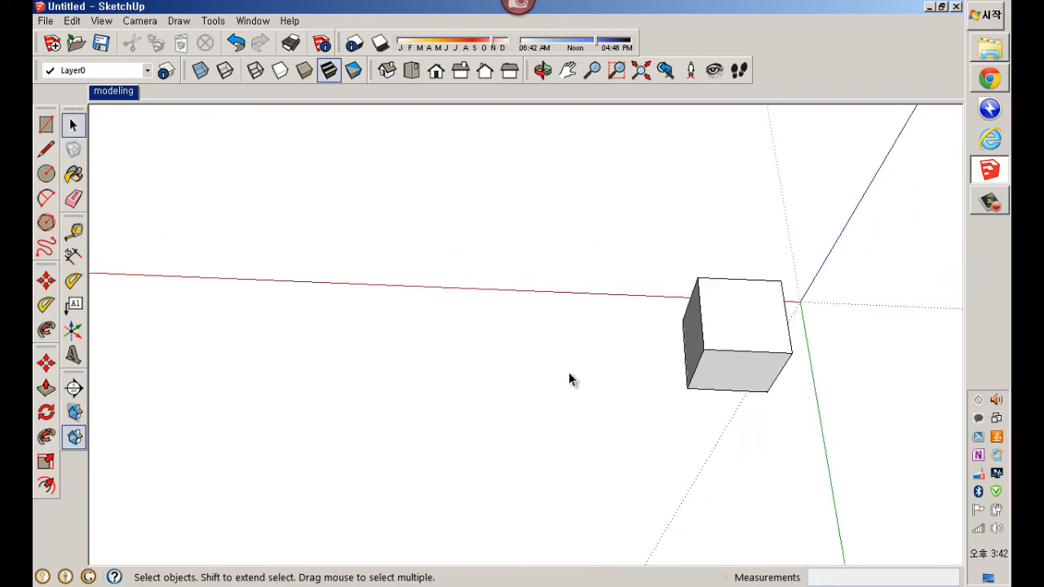
{"action": "middle_click_drag", "start_coordinate": [568, 372], "coordinate": [473, 327]}
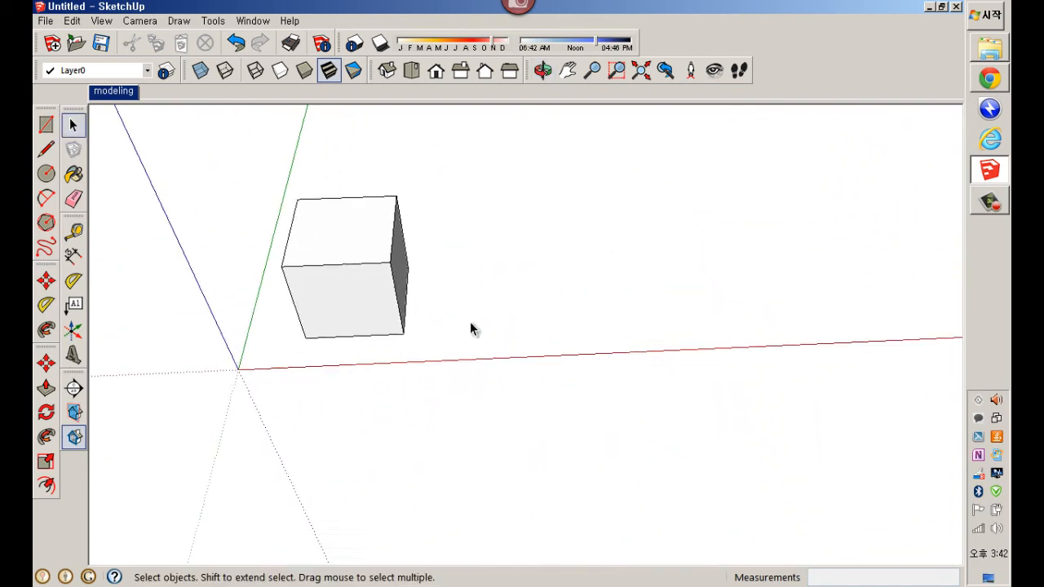
{"action": "scroll", "coordinate": [472, 326], "scroll_direction": "up", "scroll_amount": 1}
{"action": "key", "text": "r"}
{"action": "left_click", "coordinate": [468, 320]}
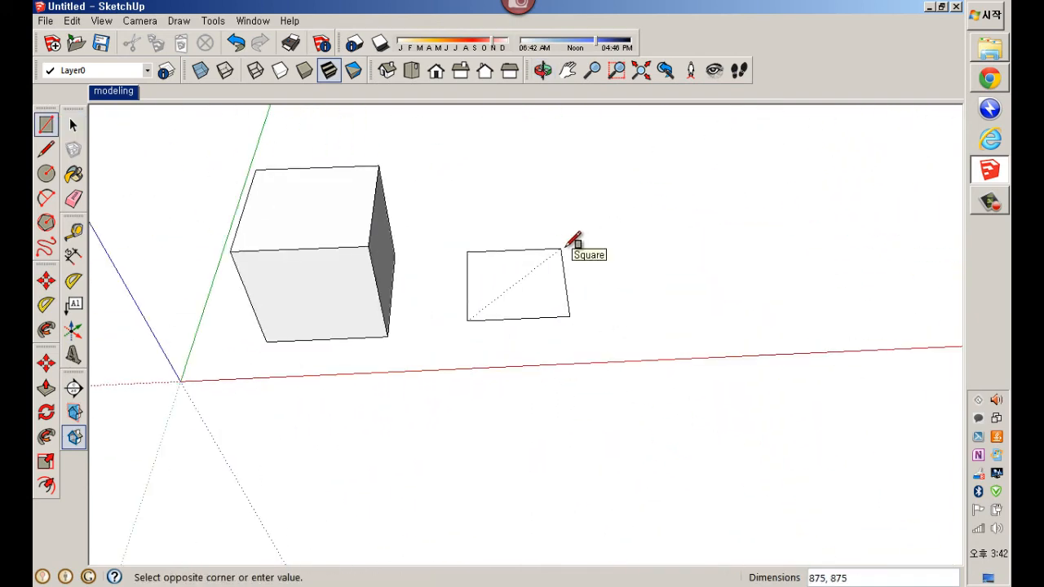
{"action": "type", "text": "1000,1000"}
{"action": "key", "text": "Return"}
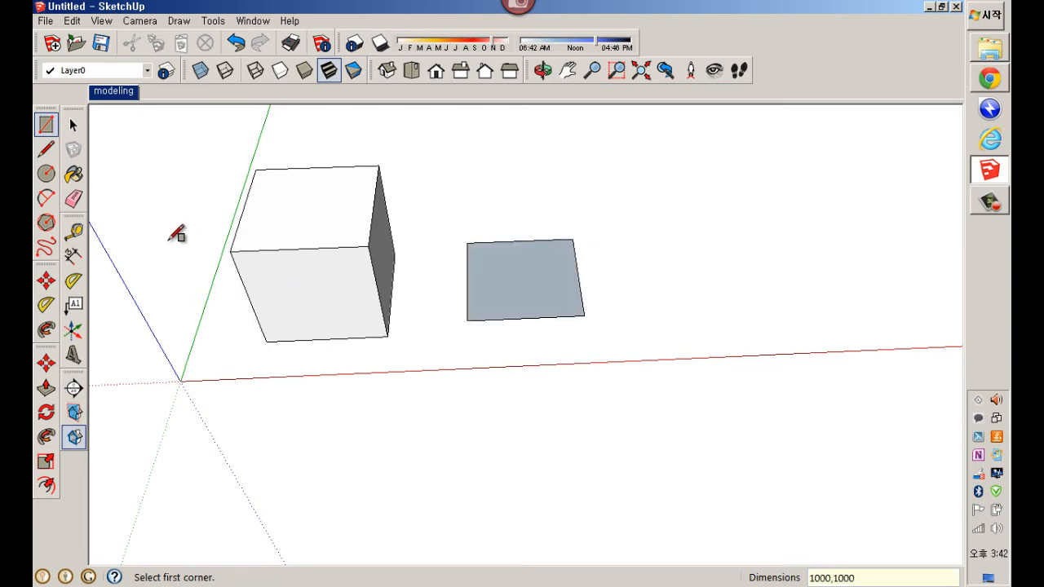
Push/Pull the new square up 1000 to match the height of the first cube's top face
{"action": "left_click", "coordinate": [46, 387]}
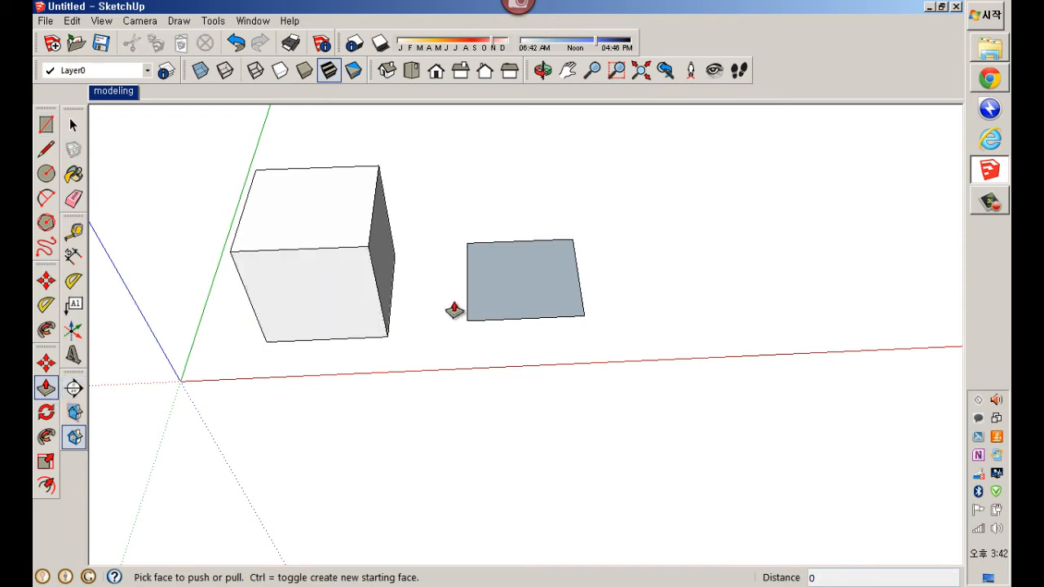
{"action": "left_click", "coordinate": [477, 297]}
{"action": "left_click", "coordinate": [324, 236]}
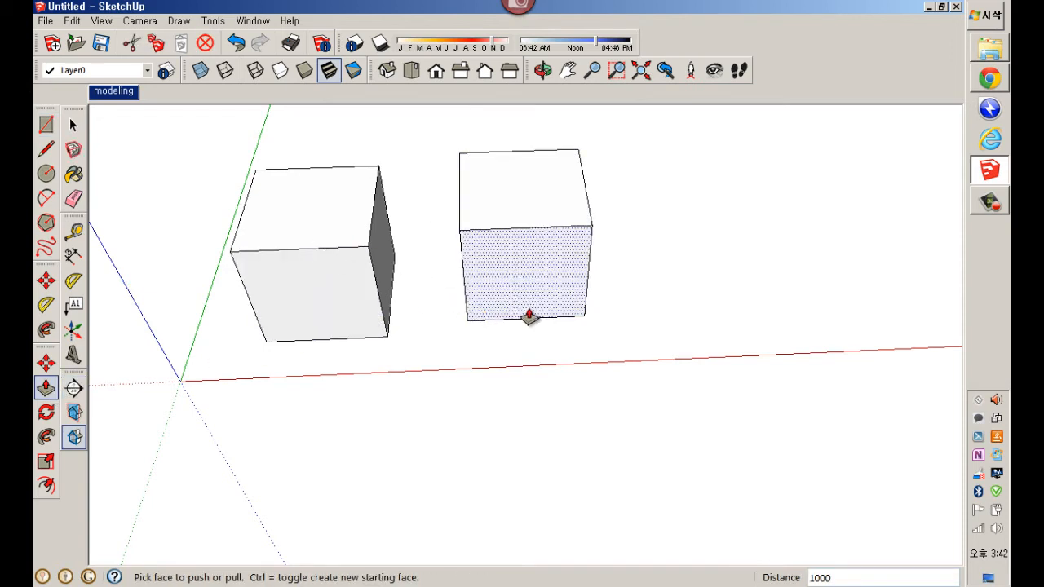
{"action": "key", "text": "space"}
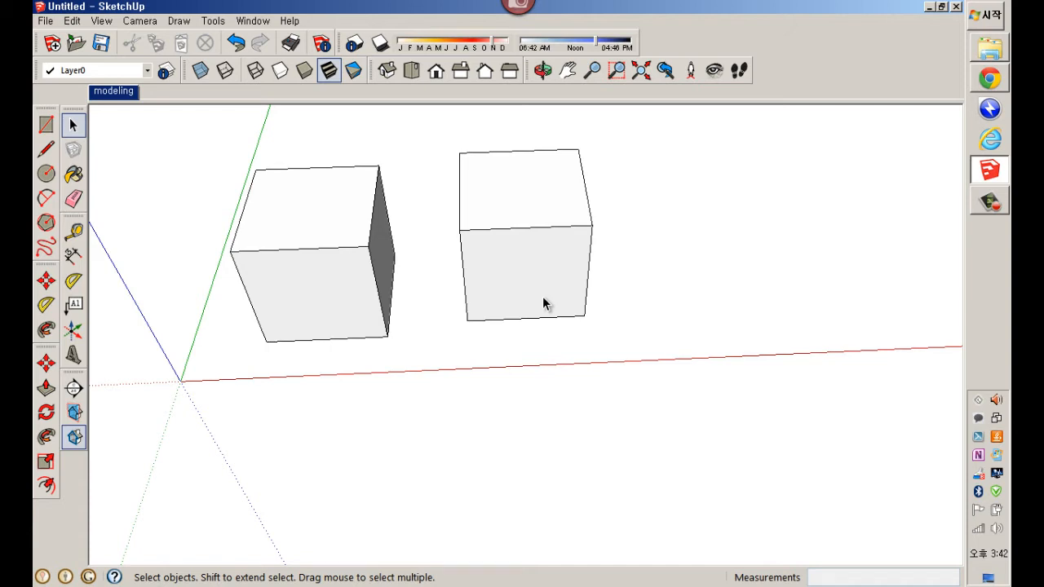
Select the first cube's top face, extend the selection to All on same Layer across both cubes, and clear it
{"action": "left_click", "coordinate": [307, 214]}
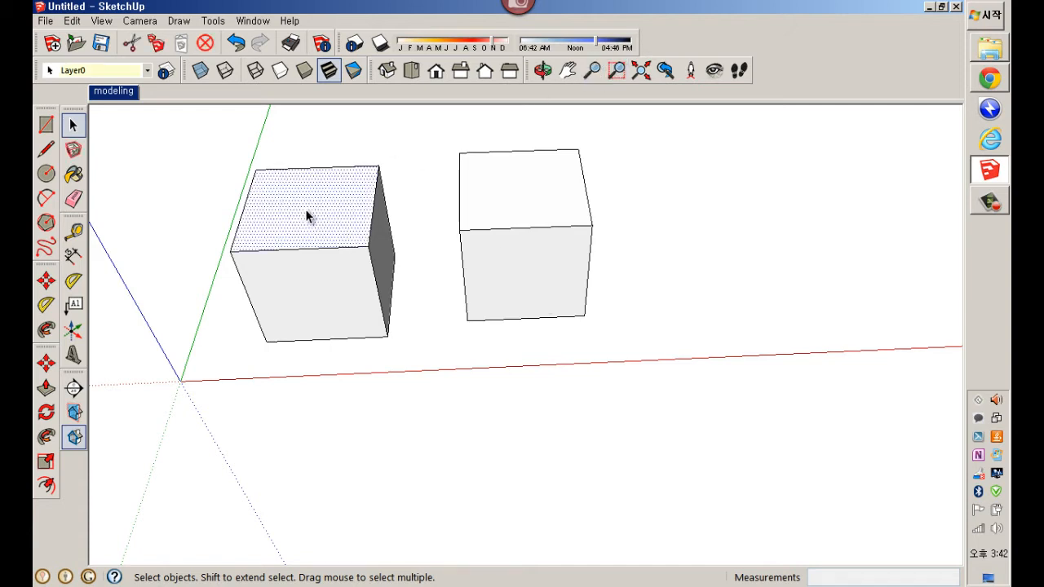
{"action": "right_click", "coordinate": [305, 210]}
{"action": "mouse_move", "coordinate": [384, 270]}
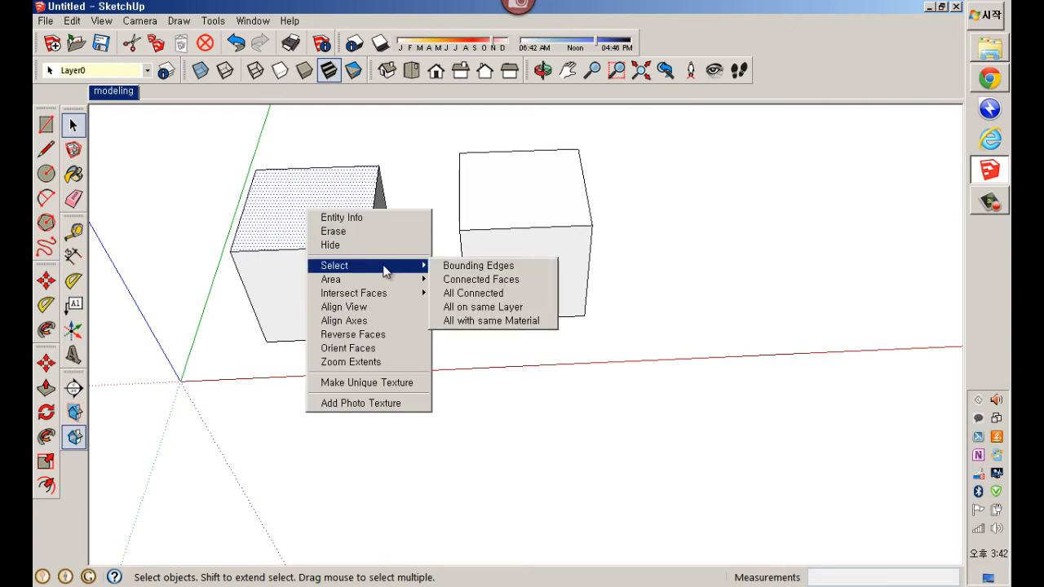
{"action": "left_click", "coordinate": [486, 317]}
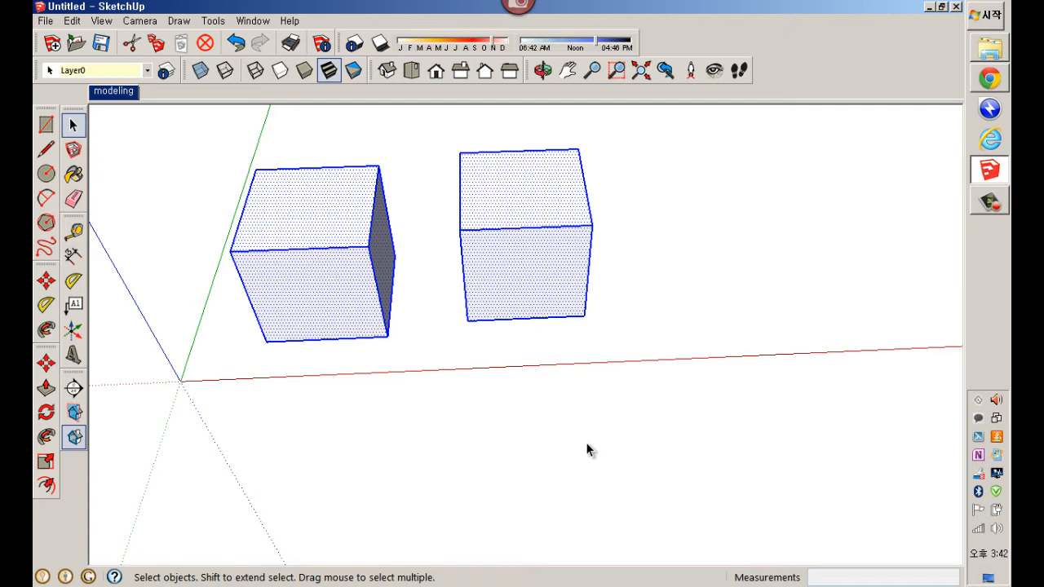
{"action": "left_click", "coordinate": [583, 389]}
{"action": "right_click", "coordinate": [320, 214]}
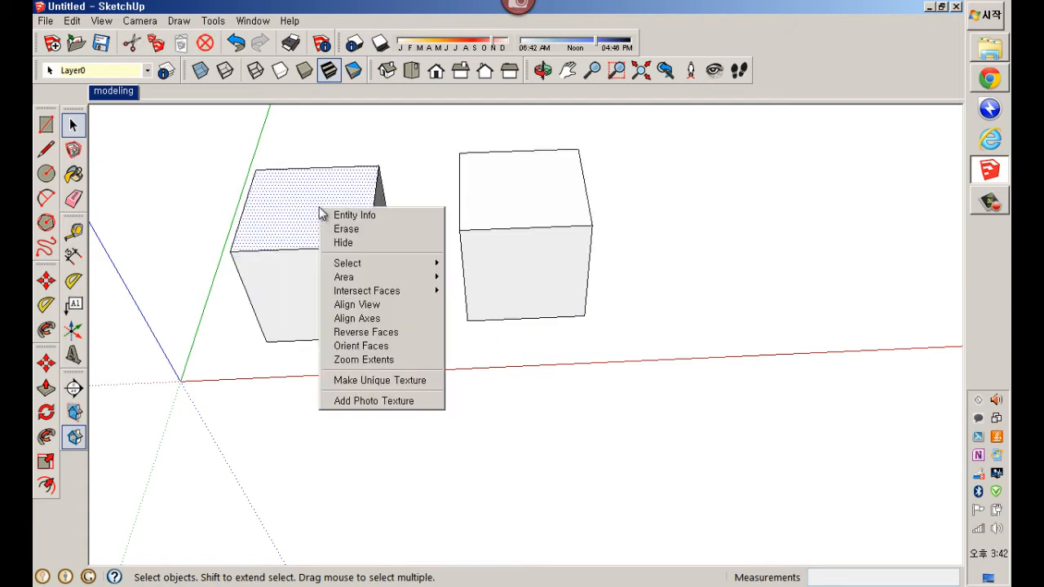
{"action": "mouse_move", "coordinate": [375, 265]}
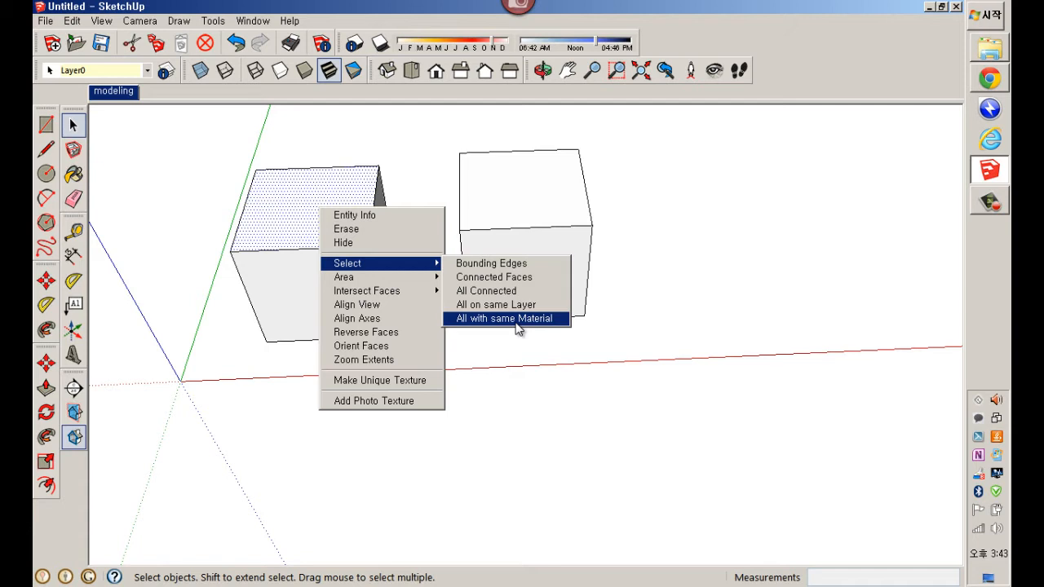
{"action": "left_click", "coordinate": [535, 429]}
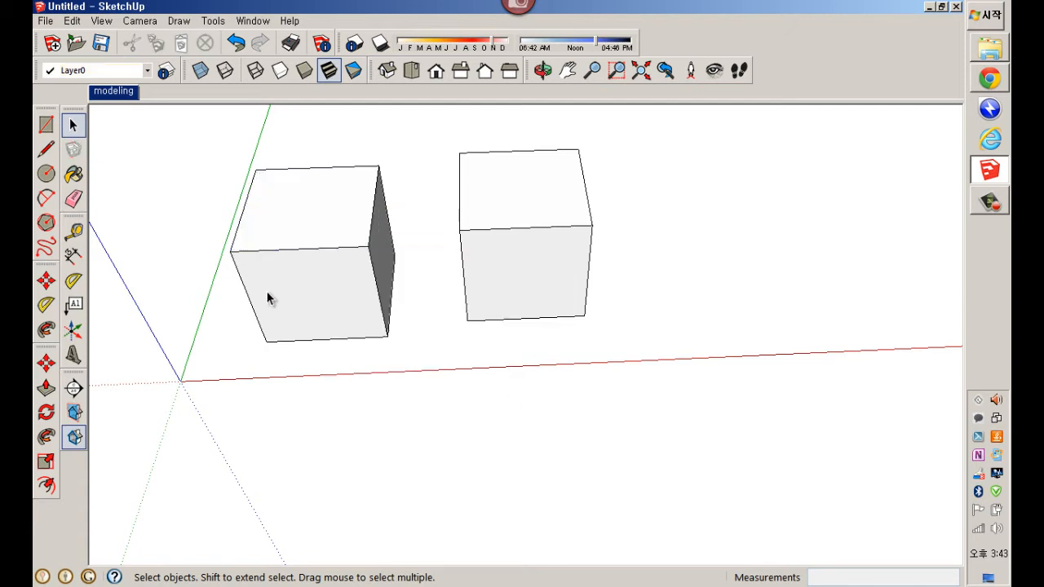
Start the Paint Bucket and display the Colors material collection, with both cubes in view for painting
{"action": "left_click", "coordinate": [75, 176]}
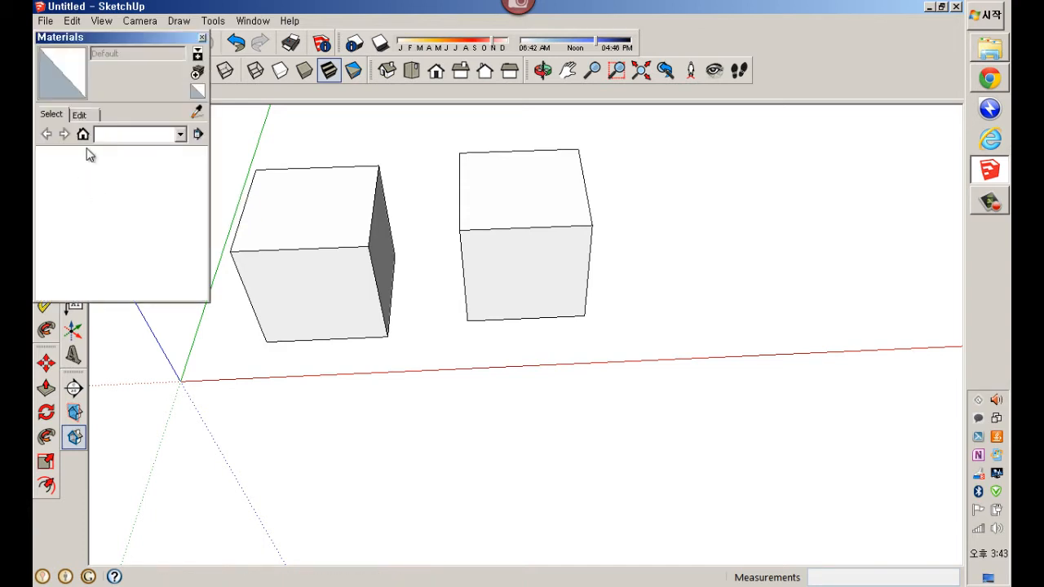
{"action": "left_click", "coordinate": [179, 137]}
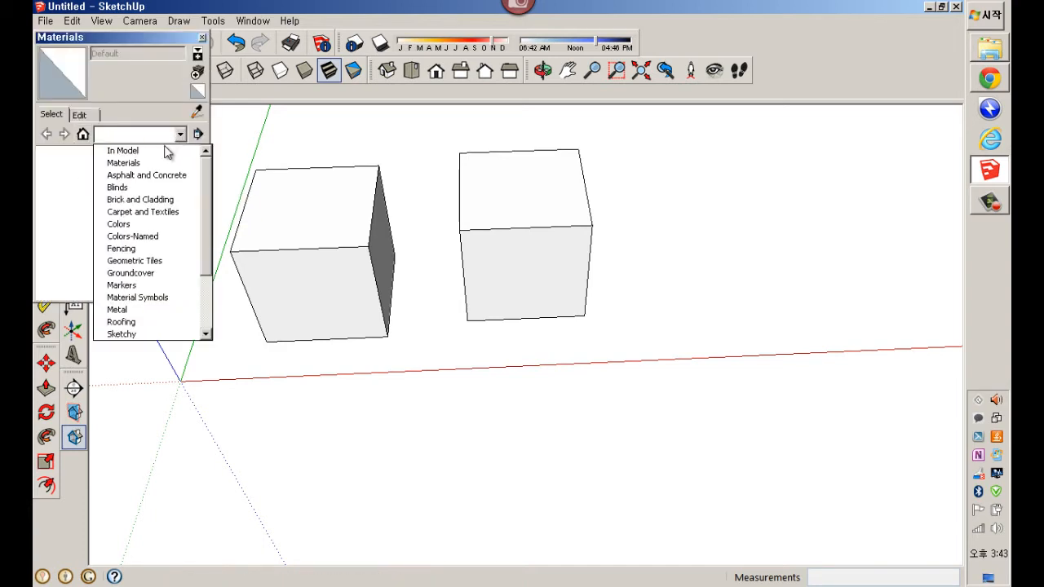
{"action": "left_click", "coordinate": [149, 227]}
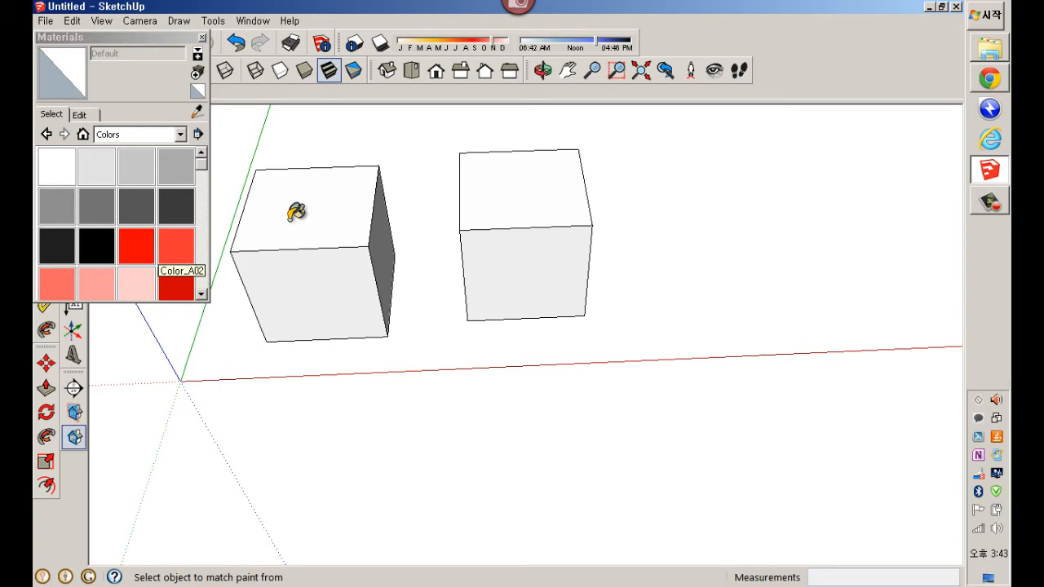
{"action": "middle_click_drag", "start_coordinate": [303, 305], "coordinate": [289, 252]}
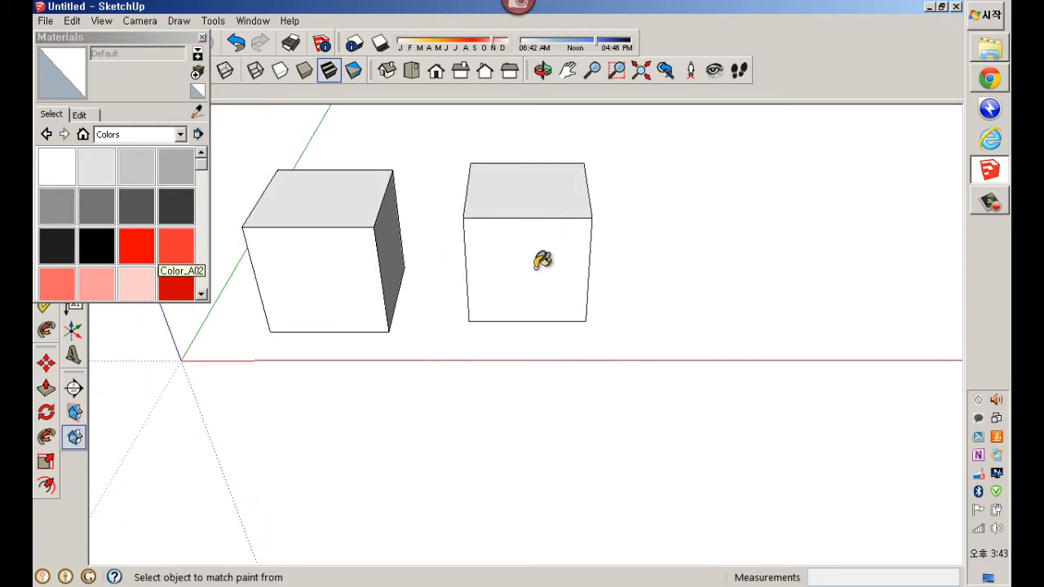
{"action": "middle_click_drag", "start_coordinate": [543, 263], "coordinate": [461, 264]}
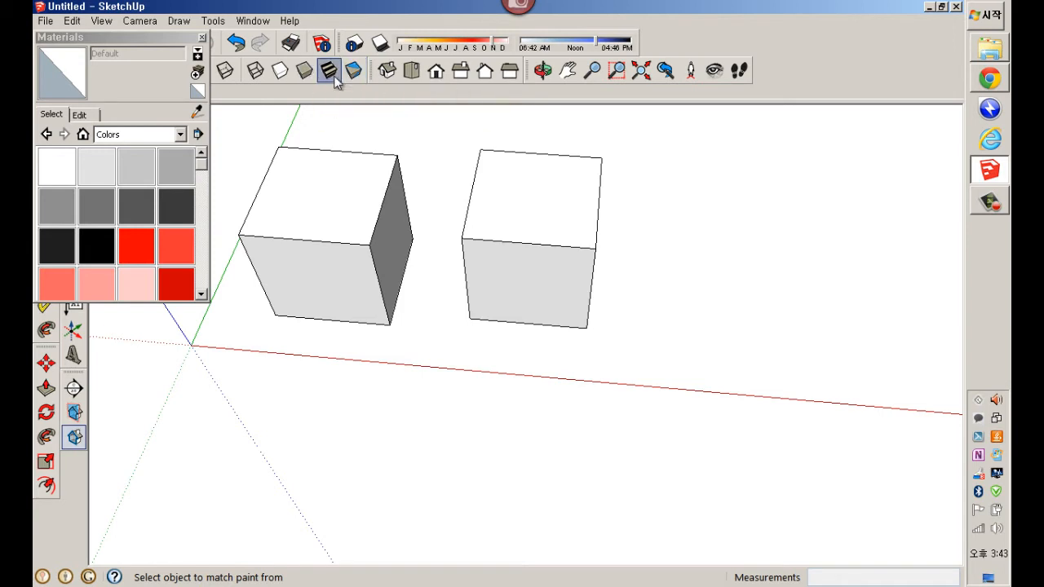
{"action": "mouse_move", "coordinate": [343, 133]}
{"action": "middle_mouse_down"}
{"action": "mouse_move", "coordinate": [333, 92]}
{"action": "mouse_move", "coordinate": [350, 171]}
{"action": "mouse_move", "coordinate": [350, 144]}
{"action": "mouse_move", "coordinate": [331, 156]}
{"action": "middle_mouse_up"}
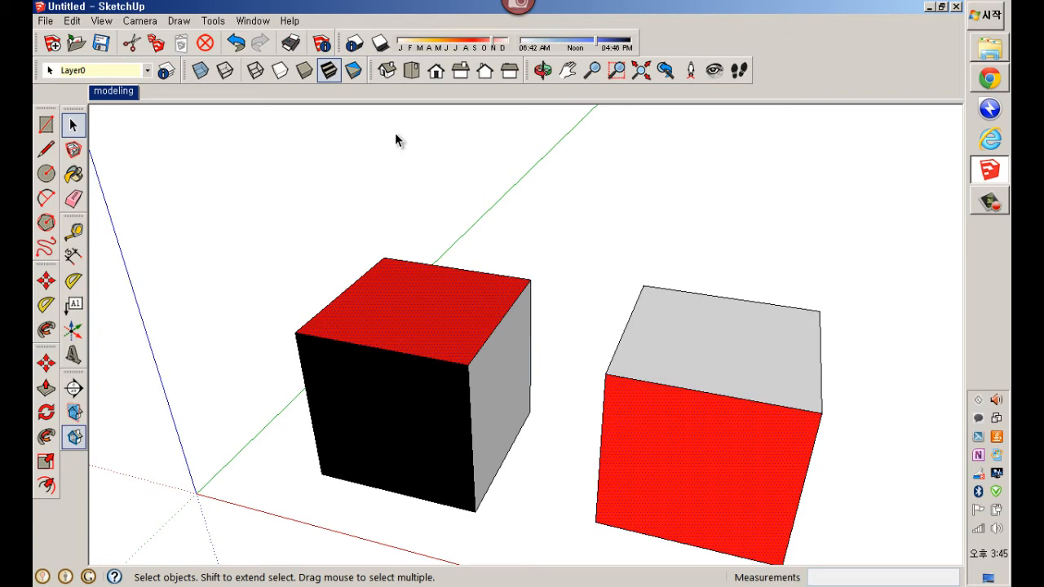
Select both painted cubes completely and delete them
{"action": "mouse_move", "coordinate": [250, 194]}
{"action": "left_mouse_down"}
{"action": "mouse_move", "coordinate": [799, 541]}
{"action": "mouse_move", "coordinate": [849, 560]}
{"action": "left_mouse_up"}
{"action": "scroll", "coordinate": [798, 445], "scroll_direction": "down", "scroll_amount": 2}
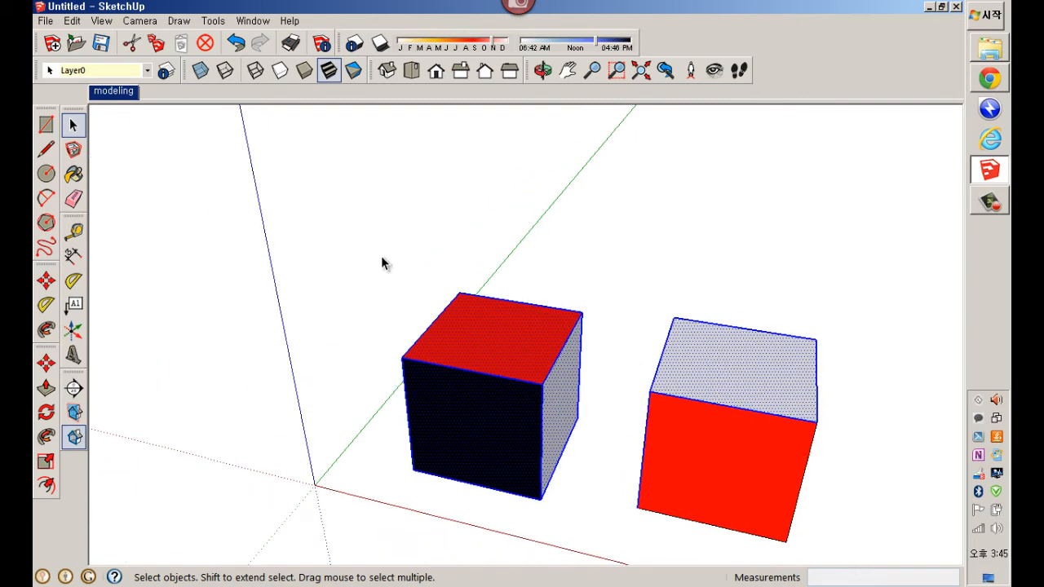
{"action": "left_click_drag", "start_coordinate": [381, 256], "coordinate": [881, 555]}
{"action": "key", "text": "Delete"}
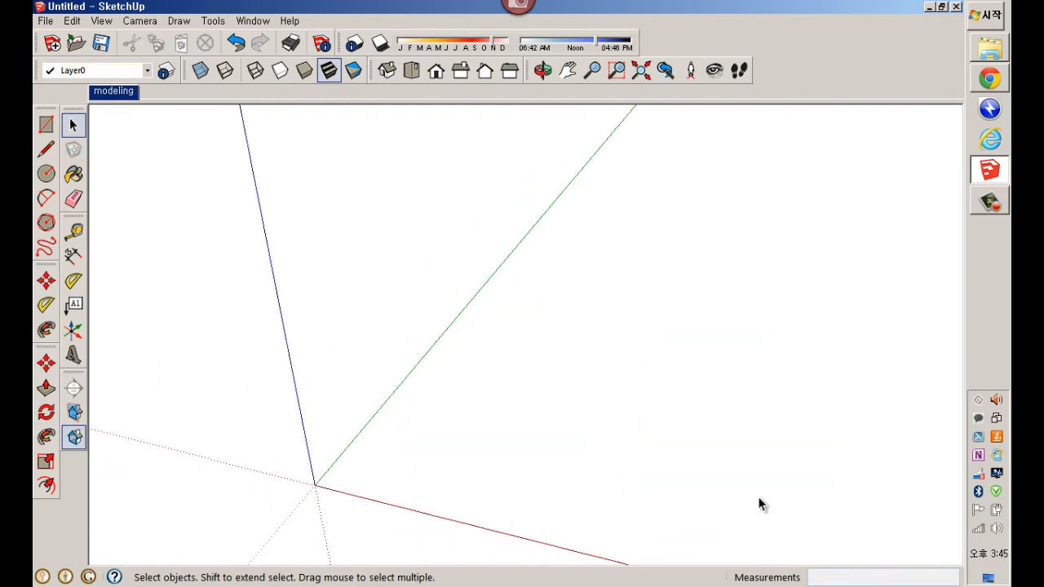
Draw a 1000 by 1000 square on the ground between the red and green axes
{"action": "key", "text": "r"}
{"action": "left_click", "coordinate": [425, 469]}
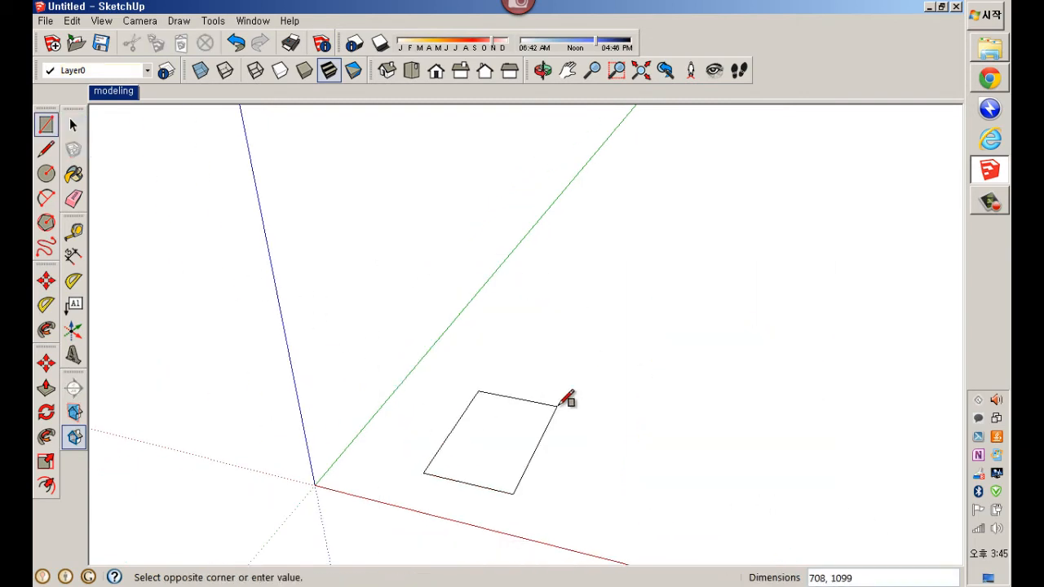
{"action": "type", "text": "1000,1000"}
{"action": "key", "text": "Return"}
Push/Pull the square up 1000 into a cube
{"action": "key", "text": "p"}
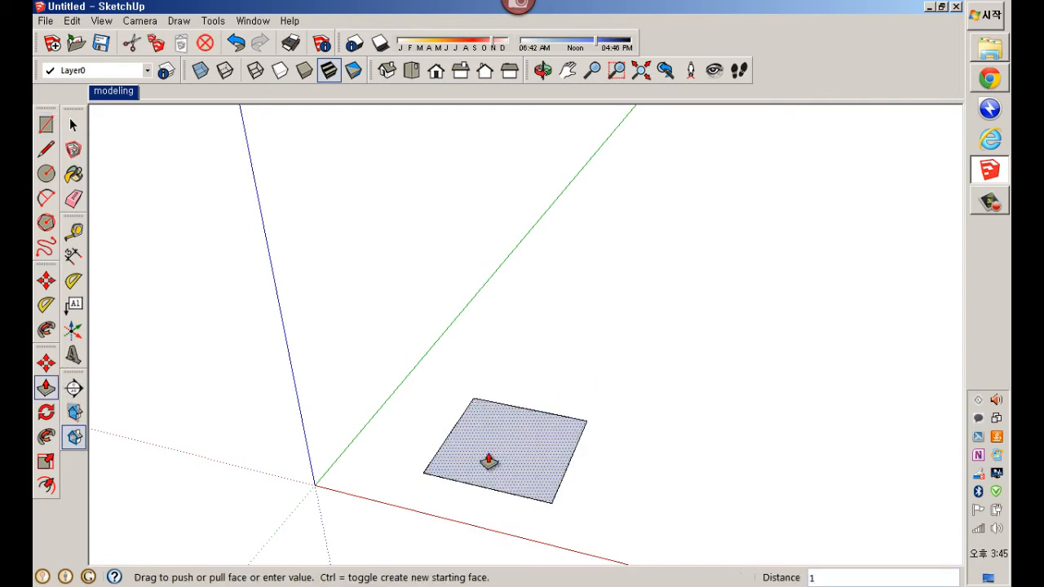
{"action": "left_click", "coordinate": [489, 462]}
{"action": "type", "text": "1000"}
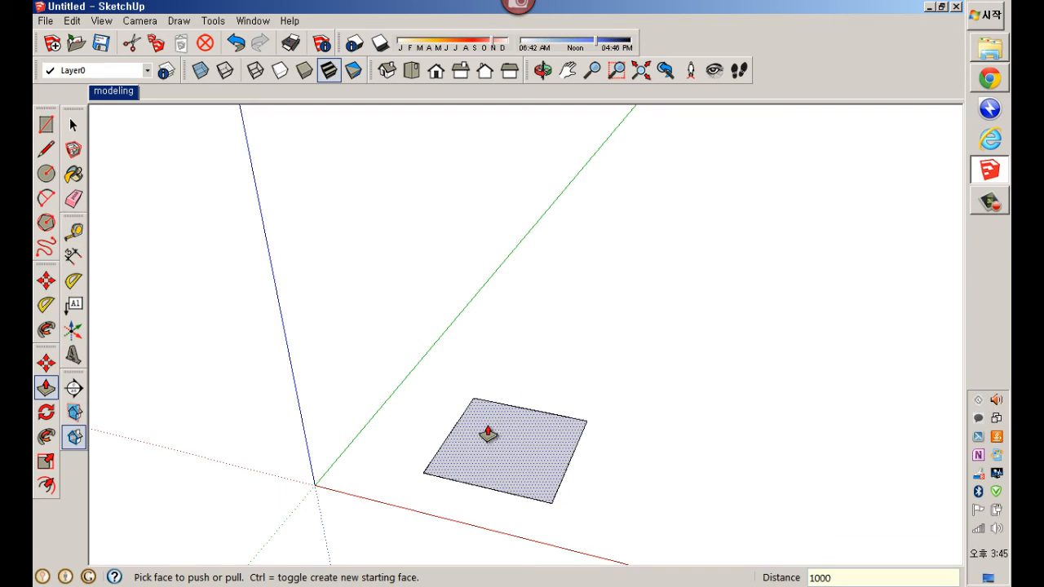
{"action": "key", "text": "Return"}
{"action": "key", "text": "space"}
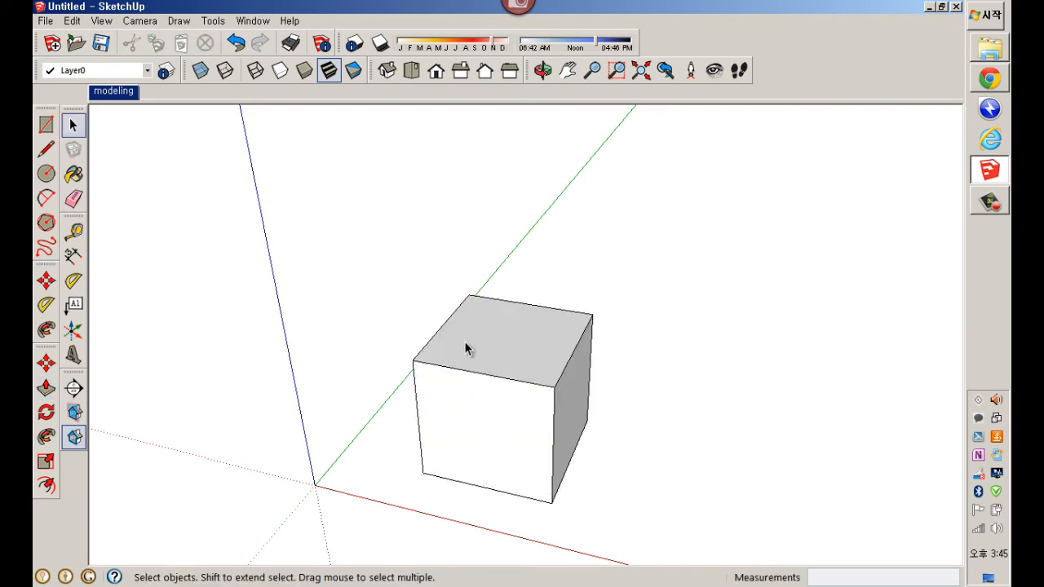
Build up a selection of all four edges around the cube's top face, one edge at a time
{"action": "middle_click_drag", "start_coordinate": [522, 326], "coordinate": [537, 311]}
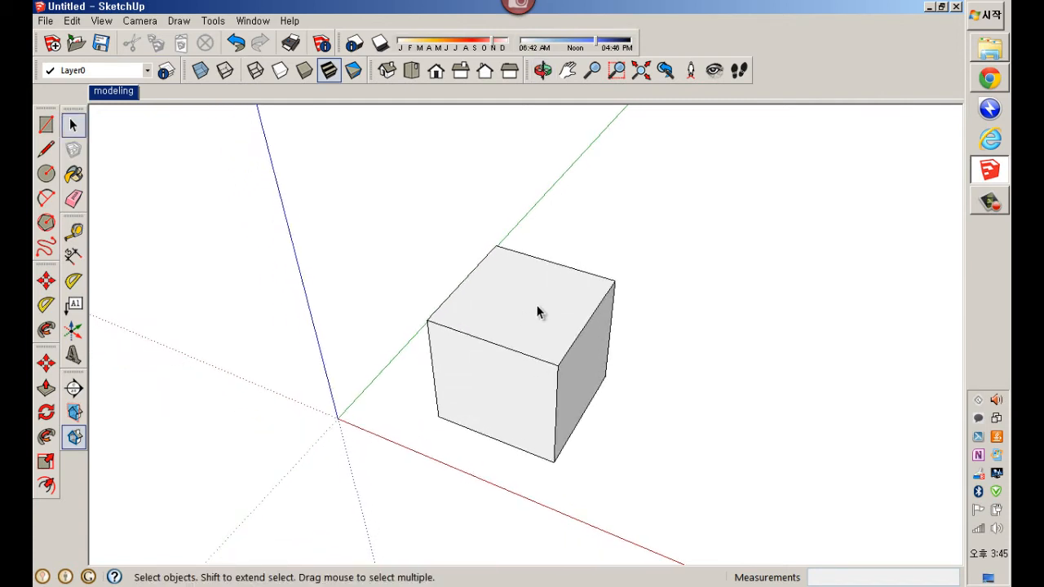
{"action": "left_click", "coordinate": [506, 348]}
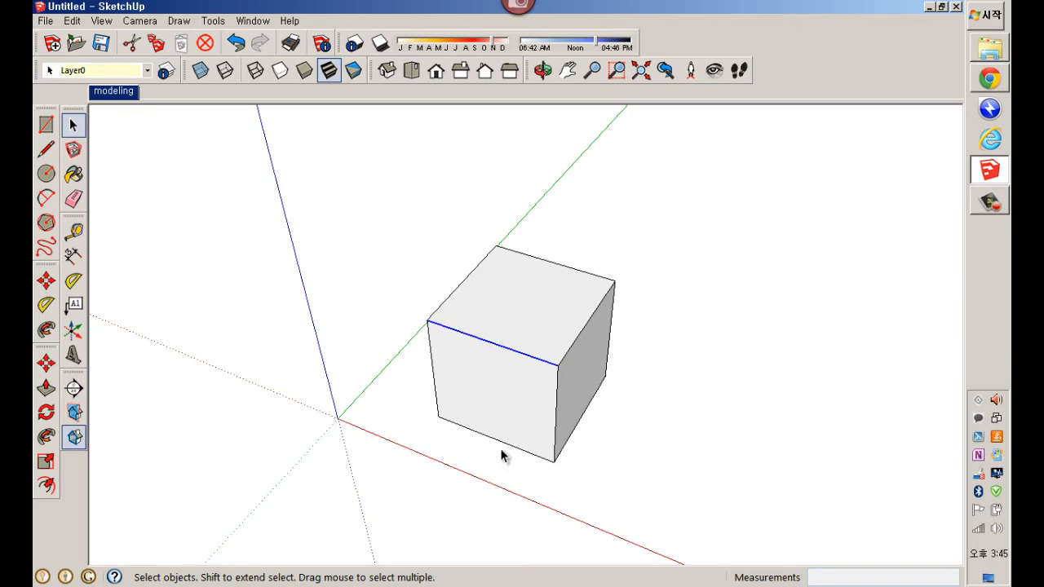
{"action": "left_click", "coordinate": [585, 327]}
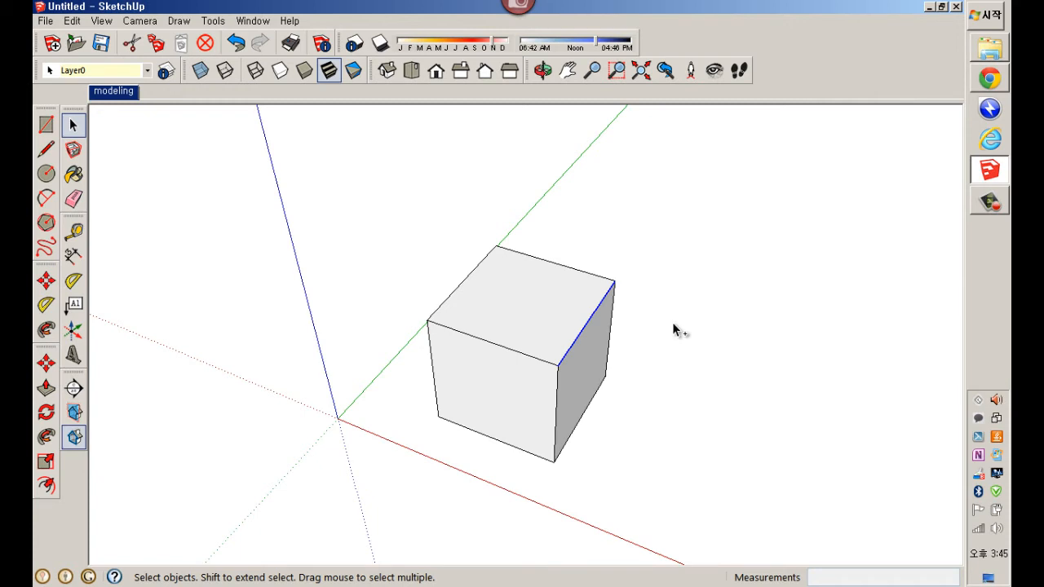
{"action": "left_click", "coordinate": [494, 342], "text": "shift"}
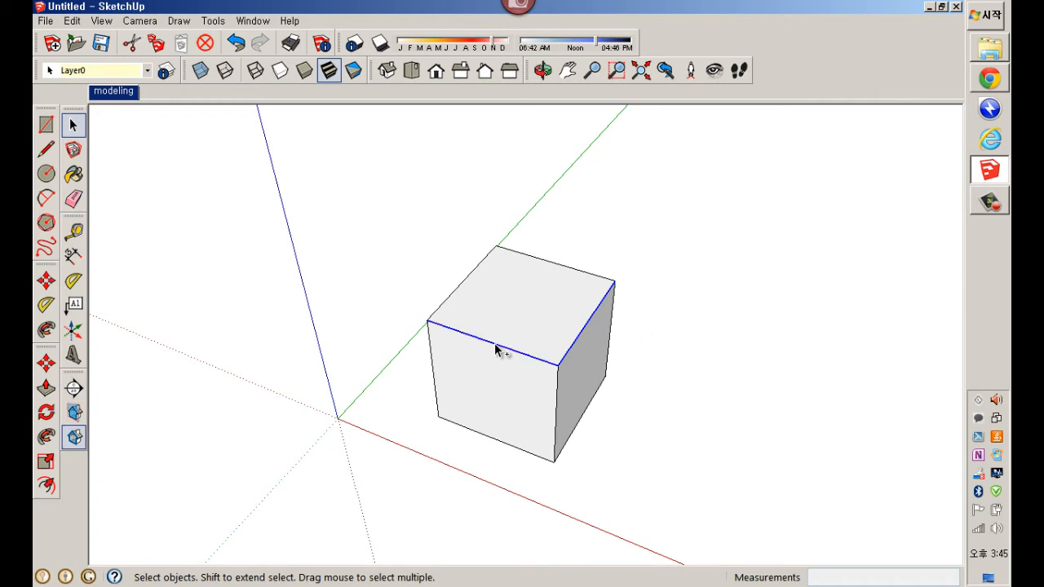
{"action": "left_click", "coordinate": [470, 276], "text": "shift"}
{"action": "left_click", "coordinate": [534, 257], "text": "shift"}
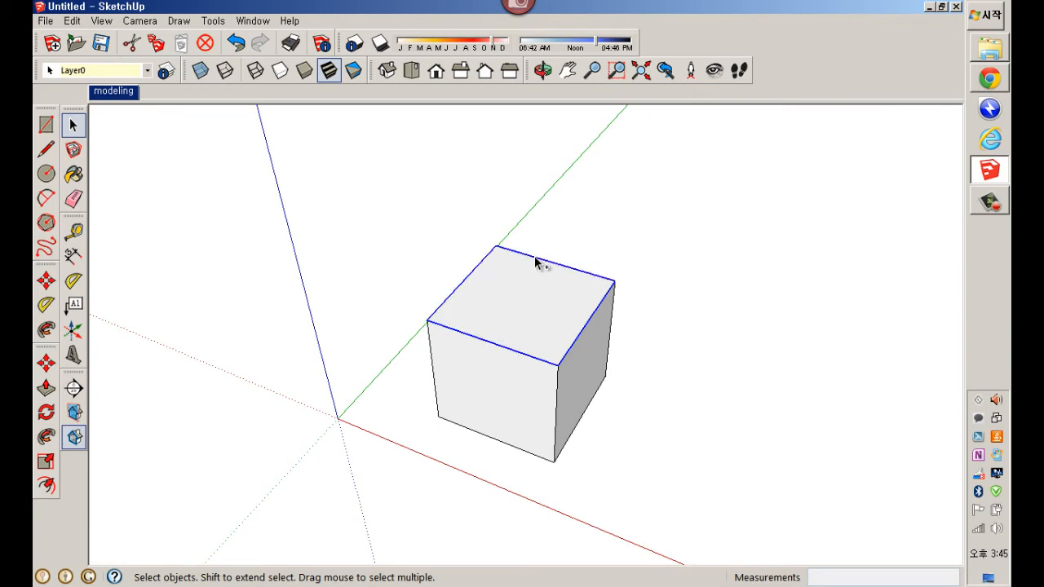
Add the cube's top, front and right faces and the nearest vertical edge to the selection
{"action": "left_click", "coordinate": [520, 296], "text": "shift"}
{"action": "left_click", "coordinate": [493, 386], "text": "shift"}
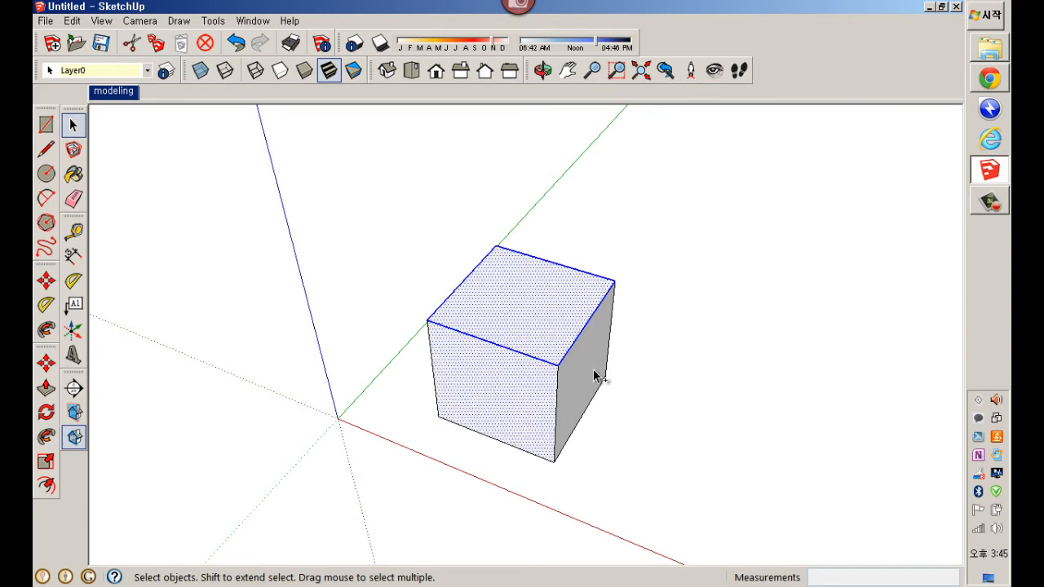
{"action": "left_click", "coordinate": [592, 378], "text": "shift"}
{"action": "left_click", "coordinate": [557, 395], "text": "shift"}
Remove the top, front and right faces and the top face's front and right edges from the selection
{"action": "left_click", "coordinate": [548, 304], "text": "shift"}
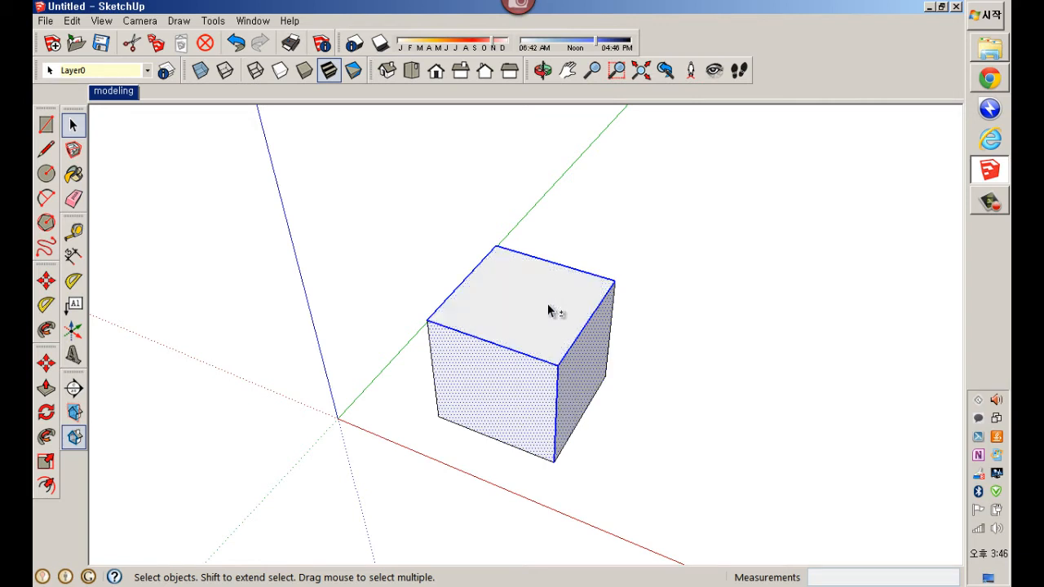
{"action": "left_click", "coordinate": [516, 394], "text": "shift"}
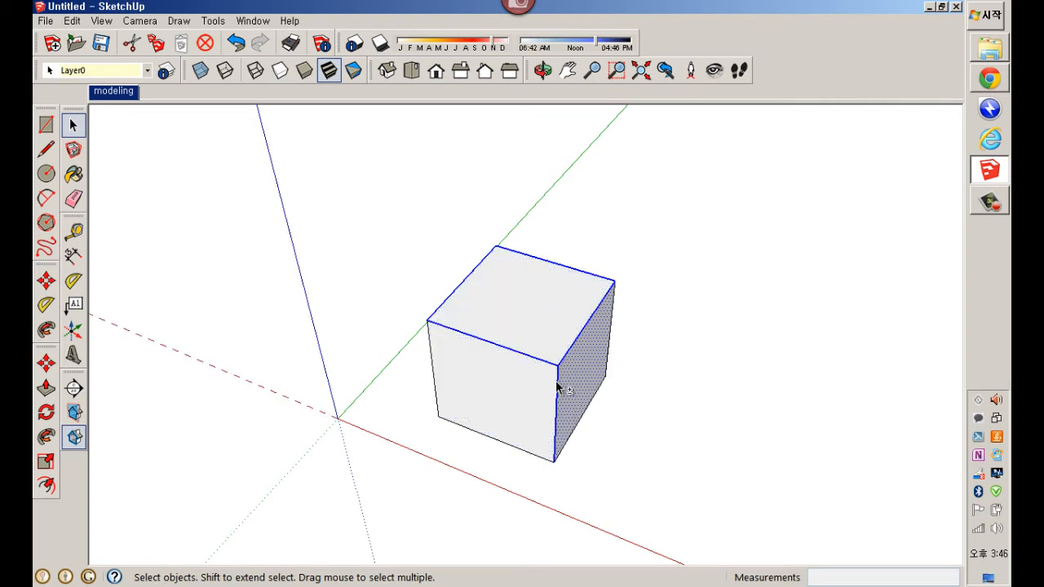
{"action": "left_click", "coordinate": [576, 372], "text": "shift"}
{"action": "left_click", "coordinate": [534, 357], "text": "shift"}
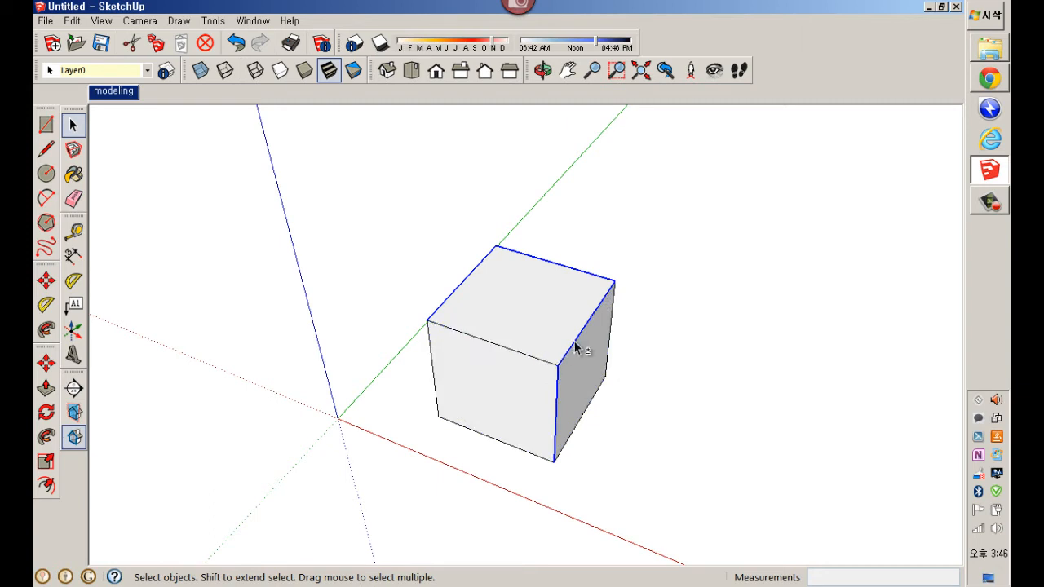
{"action": "left_click", "coordinate": [575, 346], "text": "shift"}
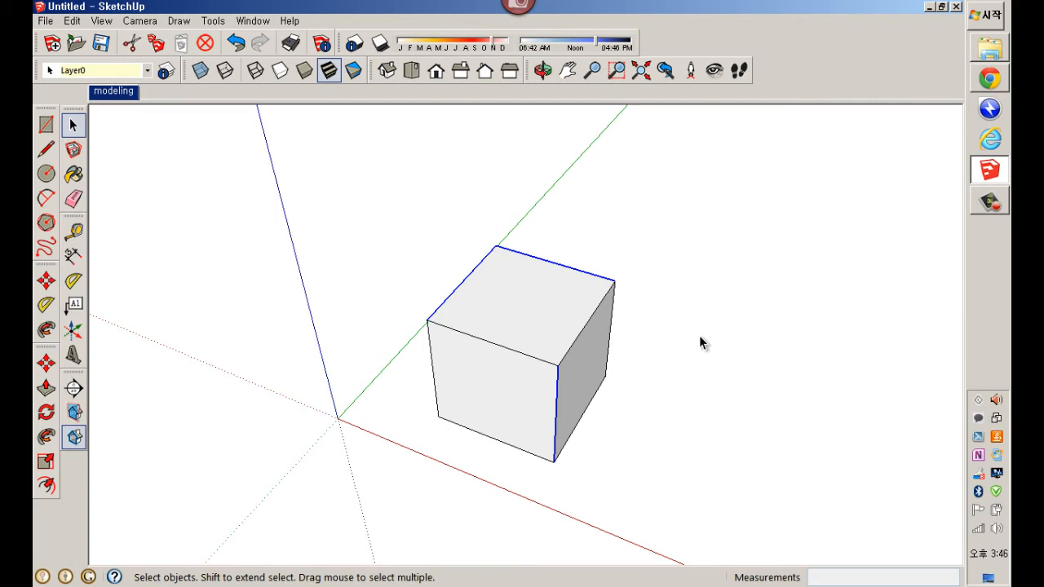
Clear the edge selection and sweep selection boxes in both directions across the empty space beside the cube
{"action": "left_click", "coordinate": [699, 335]}
{"action": "middle_click_drag", "start_coordinate": [709, 331], "coordinate": [416, 369], "text": "shift"}
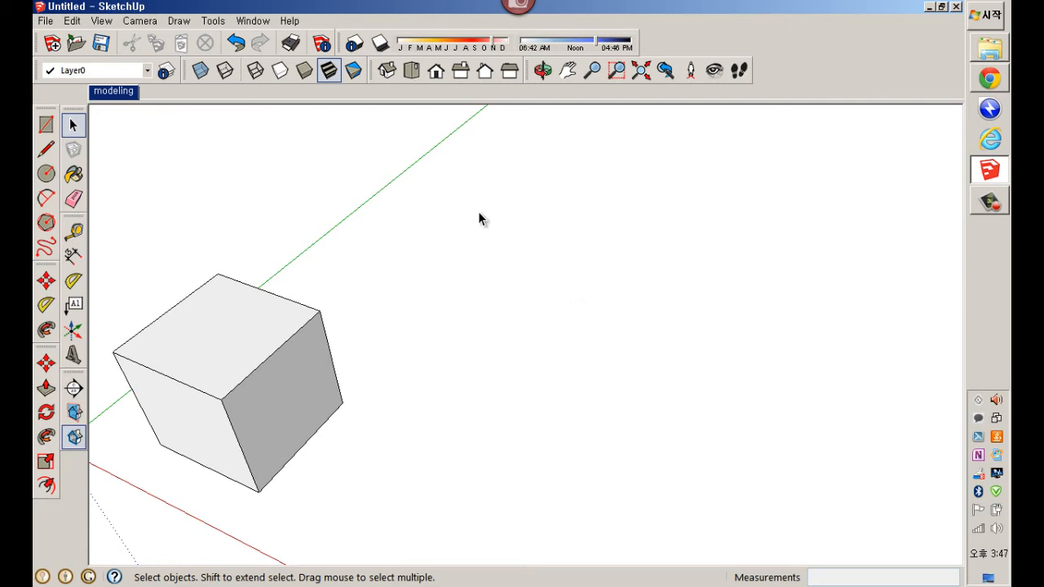
{"action": "left_click_drag", "start_coordinate": [476, 206], "coordinate": [523, 194]}
{"action": "left_click_drag", "start_coordinate": [472, 161], "coordinate": [761, 404]}
{"action": "left_click_drag", "start_coordinate": [849, 435], "coordinate": [487, 199]}
{"action": "left_click_drag", "start_coordinate": [485, 196], "coordinate": [487, 197]}
{"action": "middle_click_drag", "start_coordinate": [456, 282], "coordinate": [799, 206]}
{"action": "middle_click_drag", "start_coordinate": [781, 251], "coordinate": [699, 223]}
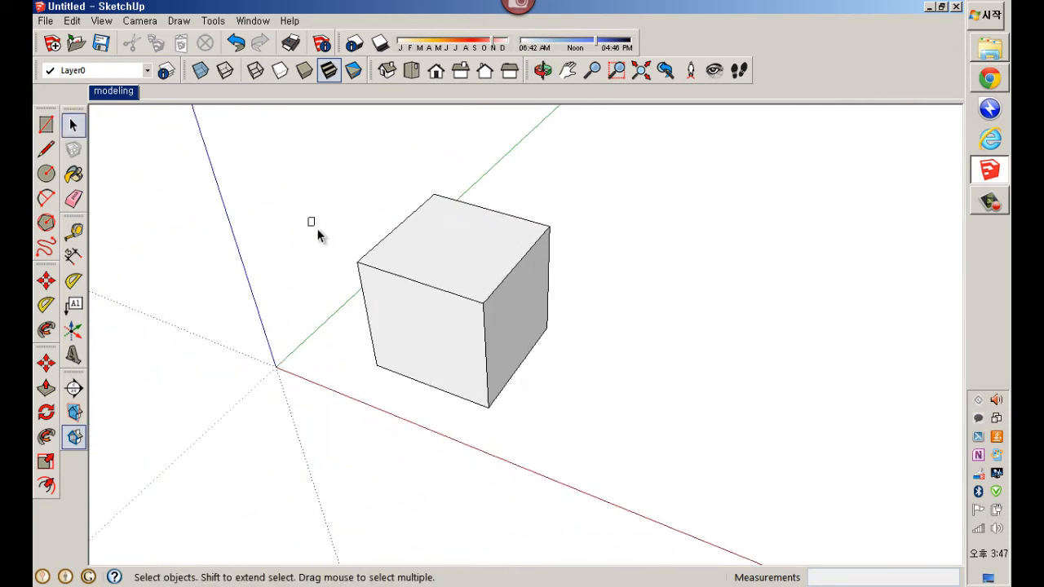
Window-select the top edge of the cube's front face by fully enclosing only that edge
{"action": "left_click_drag", "start_coordinate": [343, 257], "coordinate": [458, 329]}
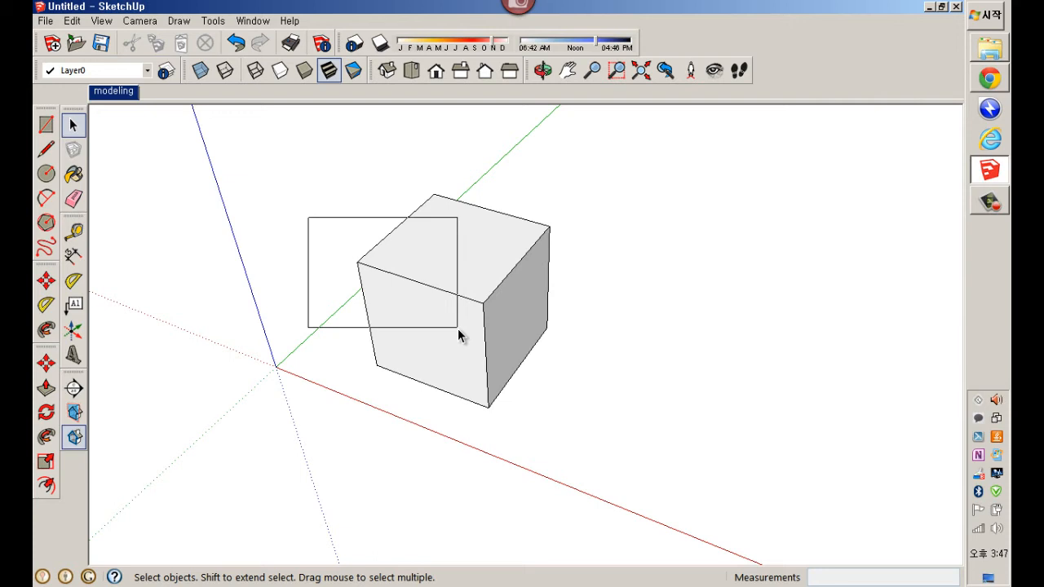
{"action": "left_click_drag", "start_coordinate": [458, 328], "coordinate": [458, 329]}
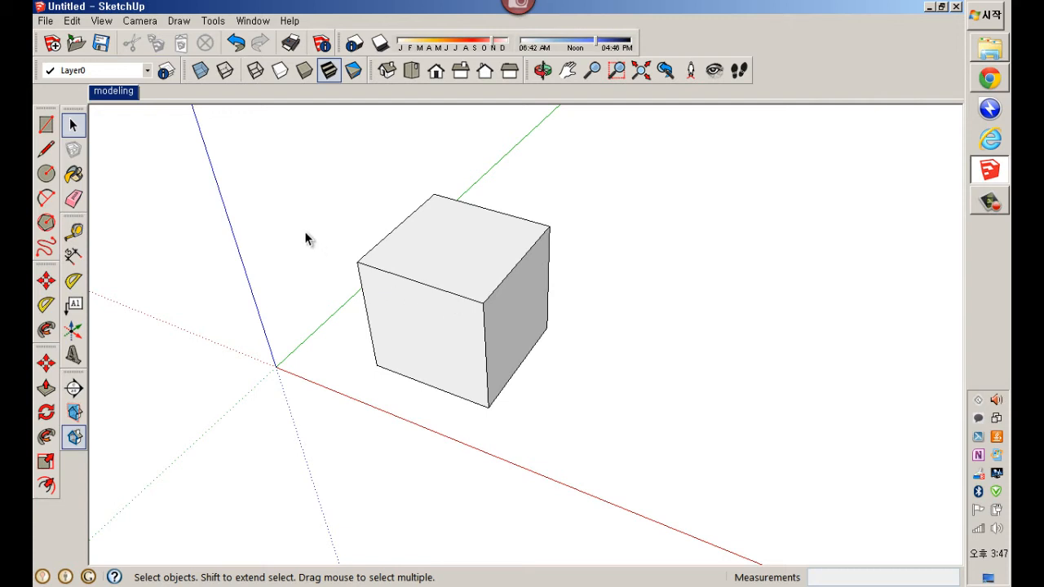
{"action": "left_click_drag", "start_coordinate": [304, 231], "coordinate": [506, 351]}
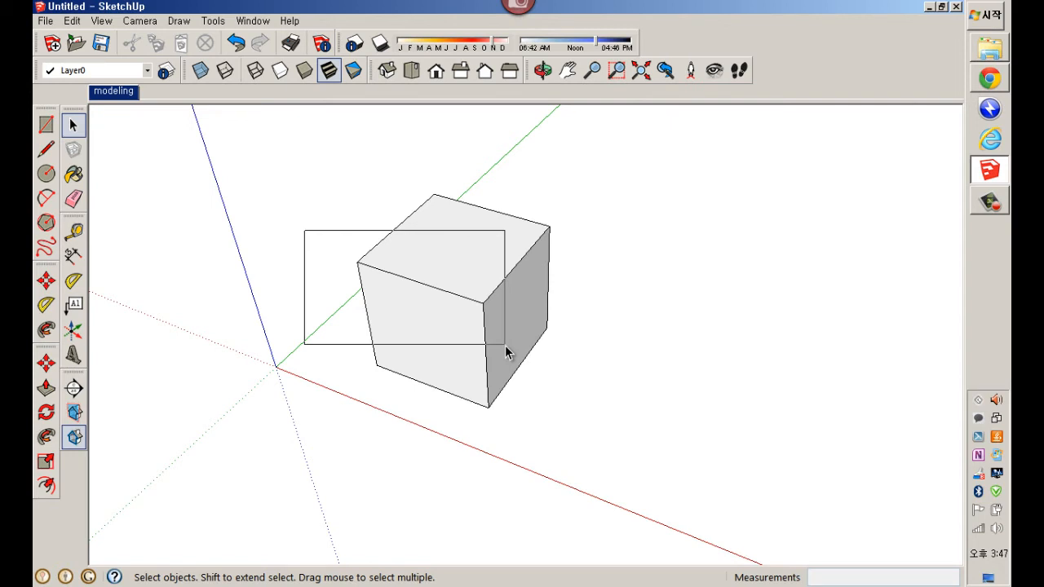
{"action": "left_click_drag", "start_coordinate": [505, 351], "coordinate": [507, 352]}
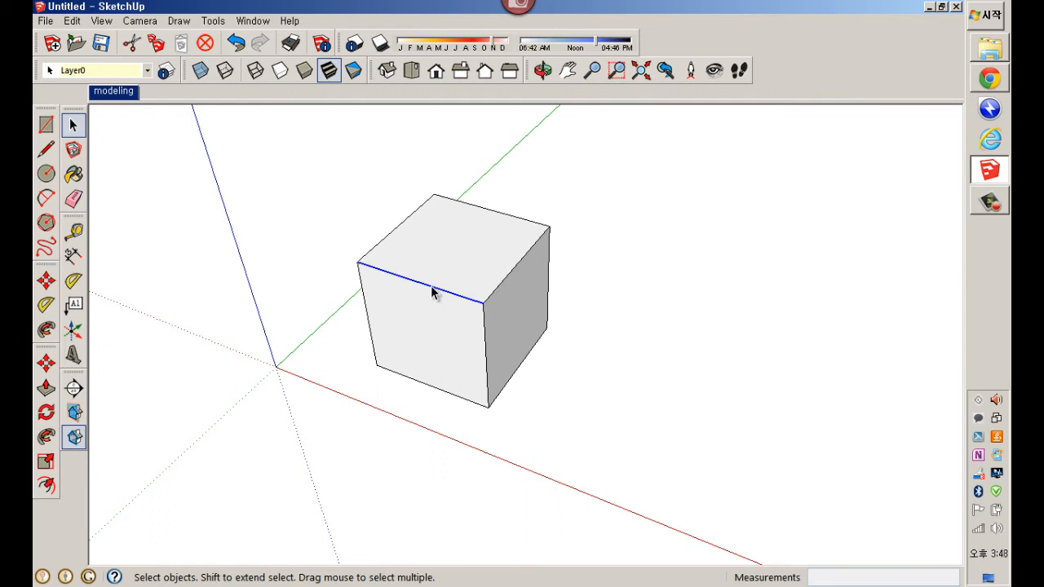
Select the cube's front face alone, window-select it together with its four edges, and clear the selection
{"action": "key", "text": "ctrl+t"}
{"action": "left_click", "coordinate": [394, 317]}
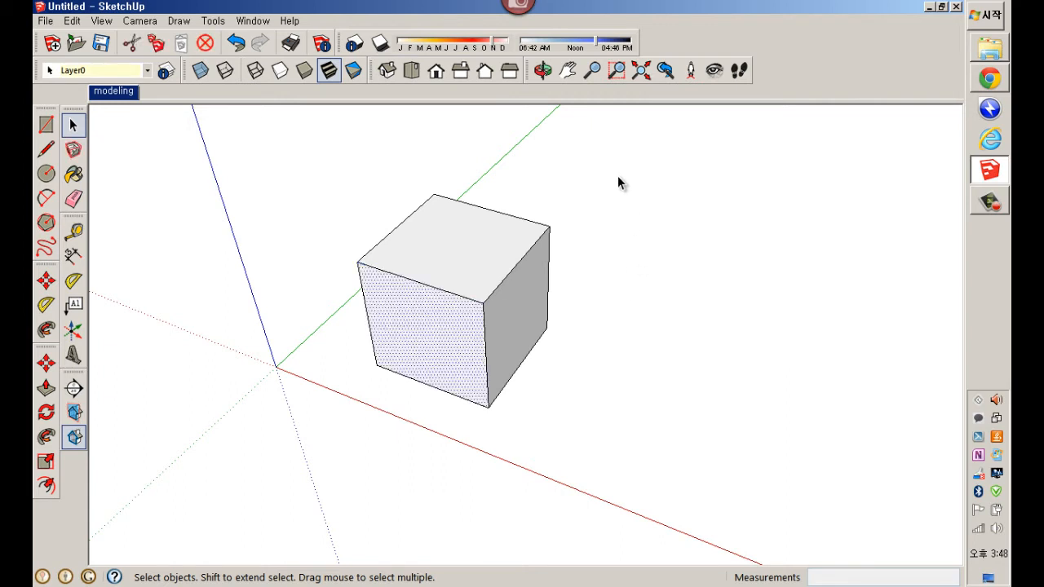
{"action": "left_click_drag", "start_coordinate": [618, 176], "coordinate": [878, 422]}
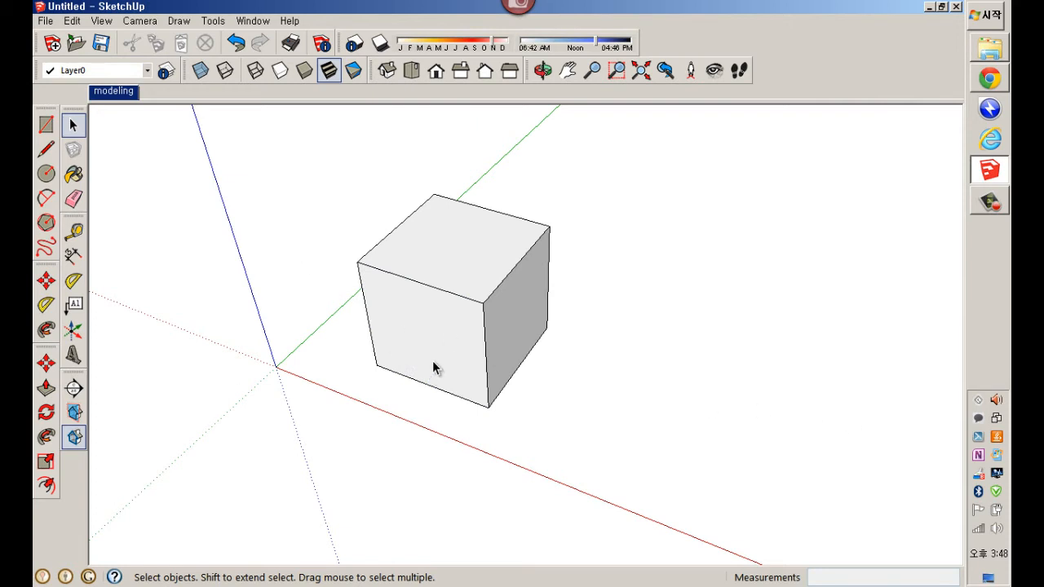
{"action": "left_click_drag", "start_coordinate": [312, 229], "coordinate": [504, 438]}
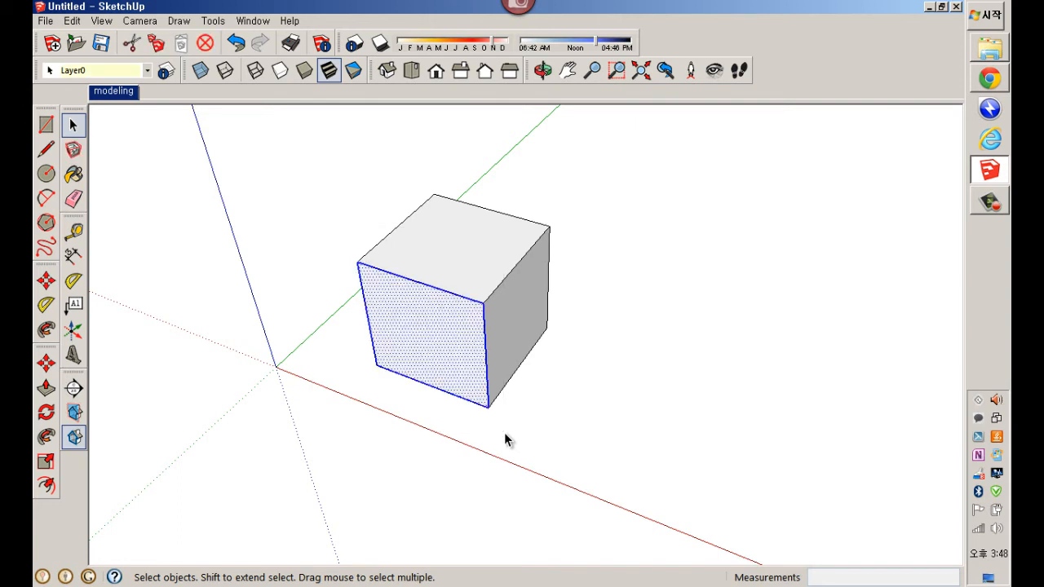
{"action": "left_click", "coordinate": [504, 439]}
Window-select the front face's top edge, replace it with the bottom edge alone, and clear the selection
{"action": "left_click_drag", "start_coordinate": [319, 225], "coordinate": [502, 329]}
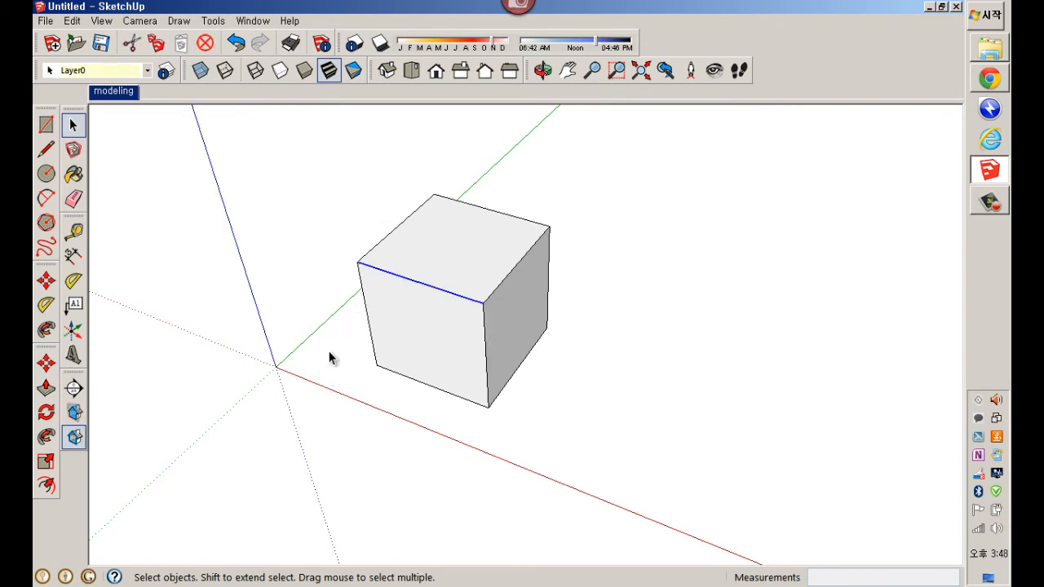
{"action": "left_click_drag", "start_coordinate": [329, 350], "coordinate": [522, 441]}
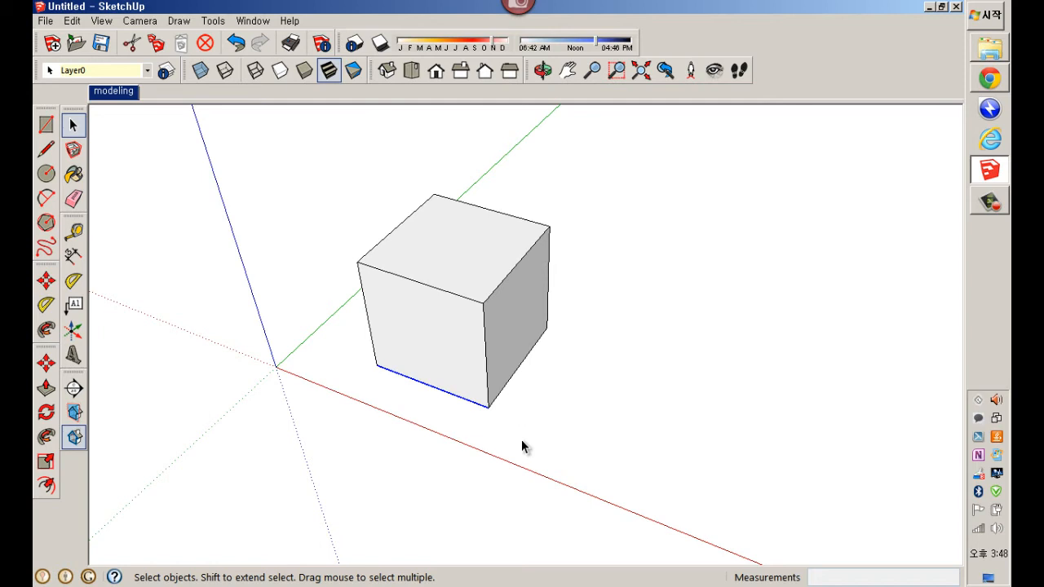
{"action": "left_click_drag", "start_coordinate": [854, 422], "coordinate": [652, 243]}
{"action": "left_click_drag", "start_coordinate": [653, 249], "coordinate": [652, 249]}
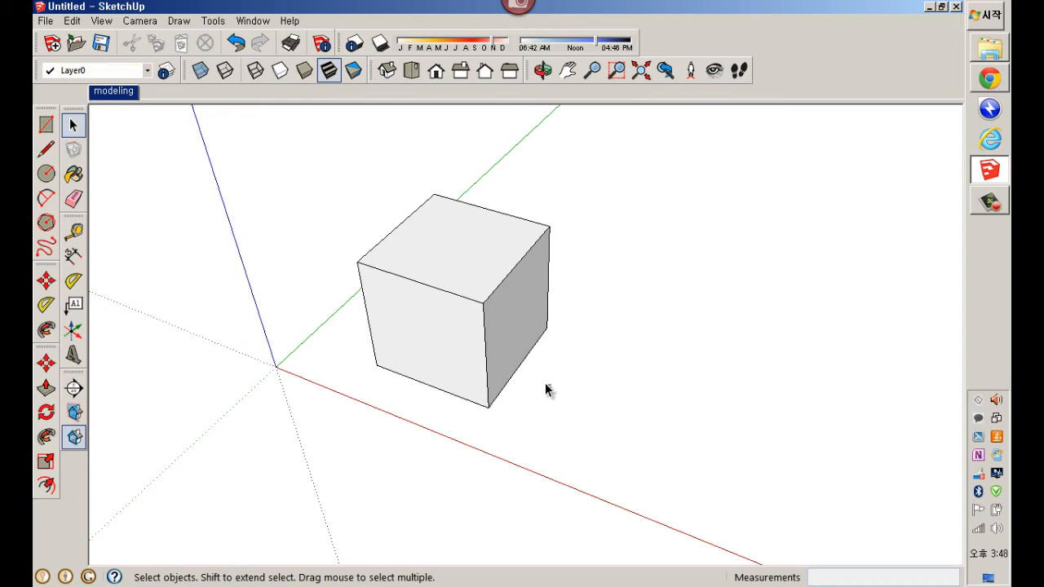
Crossing-select the right face with its bottom edge, replace that with everything touching the top rear-right corner, and clear the selection
{"action": "left_click_drag", "start_coordinate": [551, 392], "coordinate": [514, 356]}
{"action": "left_click_drag", "start_coordinate": [514, 356], "coordinate": [513, 354]}
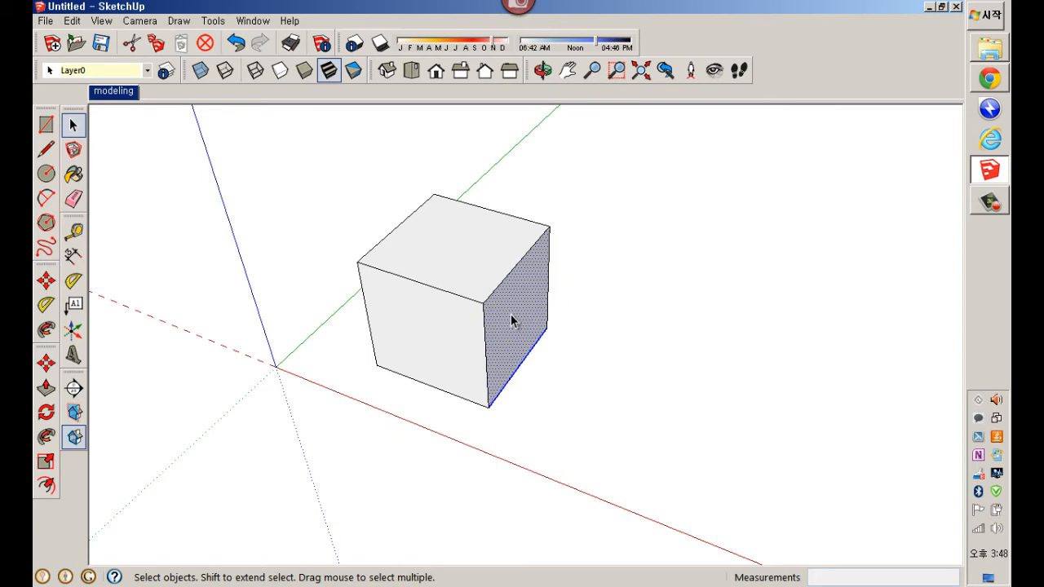
{"action": "left_click_drag", "start_coordinate": [616, 263], "coordinate": [514, 205]}
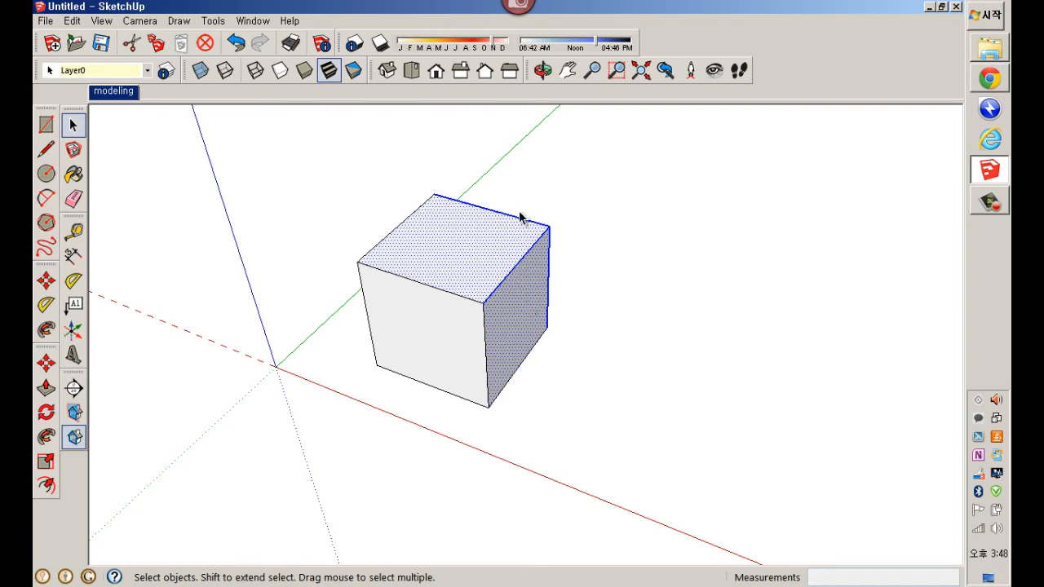
{"action": "left_click", "coordinate": [694, 323]}
{"action": "left_click_drag", "start_coordinate": [805, 429], "coordinate": [623, 229]}
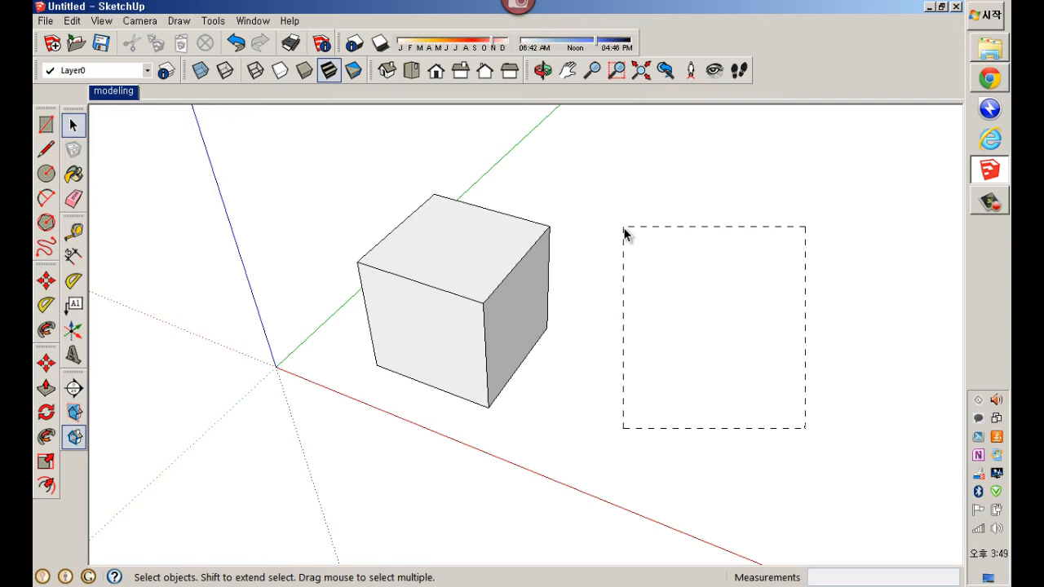
{"action": "left_click_drag", "start_coordinate": [623, 233], "coordinate": [617, 218]}
{"action": "left_click_drag", "start_coordinate": [586, 169], "coordinate": [883, 447]}
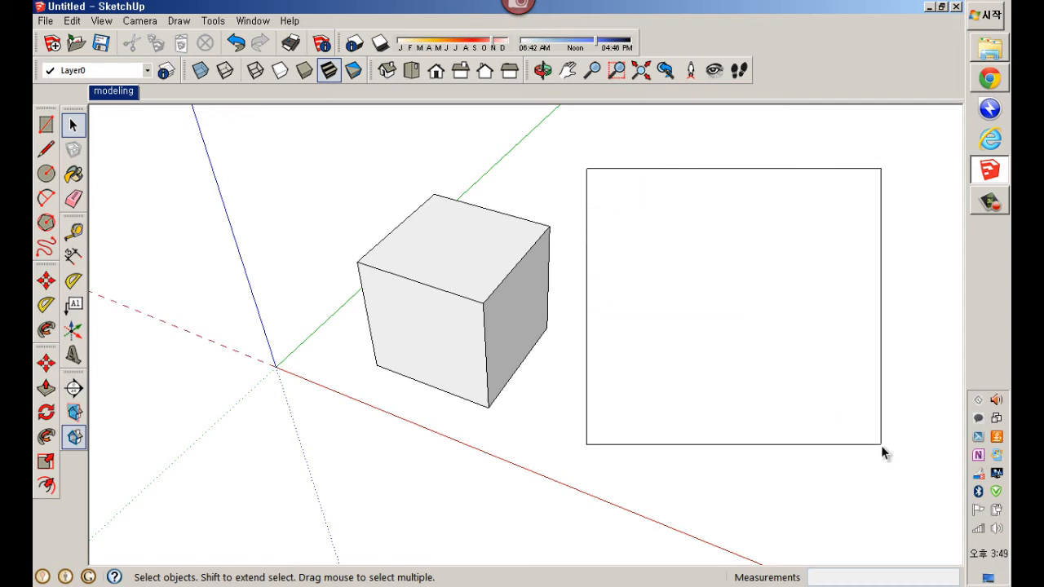
{"action": "left_click_drag", "start_coordinate": [881, 447], "coordinate": [882, 447]}
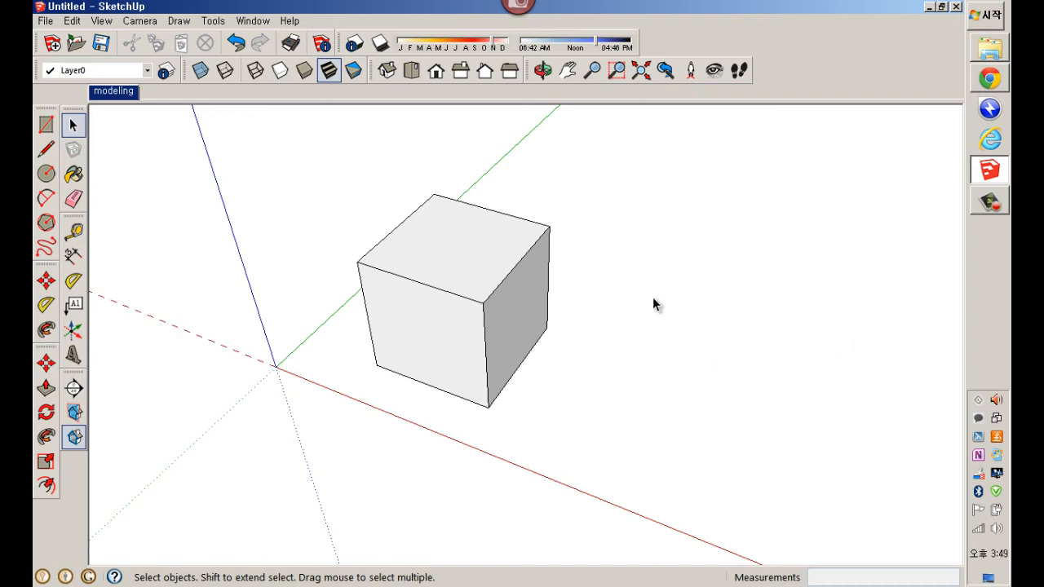
Crossing-select the faces and edges meeting at the cube's top rear-right corner, inspect them from behind, and clear the selection
{"action": "left_click_drag", "start_coordinate": [658, 298], "coordinate": [520, 197]}
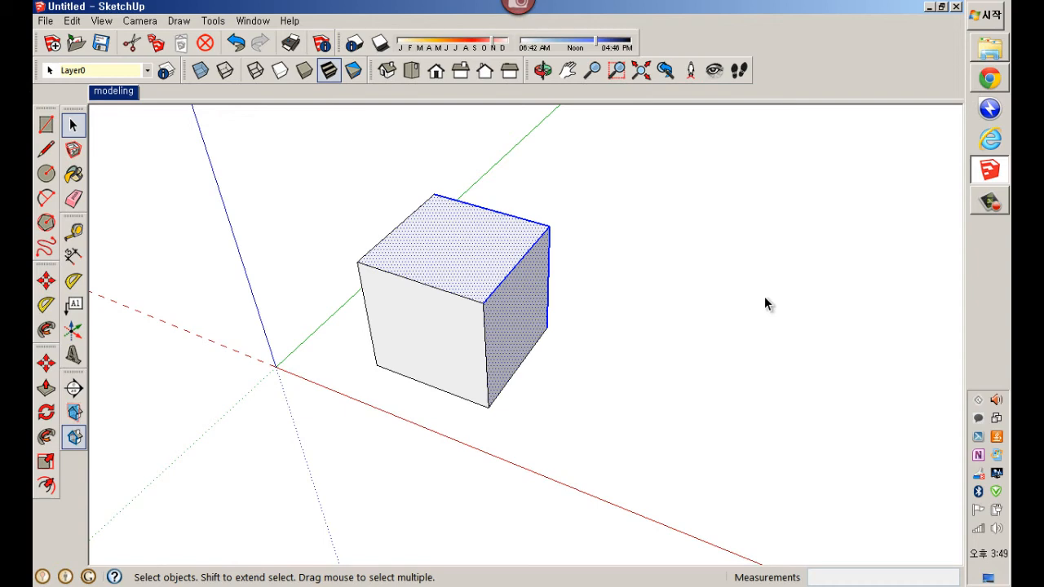
{"action": "middle_click_drag", "start_coordinate": [765, 297], "coordinate": [265, 247]}
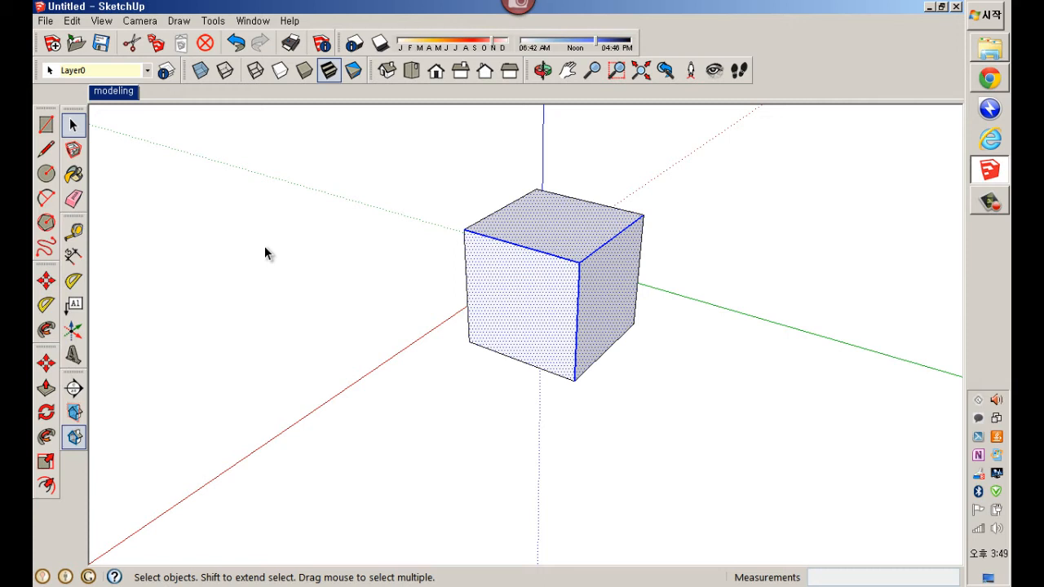
{"action": "middle_click_drag", "start_coordinate": [478, 378], "coordinate": [696, 408]}
{"action": "key", "text": "space"}
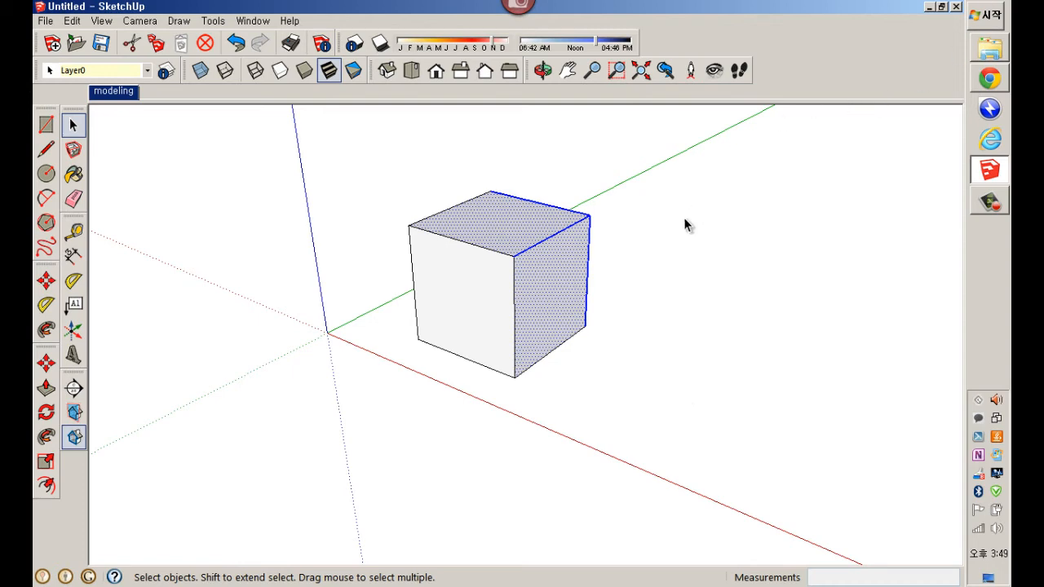
{"action": "middle_click_drag", "start_coordinate": [685, 226], "coordinate": [756, 252]}
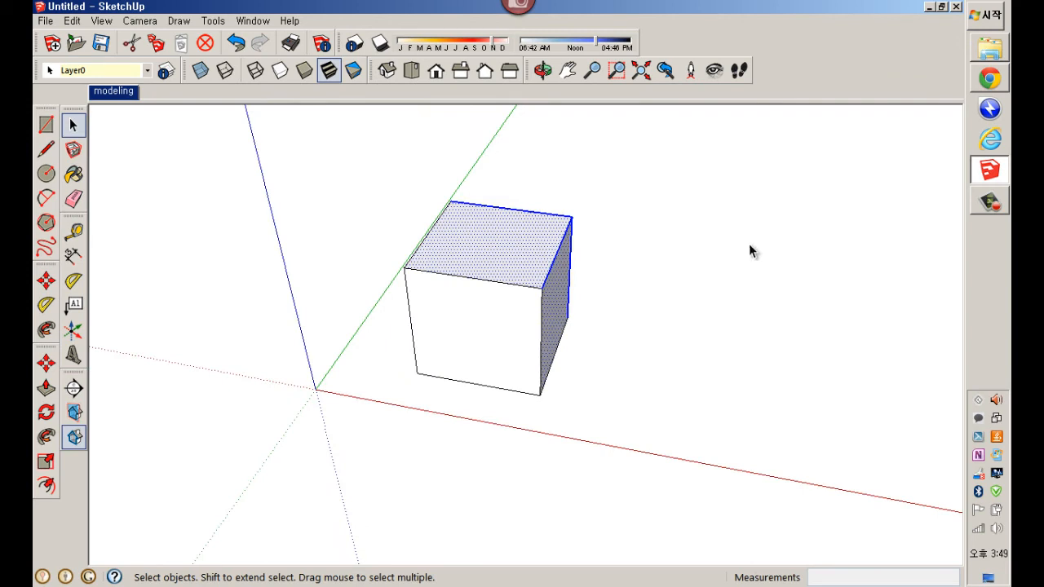
{"action": "left_click_drag", "start_coordinate": [607, 164], "coordinate": [919, 472]}
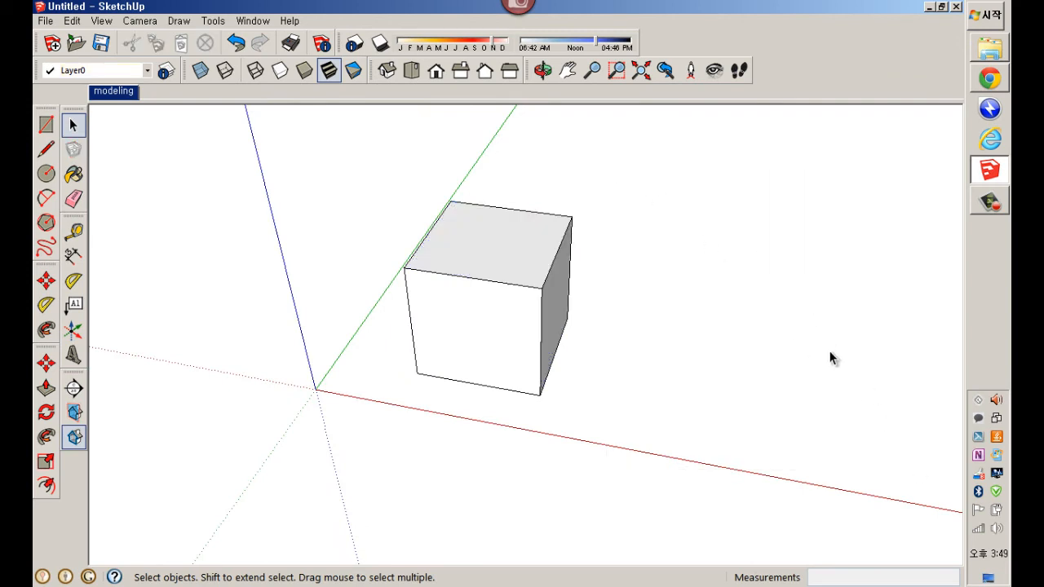
{"action": "left_click_drag", "start_coordinate": [833, 357], "coordinate": [748, 201]}
{"action": "left_click_drag", "start_coordinate": [656, 176], "coordinate": [868, 436]}
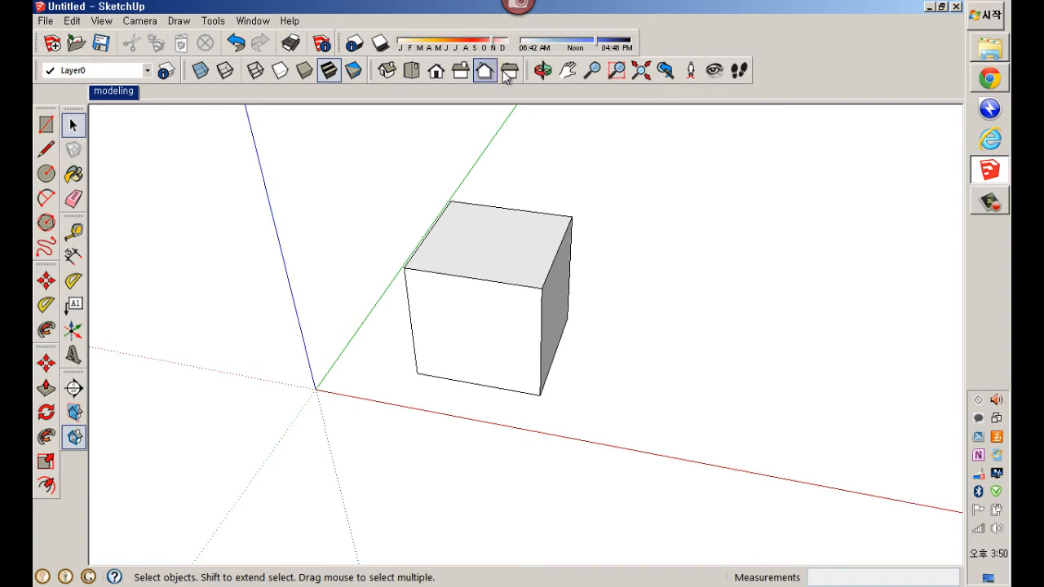
In the Right standard view, window-select the cube's rear face with its edges, inspect it from behind, and clear the selection
{"action": "left_click", "coordinate": [436, 71]}
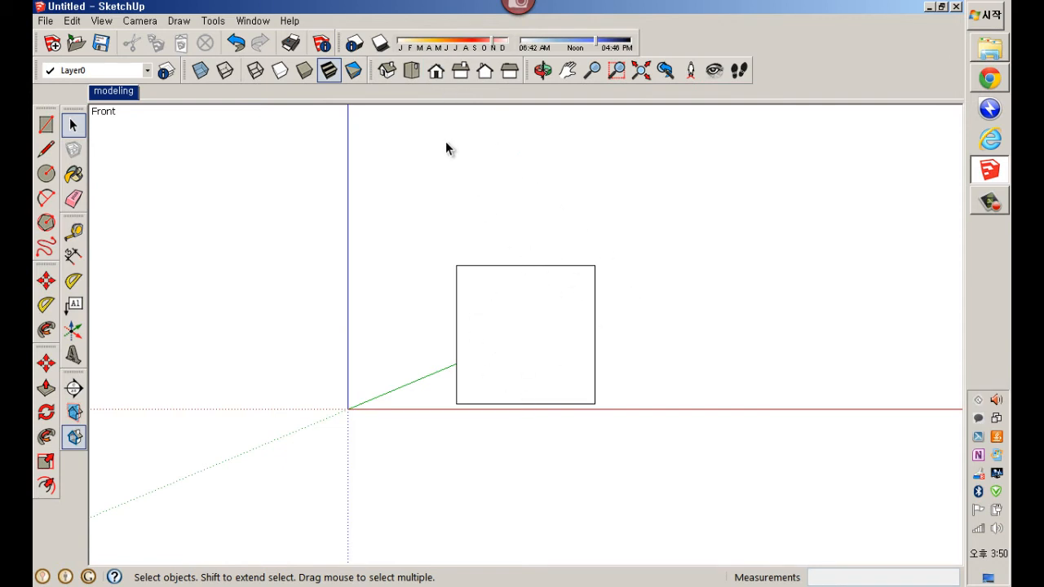
{"action": "left_click", "coordinate": [465, 75]}
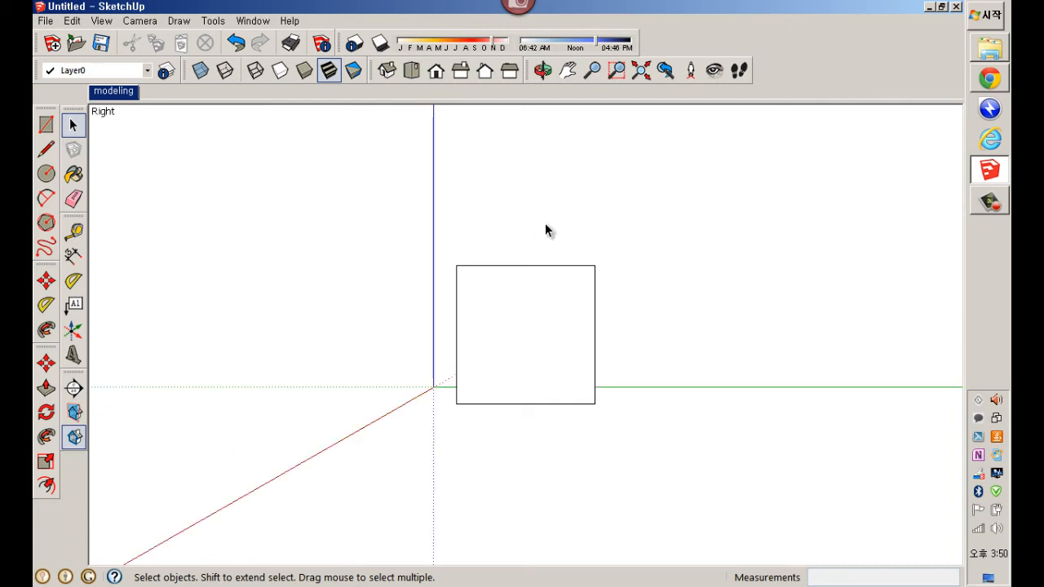
{"action": "left_click_drag", "start_coordinate": [545, 222], "coordinate": [691, 515]}
{"action": "middle_click_drag", "start_coordinate": [759, 420], "coordinate": [381, 430]}
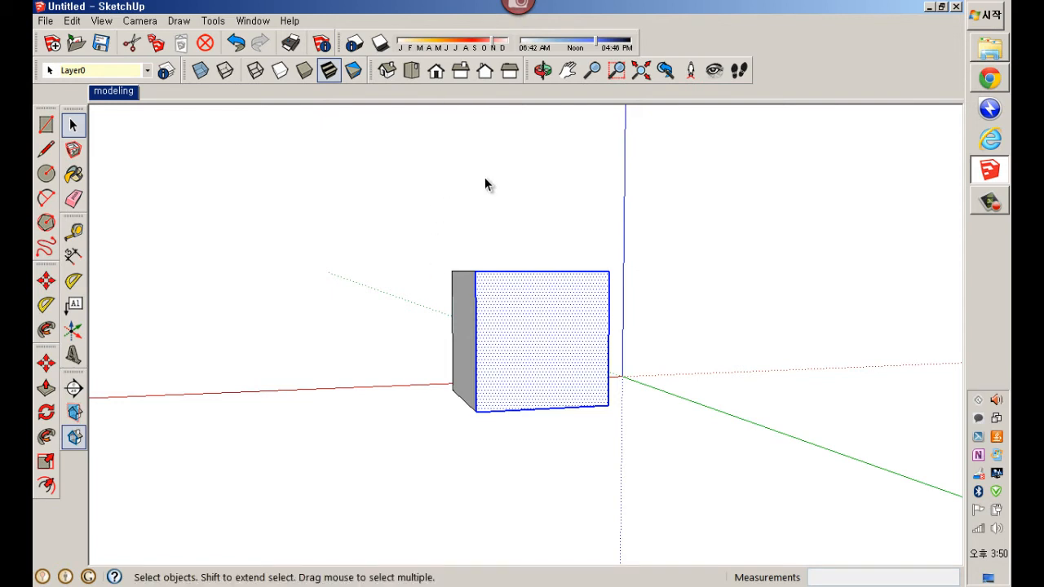
{"action": "left_click", "coordinate": [736, 272]}
Paint the cube's front face red with the Color_A01 material
{"action": "left_click", "coordinate": [391, 76]}
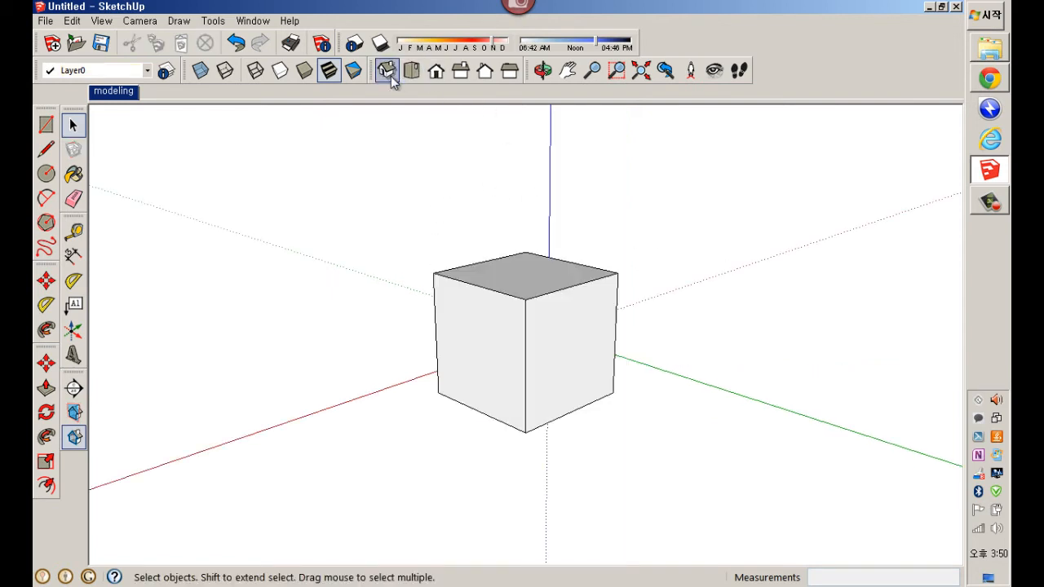
{"action": "middle_click_drag", "start_coordinate": [543, 368], "coordinate": [234, 254]}
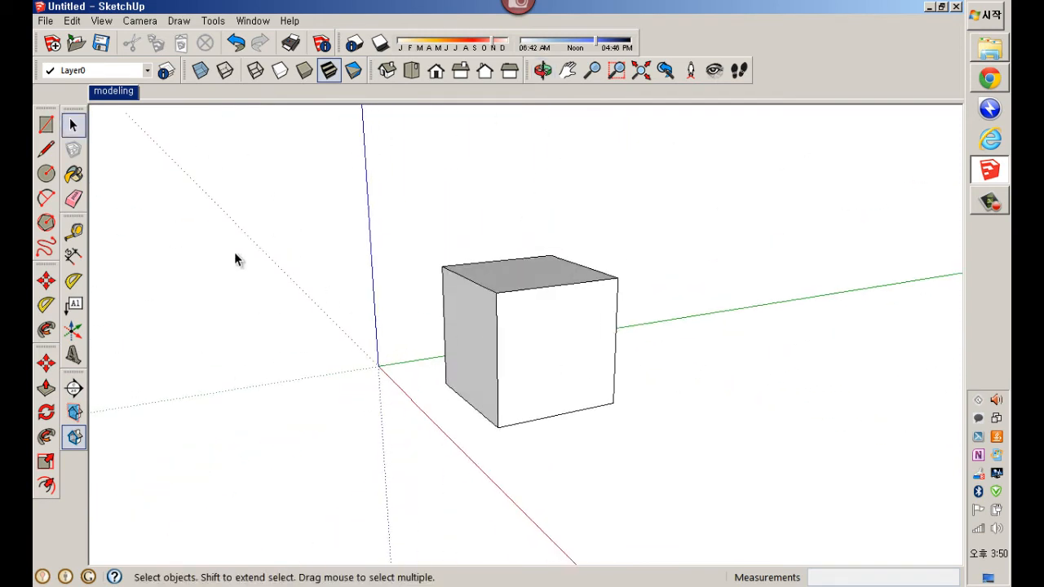
{"action": "left_click", "coordinate": [71, 196]}
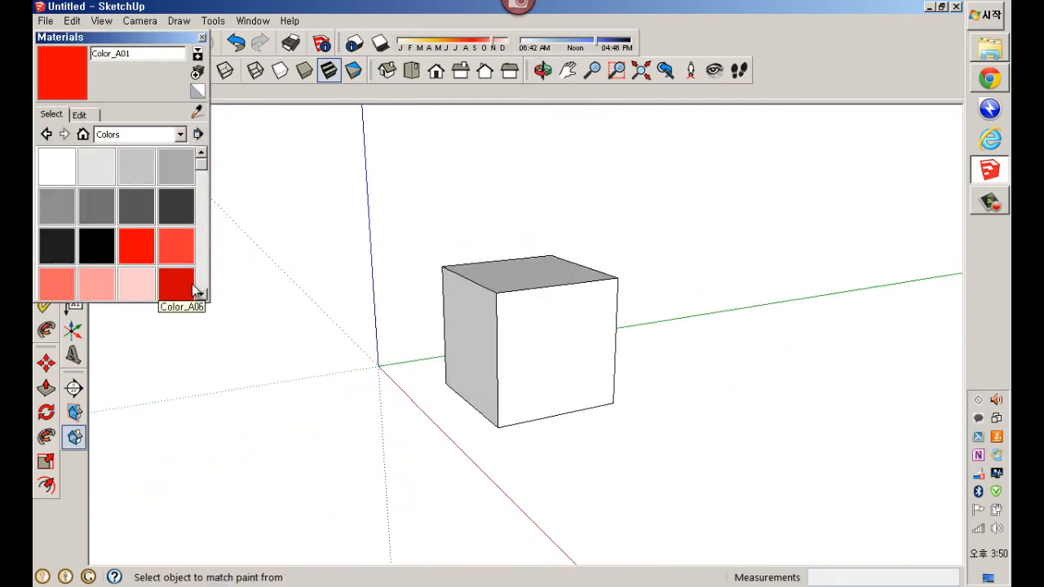
{"action": "left_click", "coordinate": [130, 269]}
{"action": "left_click", "coordinate": [478, 338]}
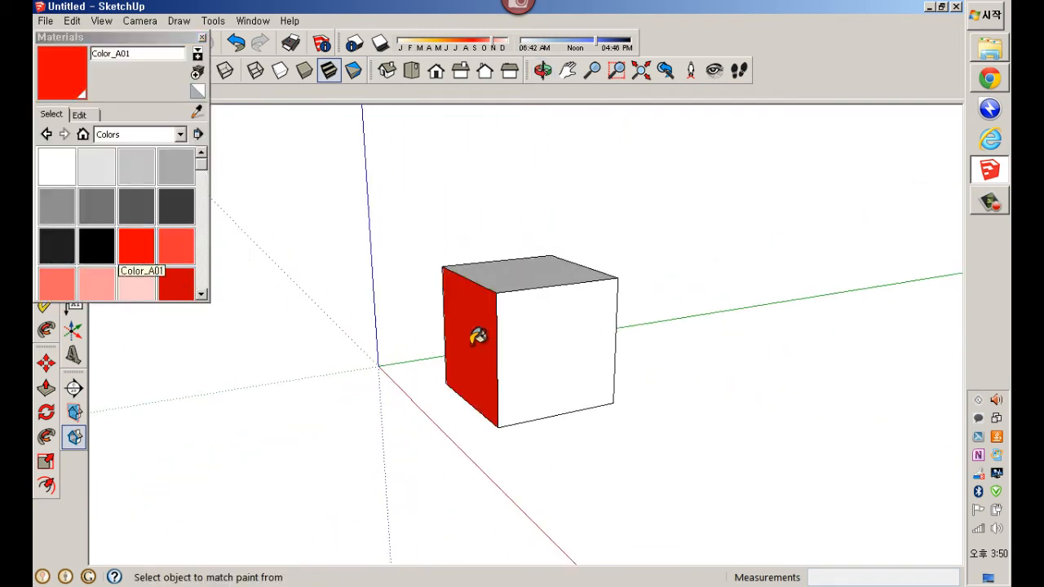
{"action": "left_click", "coordinate": [202, 37]}
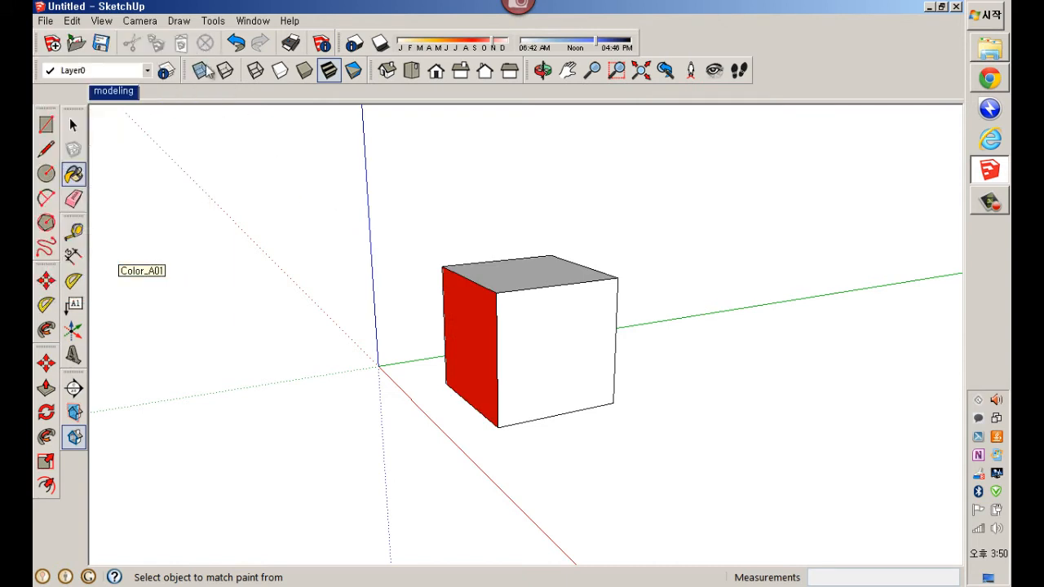
Window-select the red front face together with its bounding edges, and clear the selection
{"action": "middle_click_drag", "start_coordinate": [251, 345], "coordinate": [363, 362]}
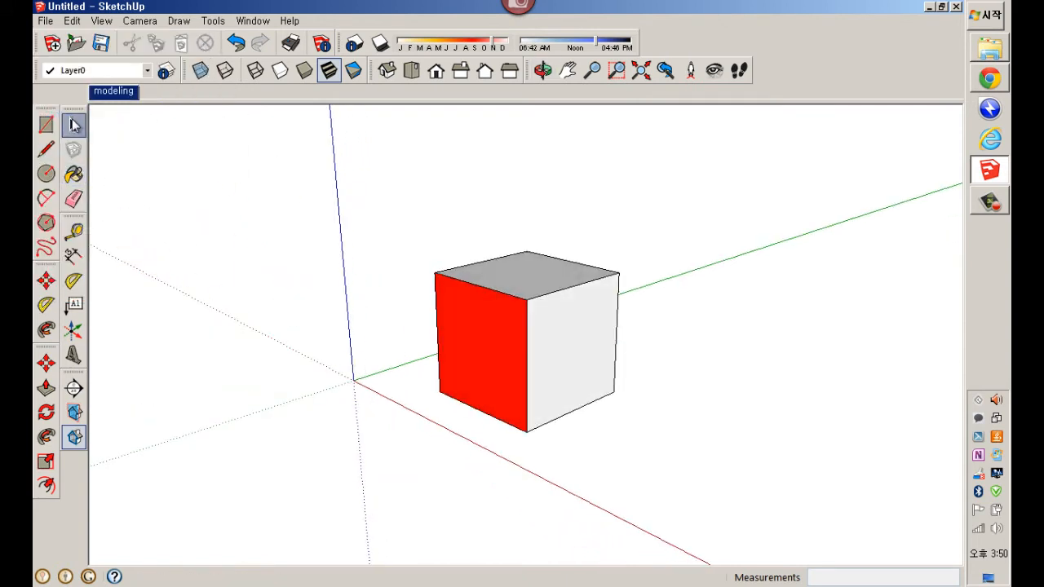
{"action": "left_click", "coordinate": [73, 124]}
{"action": "middle_click_drag", "start_coordinate": [464, 426], "coordinate": [417, 350]}
{"action": "left_click_drag", "start_coordinate": [370, 258], "coordinate": [555, 460]}
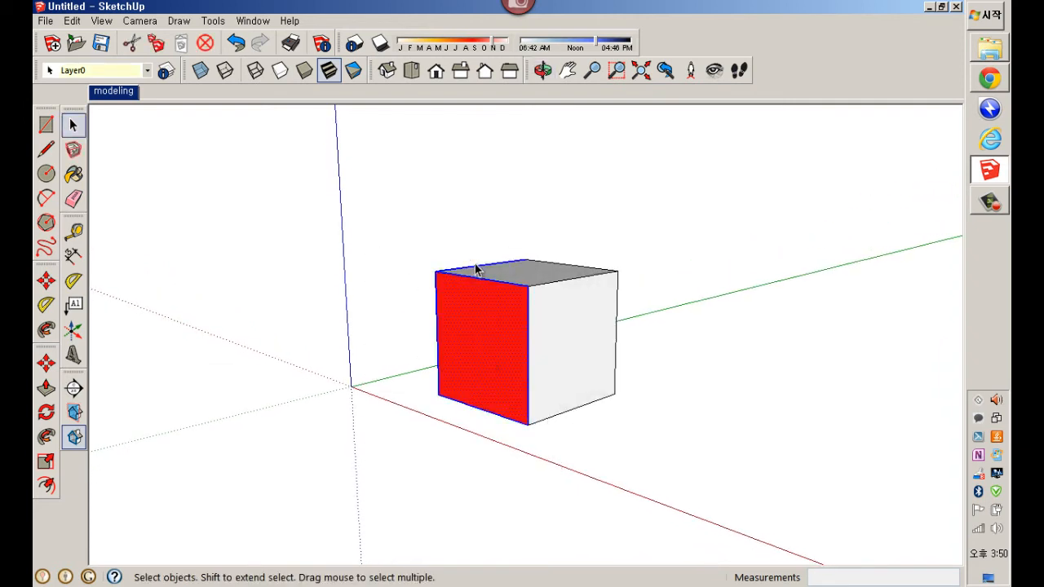
{"action": "left_click", "coordinate": [734, 426]}
Window-select the red face with its edges from a side view, clearing the previous selection first, and inspect it by orbiting
{"action": "middle_click_drag", "start_coordinate": [606, 441], "coordinate": [613, 465]}
{"action": "left_click_drag", "start_coordinate": [559, 399], "coordinate": [560, 400]}
{"action": "left_click", "coordinate": [752, 419]}
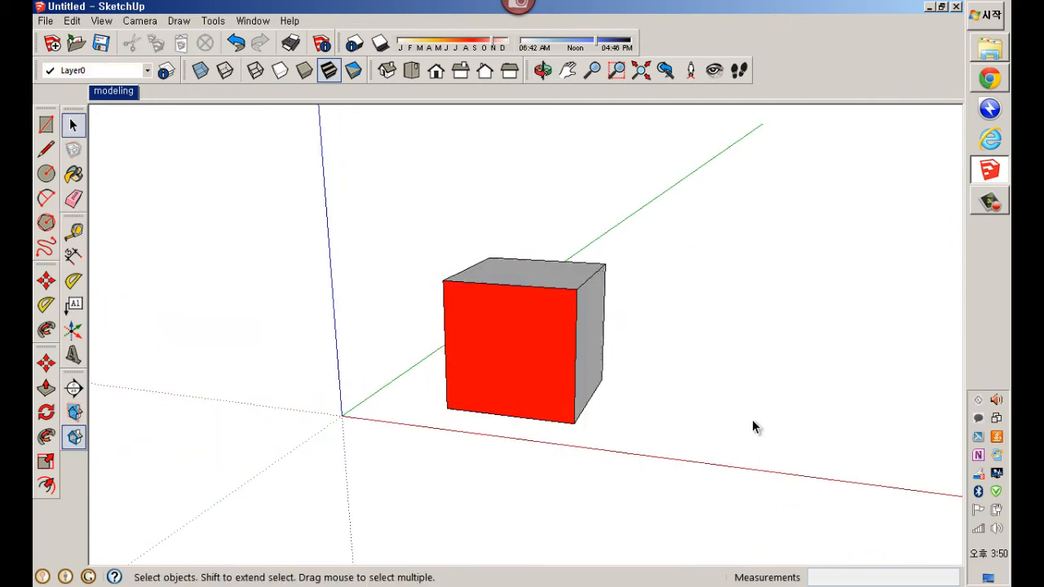
{"action": "middle_click_drag", "start_coordinate": [752, 419], "coordinate": [730, 425]}
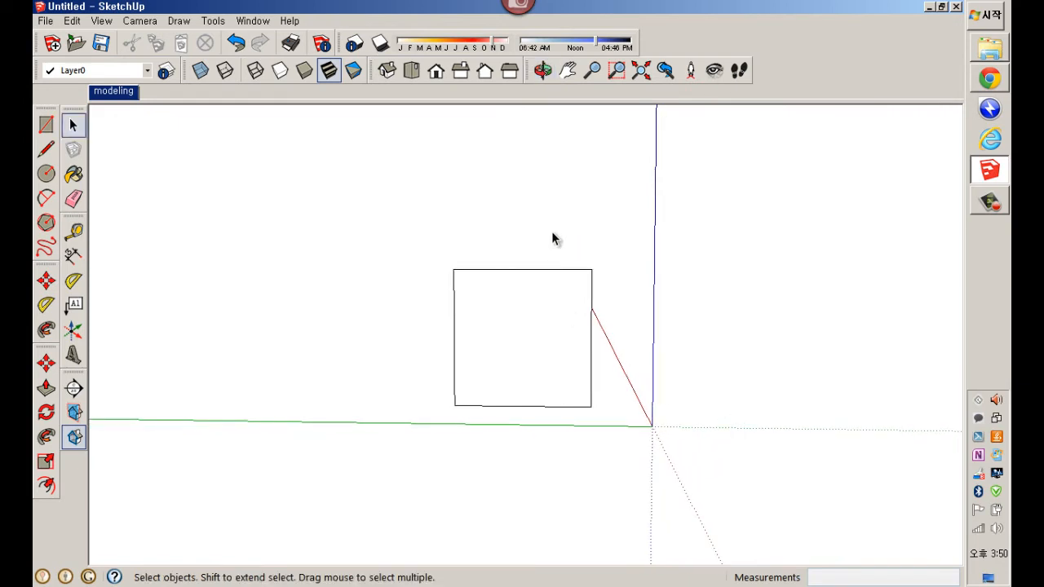
{"action": "left_click_drag", "start_coordinate": [551, 228], "coordinate": [707, 520]}
{"action": "middle_click_drag", "start_coordinate": [783, 408], "coordinate": [527, 467]}
{"action": "middle_click_drag", "start_coordinate": [750, 457], "coordinate": [591, 438]}
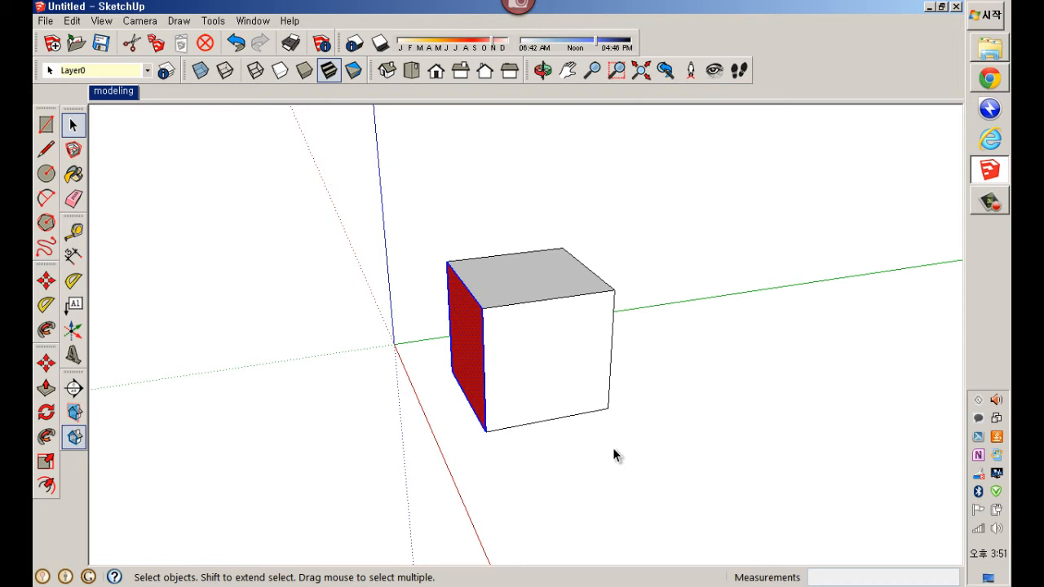
Window-select the cube's face opposite the red one from a side view
{"action": "middle_click_drag", "start_coordinate": [612, 455], "coordinate": [636, 417]}
{"action": "middle_click_drag", "start_coordinate": [601, 286], "coordinate": [578, 239]}
{"action": "left_click_drag", "start_coordinate": [578, 239], "coordinate": [665, 499]}
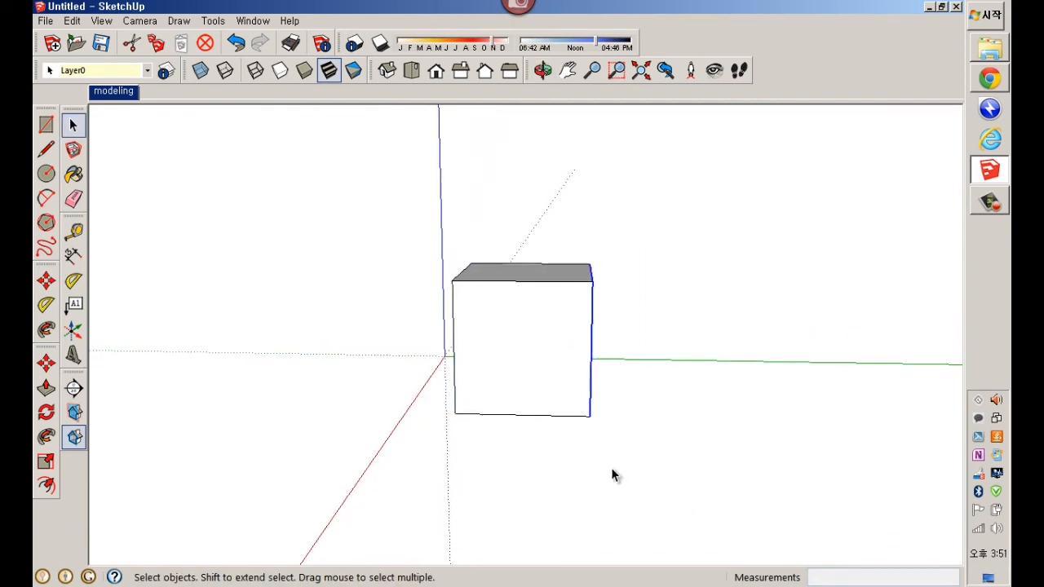
Window-select the cube's top face with its edges, inspect it from the red-face side, and clear the selection
{"action": "middle_click_drag", "start_coordinate": [612, 473], "coordinate": [514, 335]}
{"action": "left_click_drag", "start_coordinate": [410, 239], "coordinate": [687, 302]}
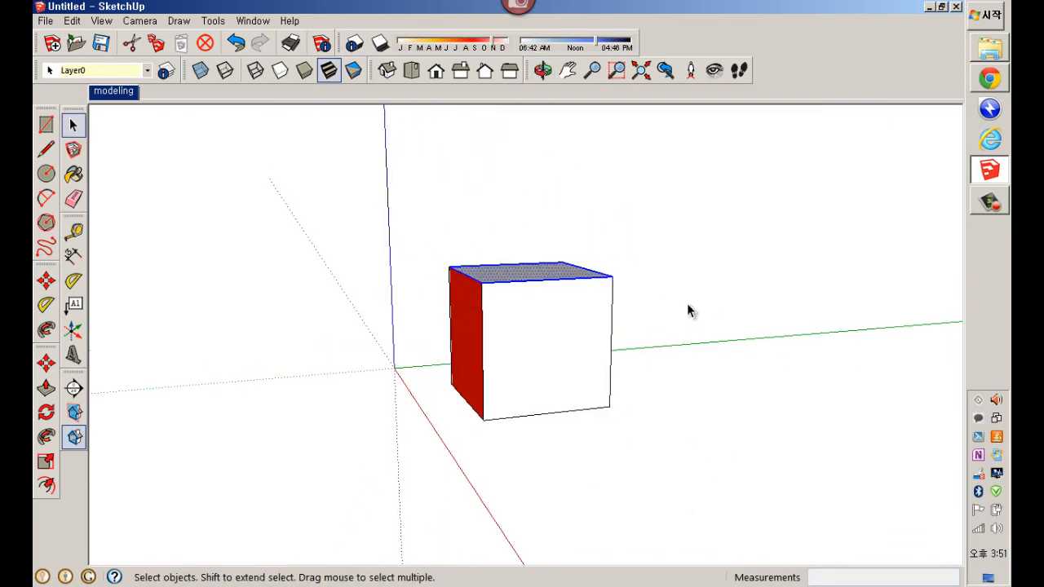
{"action": "middle_click_drag", "start_coordinate": [692, 394], "coordinate": [689, 440]}
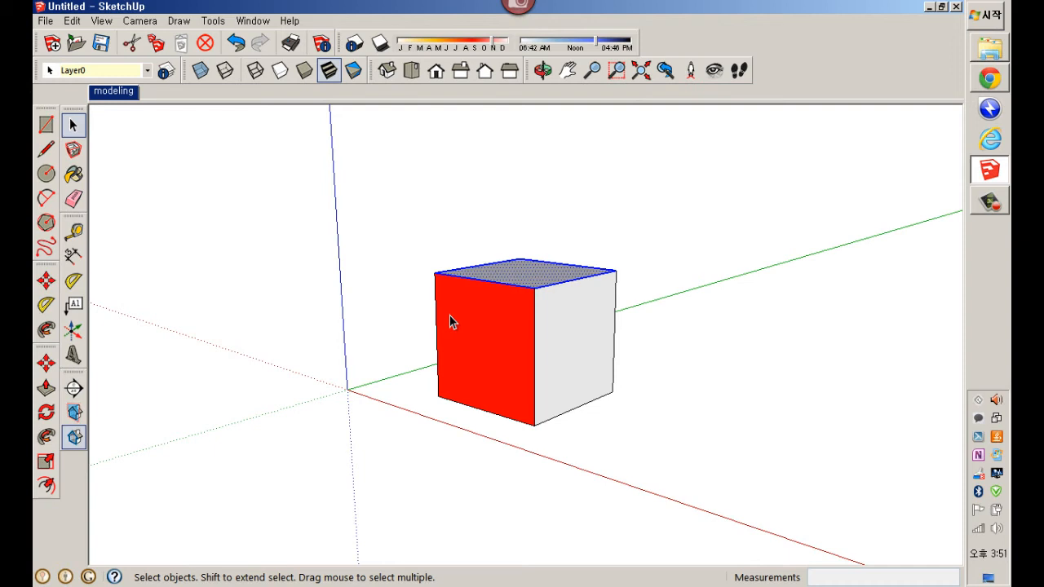
{"action": "left_click", "coordinate": [665, 254]}
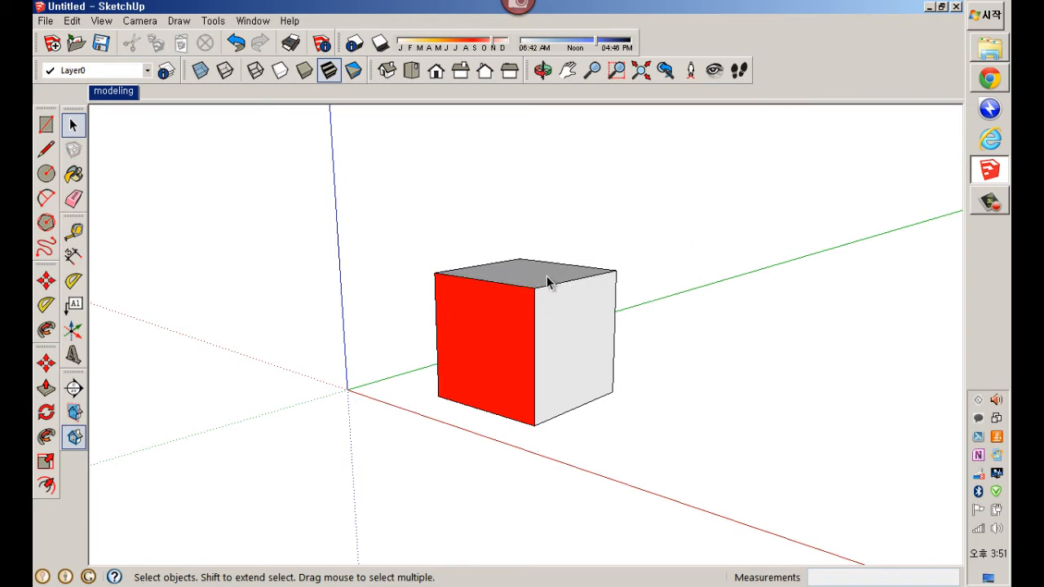
Select the entire cube and place a copy of it beside the original along the red axis with the Move tool
{"action": "triple_click", "coordinate": [463, 339]}
{"action": "key", "text": "m"}
{"action": "left_click", "coordinate": [540, 450]}
{"action": "key", "text": "ctrl"}
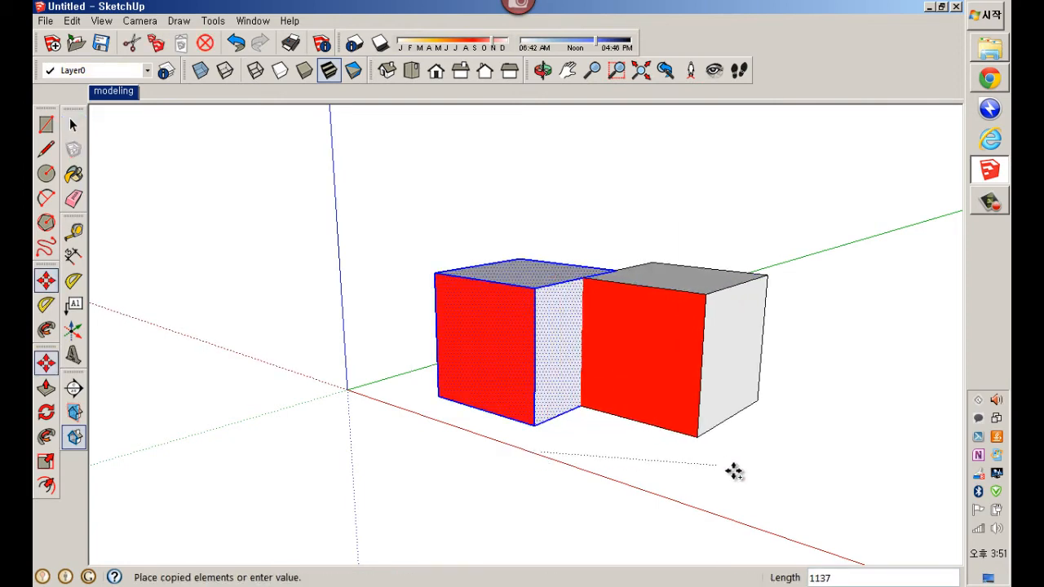
{"action": "left_click", "coordinate": [866, 510]}
{"action": "key", "text": "space"}
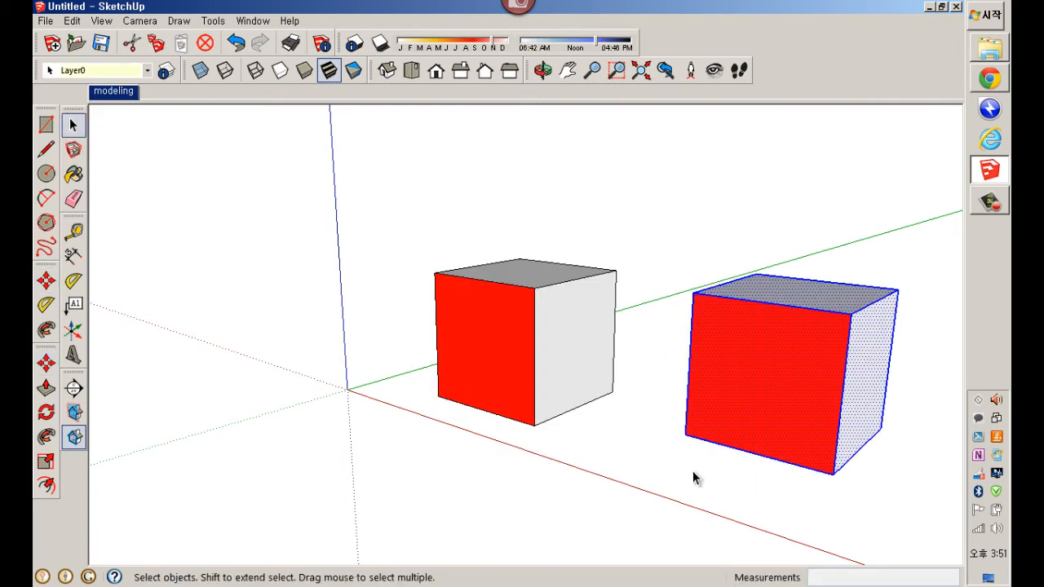
Frame both cubes in the view, window-select them together, and clear the selection
{"action": "middle_click_drag", "start_coordinate": [692, 471], "coordinate": [581, 474]}
{"action": "left_click", "coordinate": [556, 426]}
{"action": "left_click_drag", "start_coordinate": [272, 168], "coordinate": [877, 498]}
{"action": "left_click", "coordinate": [848, 485]}
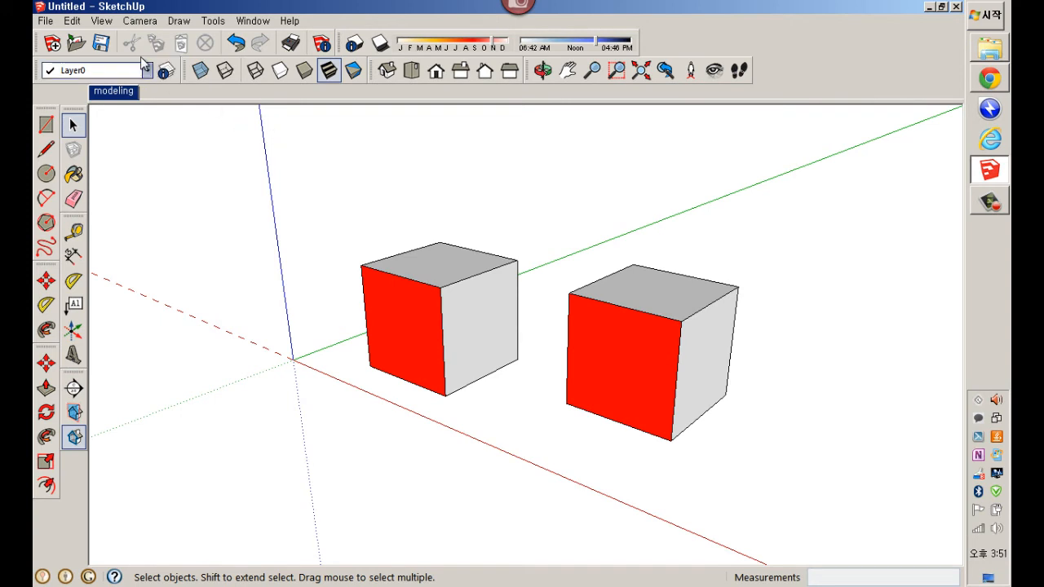
Repeatedly select all geometry of both cubes with the Select All command, clearing the selection each time
{"action": "left_click", "coordinate": [72, 20]}
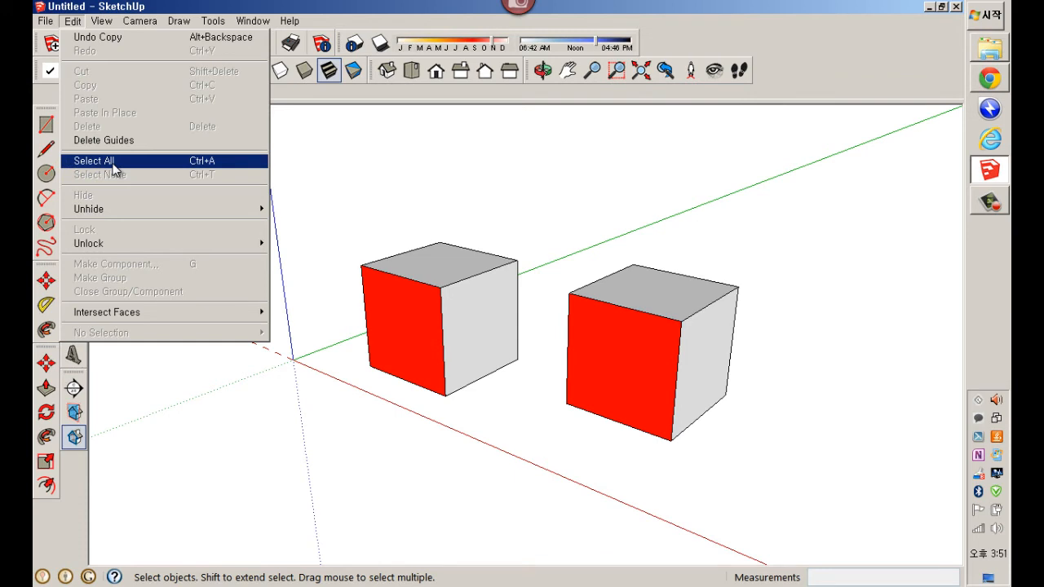
{"action": "left_click", "coordinate": [193, 164]}
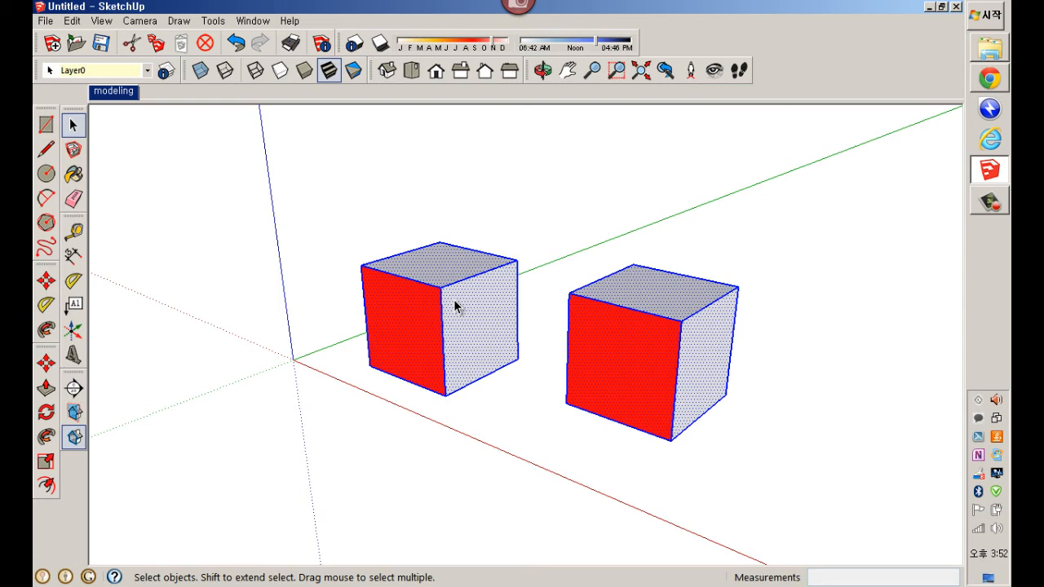
{"action": "left_click", "coordinate": [531, 229]}
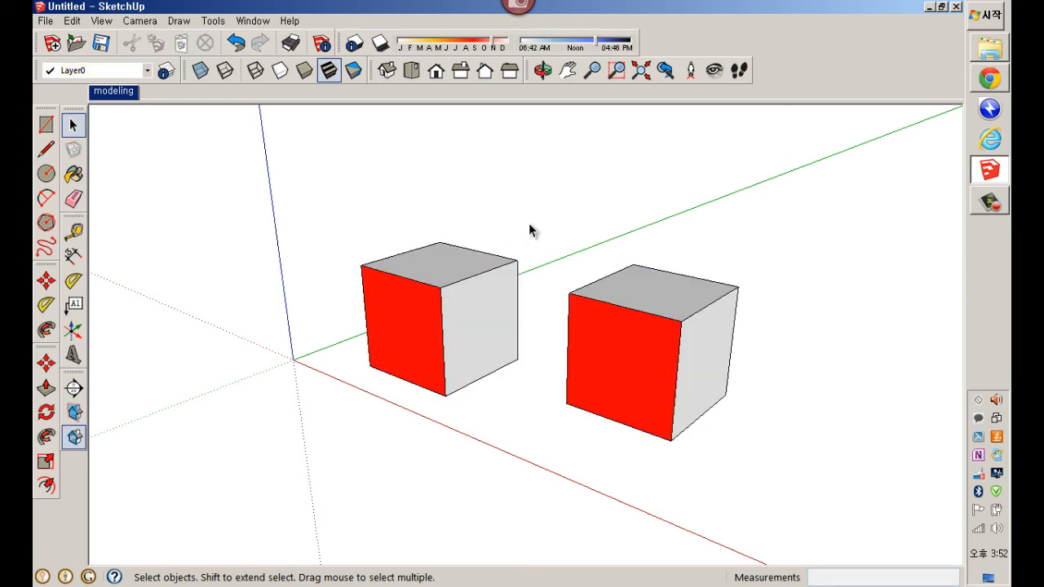
{"action": "left_click", "coordinate": [73, 21]}
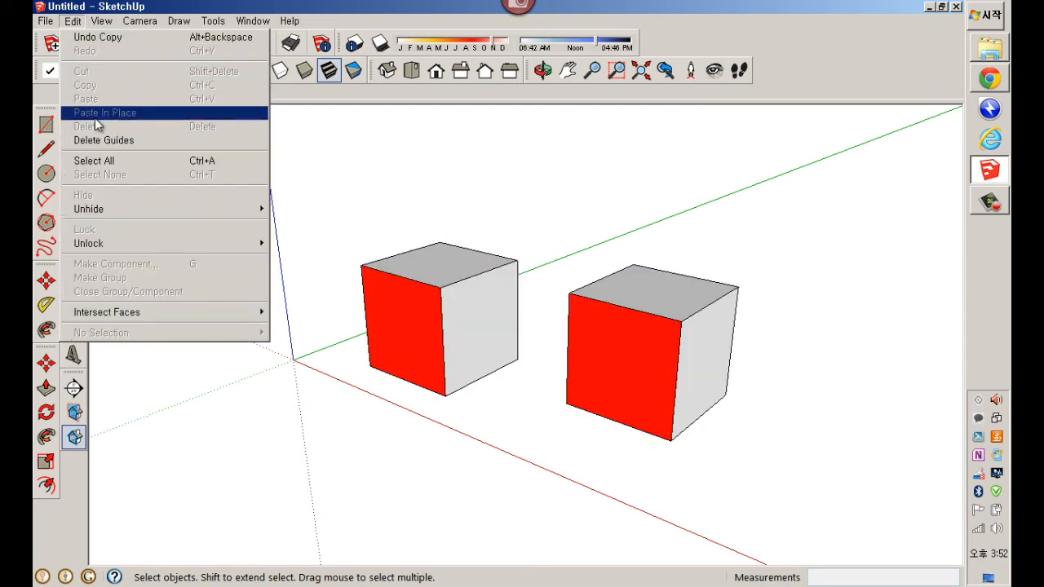
{"action": "left_click", "coordinate": [102, 161]}
{"action": "left_click", "coordinate": [610, 196]}
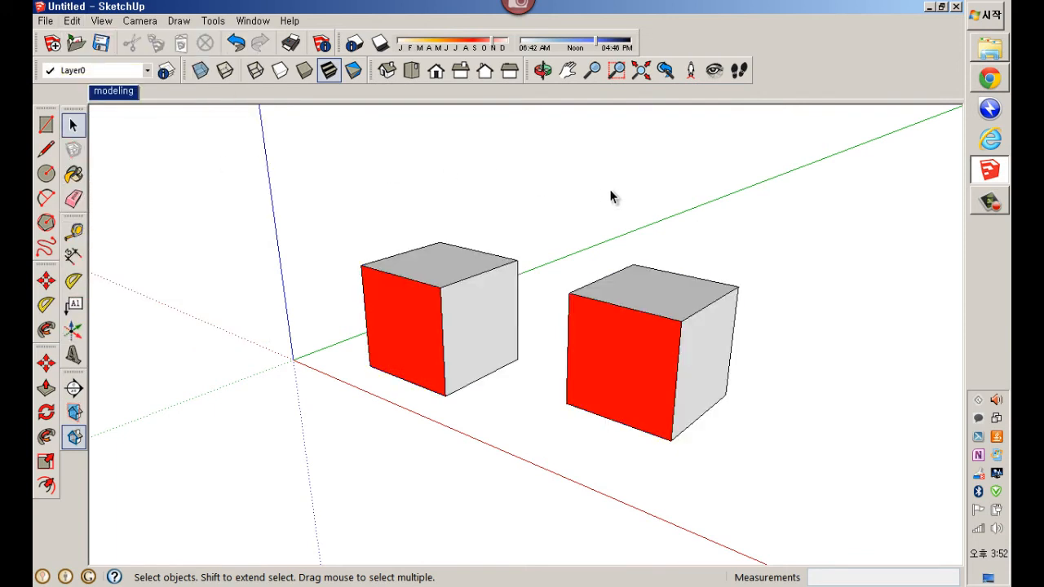
{"action": "key", "text": "ctrl+a"}
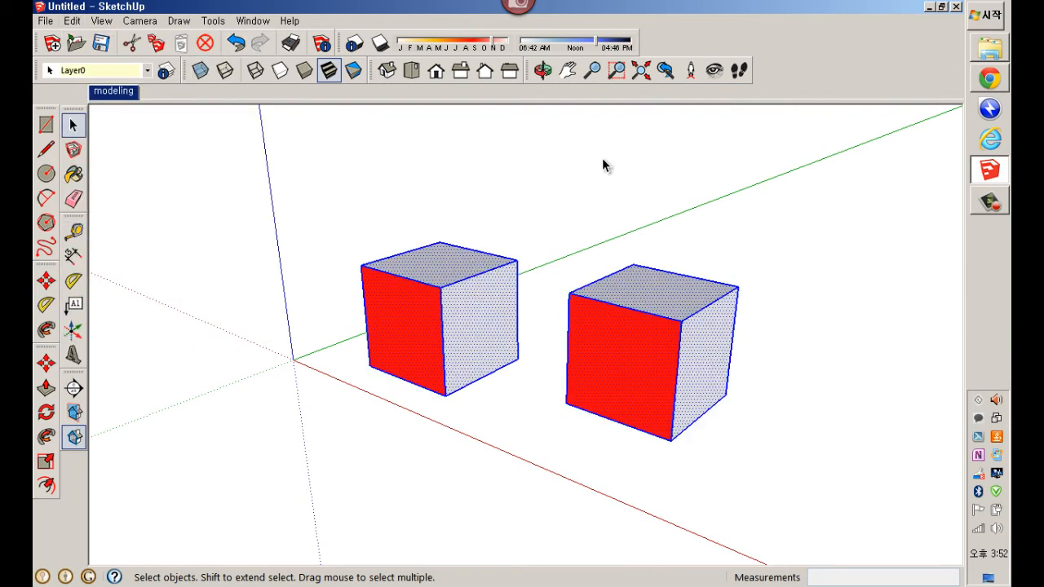
{"action": "left_click", "coordinate": [830, 204]}
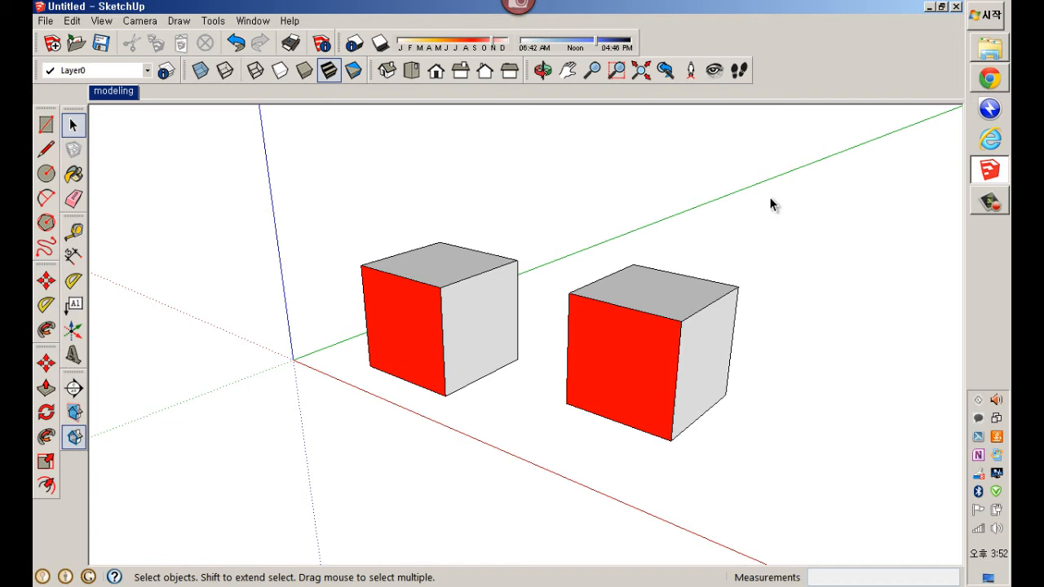
Window-select both cubes and deselect them with Select None, then window-select them again and clear the selection
{"action": "left_click_drag", "start_coordinate": [238, 209], "coordinate": [850, 460]}
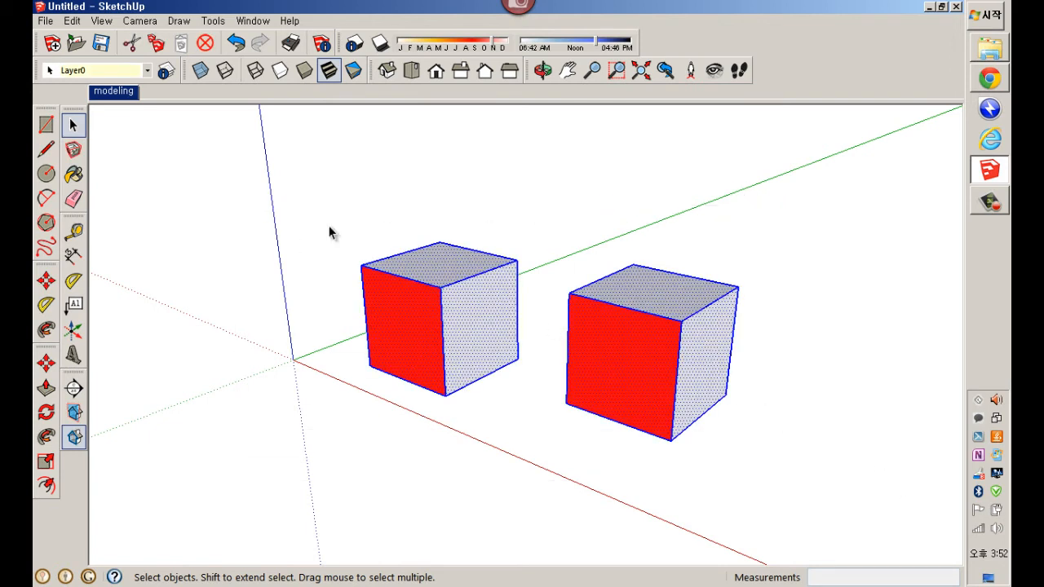
{"action": "left_click", "coordinate": [71, 21]}
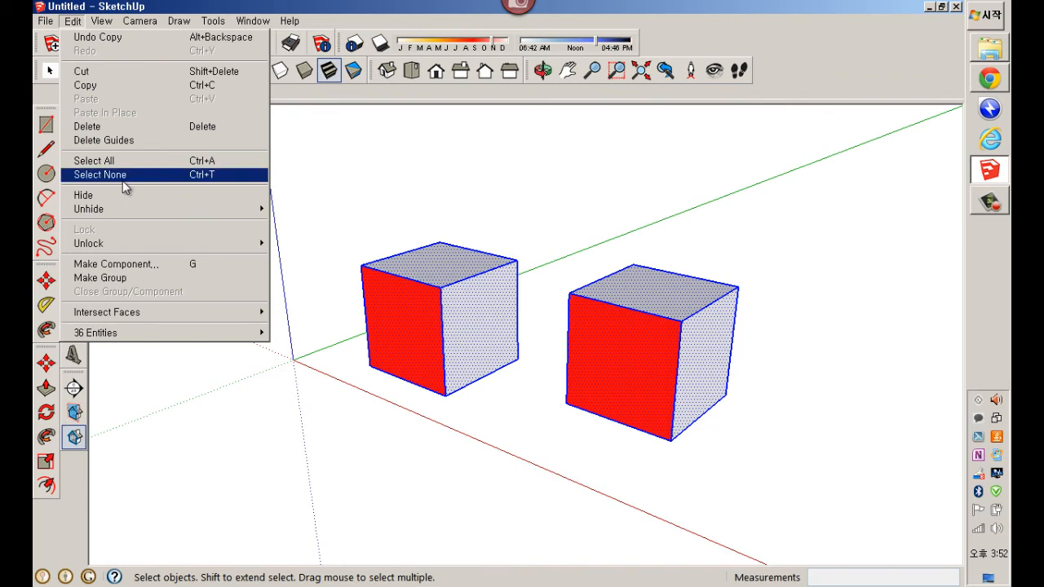
{"action": "left_click", "coordinate": [224, 177]}
{"action": "left_click_drag", "start_coordinate": [299, 180], "coordinate": [852, 507]}
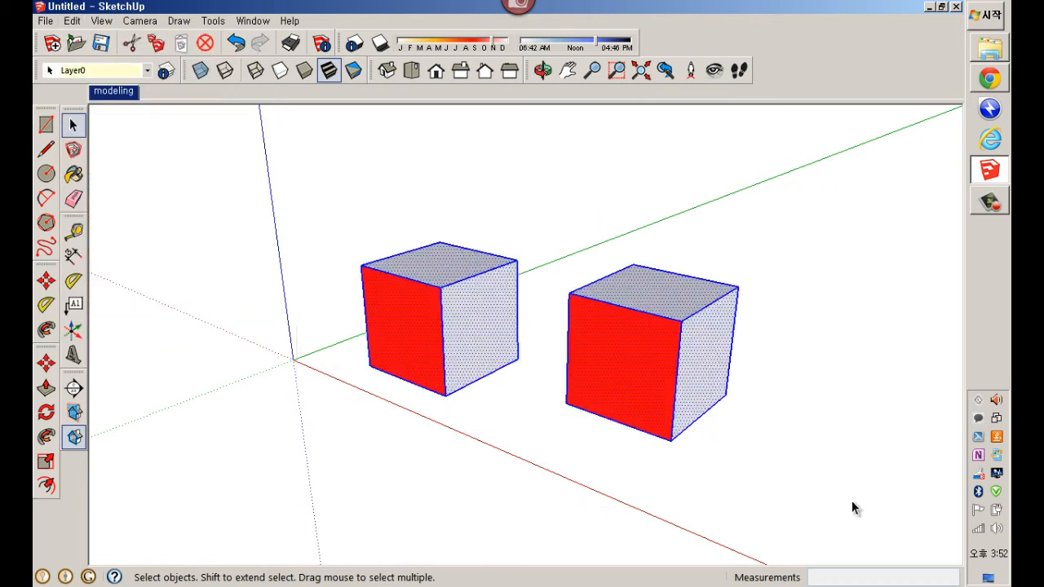
{"action": "left_click", "coordinate": [807, 201]}
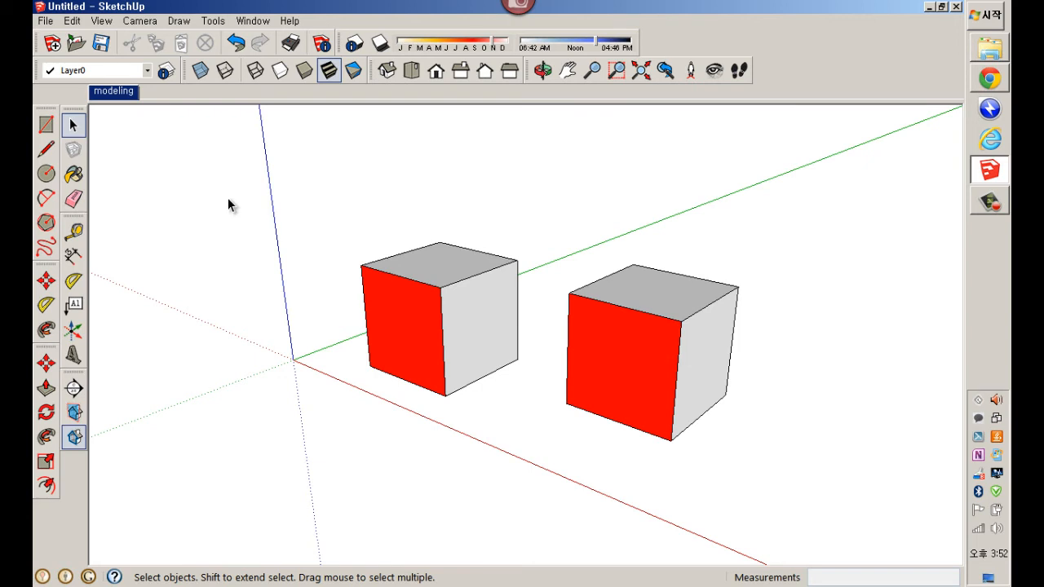
Select both cubes at once and delete them
{"action": "key", "text": "ctrl+a"}
{"action": "key", "text": "Delete"}
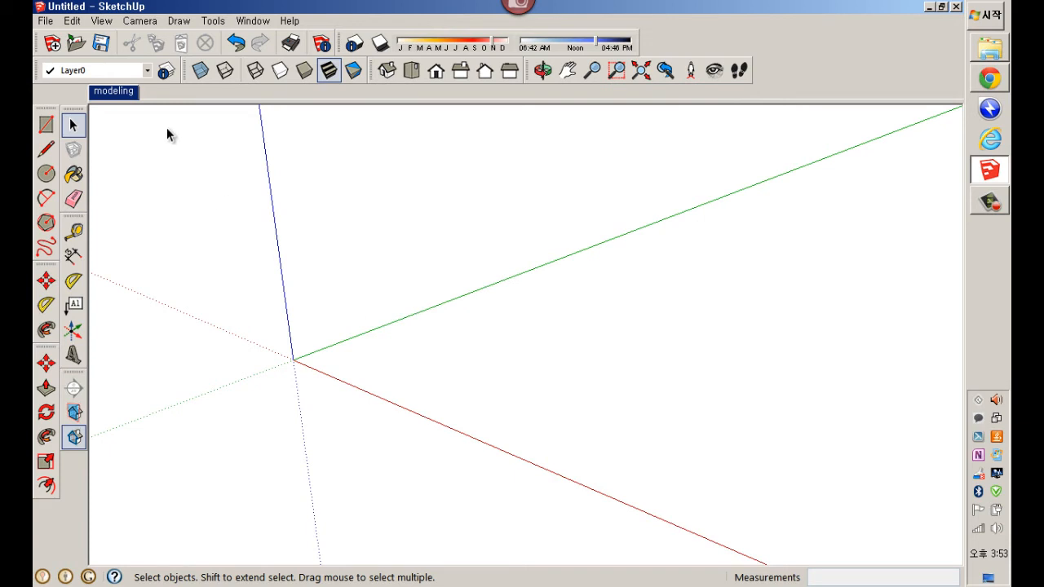
Draw a 1000 by 1000 rectangle on the ground plane between the red and green axes
{"action": "key", "text": "r"}
{"action": "left_click", "coordinate": [407, 366]}
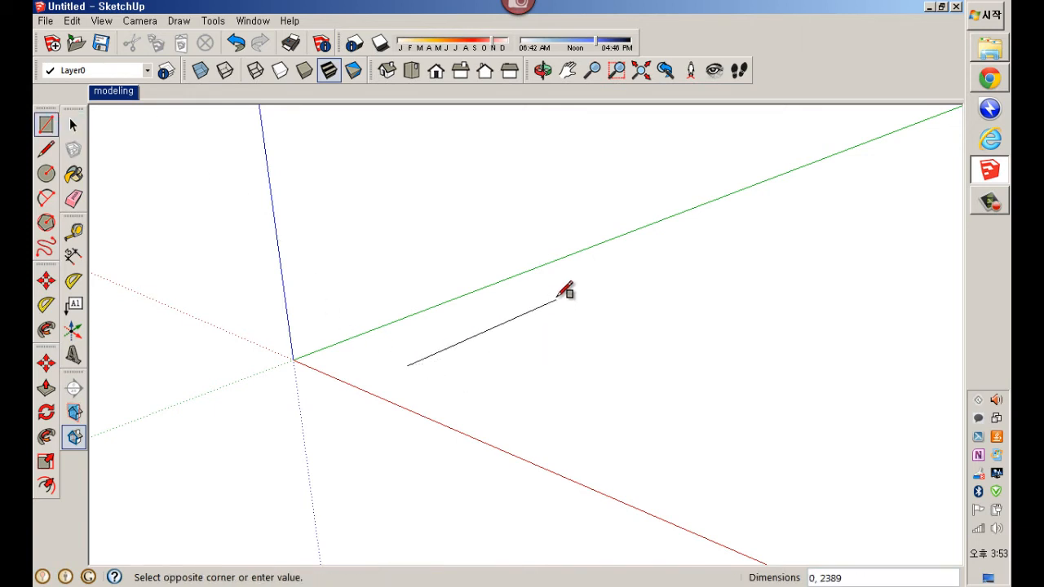
{"action": "type", "text": "1000,1"}
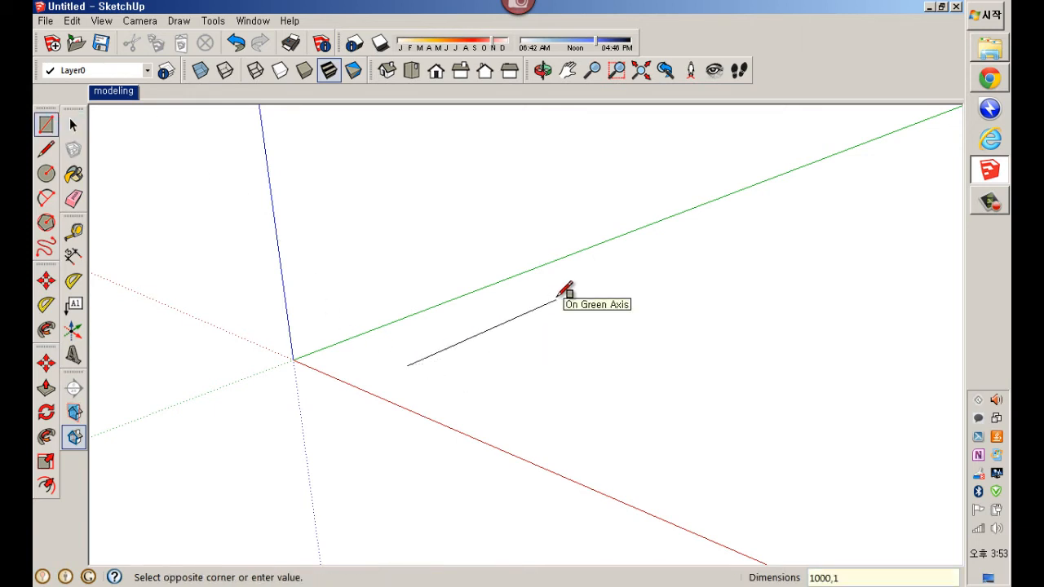
{"action": "type", "text": "0000"}
{"action": "key", "text": "Return"}
Extrude the square upward by 1000 with Push/Pull to form a cube
{"action": "key", "text": "p"}
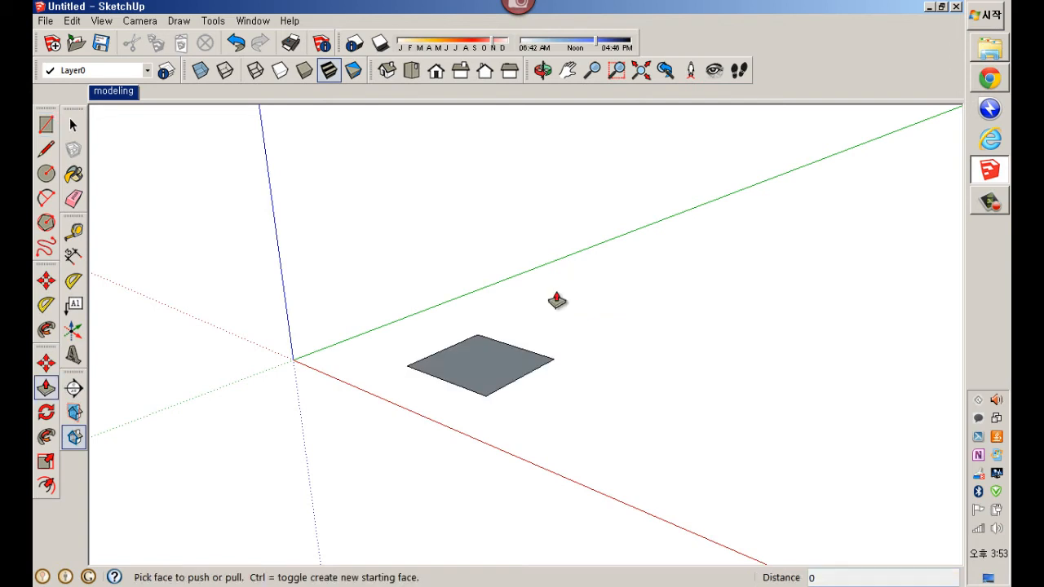
{"action": "left_click", "coordinate": [466, 381]}
{"action": "type", "text": "1000"}
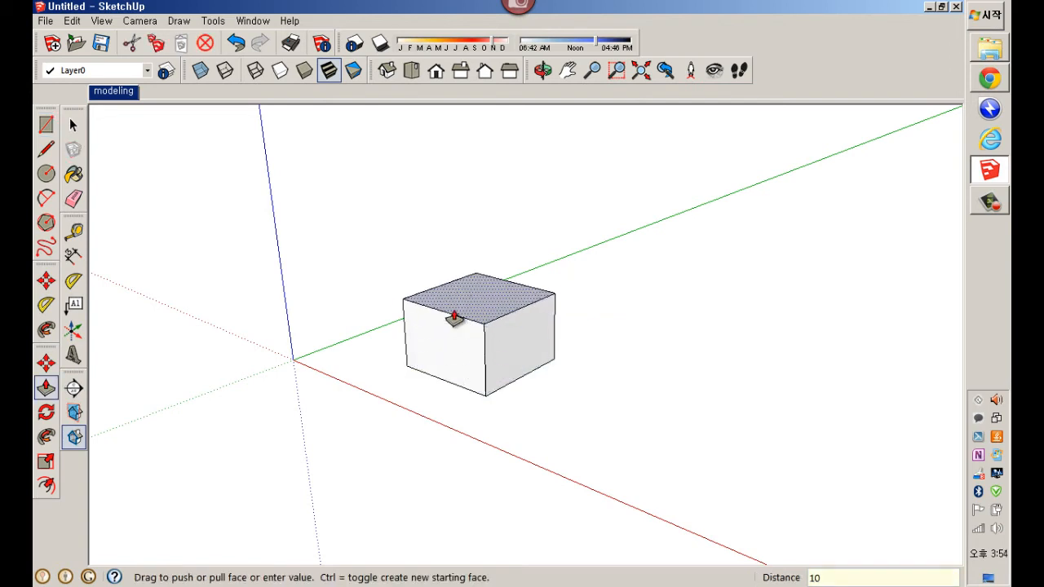
{"action": "key", "text": "Return"}
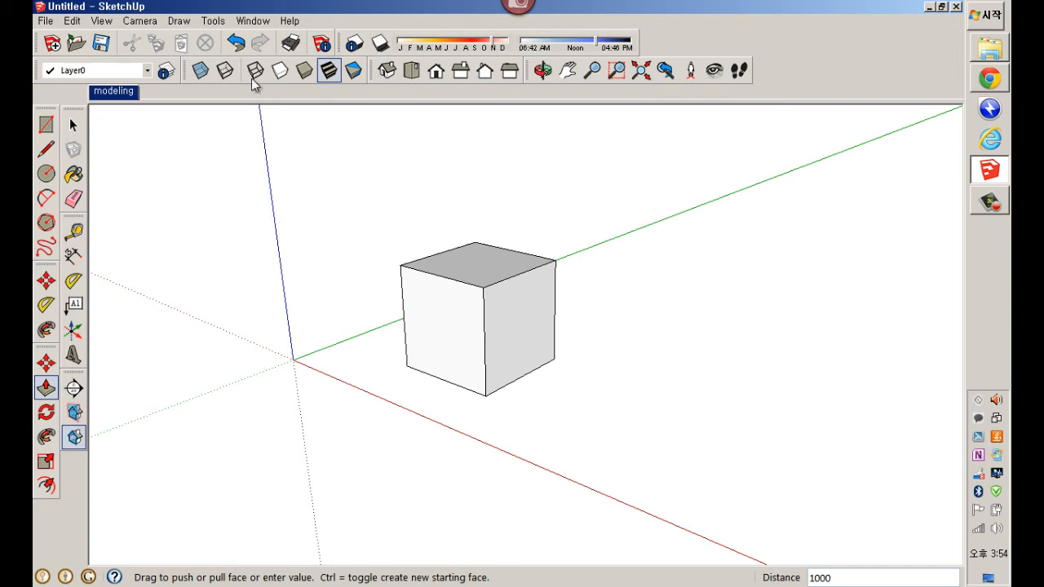
Erase the cube's right, rear and remaining connecting edges with the Eraser, leaving only the front face
{"action": "left_click", "coordinate": [214, 22]}
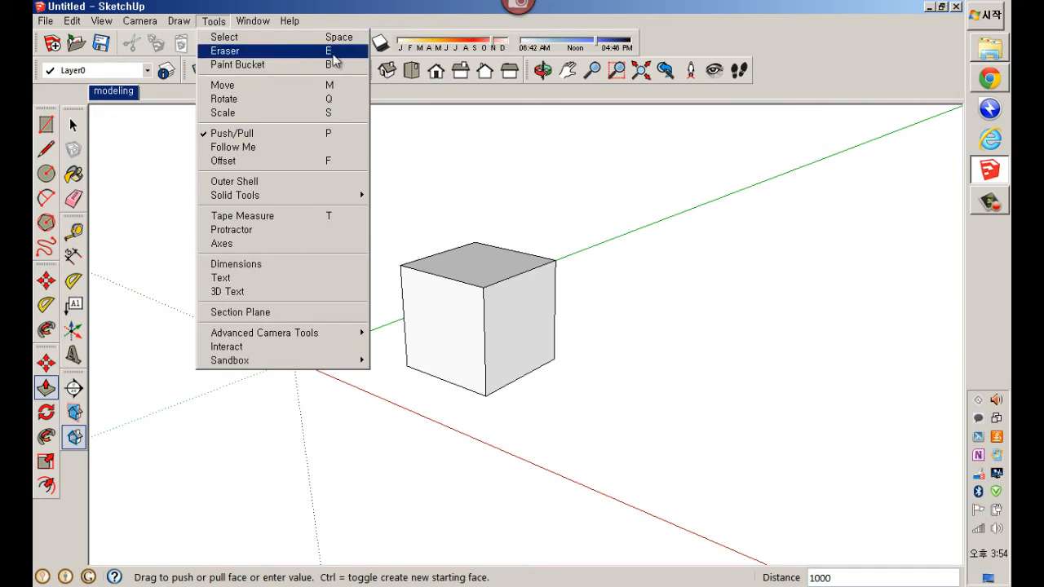
{"action": "left_click", "coordinate": [344, 18]}
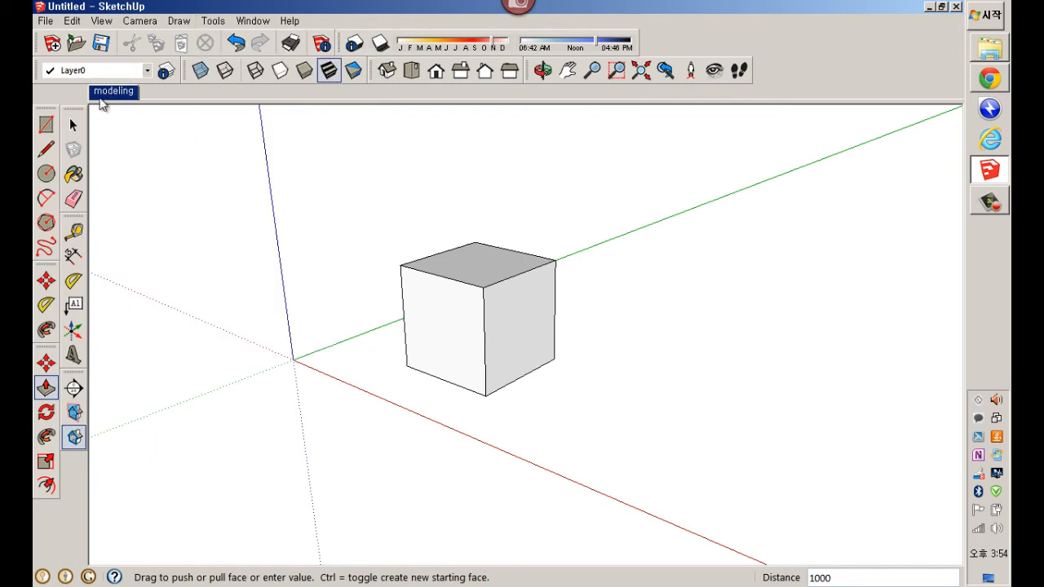
{"action": "left_click", "coordinate": [74, 198]}
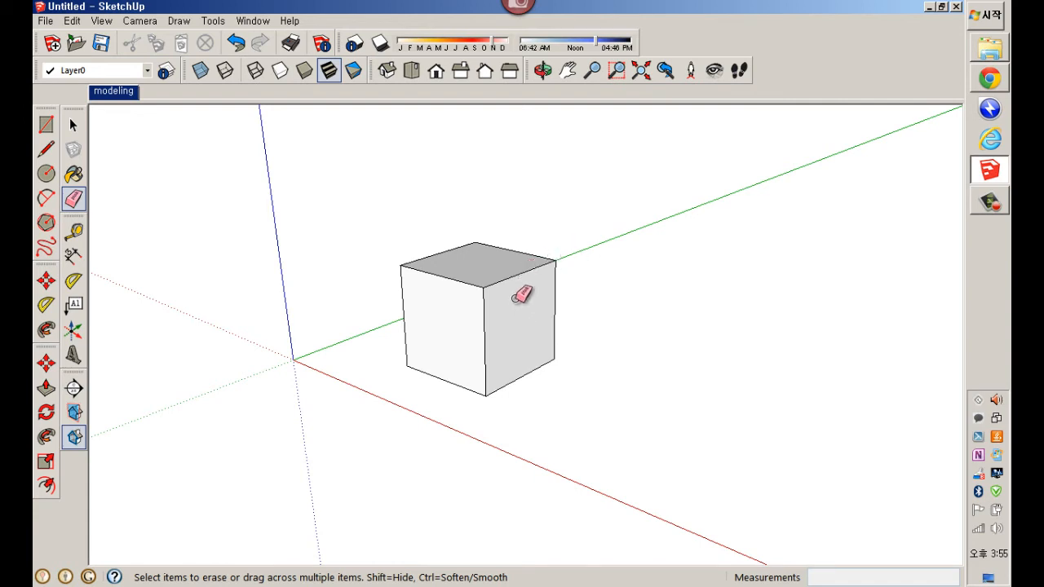
{"action": "left_click_drag", "start_coordinate": [512, 277], "coordinate": [500, 267]}
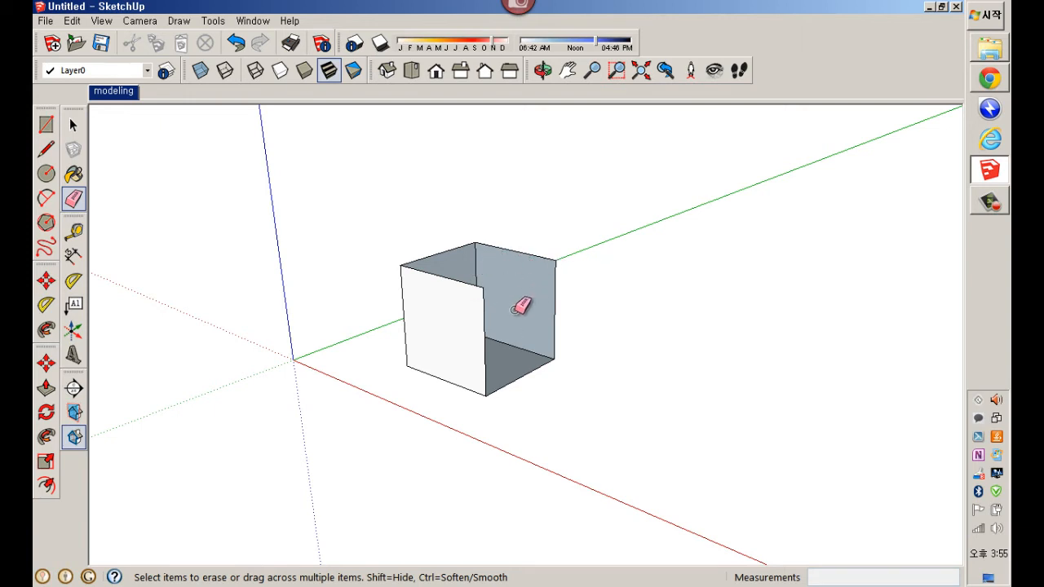
{"action": "left_click", "coordinate": [555, 298]}
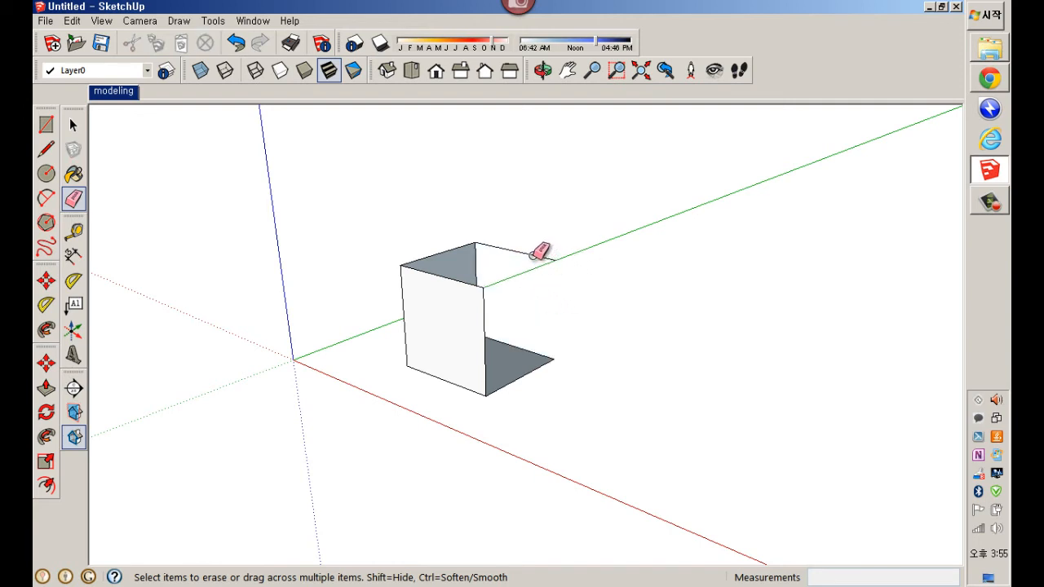
{"action": "mouse_move", "coordinate": [534, 250]}
{"action": "left_mouse_down"}
{"action": "mouse_move", "coordinate": [466, 240]}
{"action": "mouse_move", "coordinate": [454, 255]}
{"action": "mouse_move", "coordinate": [493, 276]}
{"action": "mouse_move", "coordinate": [522, 316]}
{"action": "mouse_move", "coordinate": [536, 379]}
{"action": "left_mouse_up"}
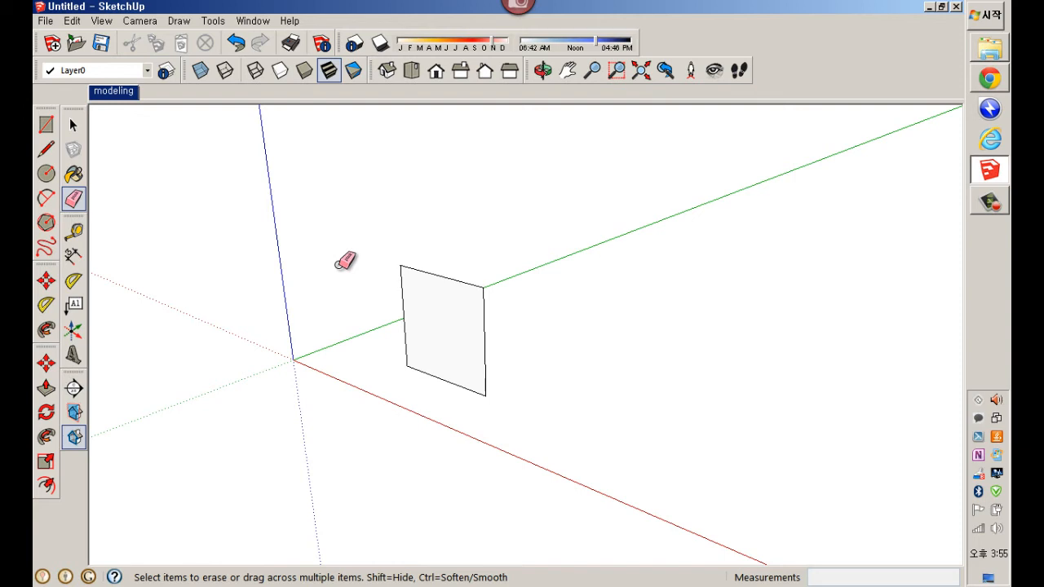
Undo the edge erasures on the cube and return to the Select tool
{"action": "key", "text": "ctrl+z"}
{"action": "key", "text": "ctrl+z"}
{"action": "key", "text": "ctrl+z"}
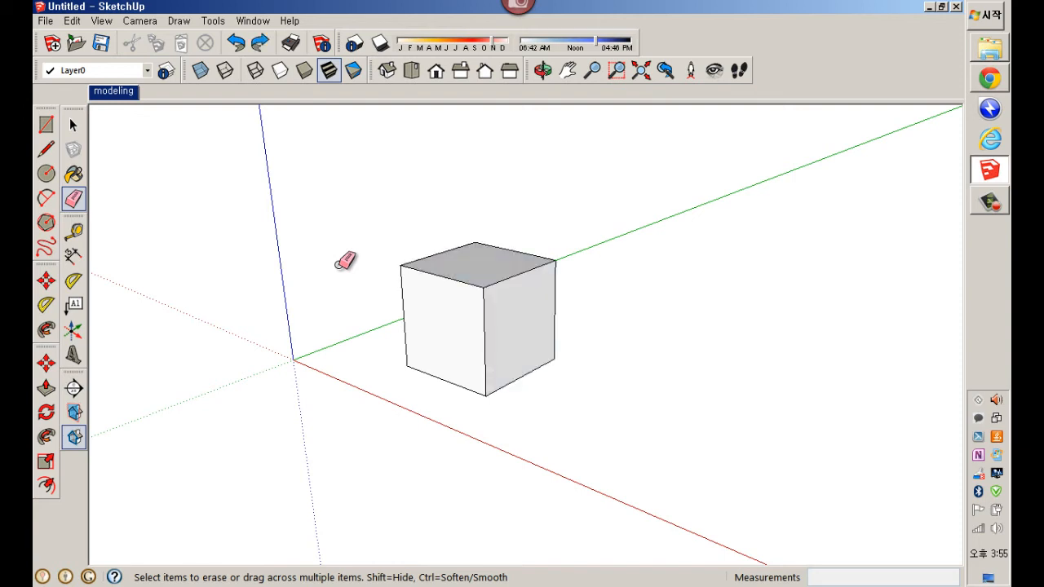
{"action": "key", "text": "space"}
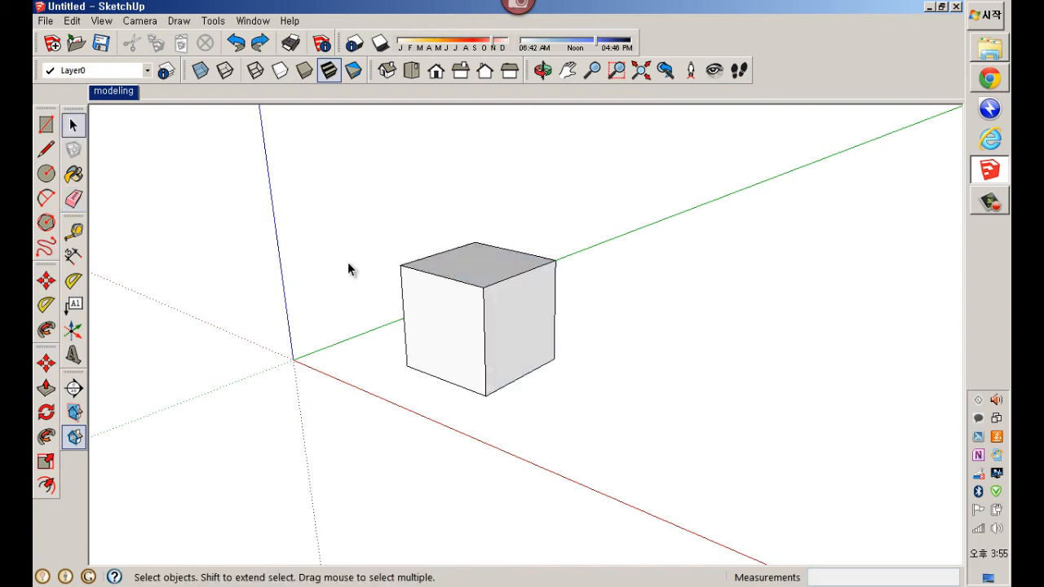
Select the cube's top edge above the front-left face, remove it with the Erase command, and undo the erasure
{"action": "left_click", "coordinate": [432, 275]}
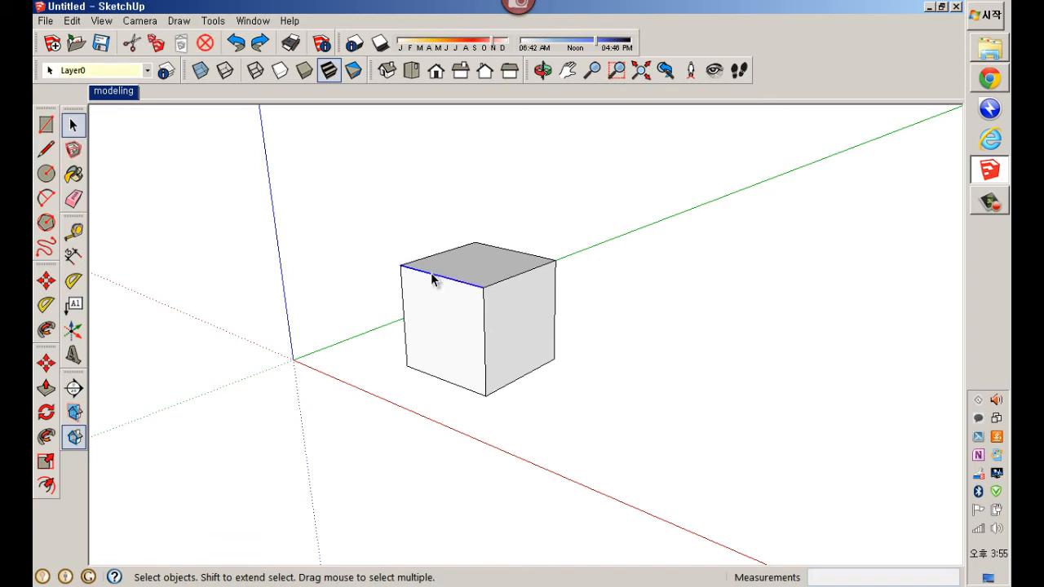
{"action": "right_click", "coordinate": [432, 279]}
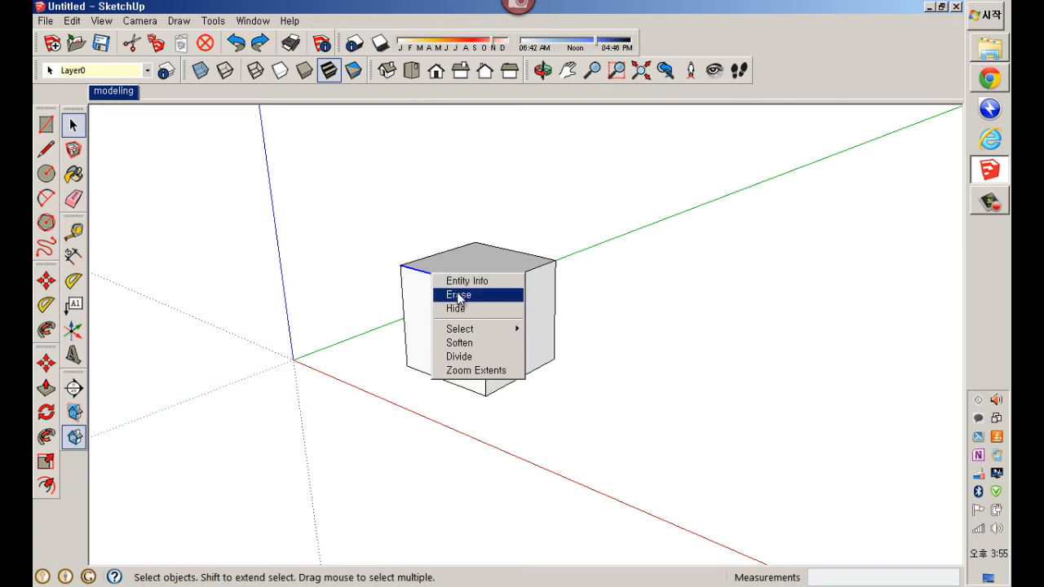
{"action": "left_click", "coordinate": [462, 297]}
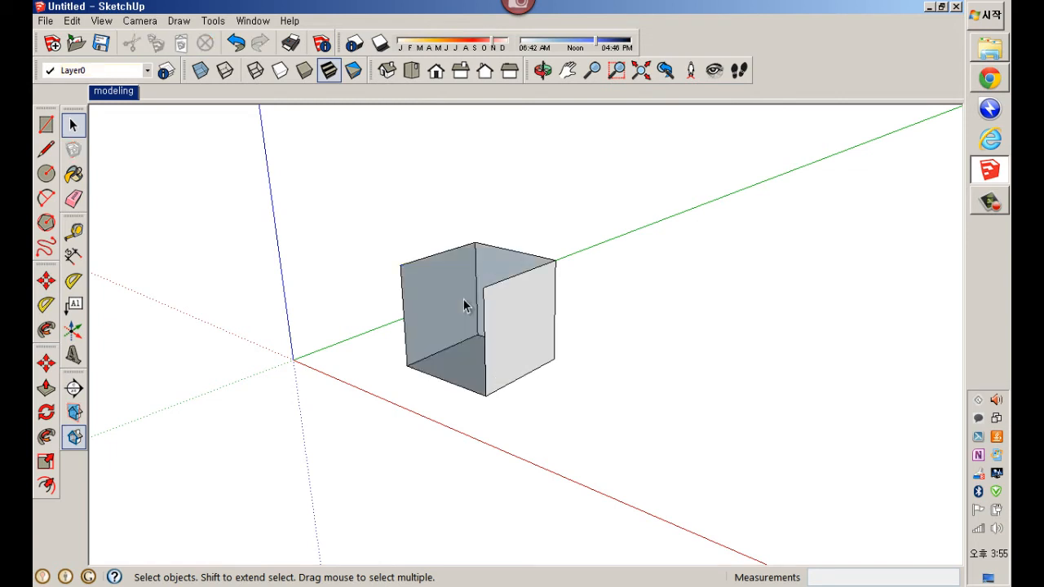
{"action": "key", "text": "ctrl+z"}
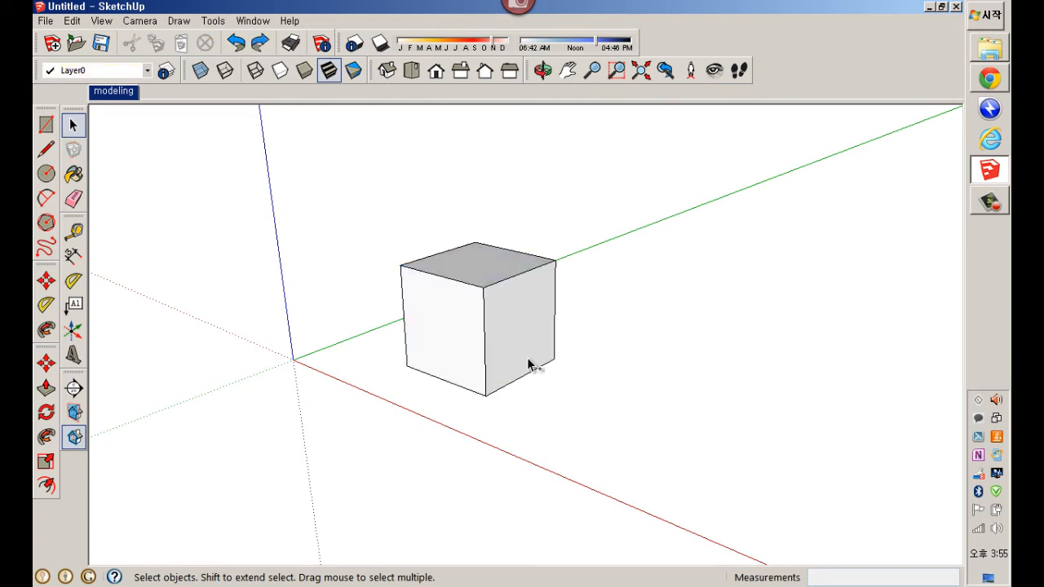
Delete the selected top edge above the cube's front-left face and undo the deletion, performing this twice
{"action": "left_click", "coordinate": [459, 285]}
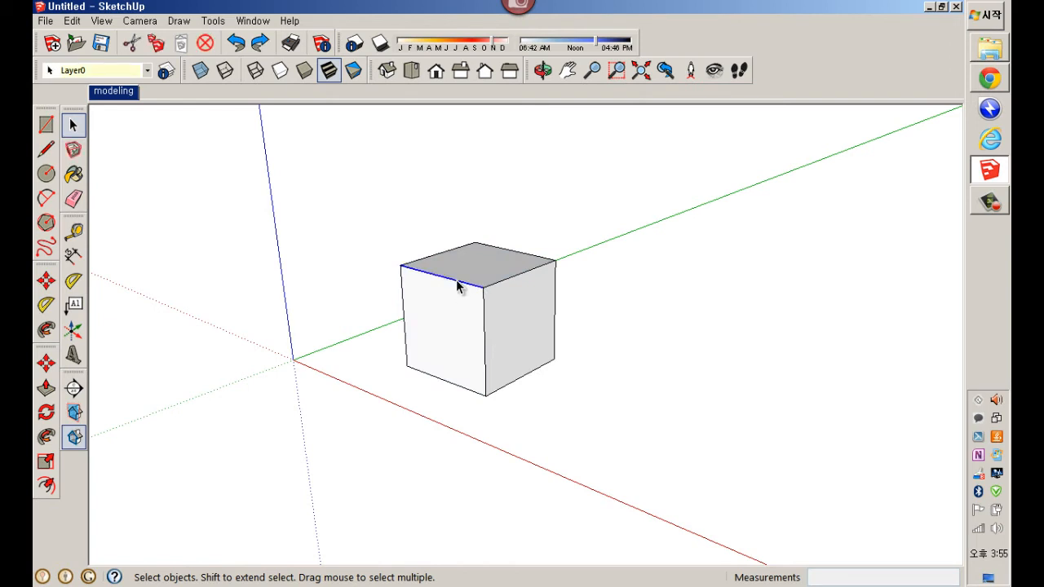
{"action": "key", "text": "Delete"}
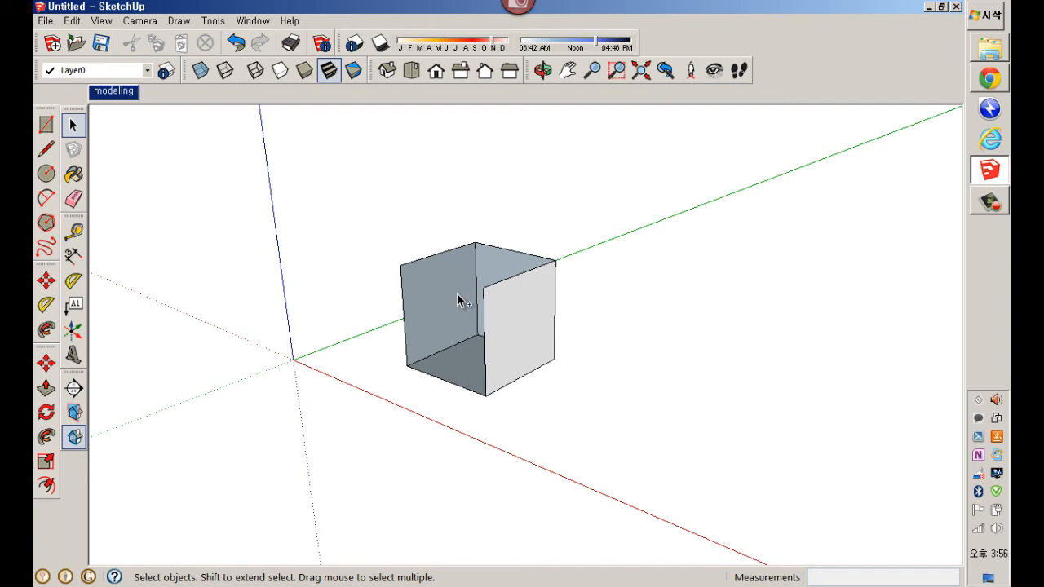
{"action": "key", "text": "ctrl+z"}
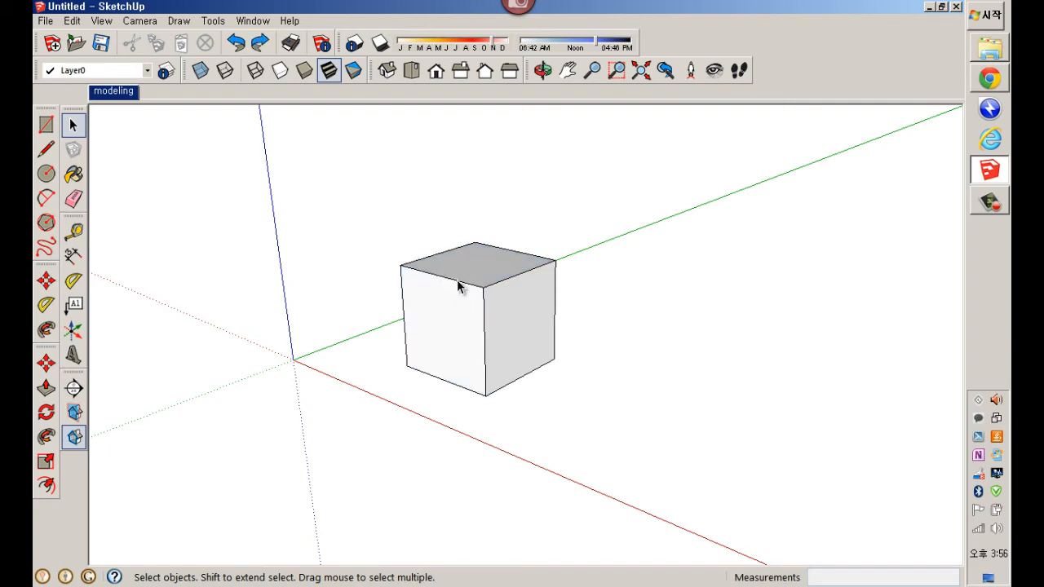
{"action": "left_click", "coordinate": [458, 285]}
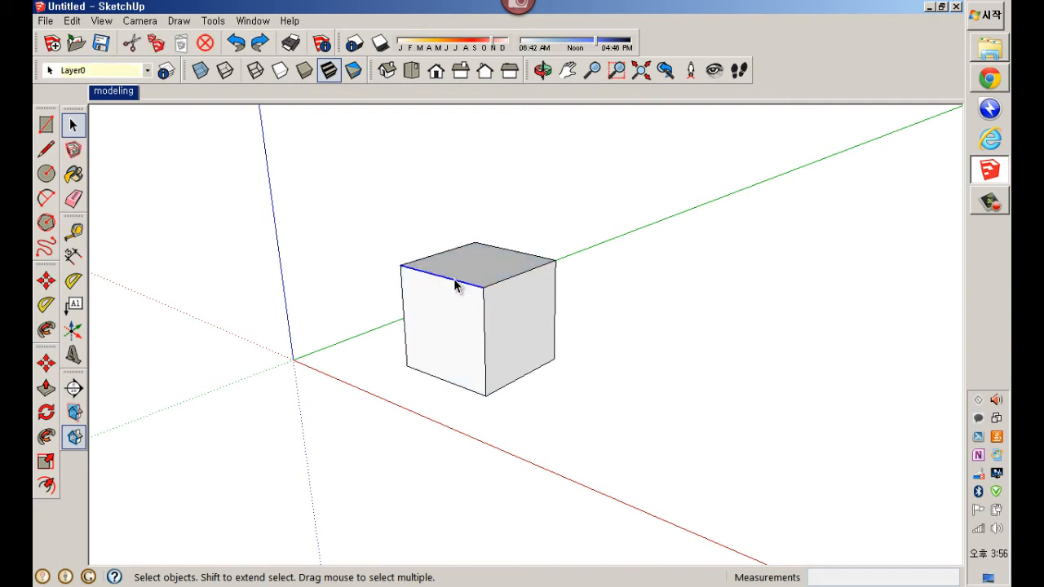
{"action": "key", "text": "Delete"}
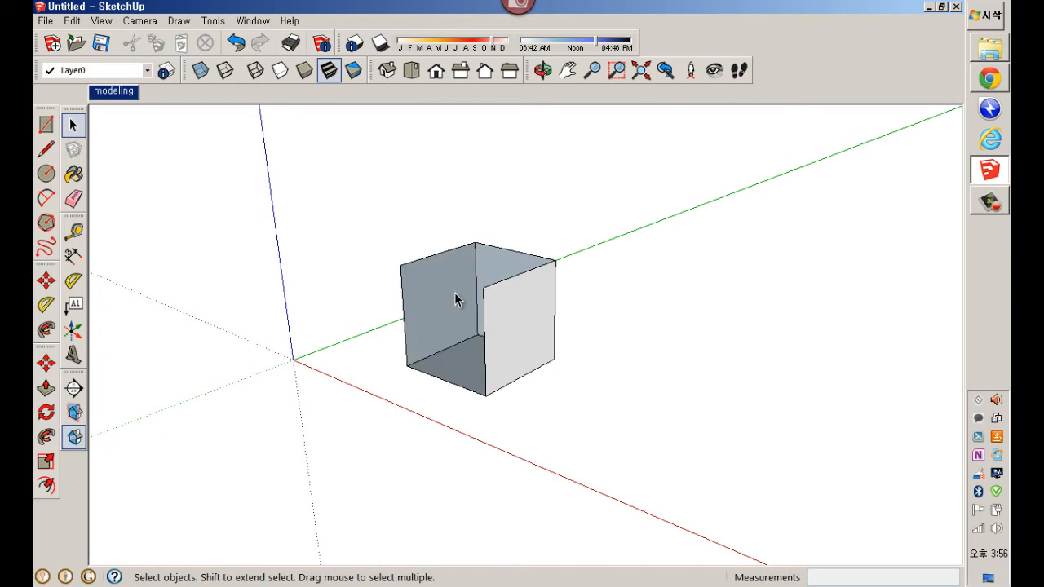
{"action": "key", "text": "ctrl+z"}
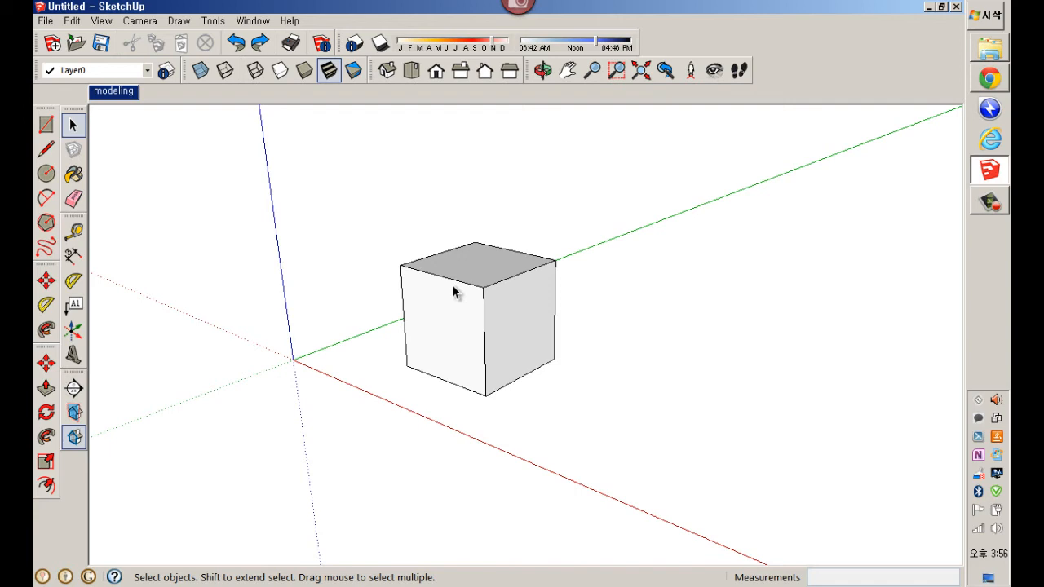
Hide the top edge above the cube's front-left face using the Eraser's Hide option, and clear the selection
{"action": "middle_click_drag", "start_coordinate": [453, 292], "coordinate": [478, 318]}
{"action": "scroll", "coordinate": [478, 308], "scroll_direction": "up", "scroll_amount": 2}
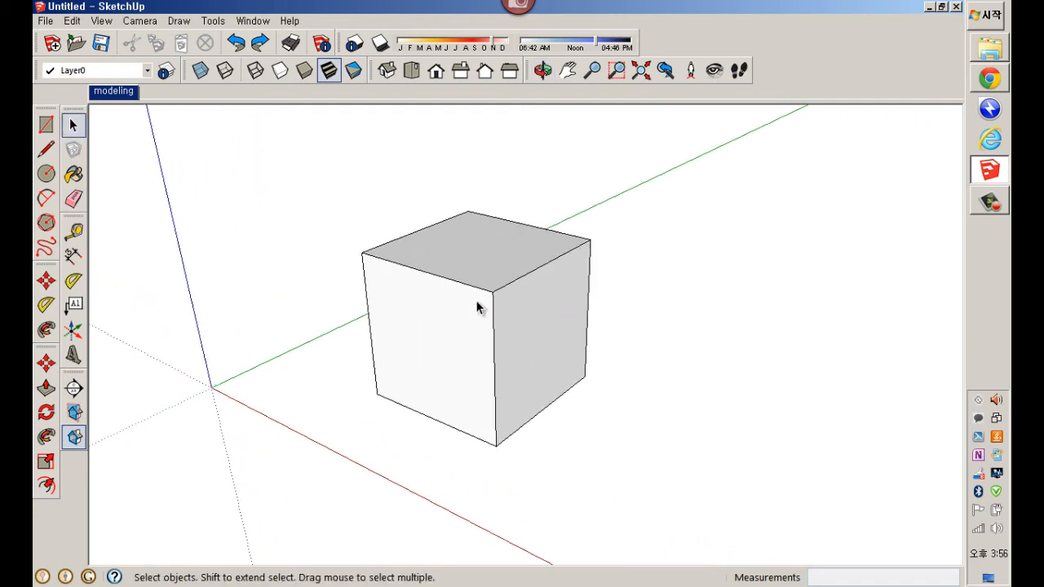
{"action": "scroll", "coordinate": [479, 307], "scroll_direction": "up", "scroll_amount": 1}
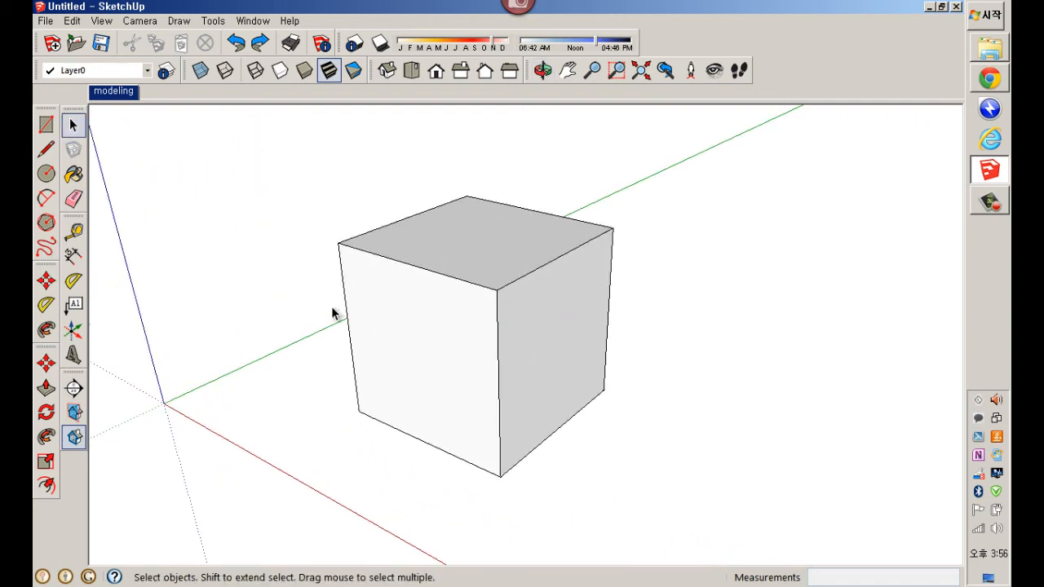
{"action": "key", "text": "e"}
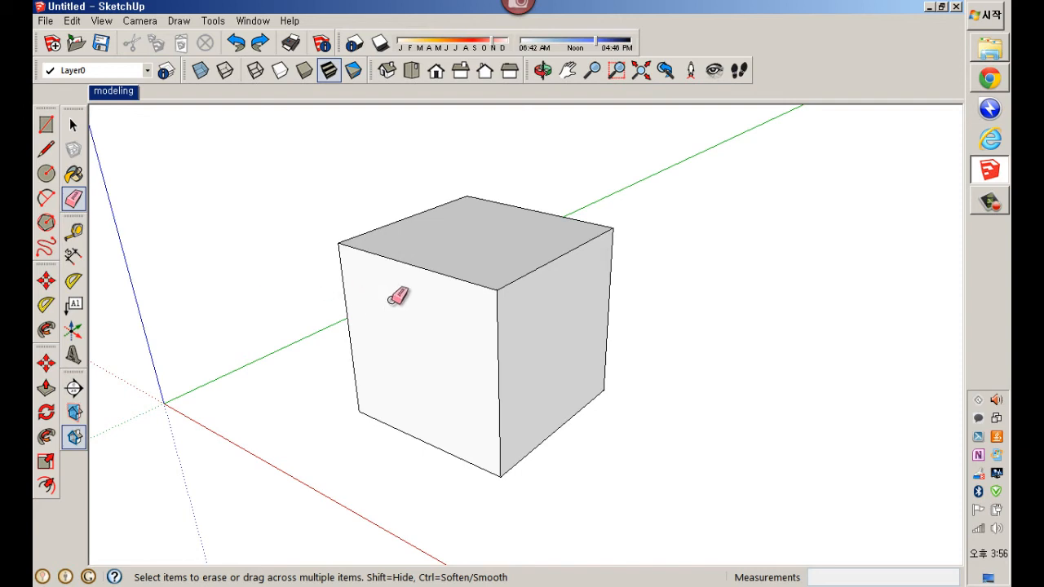
{"action": "left_click_drag", "start_coordinate": [421, 270], "coordinate": [481, 239]}
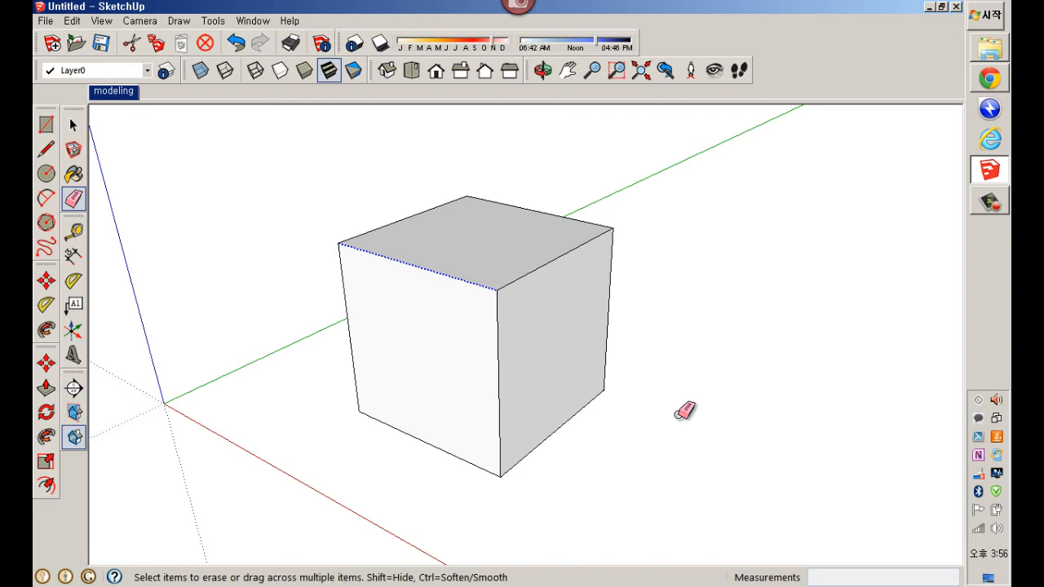
{"action": "key", "text": "space"}
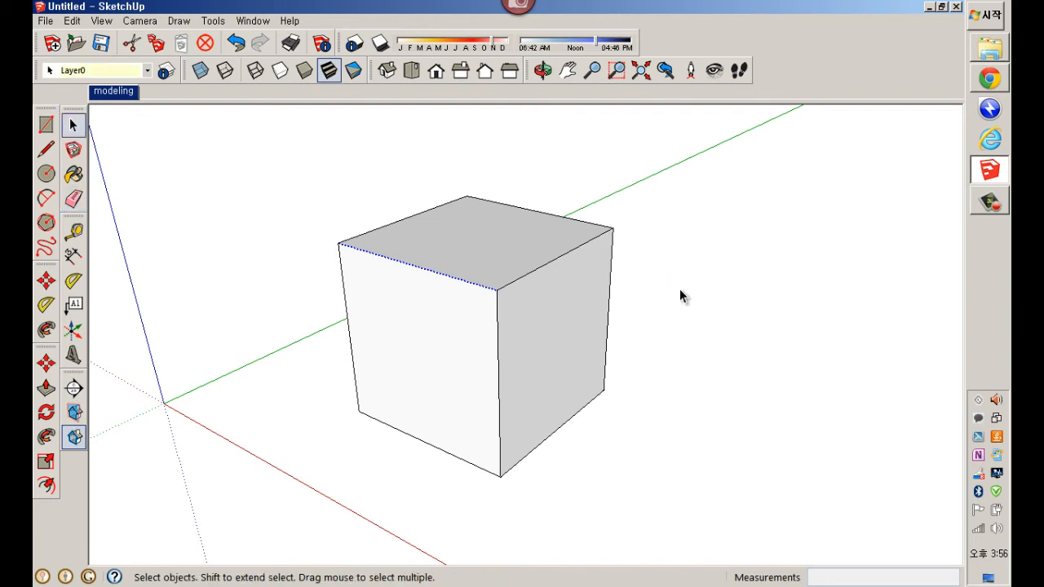
{"action": "left_click", "coordinate": [679, 290]}
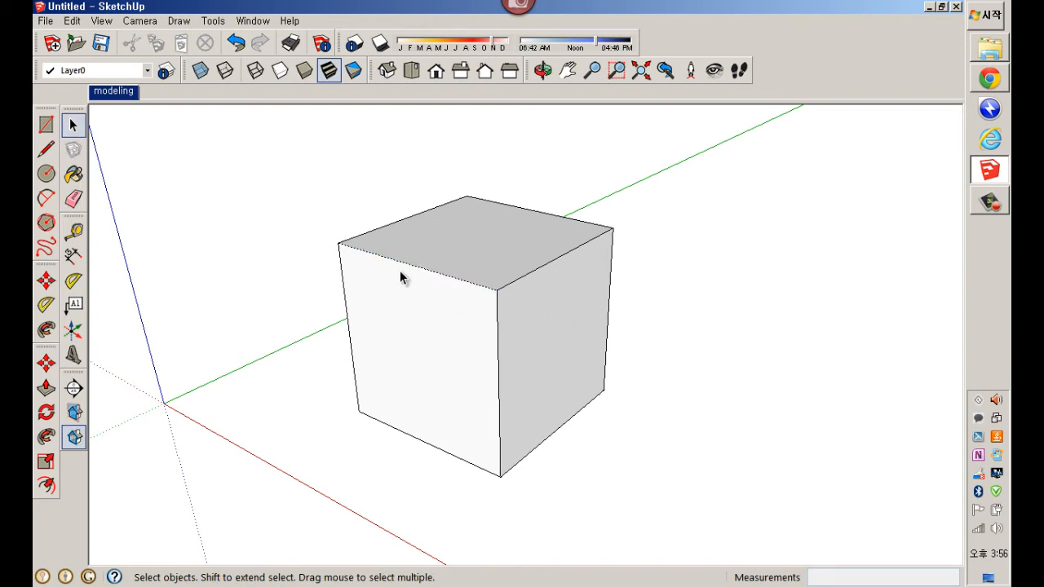
Turn off the display of Hidden Geometry
{"action": "left_click", "coordinate": [101, 21]}
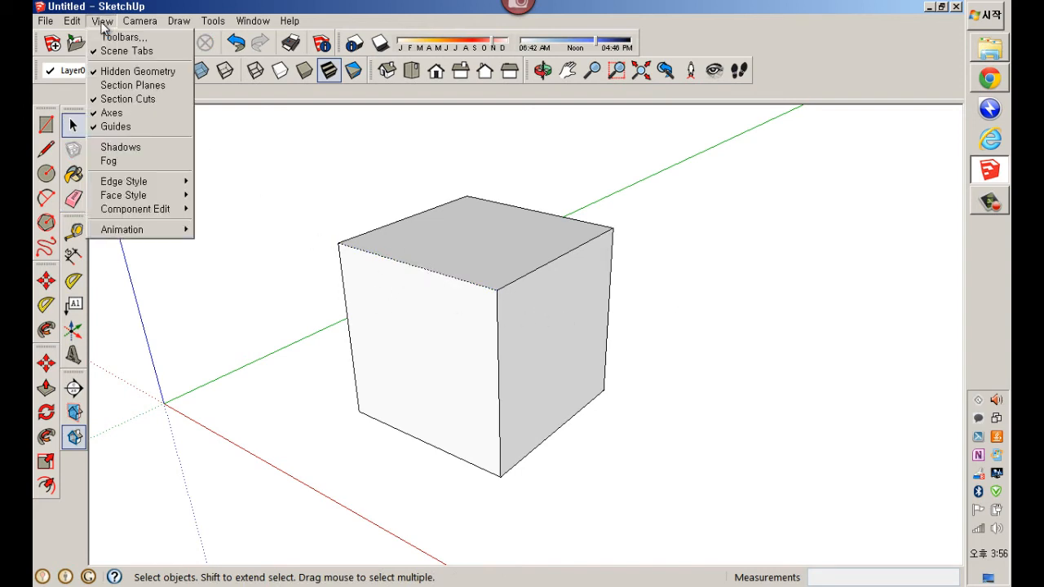
{"action": "mouse_move", "coordinate": [140, 22]}
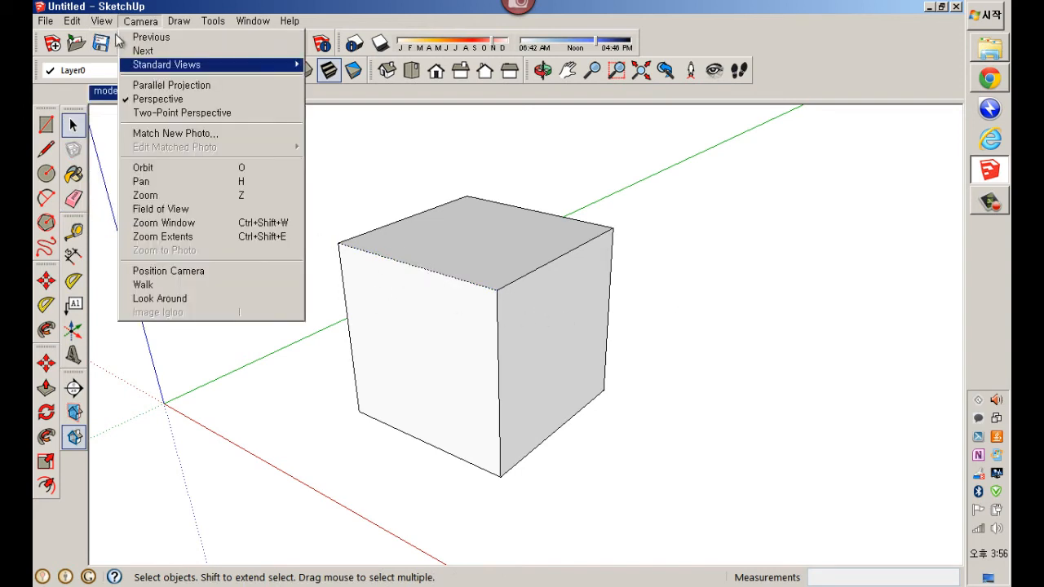
{"action": "mouse_move", "coordinate": [102, 22]}
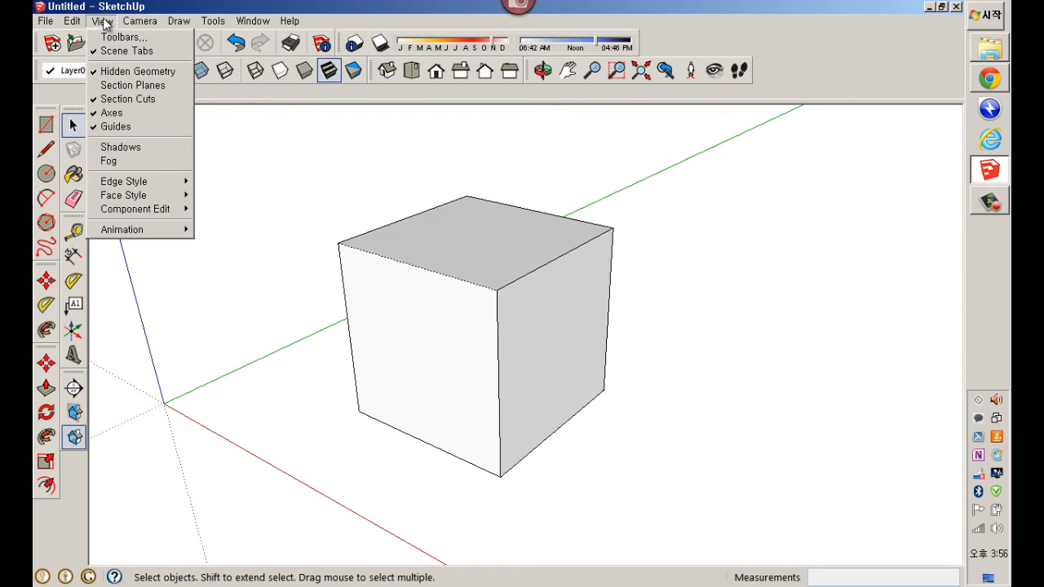
{"action": "left_click", "coordinate": [115, 72]}
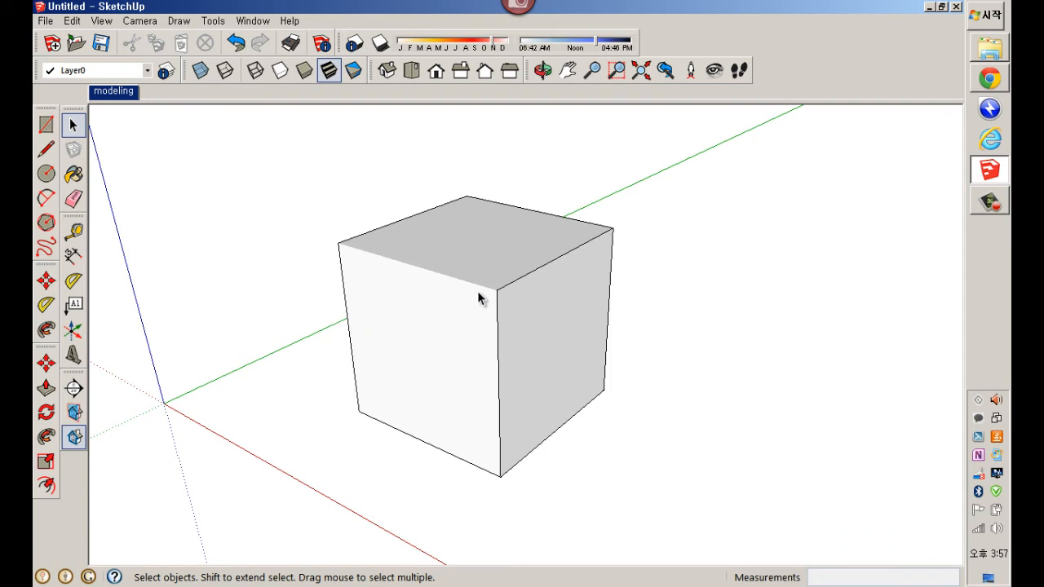
Hide the top edge above the right face and the front vertical edge using the Eraser's Hide option
{"action": "left_click", "coordinate": [73, 198]}
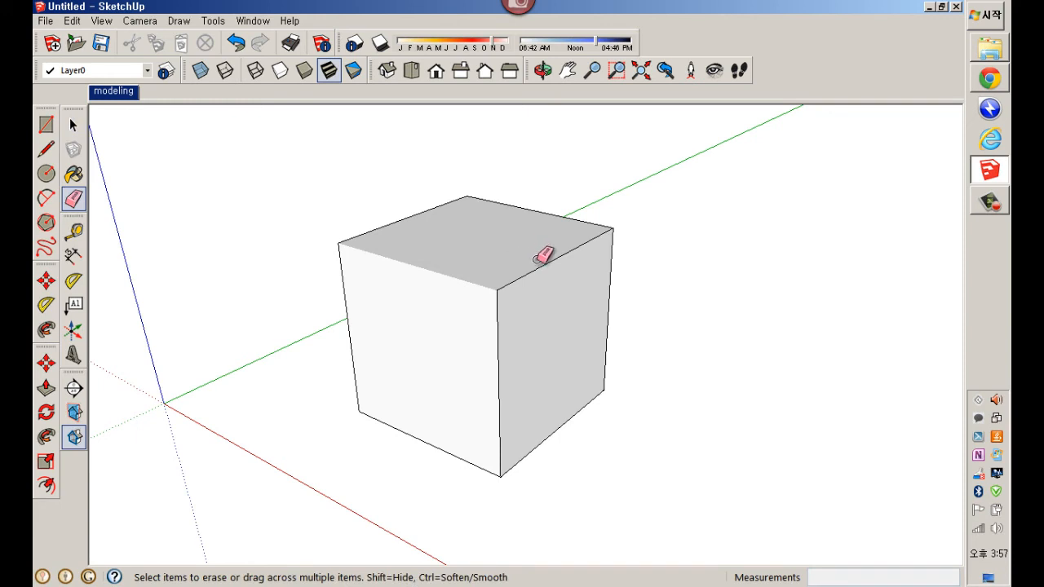
{"action": "left_click_drag", "start_coordinate": [550, 248], "coordinate": [561, 283]}
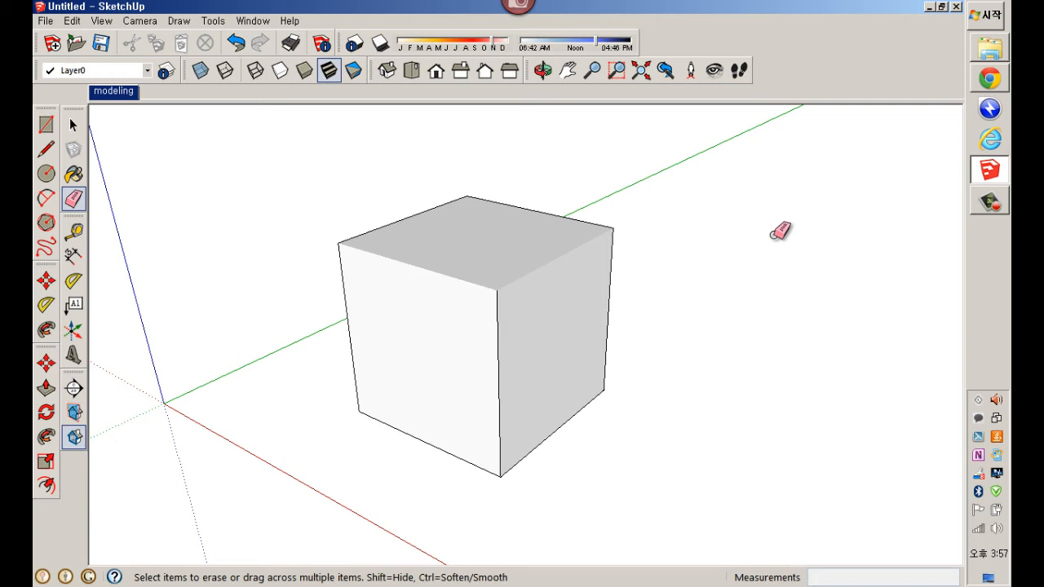
{"action": "left_click_drag", "start_coordinate": [510, 347], "coordinate": [483, 371], "text": "shift"}
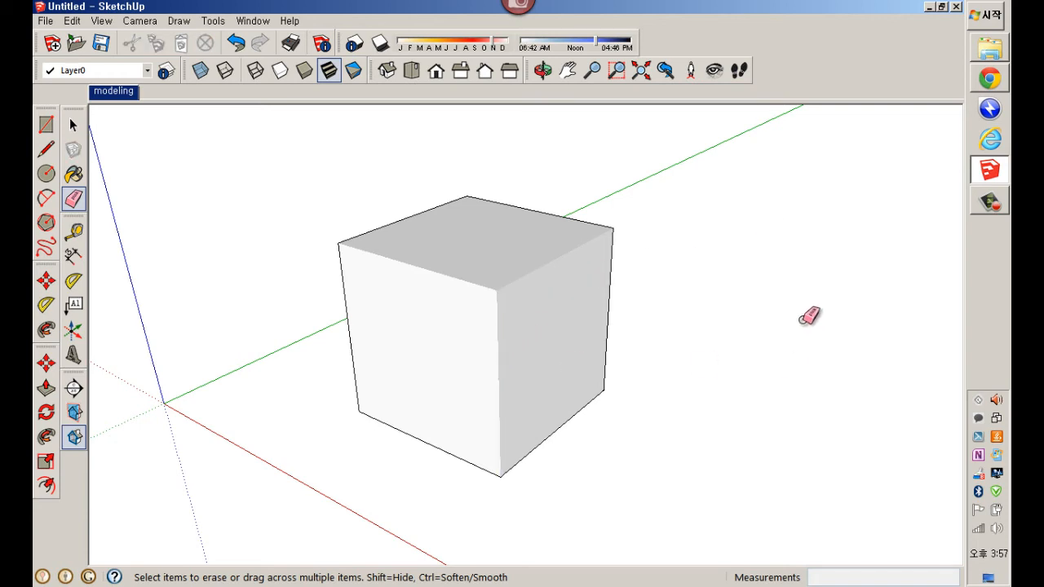
Select the cube's top, front-left and right faces one at a time to check whether they remain separate surfaces
{"action": "key", "text": "space"}
{"action": "left_click", "coordinate": [504, 267]}
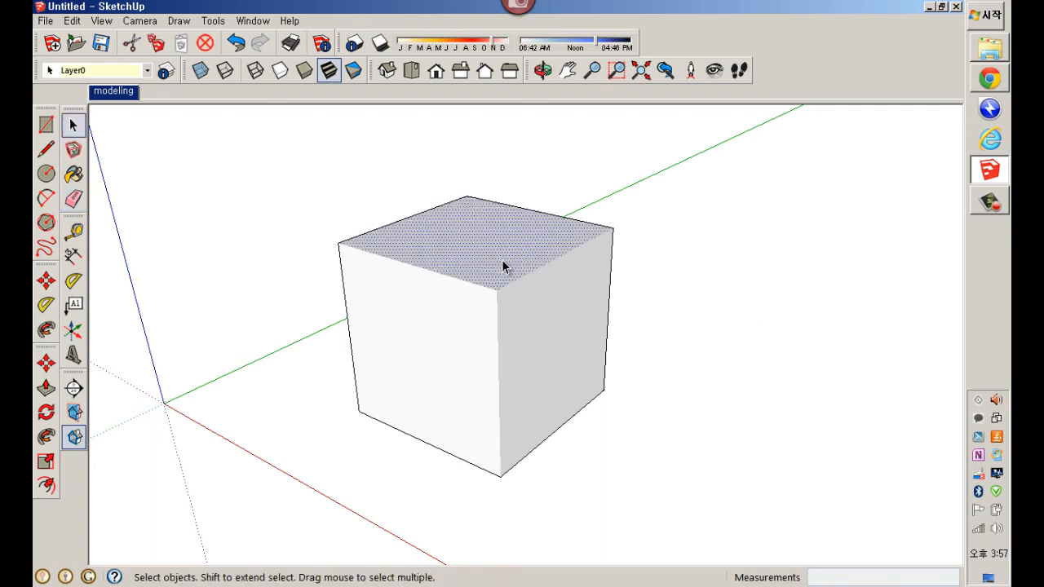
{"action": "left_click", "coordinate": [464, 311]}
{"action": "left_click", "coordinate": [543, 307]}
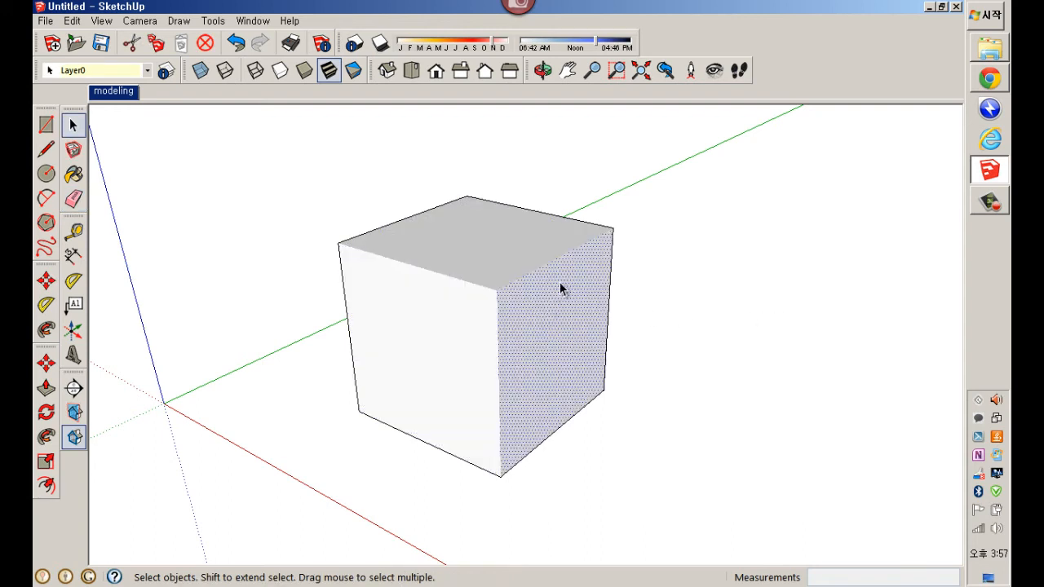
{"action": "left_click", "coordinate": [531, 261]}
{"action": "left_click", "coordinate": [455, 313]}
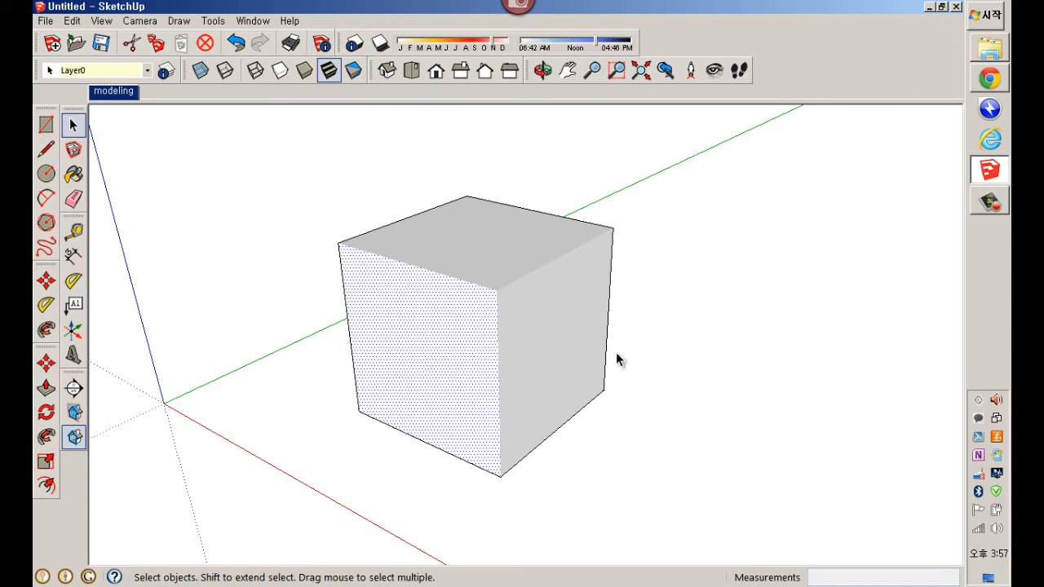
{"action": "left_click", "coordinate": [578, 335]}
{"action": "left_click", "coordinate": [531, 256]}
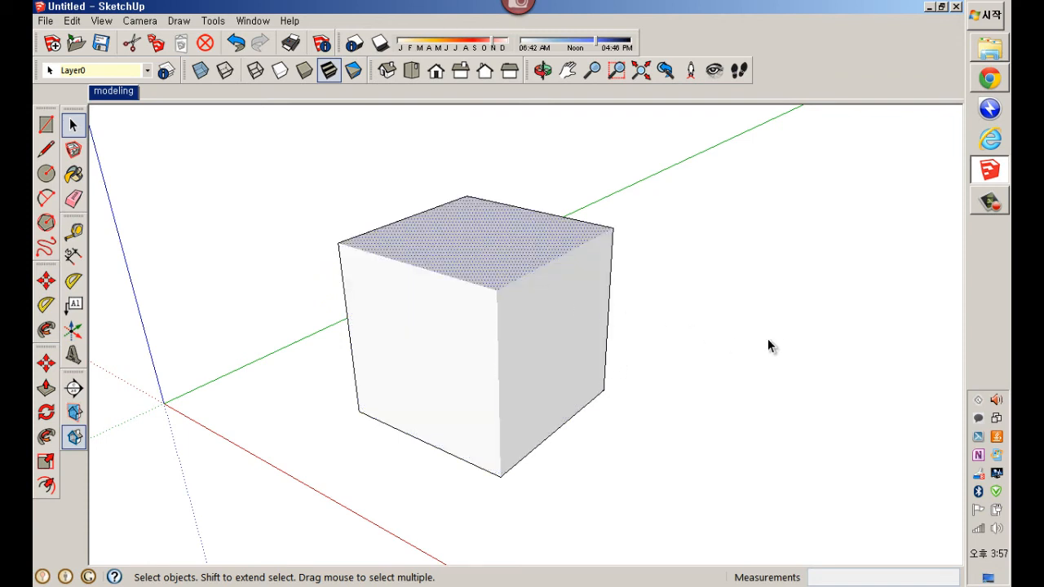
Undo the hiding of the cube's three edges, clear the selection, and check the Hidden Geometry display setting
{"action": "key", "text": "ctrl+z"}
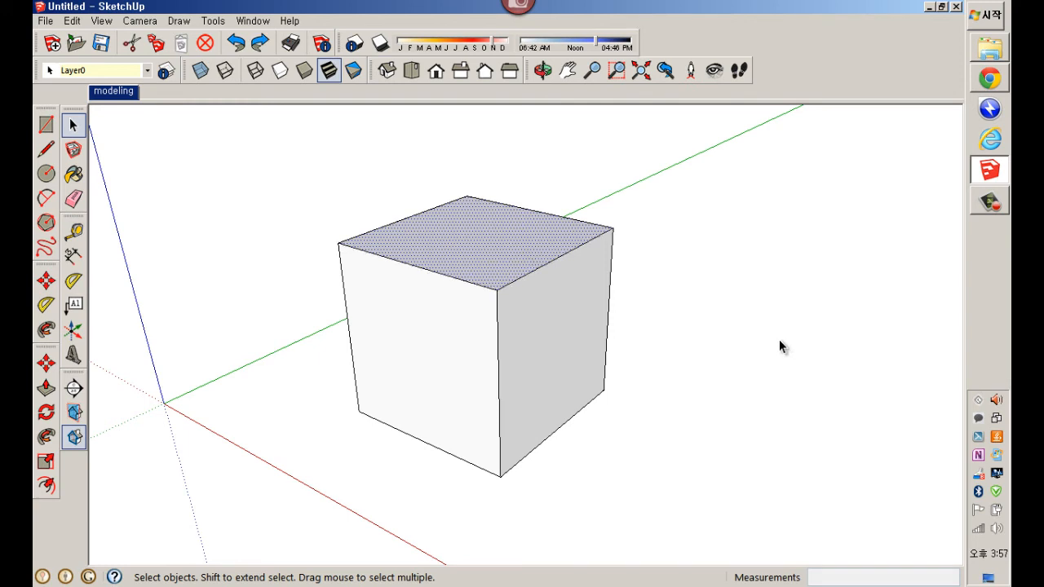
{"action": "left_click", "coordinate": [737, 338]}
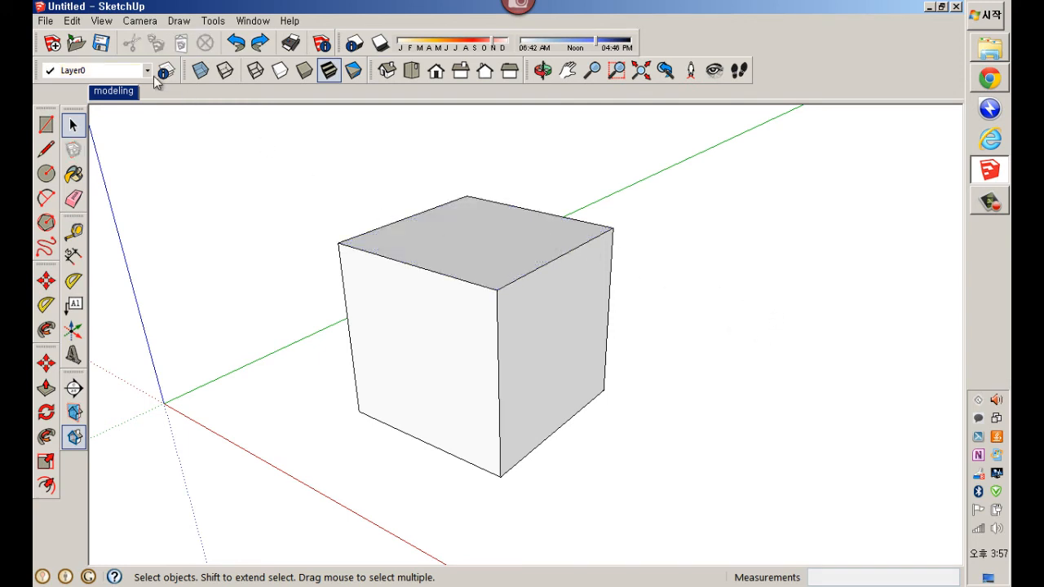
{"action": "left_click", "coordinate": [105, 23]}
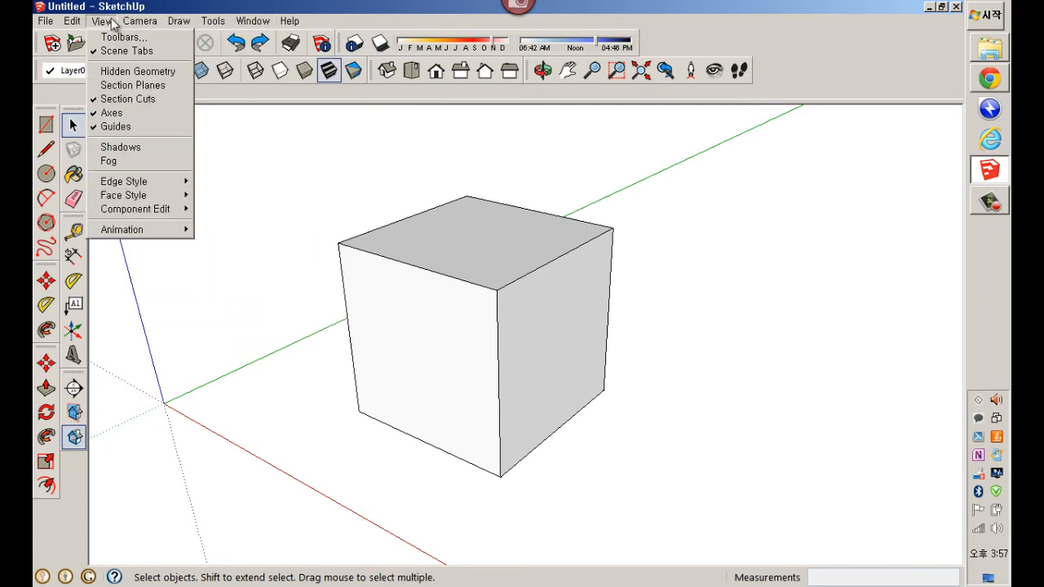
{"action": "left_click", "coordinate": [331, 12]}
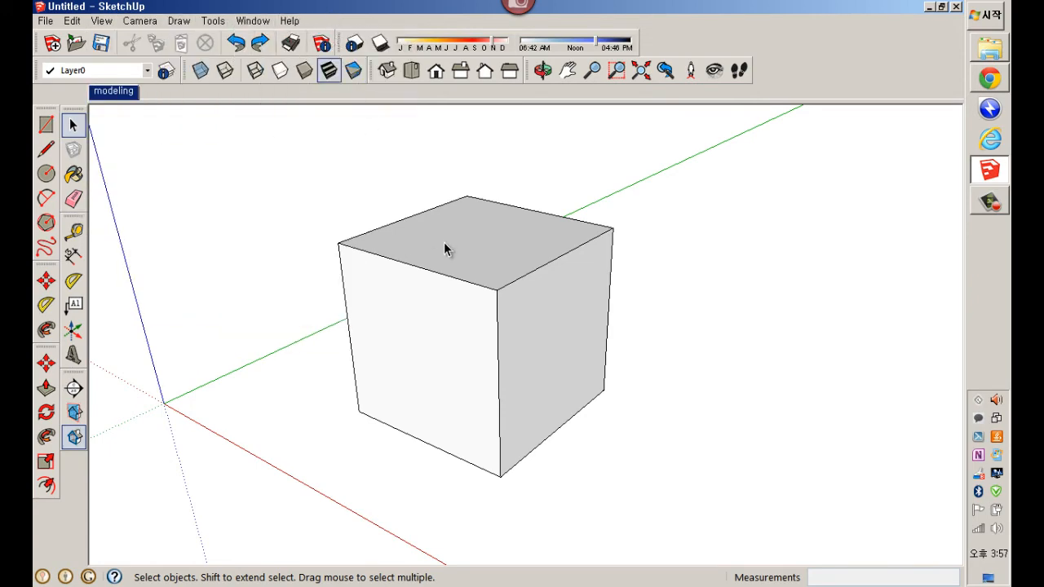
Soften and smooth the top edge above the front-left face with the Eraser, and select the resulting continuous surface
{"action": "left_click", "coordinate": [74, 198]}
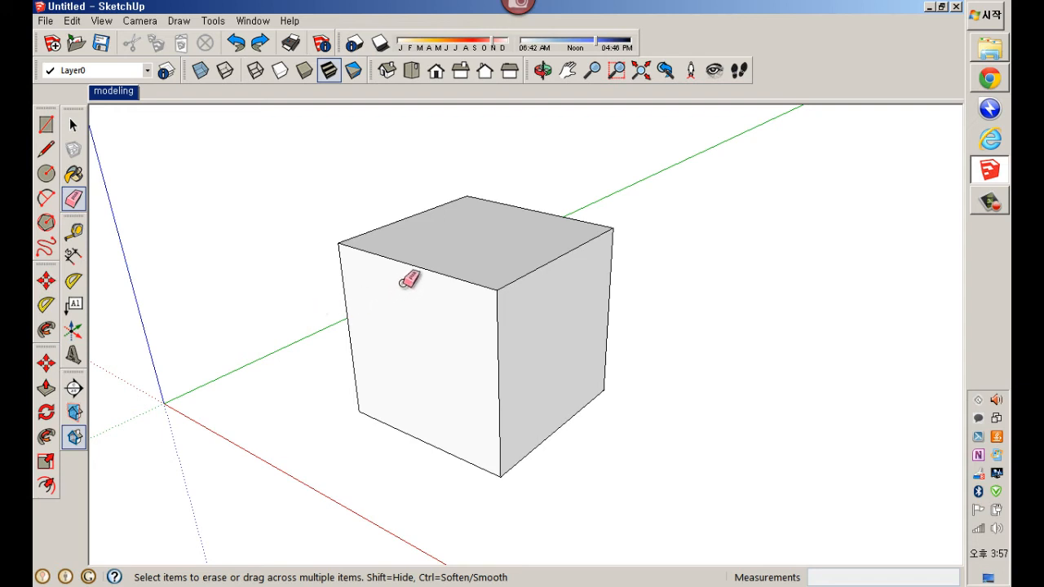
{"action": "left_click_drag", "start_coordinate": [424, 264], "coordinate": [459, 242]}
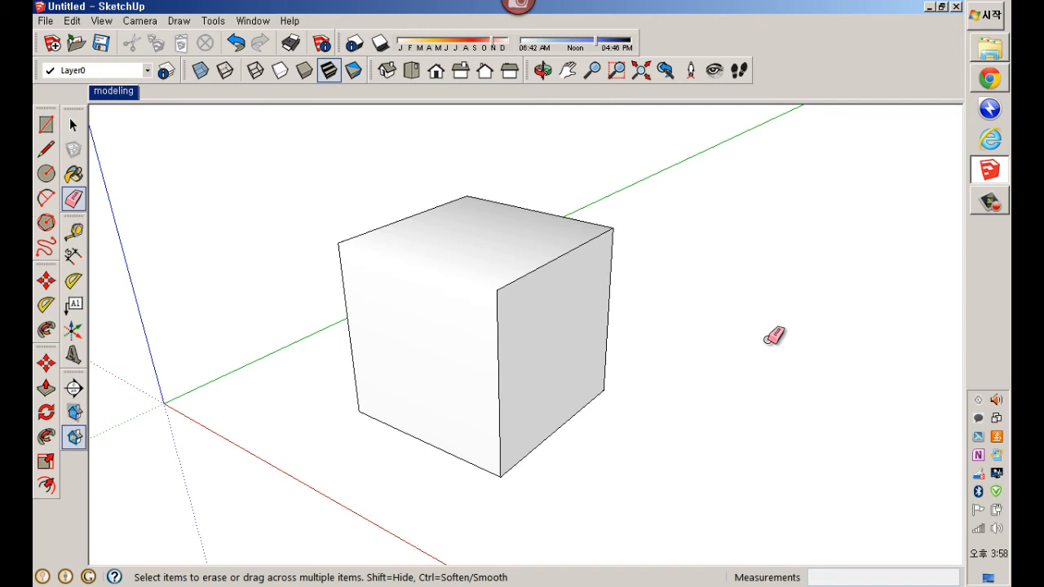
{"action": "key", "text": "space"}
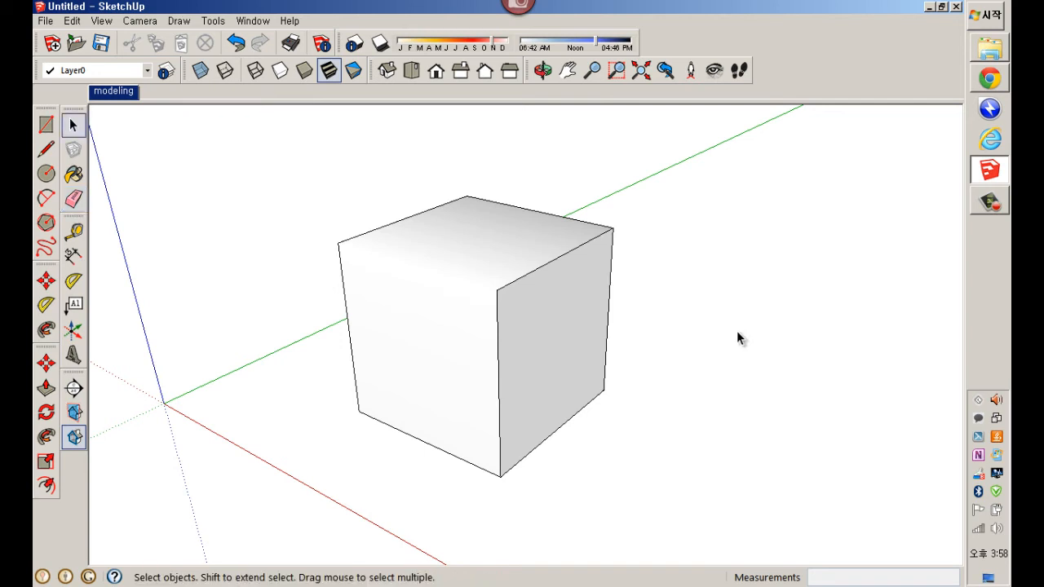
{"action": "left_click", "coordinate": [520, 243]}
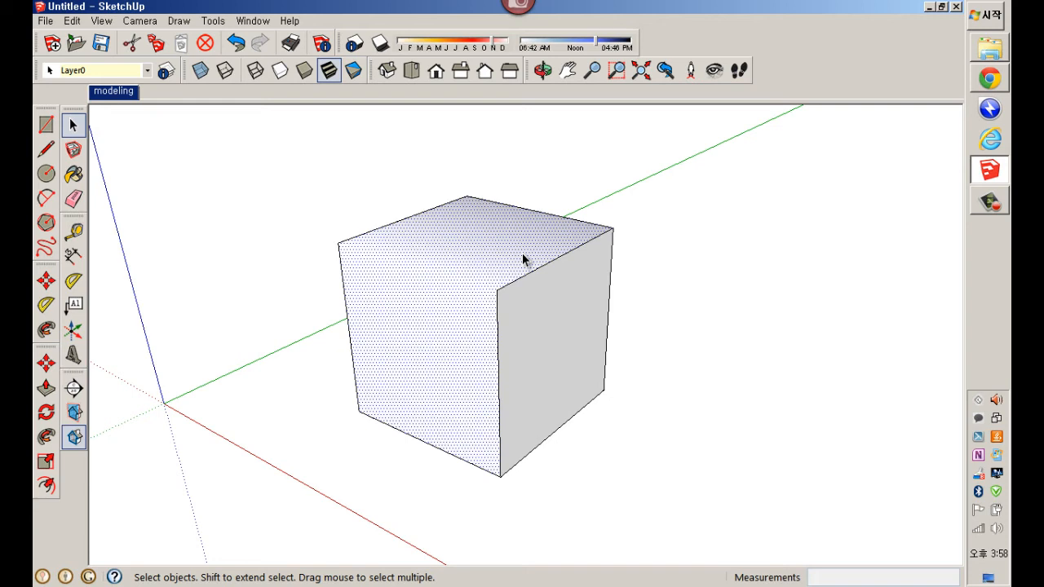
Draw a square of about 790 by 790 on the ground beside the cube and push/pull it up about 845
{"action": "scroll", "coordinate": [542, 288], "scroll_direction": "up", "scroll_amount": 5}
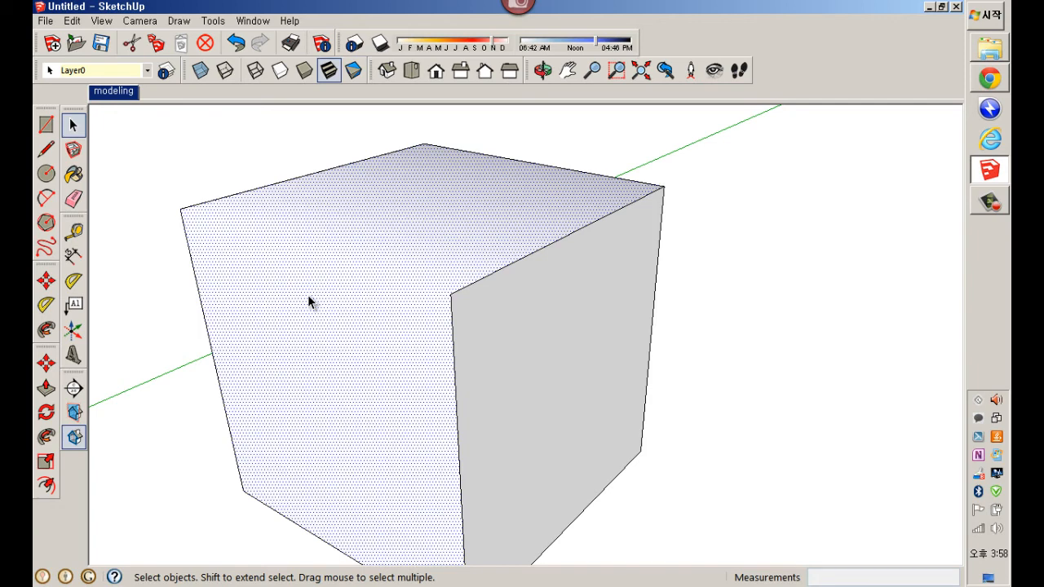
{"action": "scroll", "coordinate": [535, 254], "scroll_direction": "down", "scroll_amount": 5}
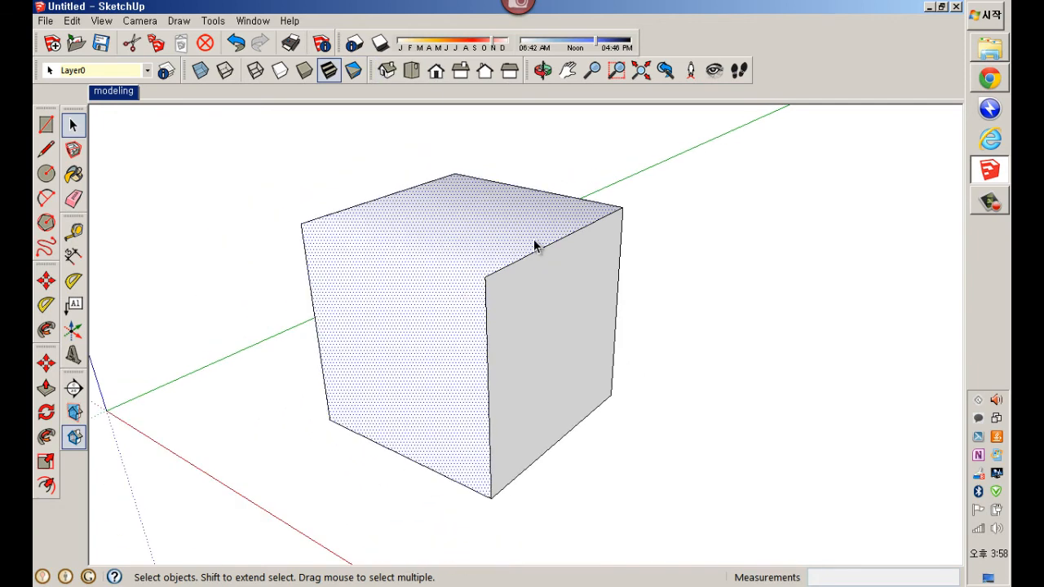
{"action": "key", "text": "r"}
{"action": "left_click", "coordinate": [579, 387]}
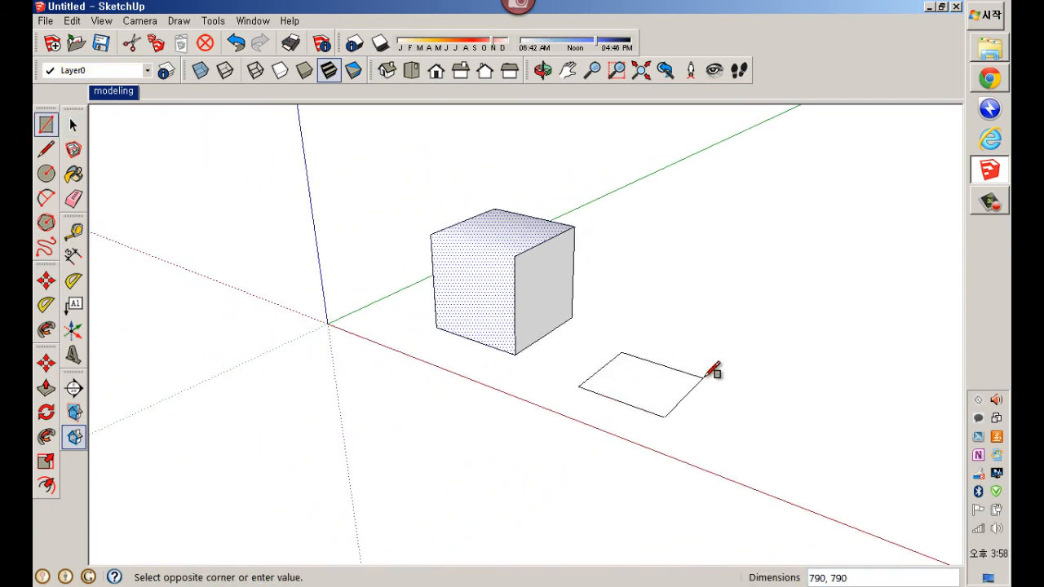
{"action": "left_click", "coordinate": [702, 377]}
{"action": "key", "text": "p"}
{"action": "left_click_drag", "start_coordinate": [669, 400], "coordinate": [625, 308]}
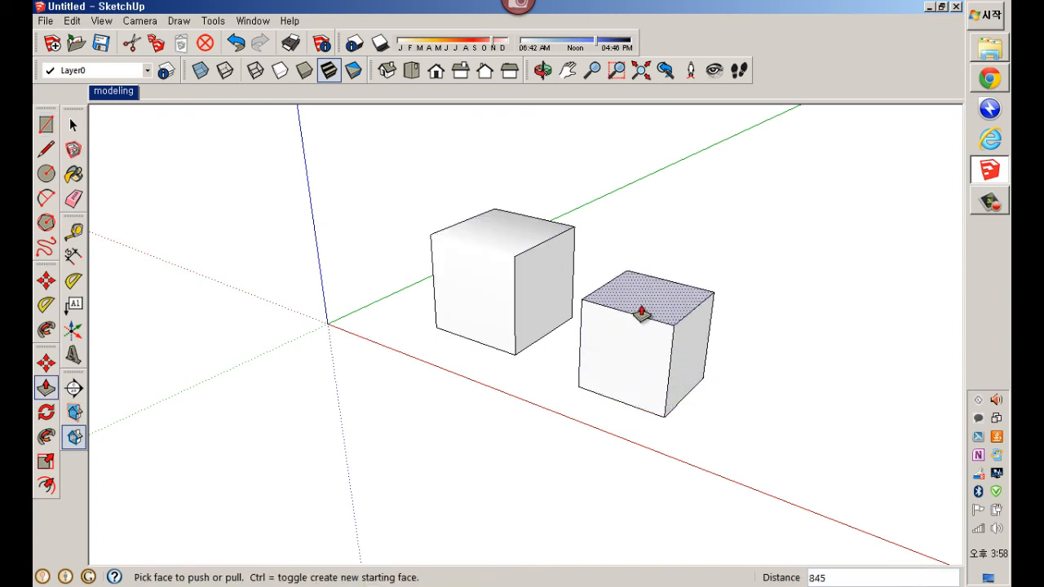
{"action": "key", "text": "space"}
Hide the second cube's top edge above its front-left face with the Eraser, and select the two adjoining faces separately
{"action": "key", "text": "e"}
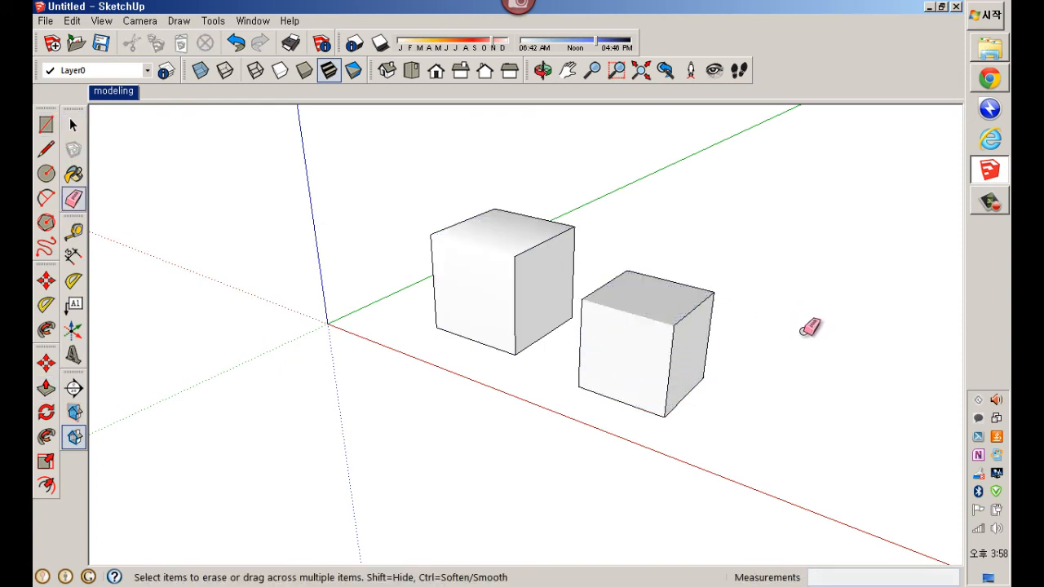
{"action": "key", "text": "space"}
{"action": "left_click", "coordinate": [676, 310]}
{"action": "left_click", "coordinate": [641, 337]}
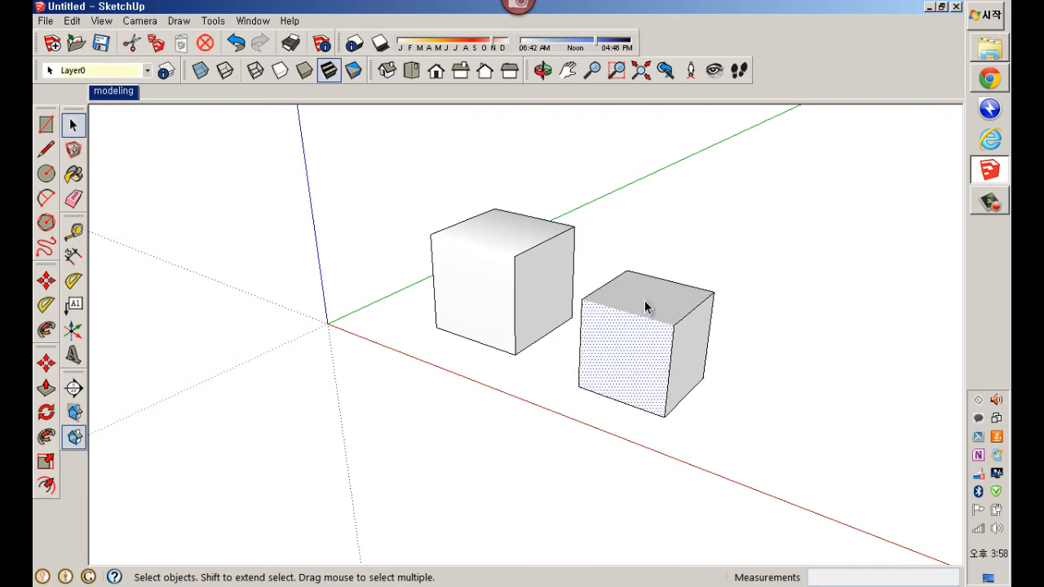
{"action": "left_click", "coordinate": [644, 300]}
{"action": "left_click", "coordinate": [637, 348]}
{"action": "left_click", "coordinate": [654, 302]}
{"action": "left_click", "coordinate": [632, 340]}
Compare selecting the first cube's softened surface with selecting the second cube's front-left face, and clear the selection
{"action": "left_click", "coordinate": [506, 242]}
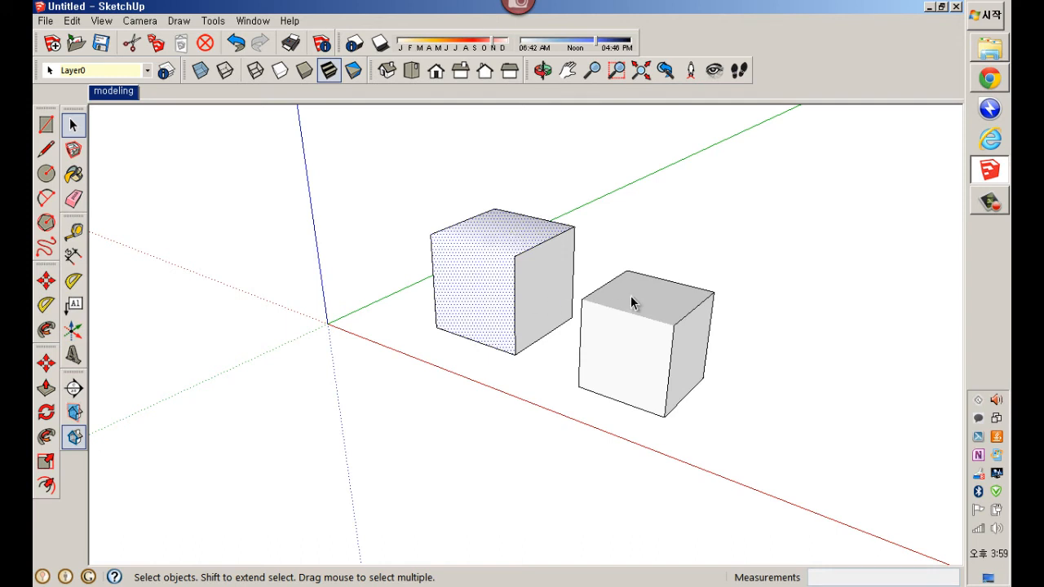
{"action": "left_click", "coordinate": [615, 349]}
{"action": "left_click", "coordinate": [449, 277]}
{"action": "left_click", "coordinate": [691, 226]}
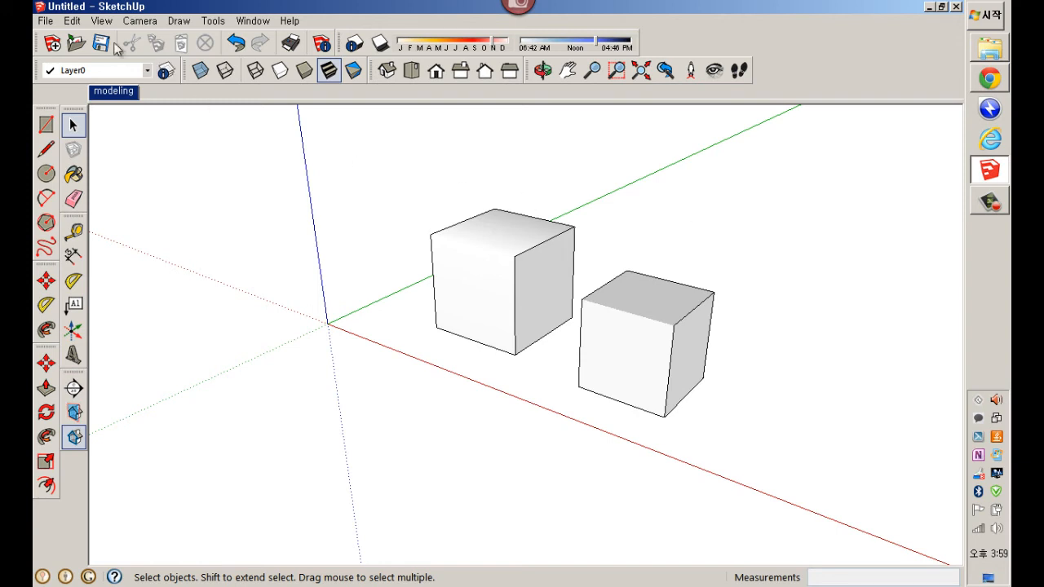
Show hidden geometry to compare the softened and hidden edges of the two cubes, and turn its display off again
{"action": "left_click", "coordinate": [100, 21]}
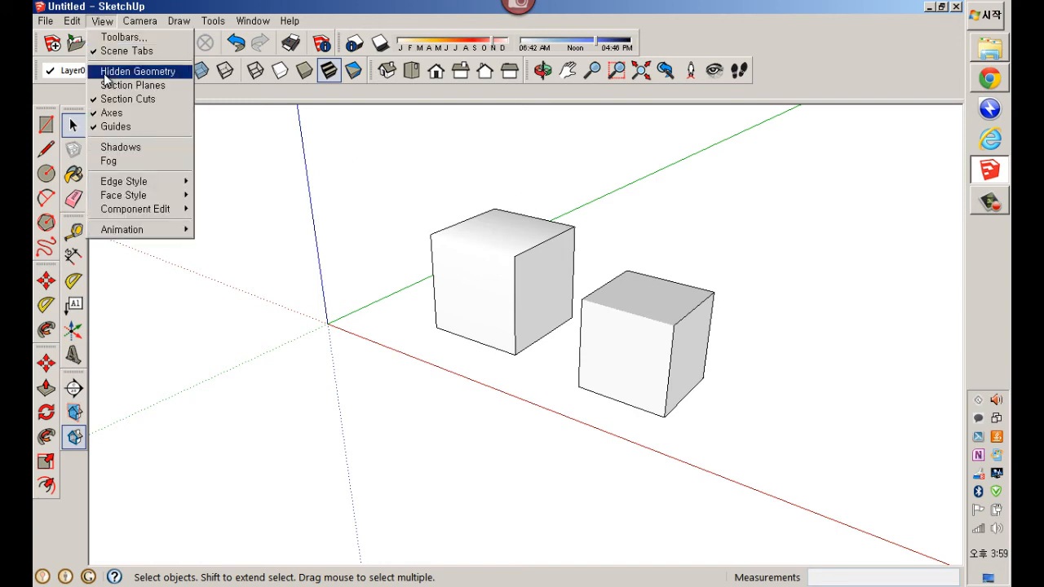
{"action": "left_click", "coordinate": [137, 72]}
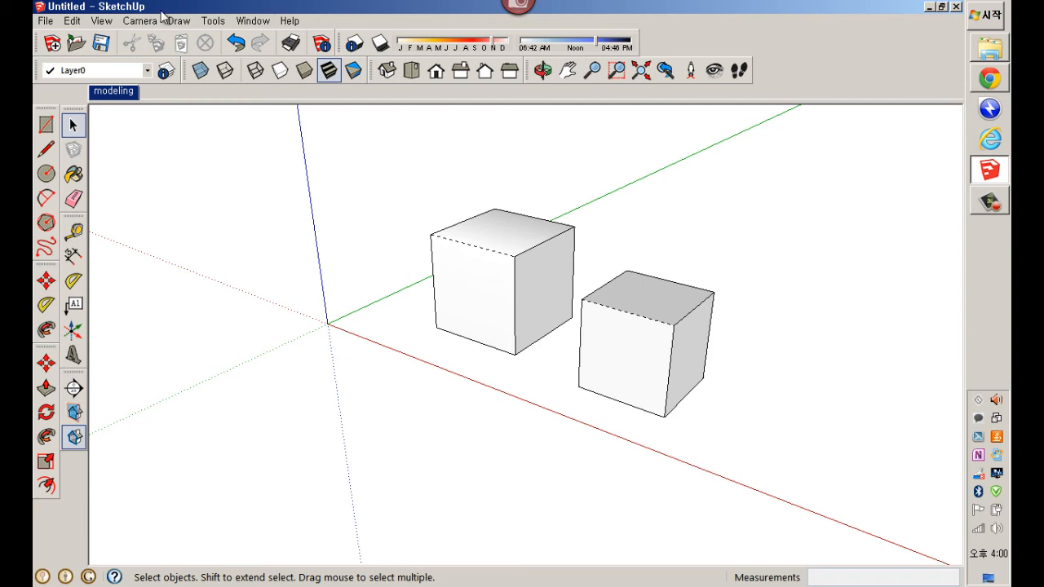
{"action": "left_click", "coordinate": [104, 21]}
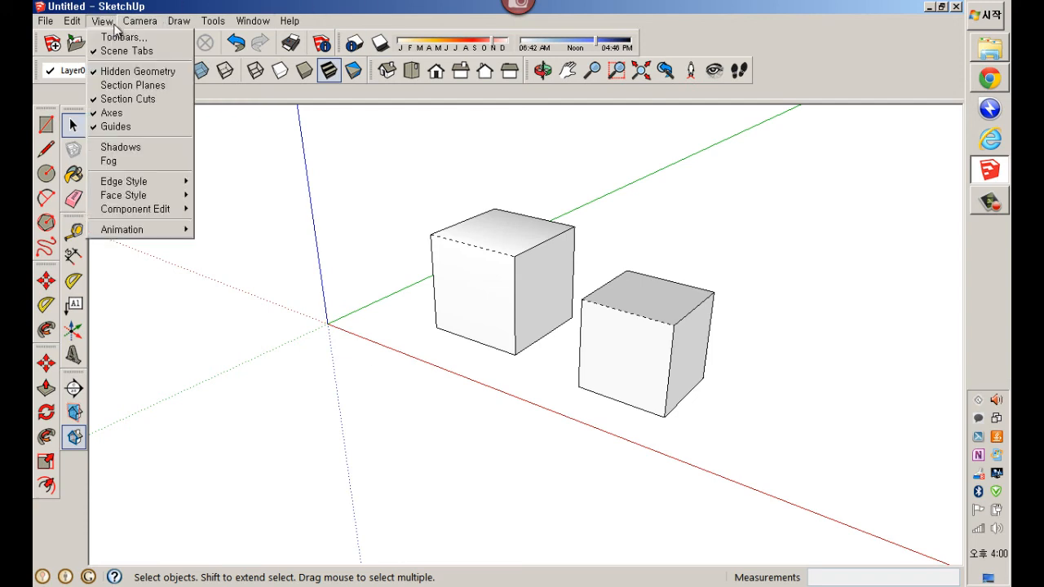
{"action": "left_click", "coordinate": [122, 72]}
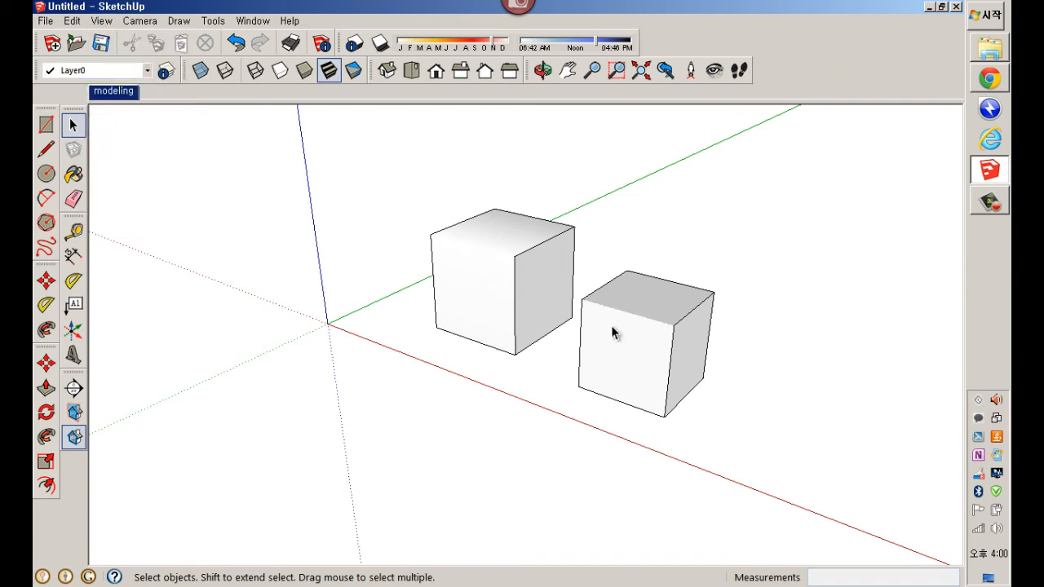
Soften the first cube's top edge above its right face with the Soften command
{"action": "right_click", "coordinate": [542, 249]}
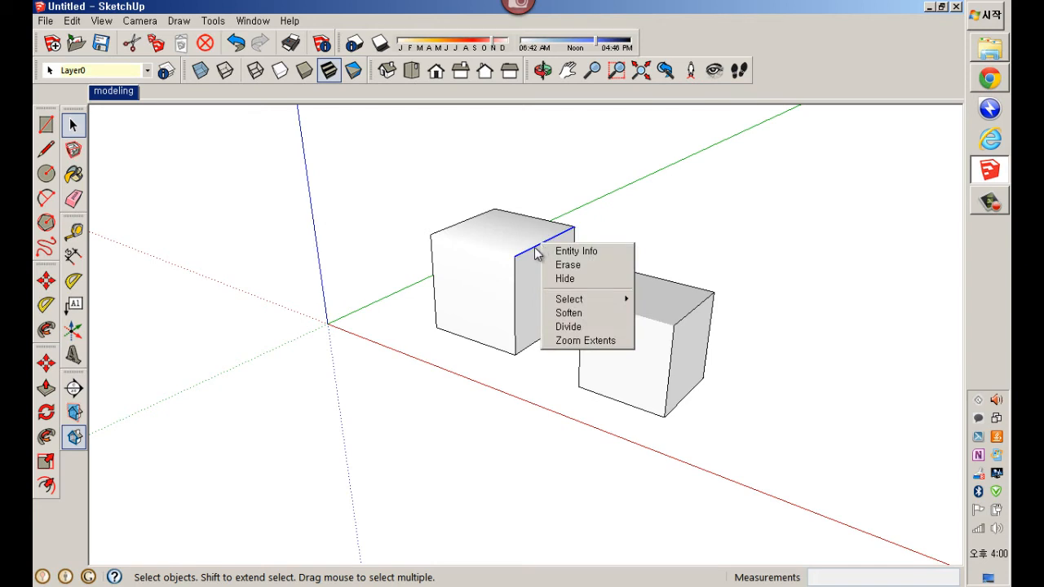
{"action": "left_click", "coordinate": [575, 314]}
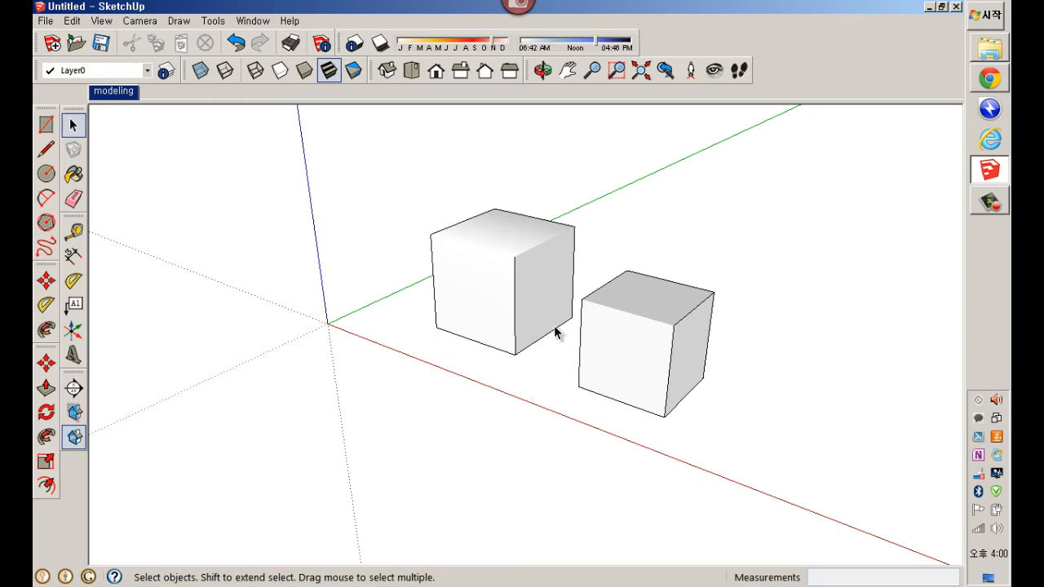
Switch to the Chrome browser, open the blog post "1강 참고 이미지 - 2" and skim through to its end
{"action": "left_click", "coordinate": [985, 85]}
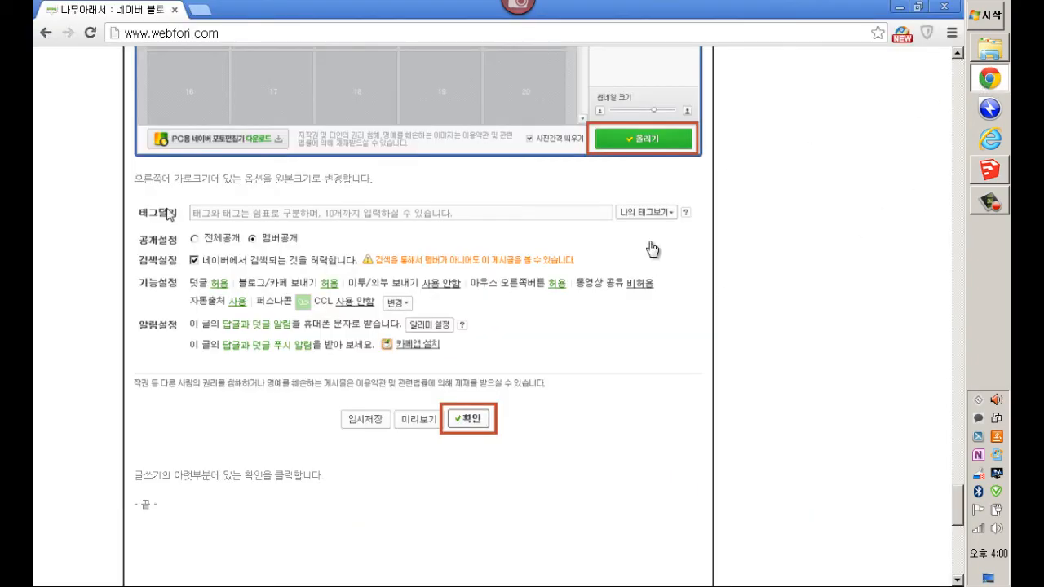
{"action": "scroll", "coordinate": [588, 293], "scroll_direction": "up", "scroll_amount": 8}
{"action": "scroll", "coordinate": [588, 256], "scroll_direction": "down", "scroll_amount": 15}
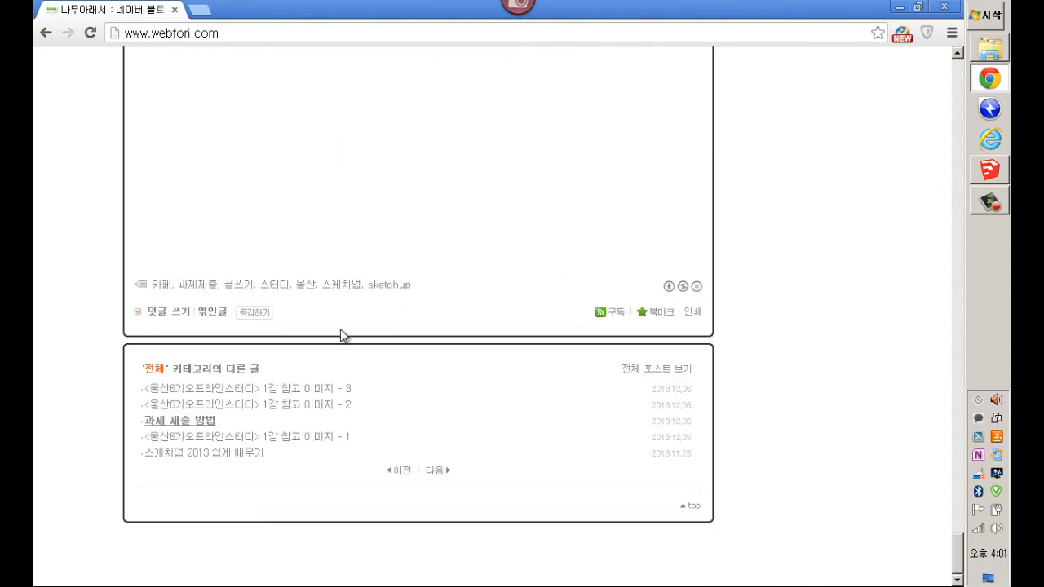
{"action": "left_click", "coordinate": [303, 406]}
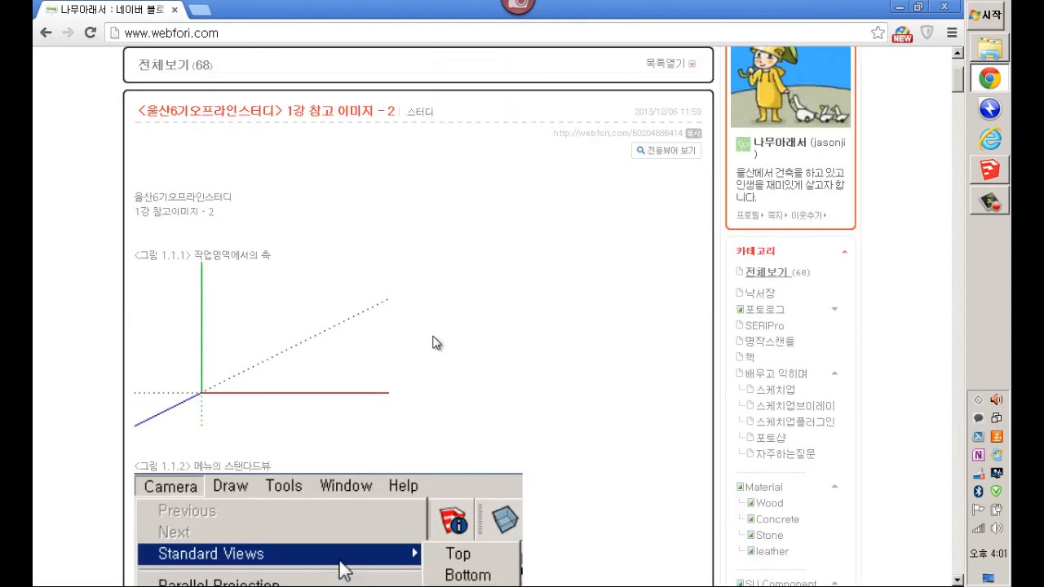
{"action": "scroll", "coordinate": [433, 342], "scroll_direction": "down", "scroll_amount": 18}
{"action": "scroll", "coordinate": [433, 350], "scroll_direction": "down", "scroll_amount": 10}
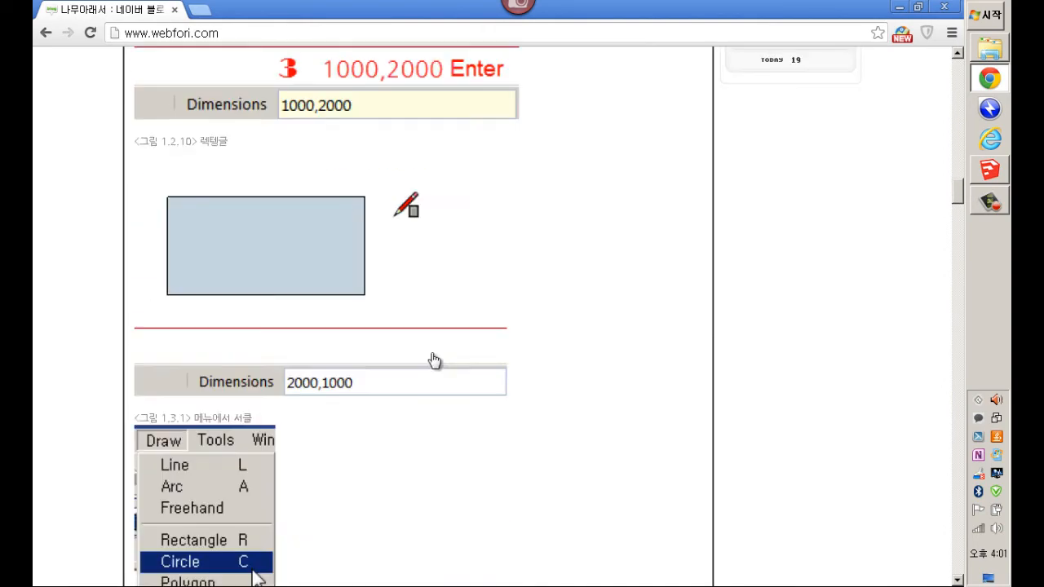
{"action": "left_click_drag", "start_coordinate": [954, 232], "coordinate": [964, 571]}
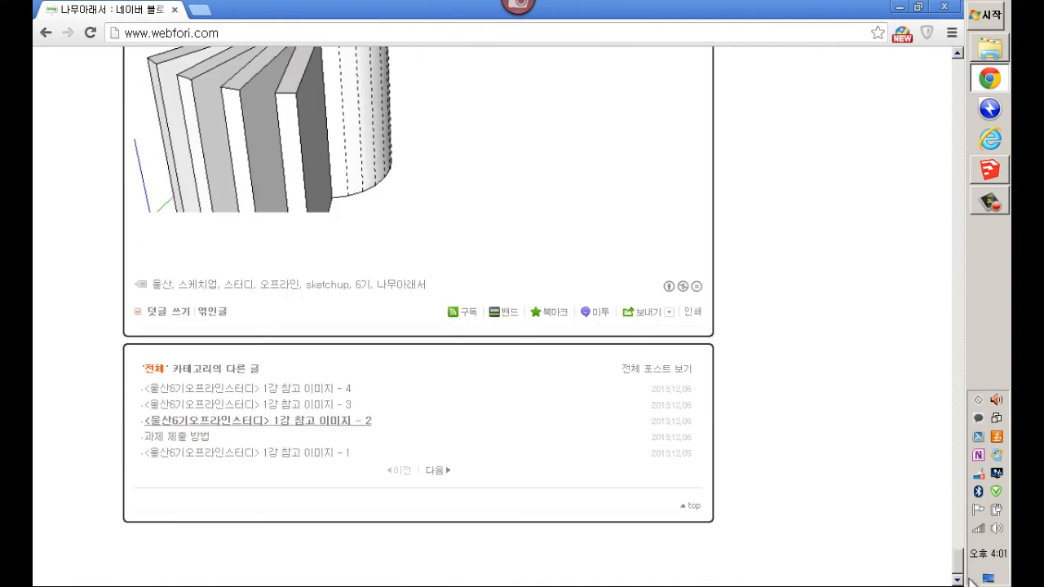
Open the blog post "1강 참고 이미지 - 3" and examine figure 1.10.5 on the difference between Soft and Smooth
{"action": "left_click", "coordinate": [288, 406]}
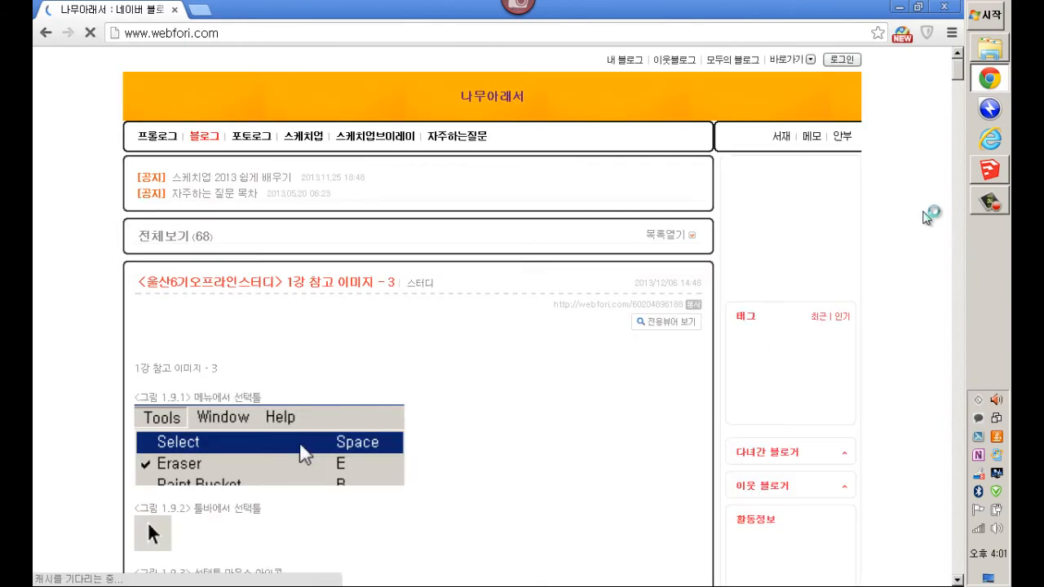
{"action": "left_click_drag", "start_coordinate": [964, 57], "coordinate": [969, 192]}
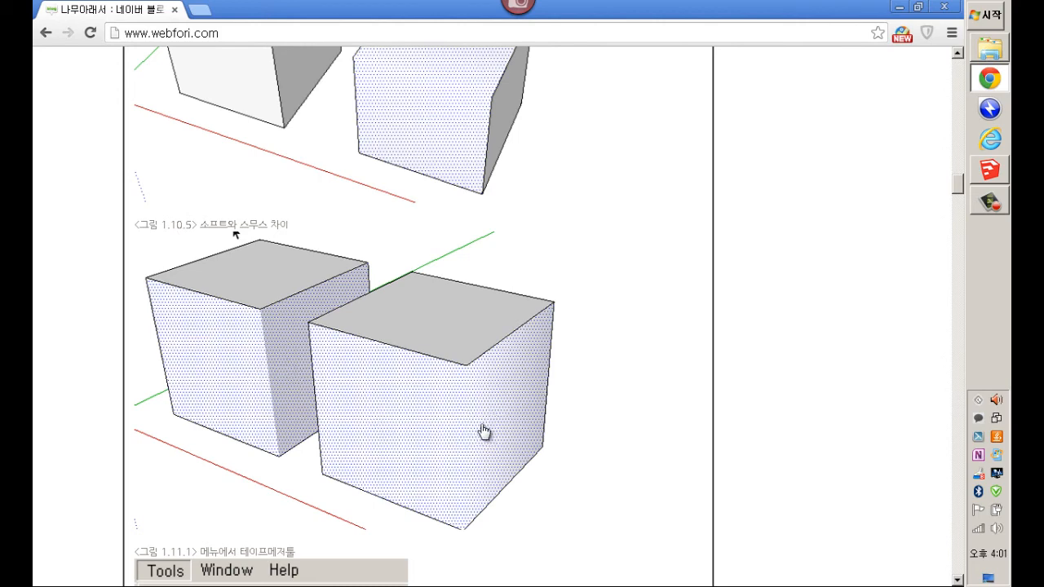
{"action": "scroll", "coordinate": [483, 430], "scroll_direction": "down", "scroll_amount": 4}
{"action": "scroll", "coordinate": [478, 429], "scroll_direction": "up", "scroll_amount": 3}
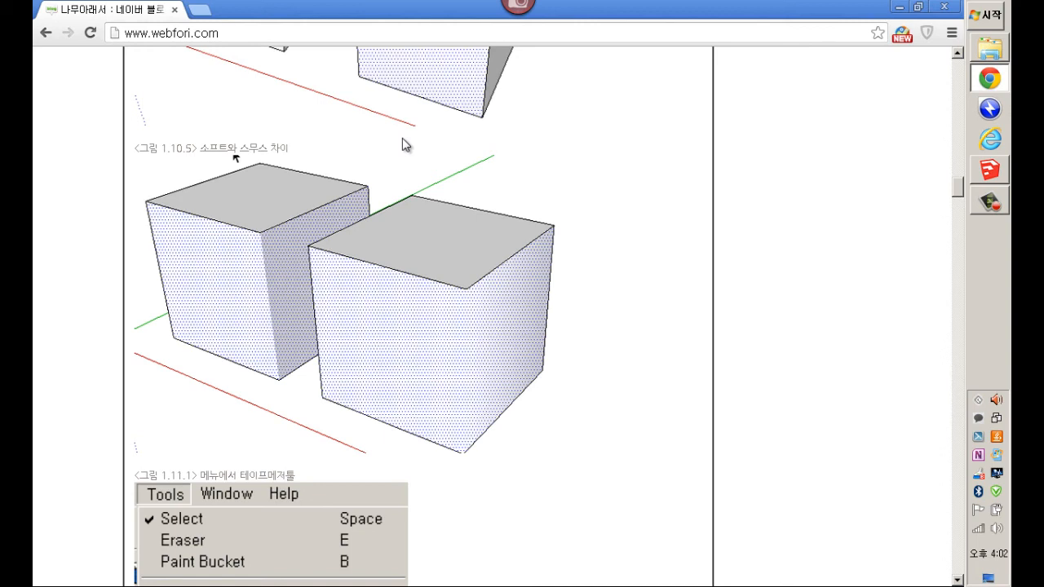
Switch back to SketchUp, delete both cubes, restore the modeling scene's top view, and leave everything deselected
{"action": "left_click", "coordinate": [989, 170]}
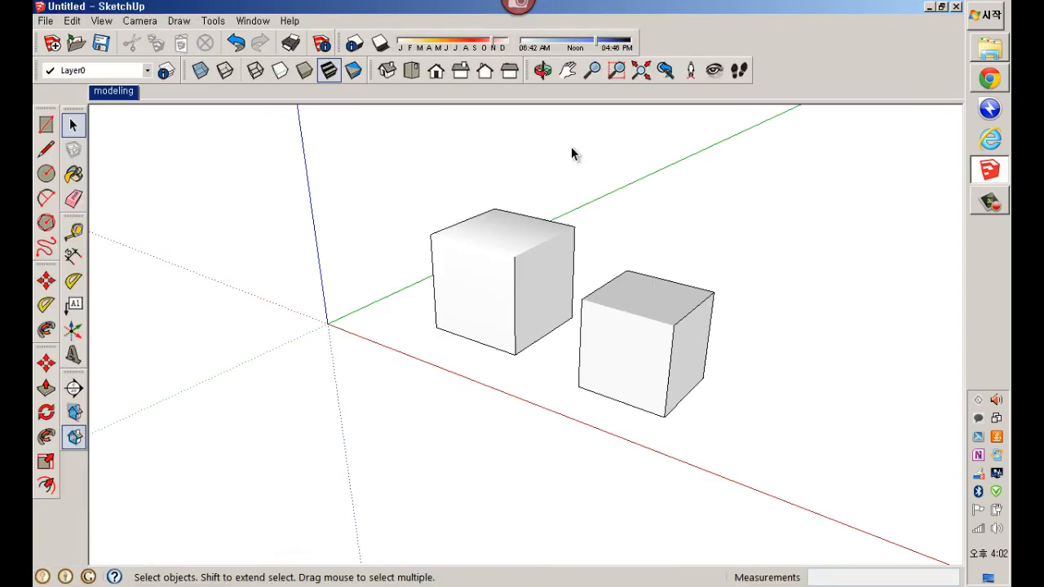
{"action": "left_click_drag", "start_coordinate": [386, 184], "coordinate": [787, 471]}
{"action": "key", "text": "Delete"}
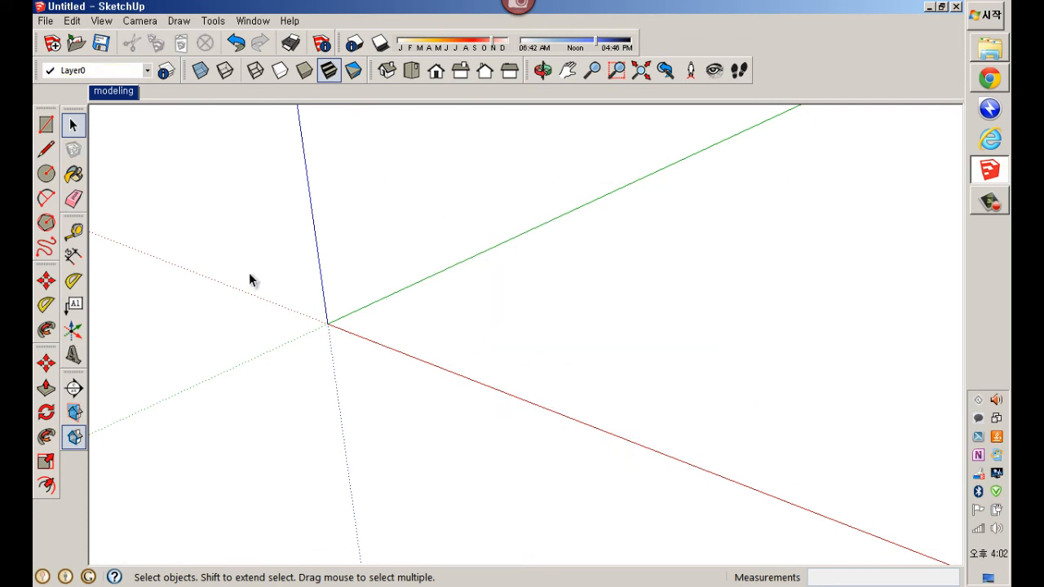
{"action": "left_click", "coordinate": [107, 96]}
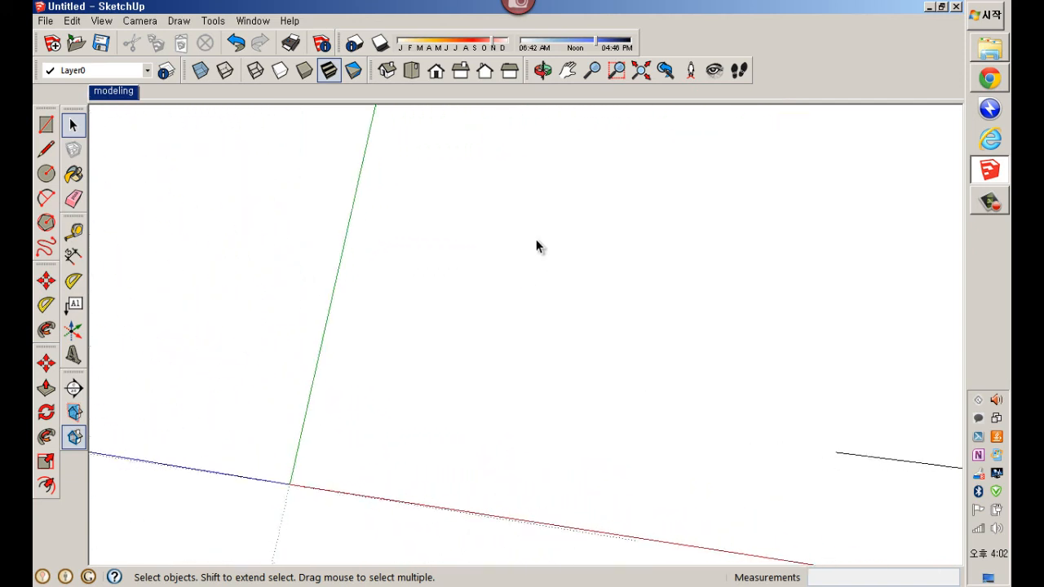
{"action": "key", "text": "ctrl+a"}
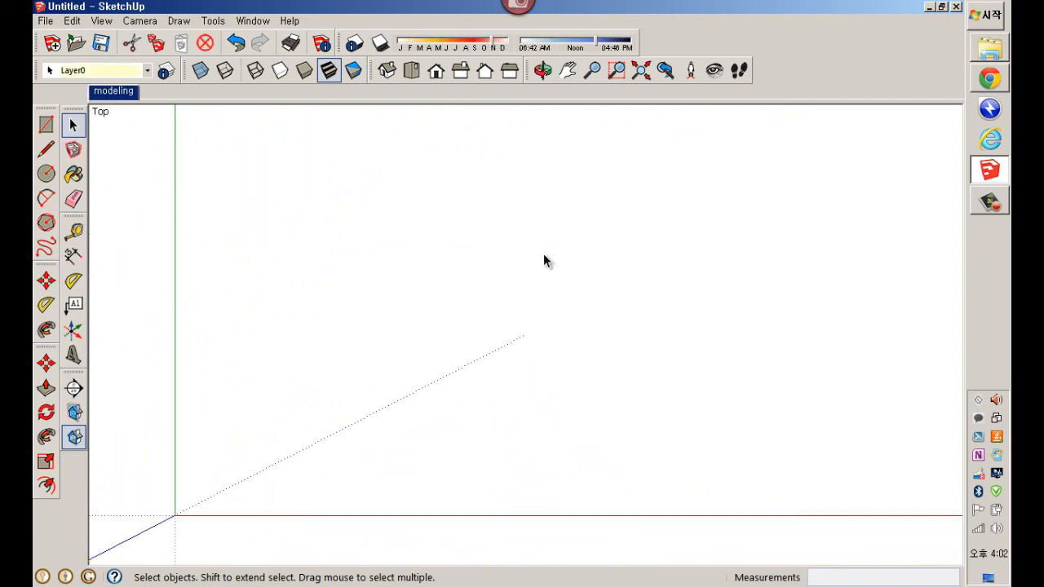
{"action": "key", "text": "ctrl+t"}
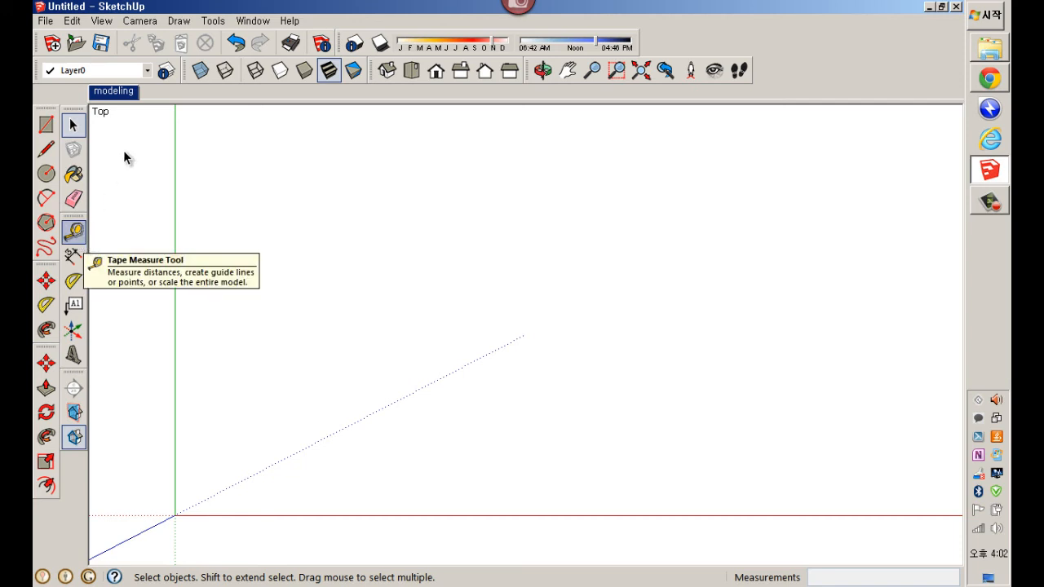
Locate and activate the Tape Measure tool, and draw a line 1000 long parallel to the red axis
{"action": "left_click", "coordinate": [213, 22]}
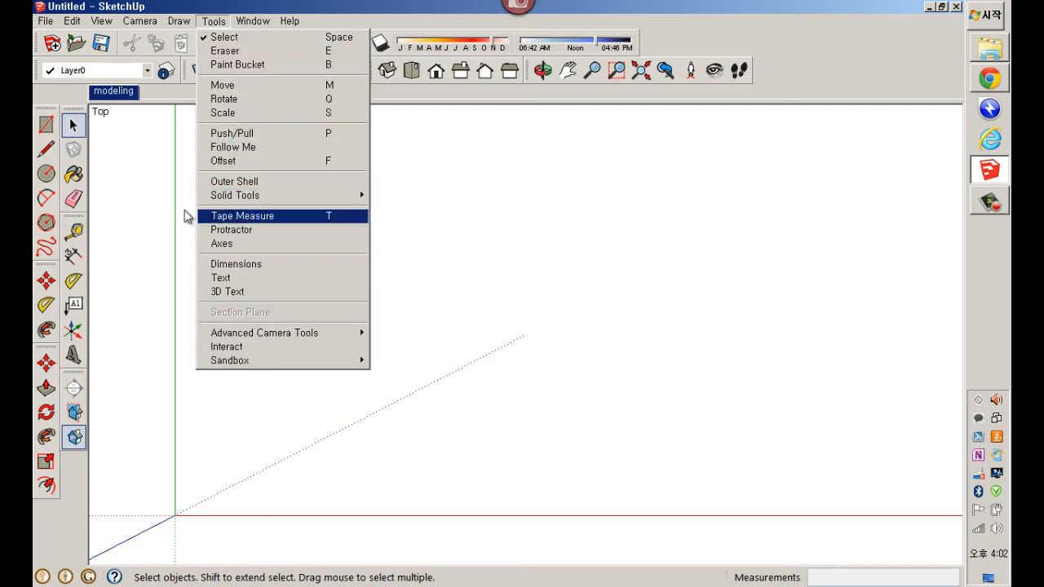
{"action": "left_click", "coordinate": [74, 233]}
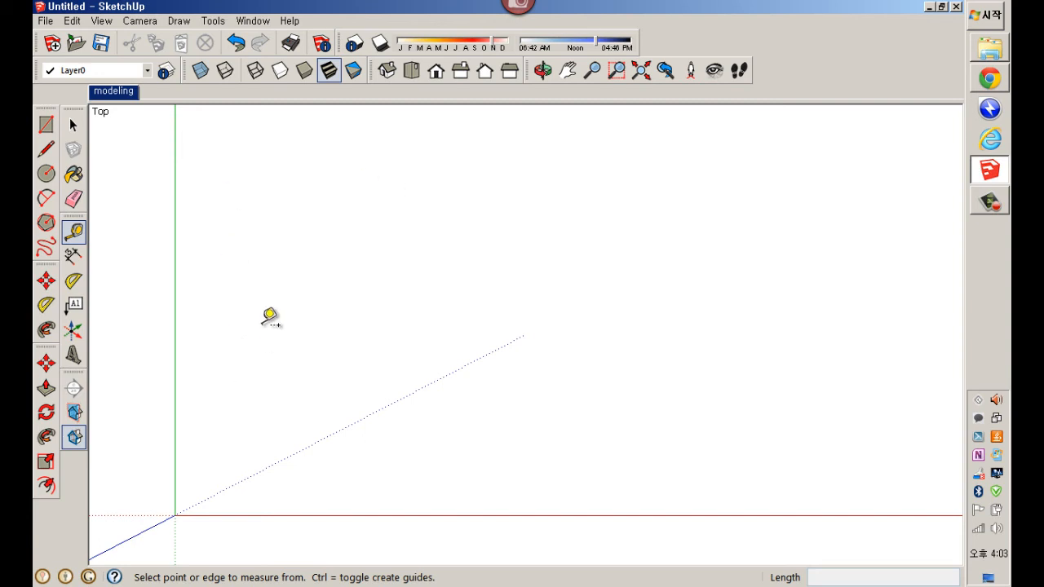
{"action": "key", "text": "l"}
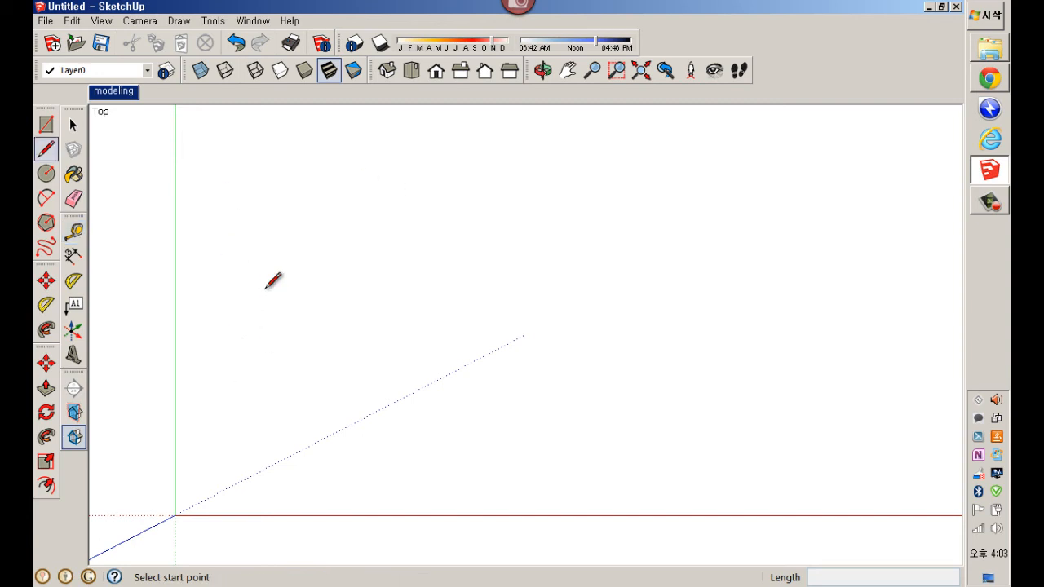
{"action": "left_click", "coordinate": [280, 366]}
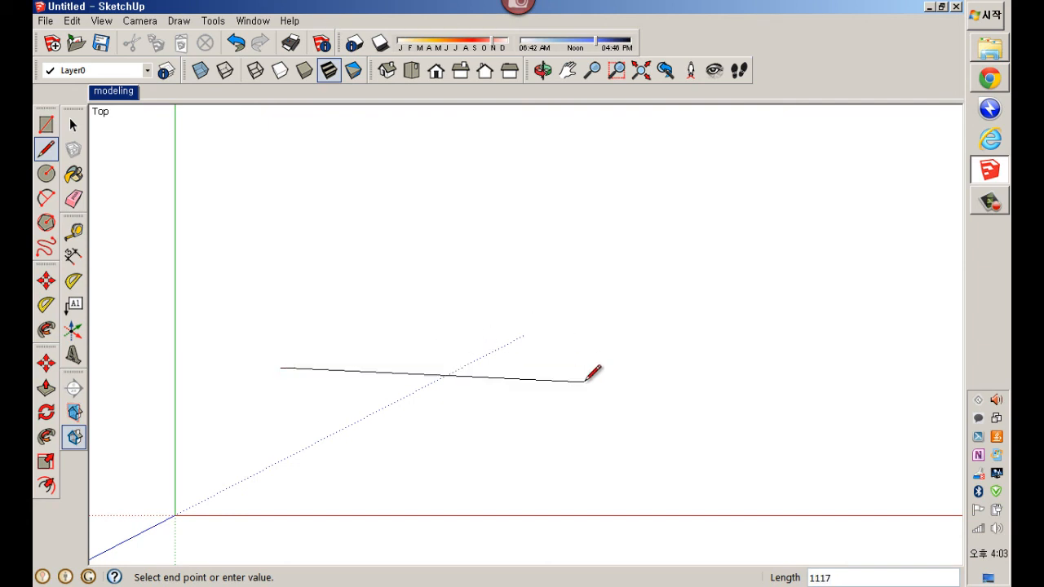
{"action": "type", "text": "1000"}
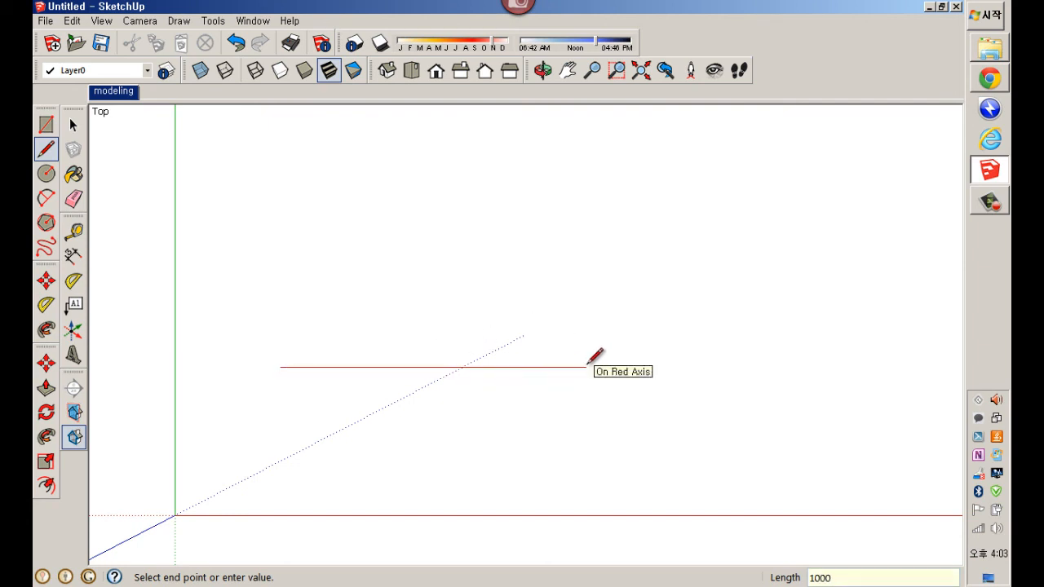
{"action": "key", "text": "Return"}
{"action": "key", "text": "space"}
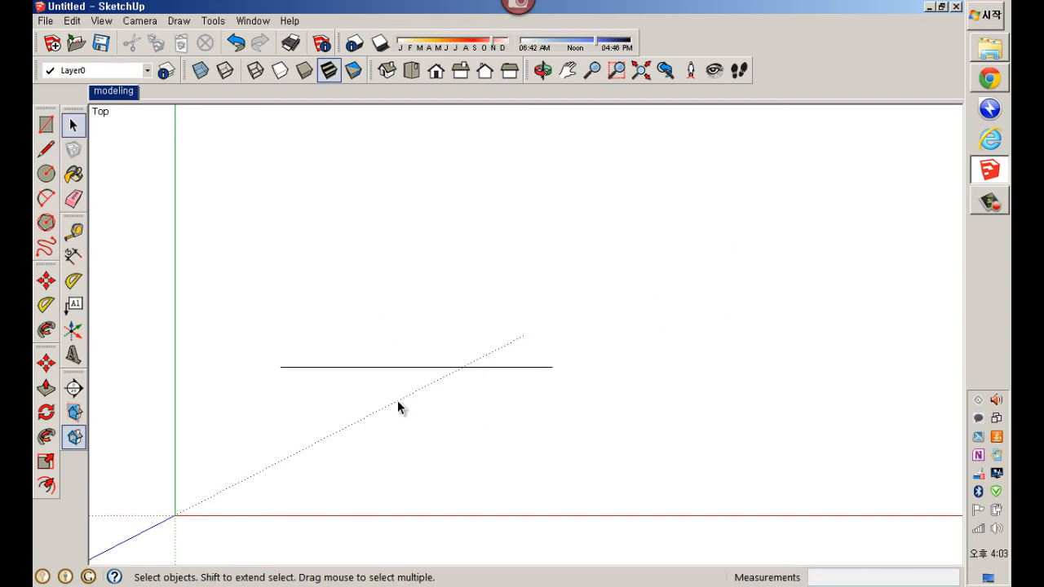
Measure the horizontal line from end to end with the Tape Measure tool, and from its left endpoint to a free point above
{"action": "left_click", "coordinate": [74, 232]}
{"action": "left_click", "coordinate": [281, 368]}
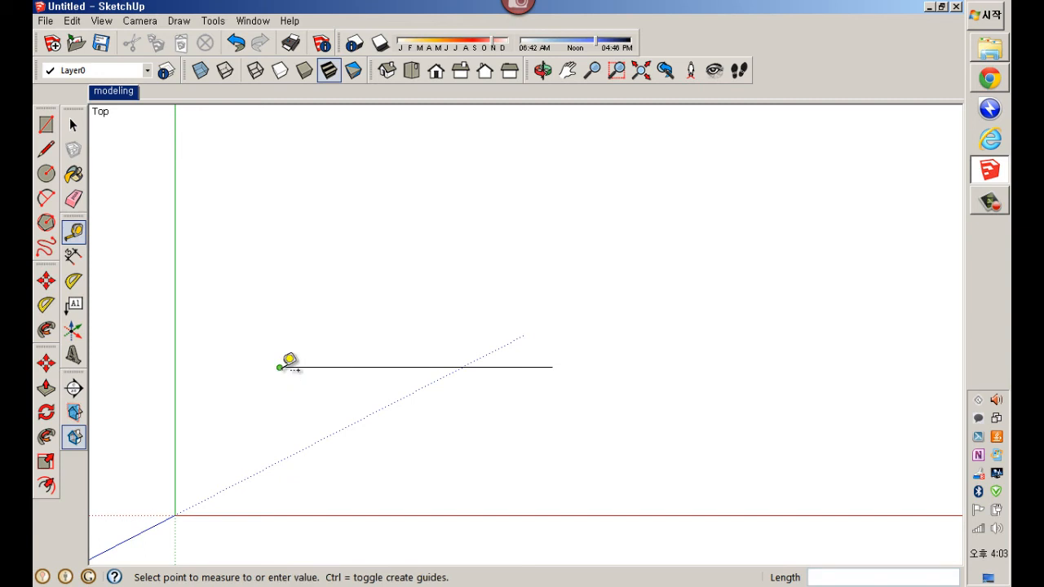
{"action": "left_click", "coordinate": [552, 367]}
{"action": "left_click", "coordinate": [279, 367]}
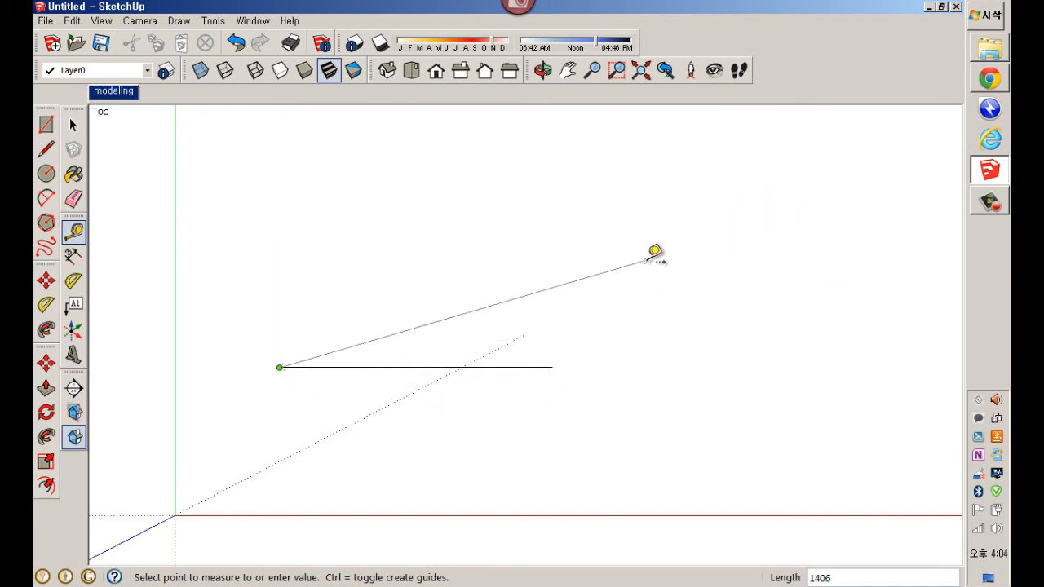
{"action": "left_click", "coordinate": [650, 260]}
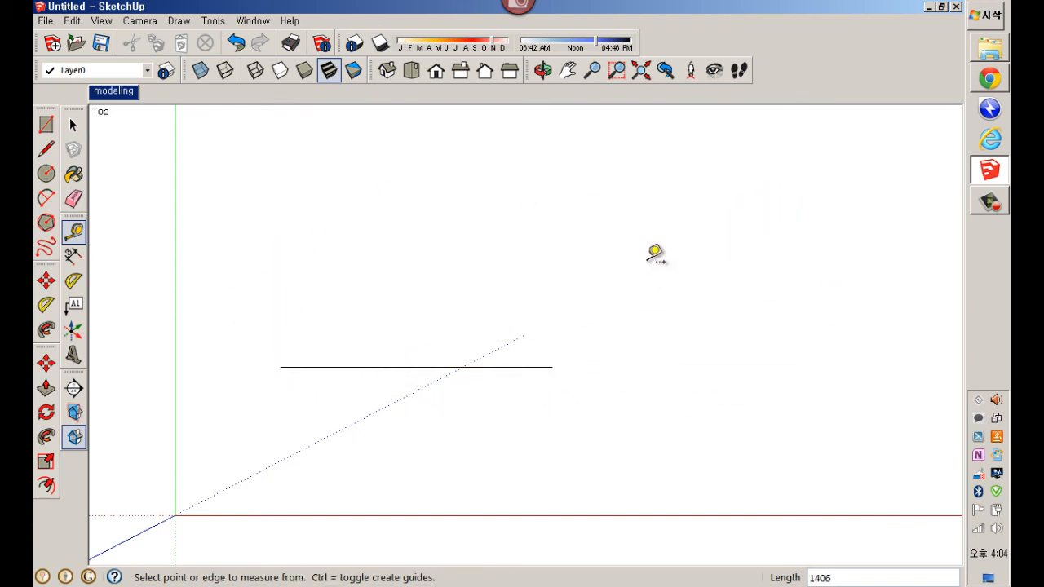
Create a guide line parallel to the horizontal line, offset 500 above it along the green axis
{"action": "left_click", "coordinate": [460, 366]}
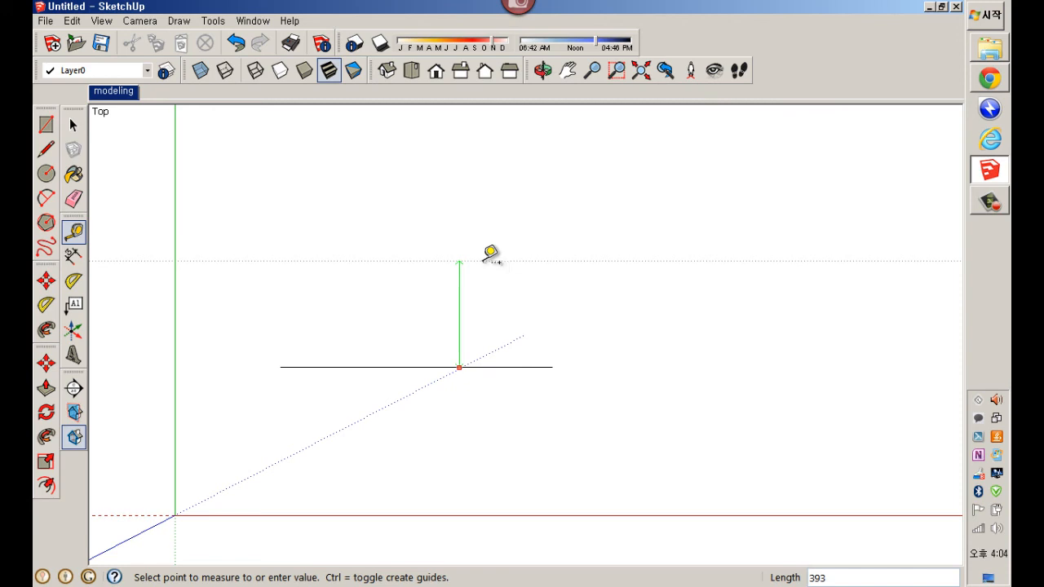
{"action": "type", "text": "500"}
{"action": "key", "text": "Return"}
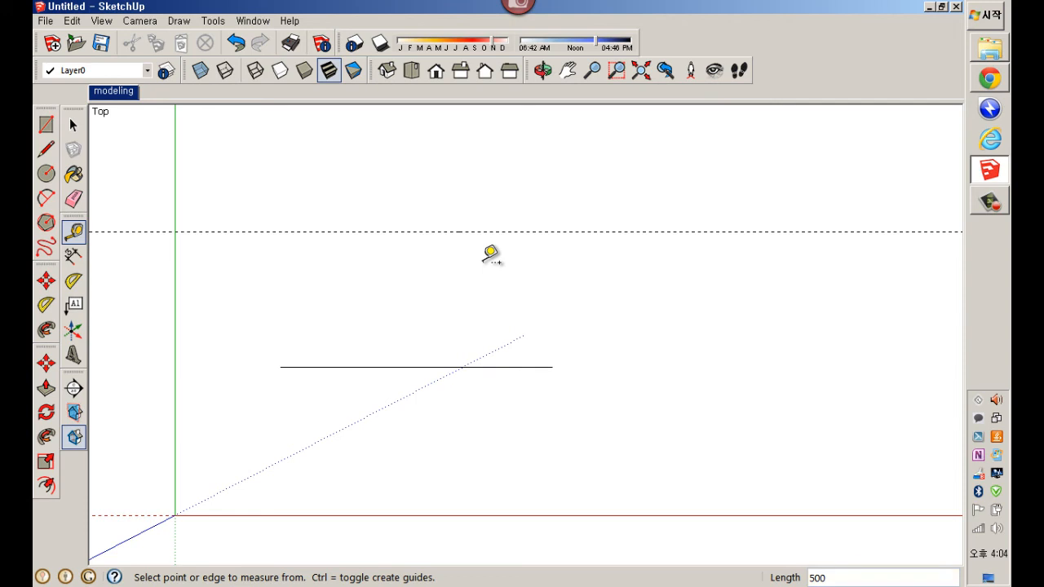
{"action": "key", "text": "space"}
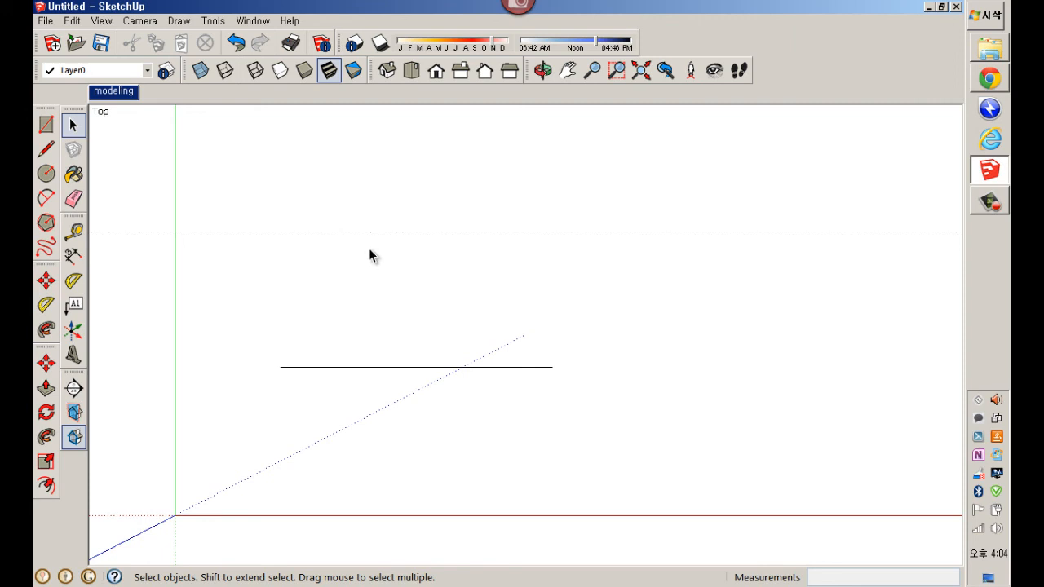
Draw three separate lines parallel to the green axis from the horizontal line up to the guide, the first at its left endpoint
{"action": "key", "text": "l"}
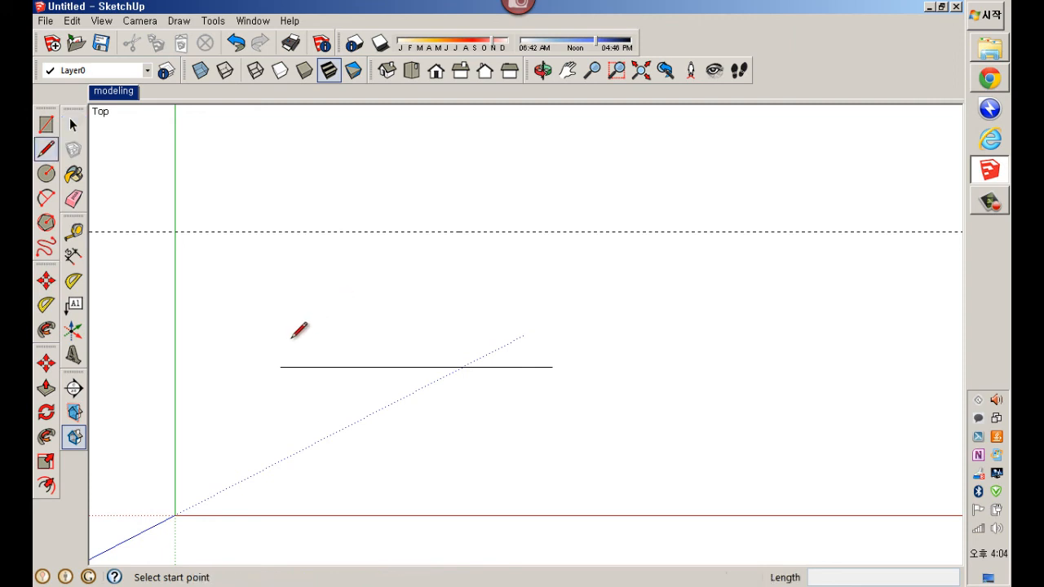
{"action": "left_click", "coordinate": [280, 367]}
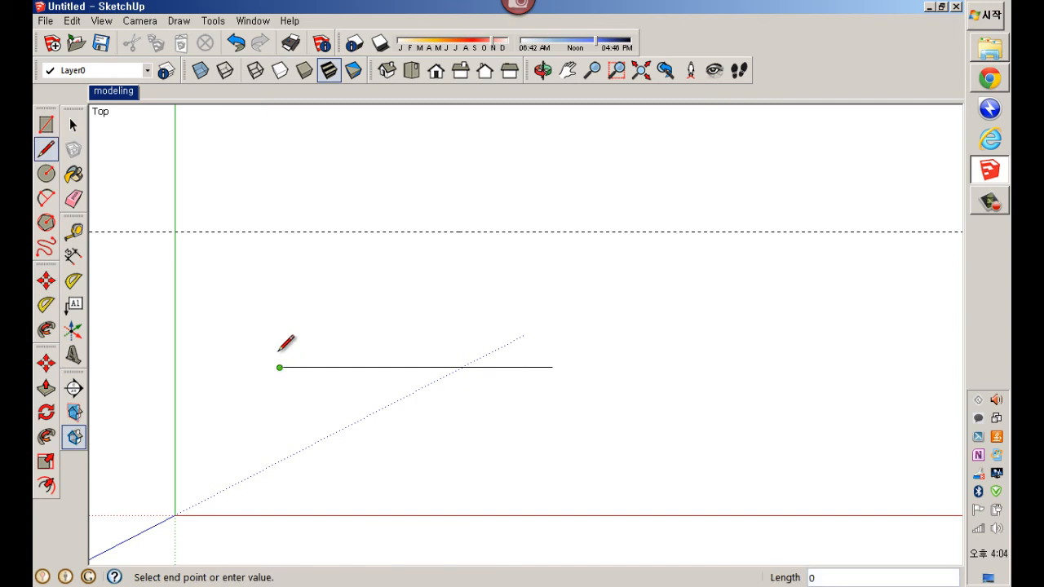
{"action": "left_click", "coordinate": [280, 232]}
{"action": "key", "text": "space"}
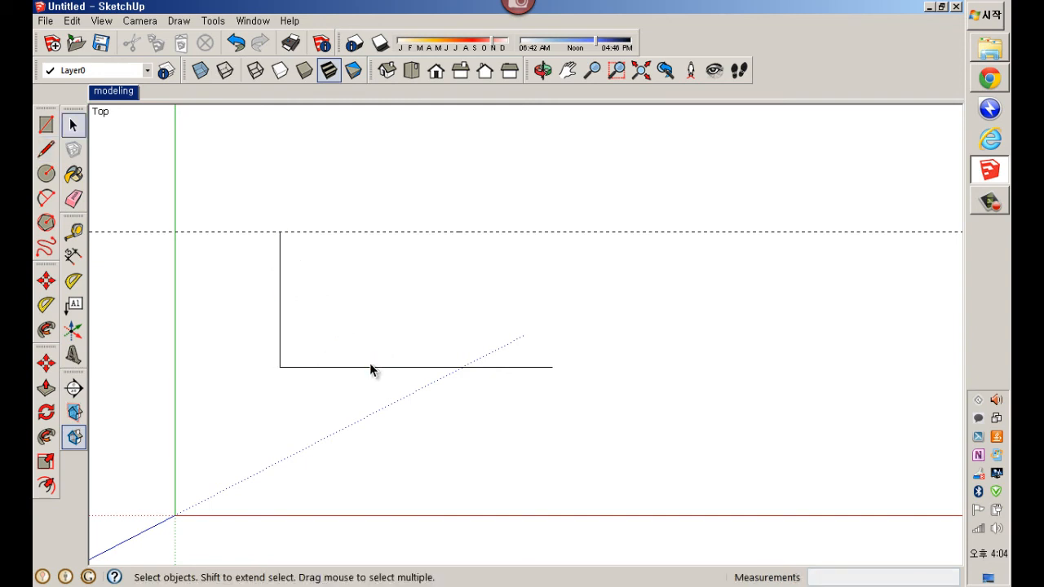
{"action": "key", "text": "l"}
{"action": "left_click", "coordinate": [348, 367]}
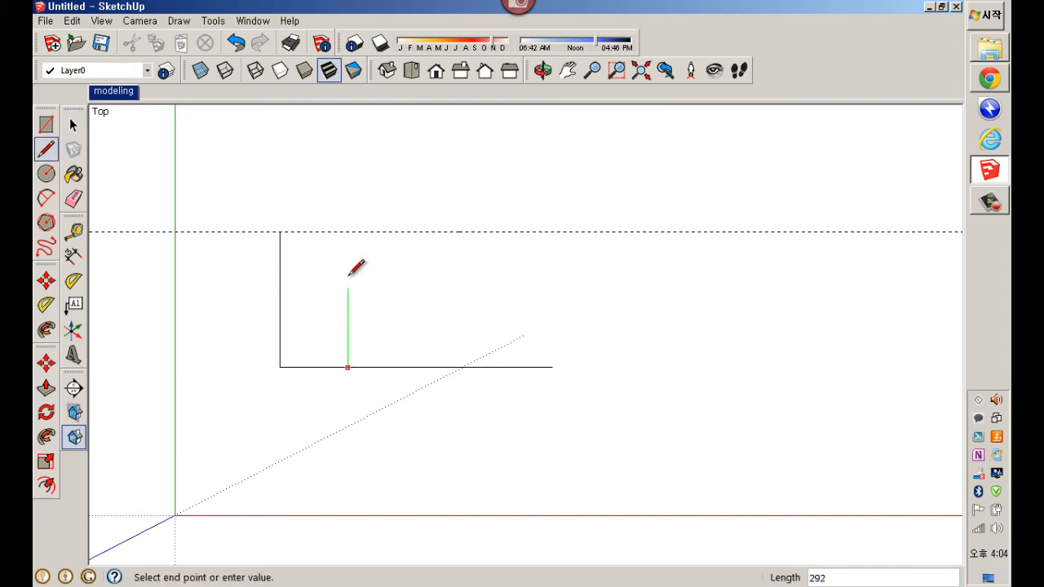
{"action": "left_click", "coordinate": [348, 232]}
{"action": "key", "text": "space"}
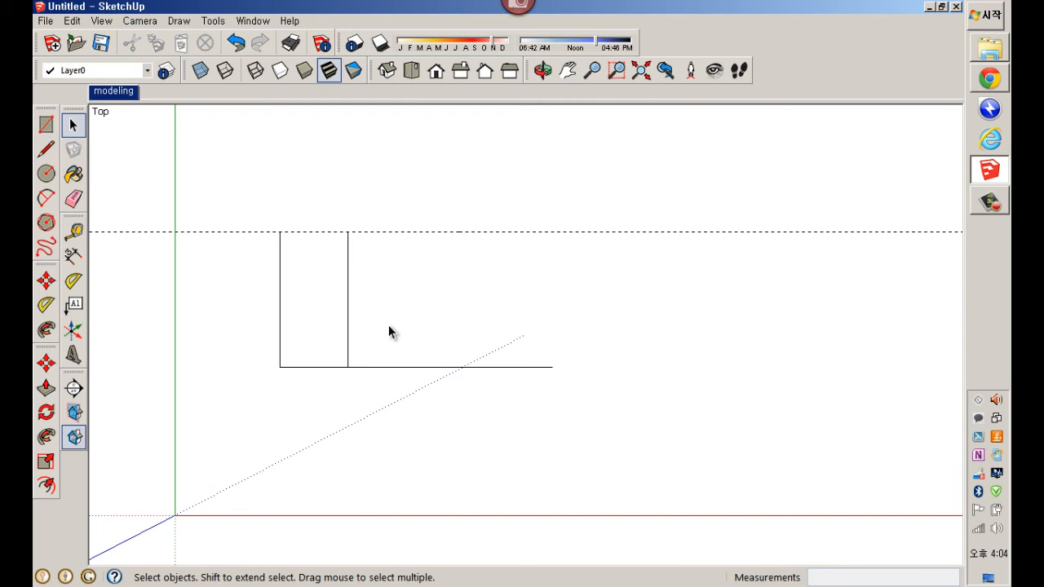
{"action": "key", "text": "l"}
{"action": "left_click", "coordinate": [399, 367]}
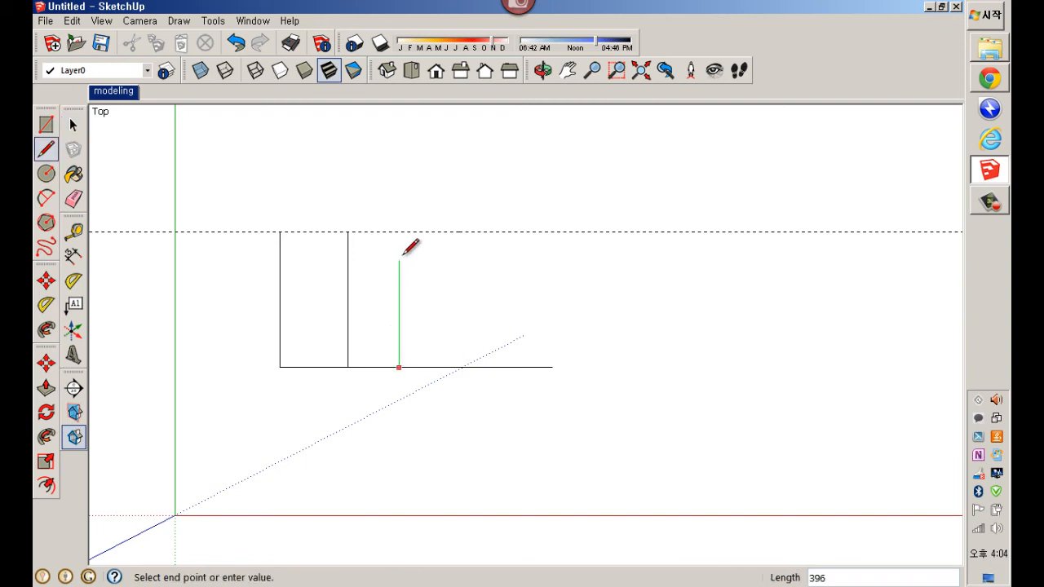
{"action": "left_click", "coordinate": [399, 232]}
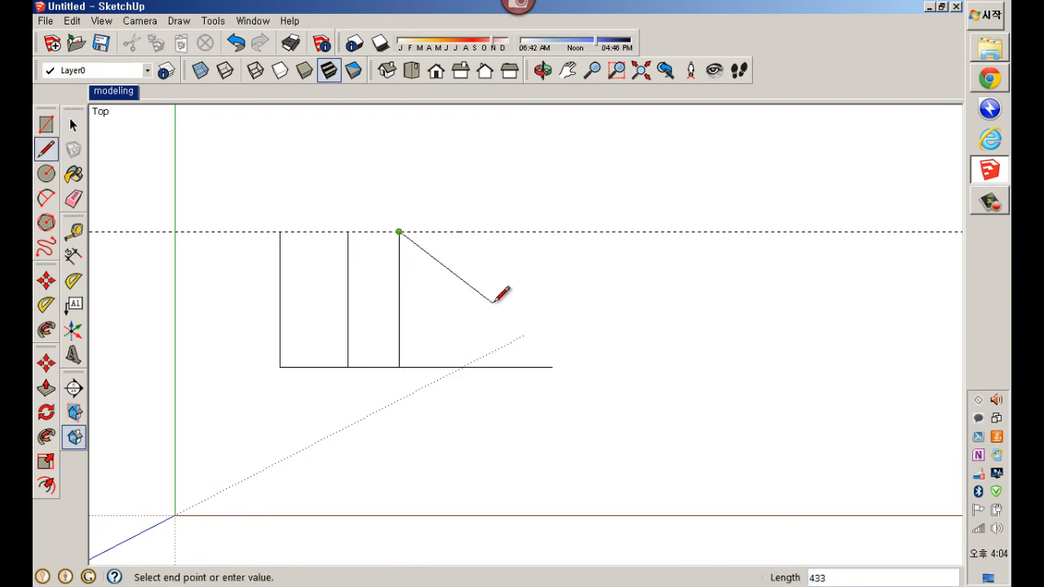
{"action": "key", "text": "space"}
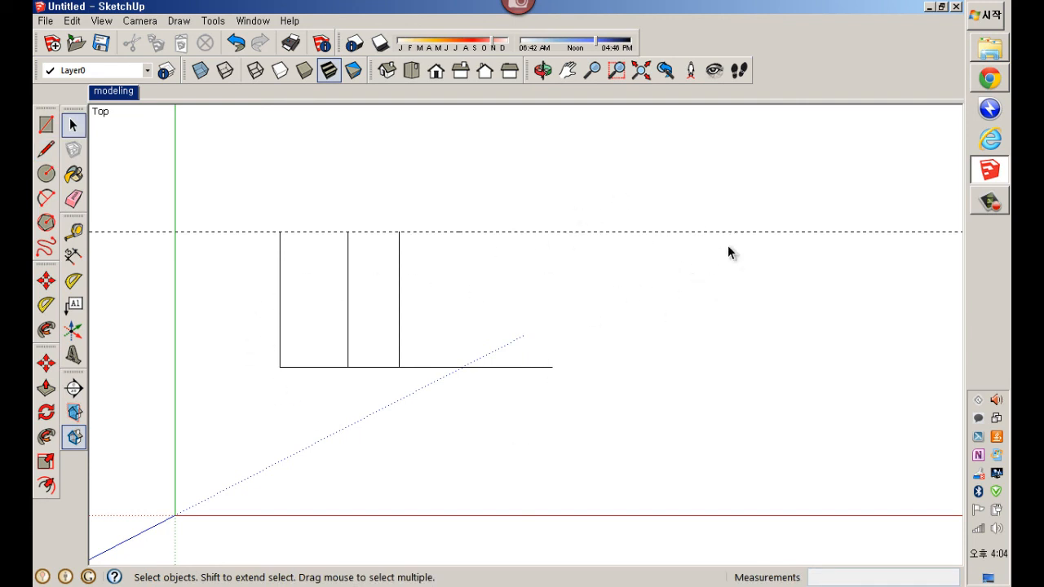
Examine the guide line's extent in a 3D view, crossing-select it and clear the selection
{"action": "middle_click_drag", "start_coordinate": [633, 389], "coordinate": [285, 282]}
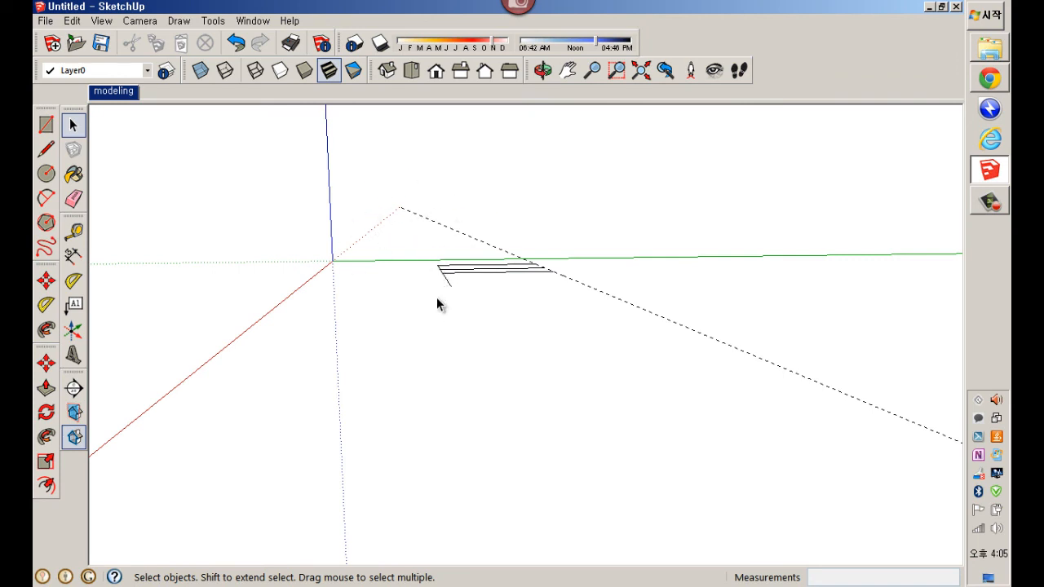
{"action": "mouse_move", "coordinate": [437, 304]}
{"action": "middle_mouse_down"}
{"action": "mouse_move", "coordinate": [552, 443]}
{"action": "mouse_move", "coordinate": [492, 391]}
{"action": "mouse_move", "coordinate": [531, 361]}
{"action": "middle_mouse_up"}
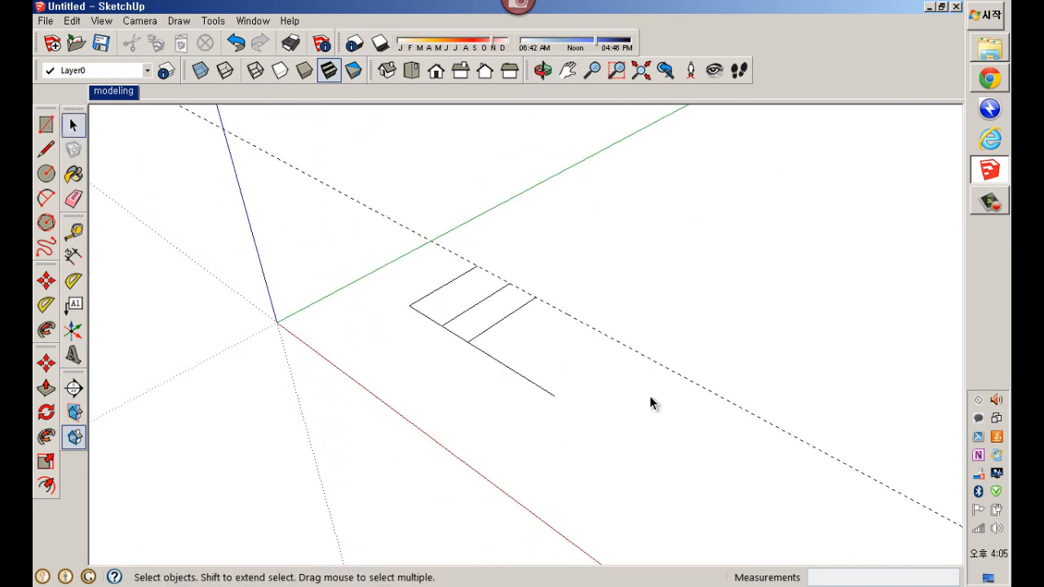
{"action": "left_click_drag", "start_coordinate": [769, 450], "coordinate": [707, 376]}
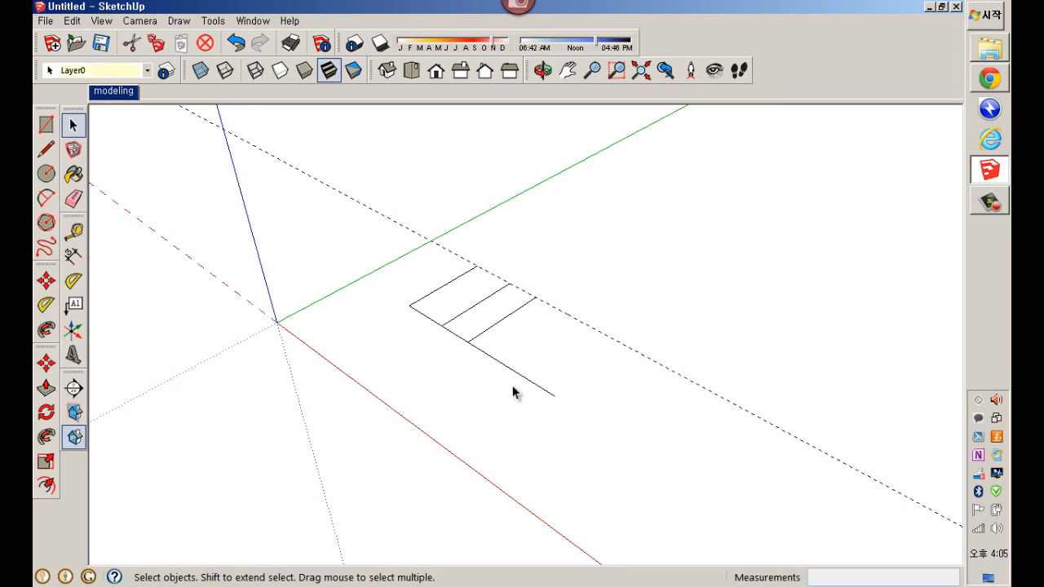
{"action": "left_click", "coordinate": [550, 461]}
Create a parallel guide line offset 1000 from the horizontal line, on its side toward the red axis
{"action": "mouse_move", "coordinate": [540, 449]}
{"action": "middle_mouse_down"}
{"action": "mouse_move", "coordinate": [508, 359]}
{"action": "mouse_move", "coordinate": [528, 394]}
{"action": "mouse_move", "coordinate": [544, 395]}
{"action": "middle_mouse_up"}
{"action": "key", "text": "t"}
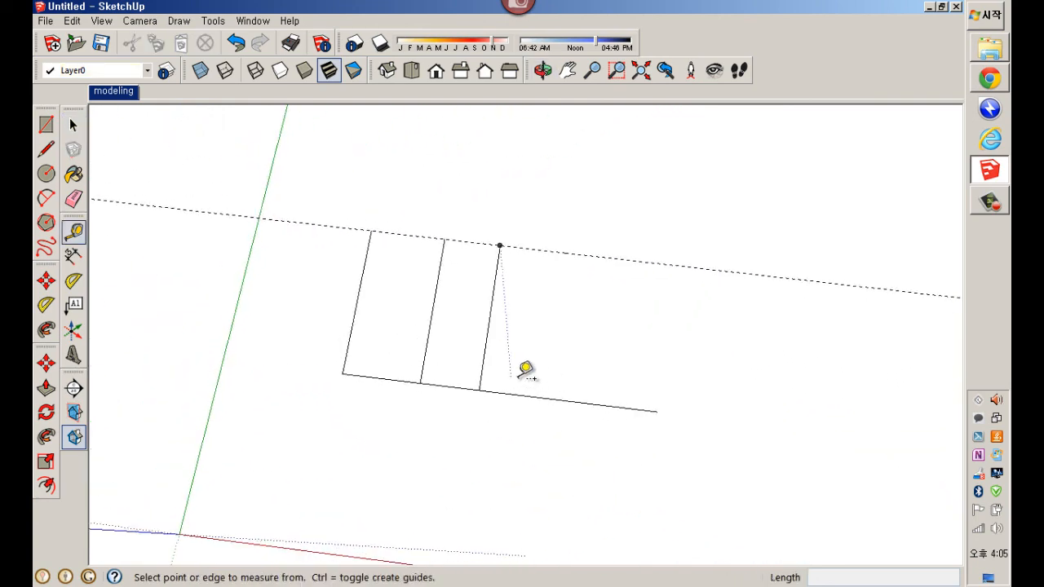
{"action": "left_click", "coordinate": [437, 385]}
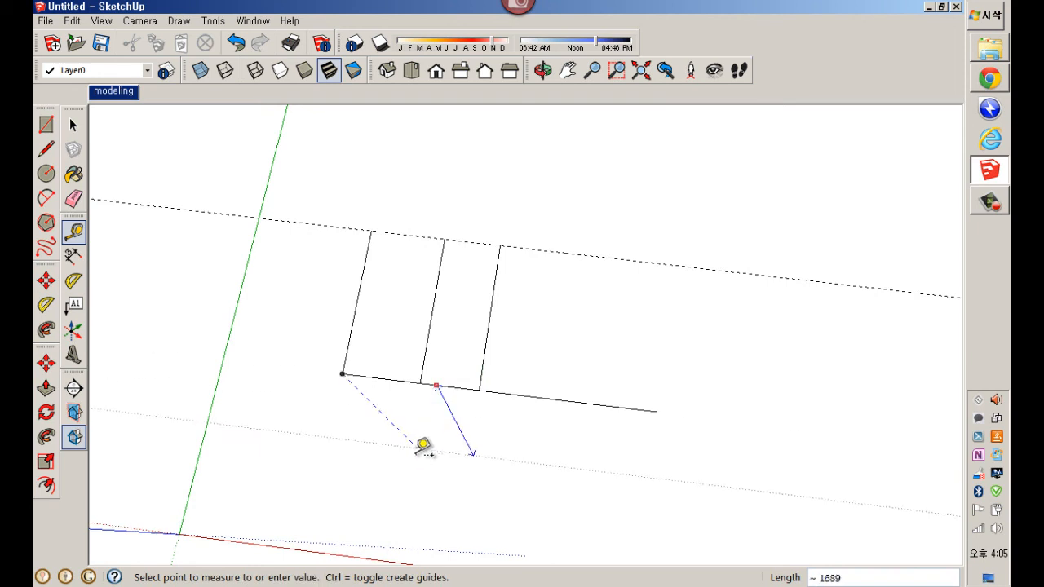
{"action": "type", "text": "1000"}
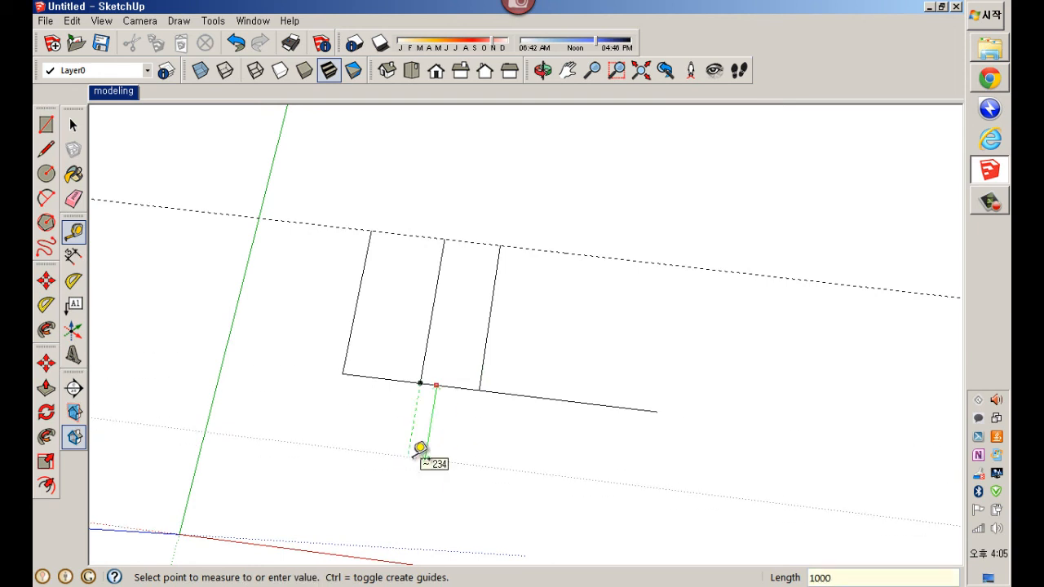
{"action": "key", "text": "Return"}
Create another parallel guide line offset 1000 beyond the upper guide, away from the drawn lines
{"action": "middle_click_drag", "start_coordinate": [480, 431], "coordinate": [517, 473]}
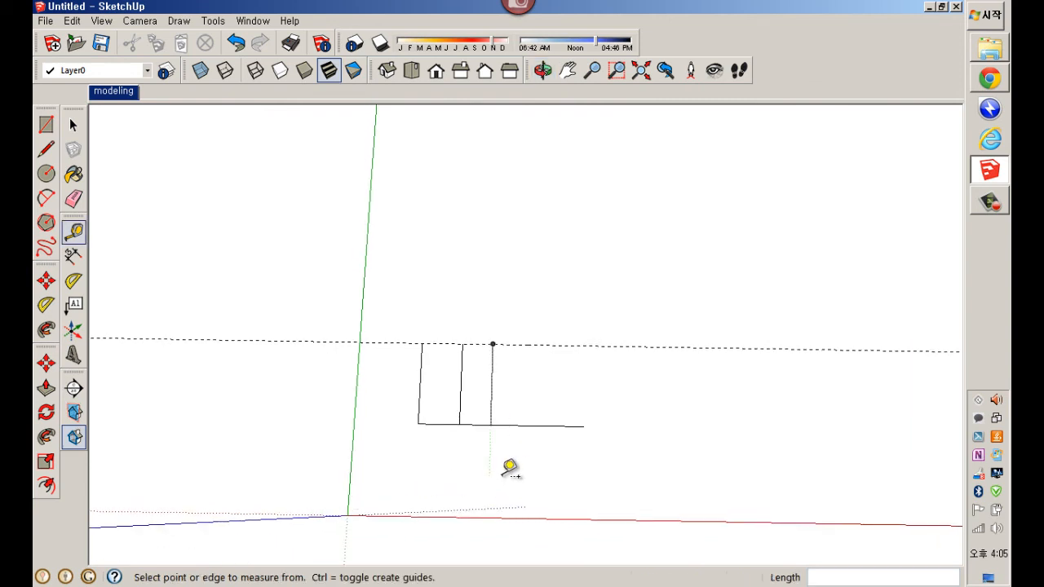
{"action": "scroll", "coordinate": [455, 507], "scroll_direction": "up", "scroll_amount": 2}
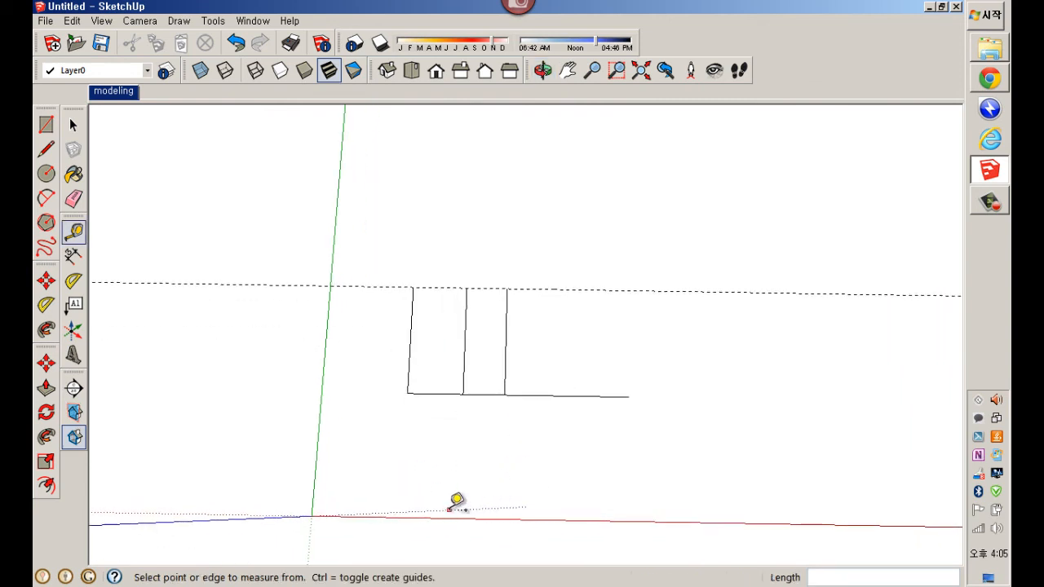
{"action": "left_click", "coordinate": [449, 287]}
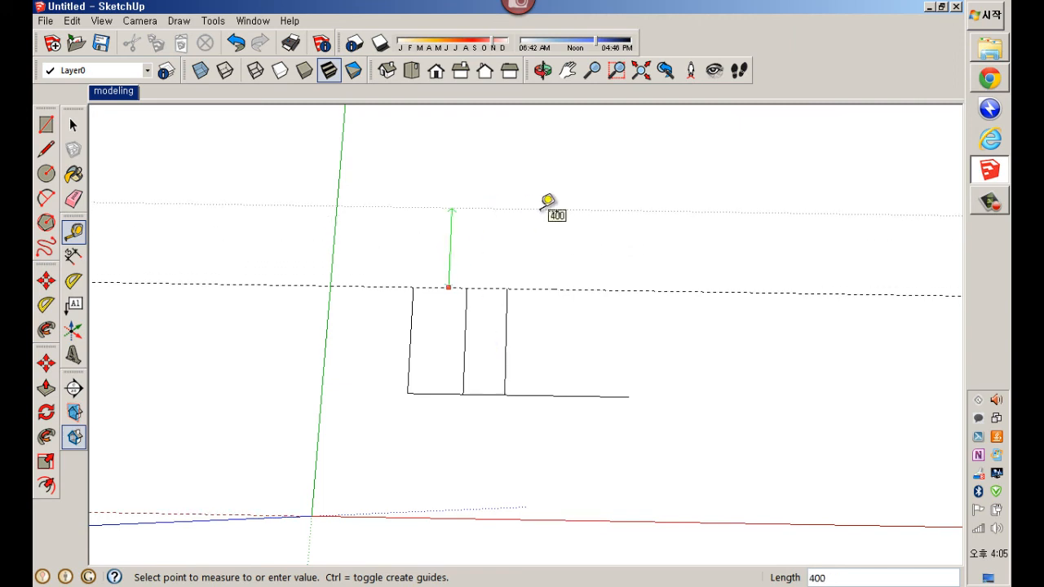
{"action": "type", "text": "1000"}
{"action": "key", "text": "Return"}
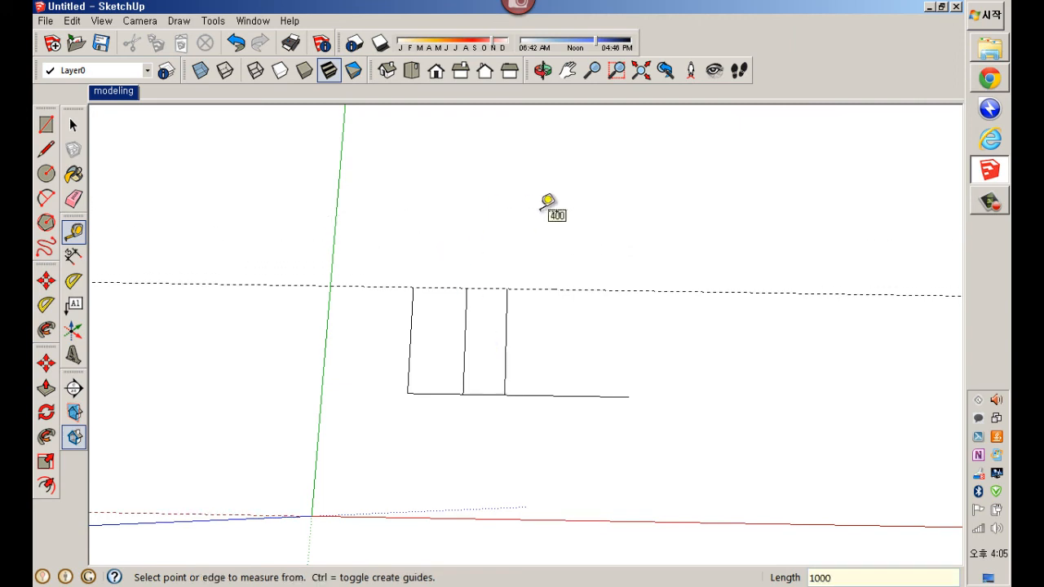
Return to the modeling scene's top view and measure upward from the upper end of the third vertical line
{"action": "left_click", "coordinate": [119, 96]}
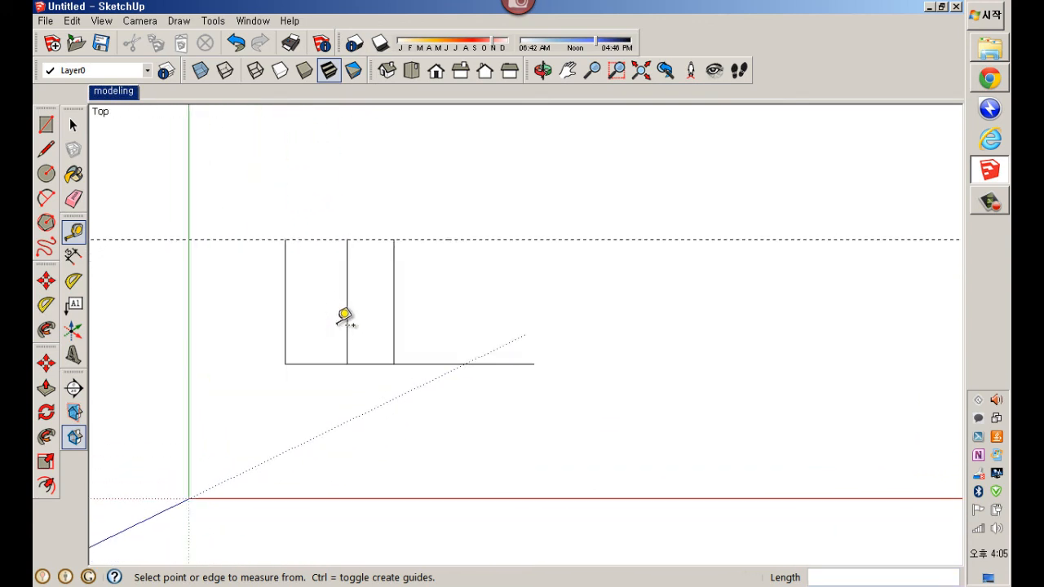
{"action": "left_click", "coordinate": [353, 297]}
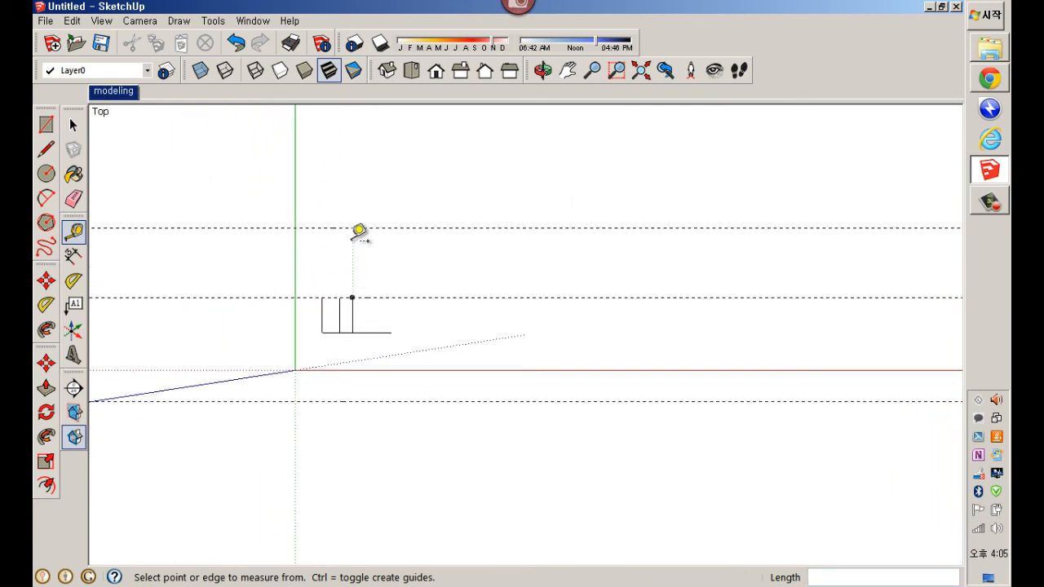
{"action": "left_click", "coordinate": [364, 174]}
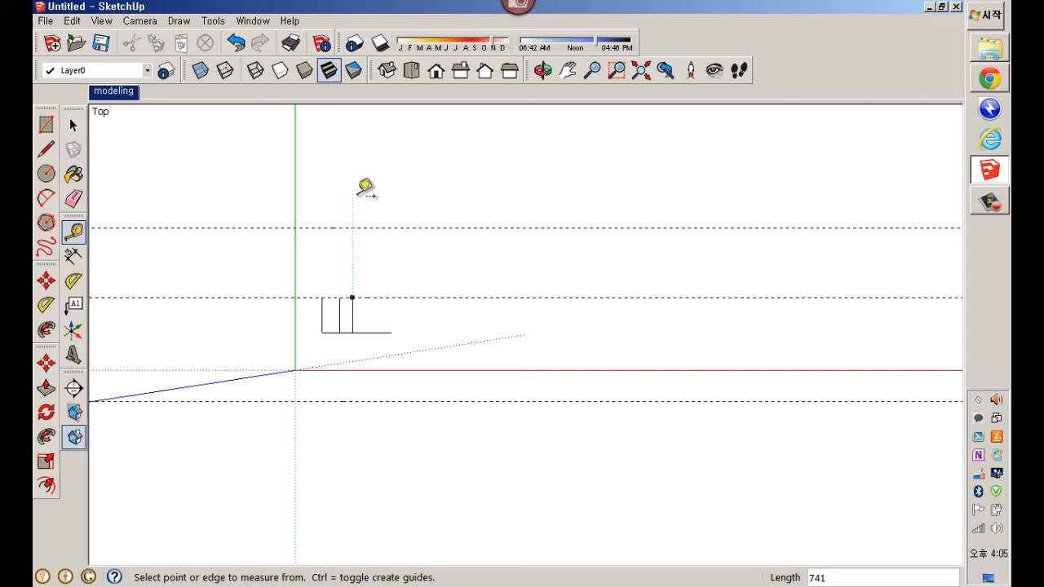
Create slanted guides from both ends of the horizontal line, about 680 long at the left and about 346 long at the right
{"action": "scroll", "coordinate": [330, 333], "scroll_direction": "up", "scroll_amount": 6}
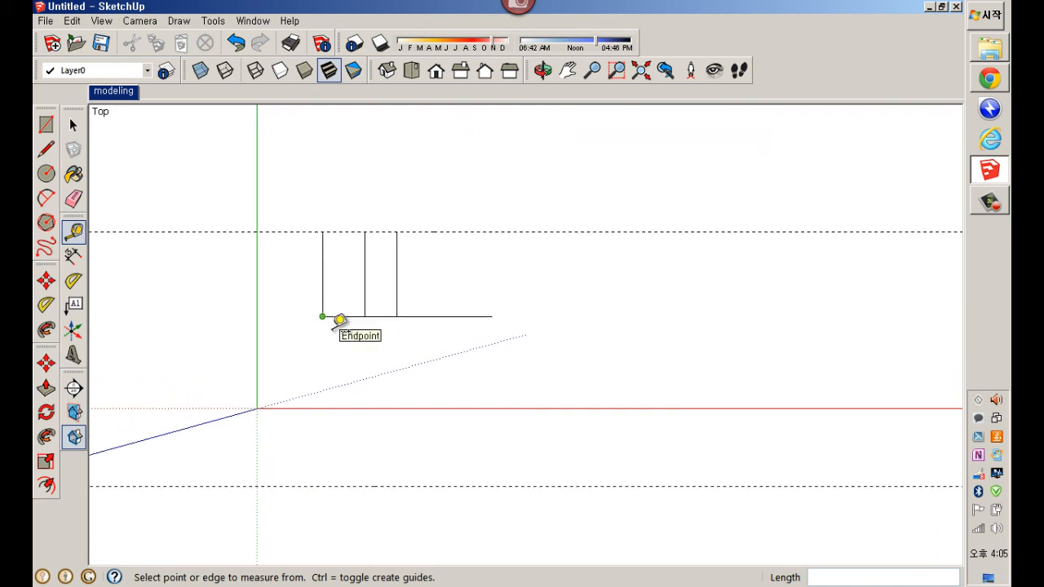
{"action": "scroll", "coordinate": [335, 323], "scroll_direction": "up", "scroll_amount": 2}
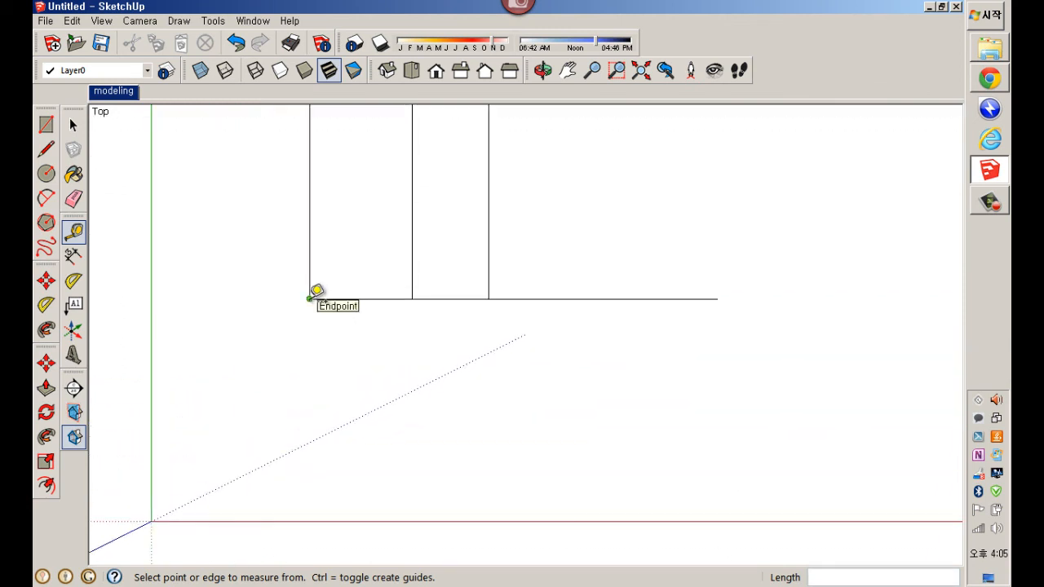
{"action": "left_click", "coordinate": [310, 299]}
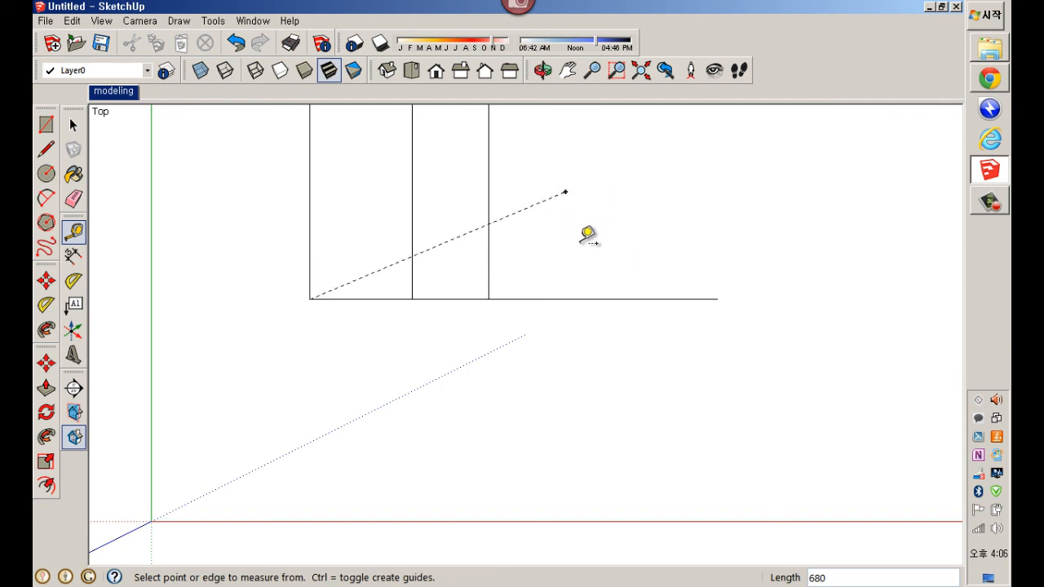
{"action": "left_click", "coordinate": [717, 299]}
{"action": "left_click", "coordinate": [654, 176]}
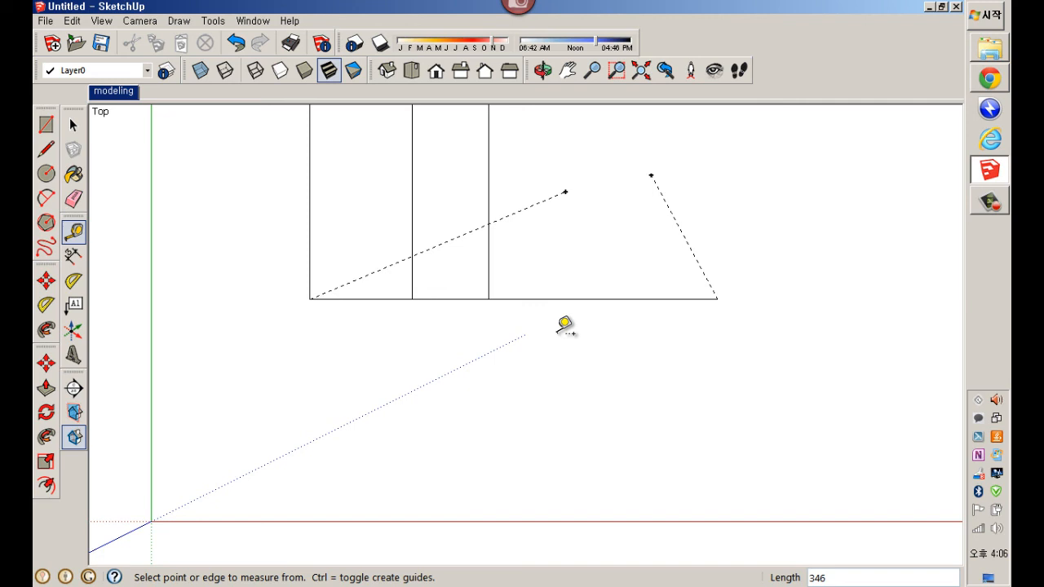
Turn off guide creation, measure from the horizontal line's left endpoint to a free point, and measure between two free points below the line
{"action": "key", "text": "ctrl"}
{"action": "left_click", "coordinate": [310, 299]}
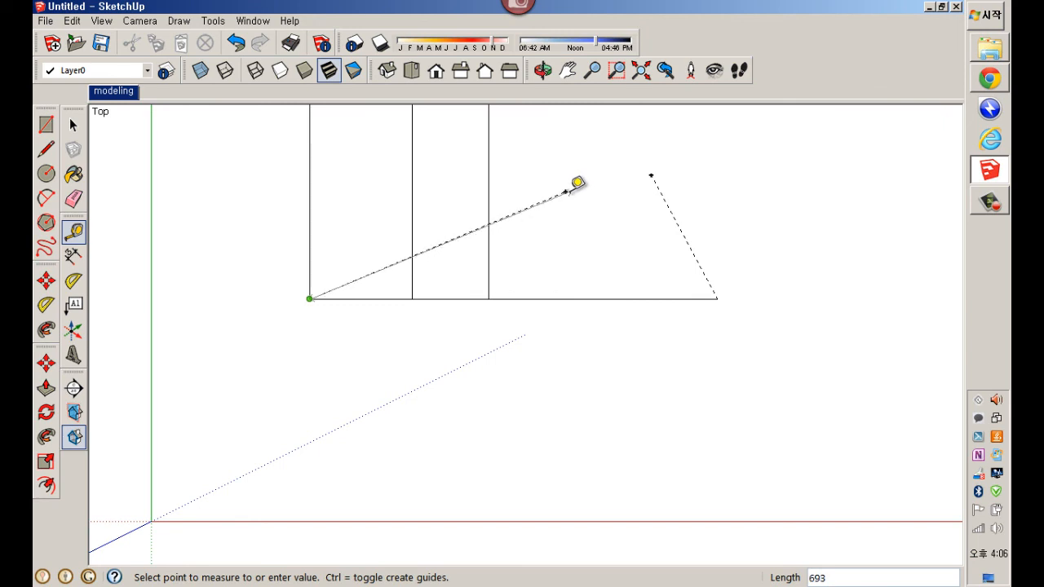
{"action": "left_click", "coordinate": [580, 205]}
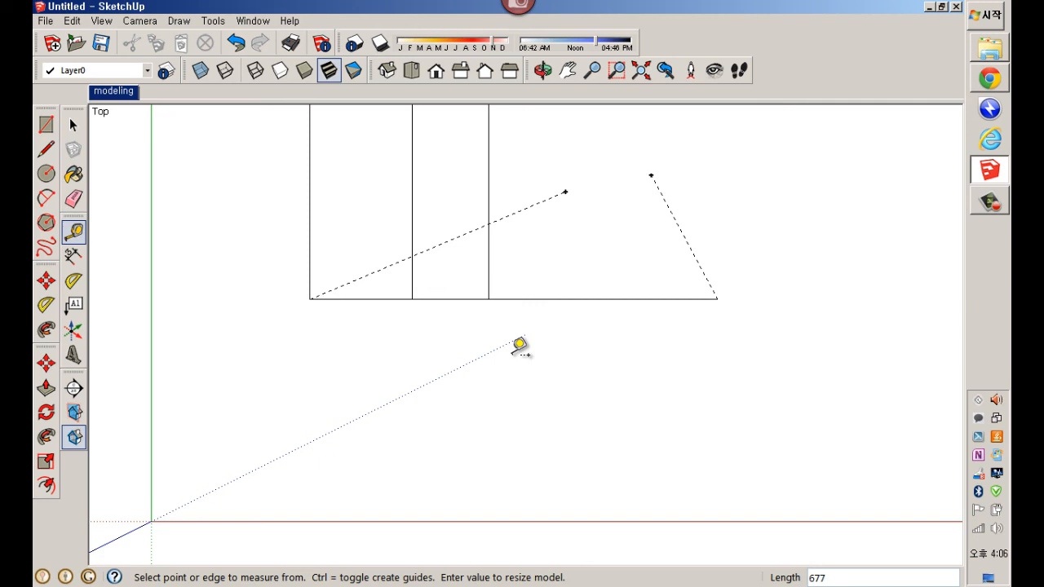
{"action": "left_click", "coordinate": [575, 384]}
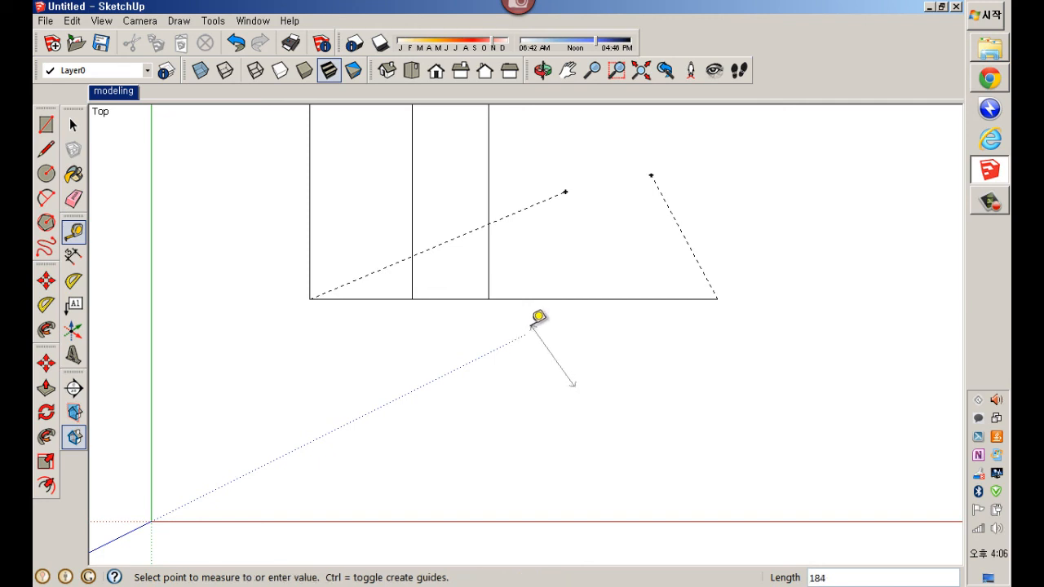
{"action": "left_click", "coordinate": [532, 326]}
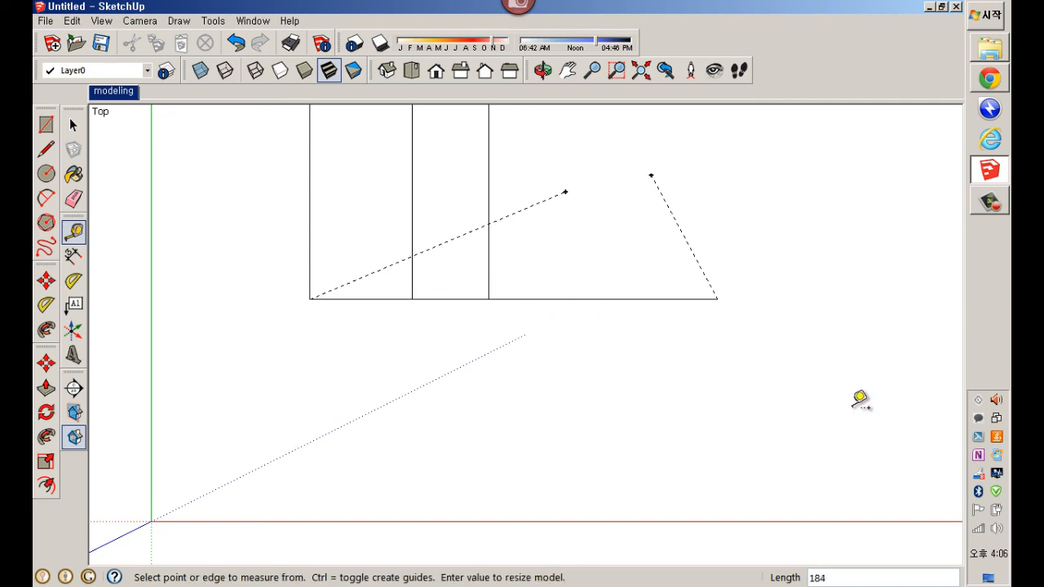
Turn guide creation back on and create parallel guides about 159 above the horizontal line and between the two upper guides
{"action": "left_click", "coordinate": [590, 298]}
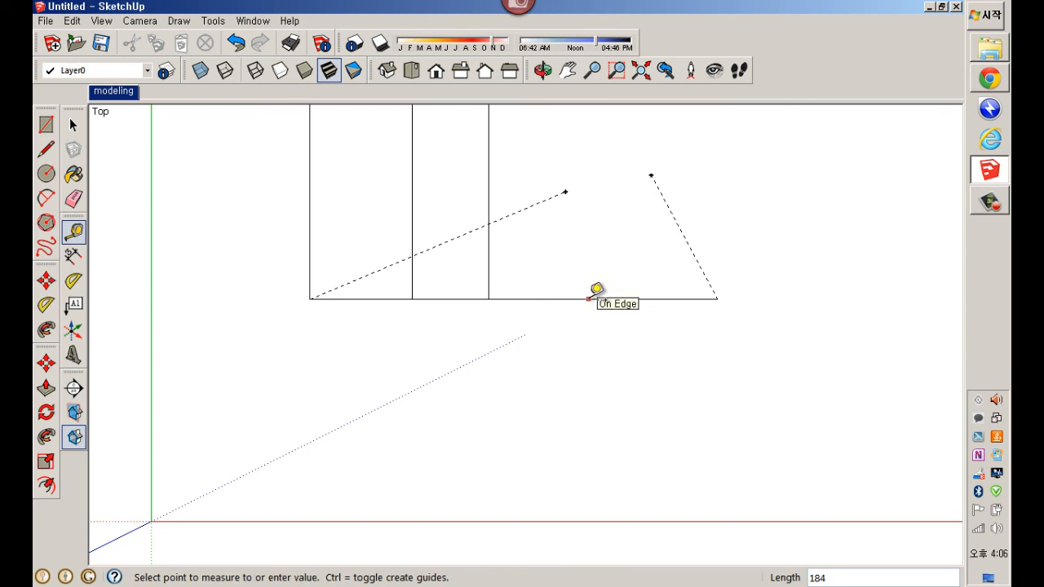
{"action": "left_click", "coordinate": [602, 225]}
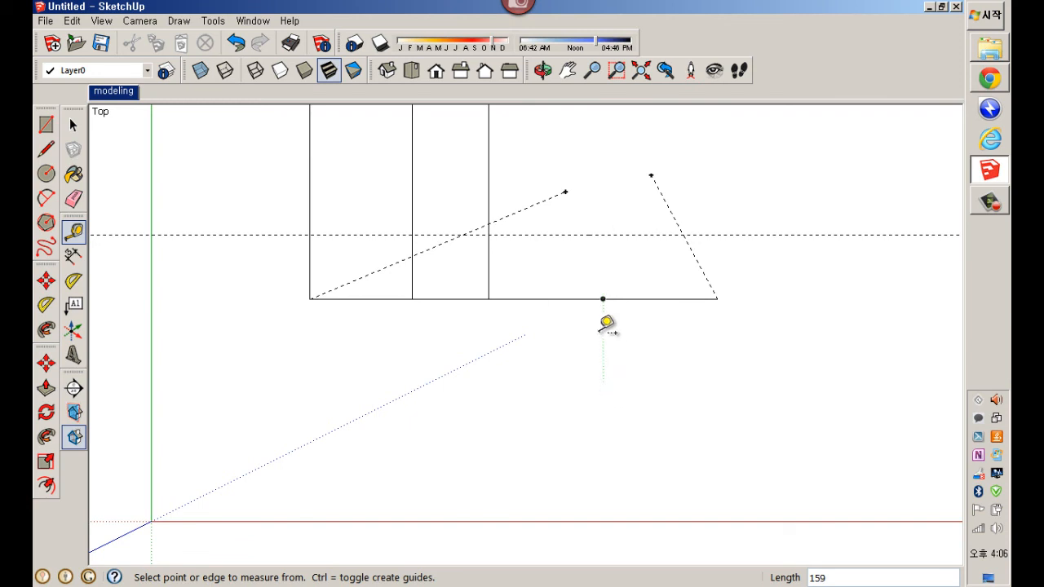
{"action": "left_click", "coordinate": [567, 298]}
{"action": "key", "text": "Escape"}
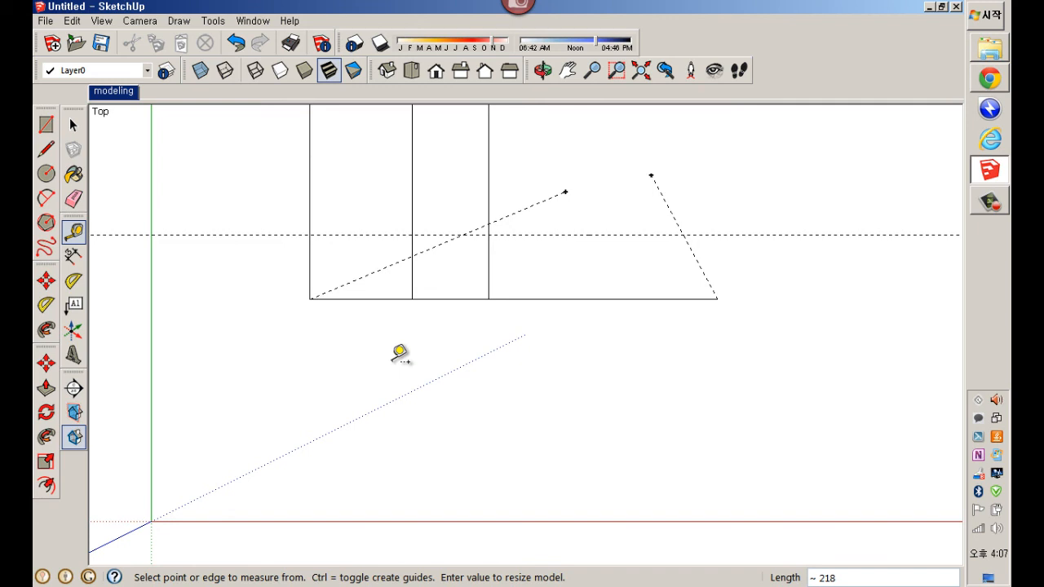
{"action": "scroll", "coordinate": [400, 353], "scroll_direction": "down", "scroll_amount": 5}
{"action": "middle_click_drag", "start_coordinate": [405, 354], "coordinate": [403, 424], "text": "shift"}
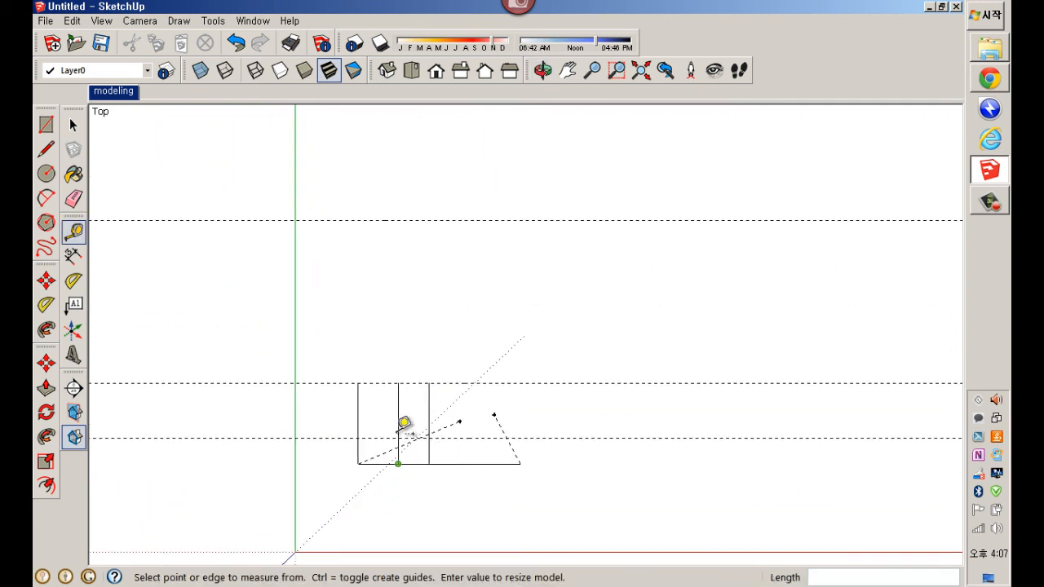
{"action": "left_click", "coordinate": [388, 380]}
{"action": "left_click", "coordinate": [387, 296]}
Draw a rectangle about 1475 by 1297 on the ground plane over the drawn lines and pull it up into a box
{"action": "middle_click_drag", "start_coordinate": [546, 436], "coordinate": [368, 299]}
{"action": "key", "text": "r"}
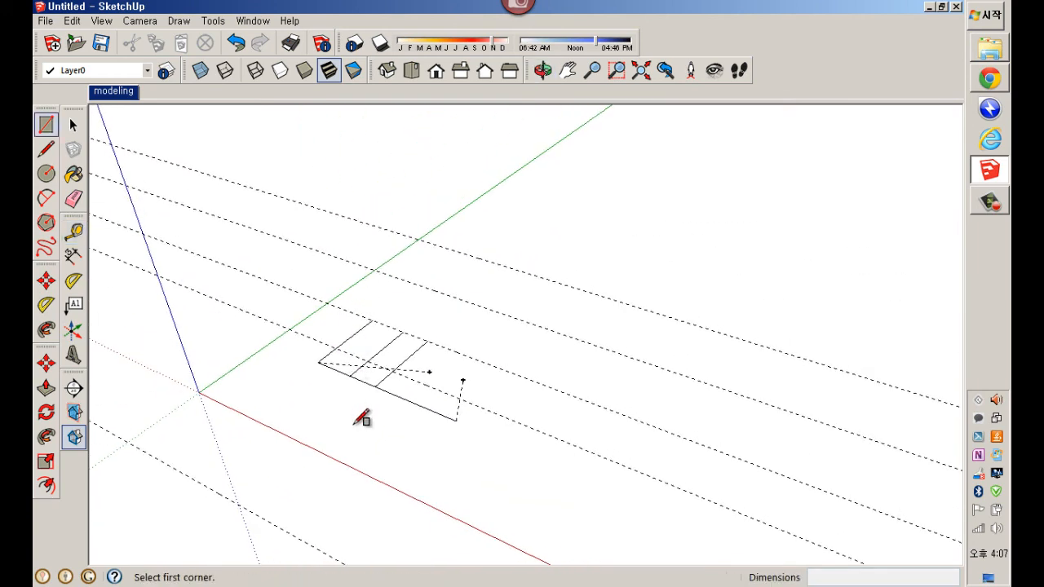
{"action": "left_click", "coordinate": [353, 425]}
{"action": "left_click", "coordinate": [698, 380]}
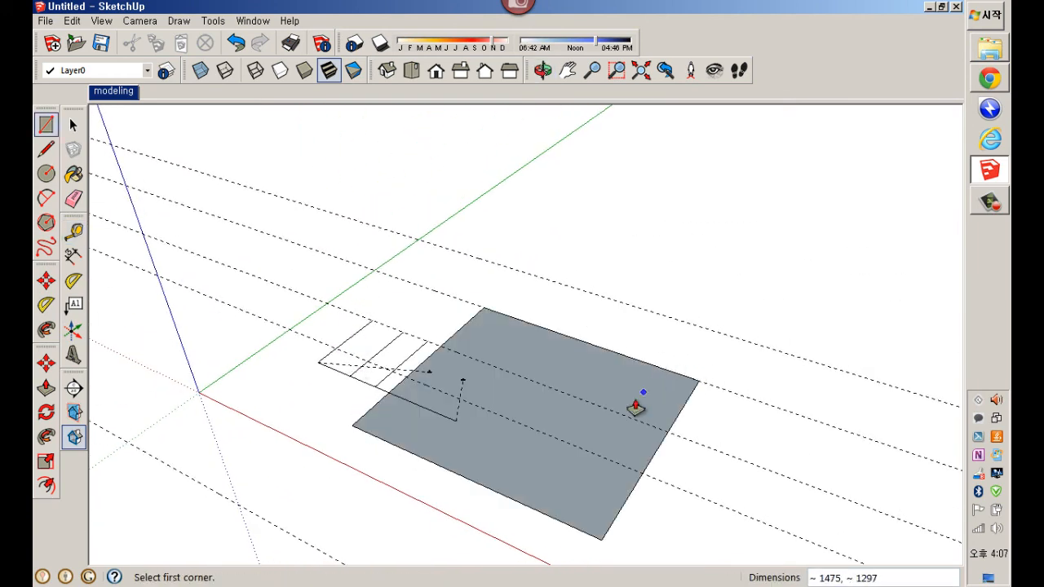
{"action": "left_click_drag", "start_coordinate": [636, 406], "coordinate": [578, 332]}
{"action": "key", "text": "space"}
Create Tape Measure guides across the box's top face, about 221 down its front face, and about 285 from the side face's bottom edge
{"action": "key", "text": "t"}
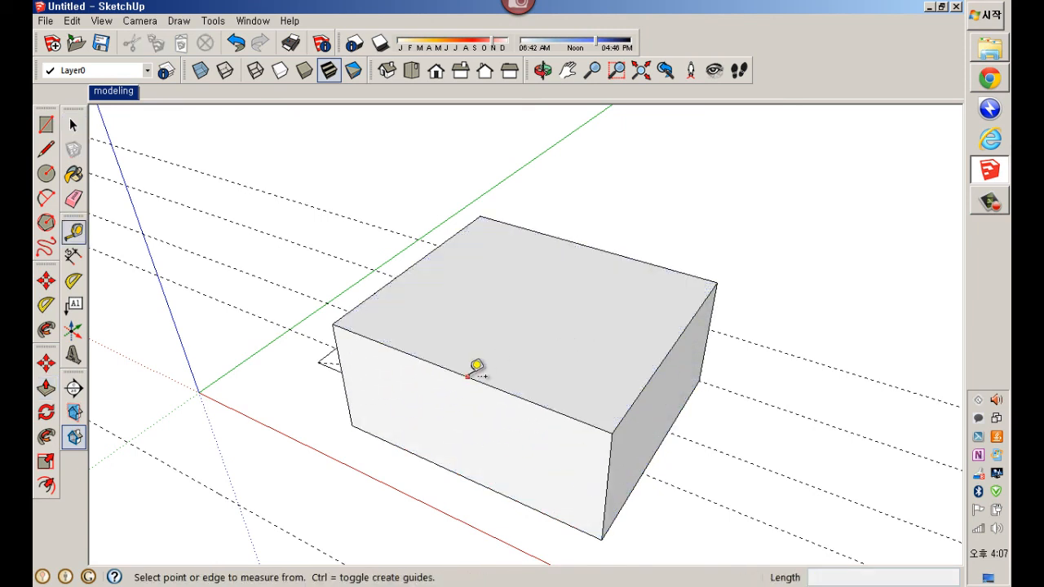
{"action": "left_click", "coordinate": [469, 375]}
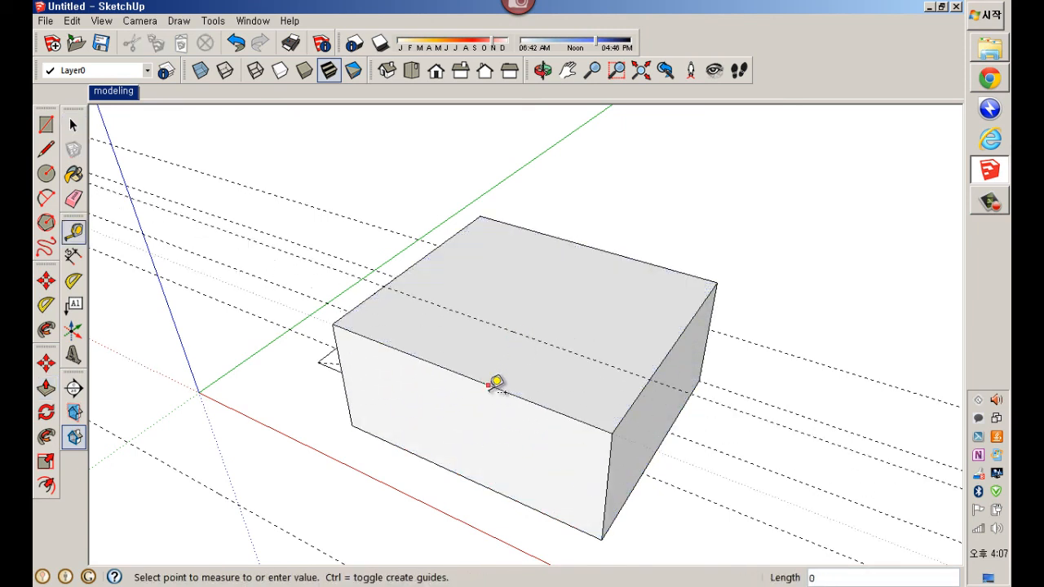
{"action": "left_click", "coordinate": [496, 414]}
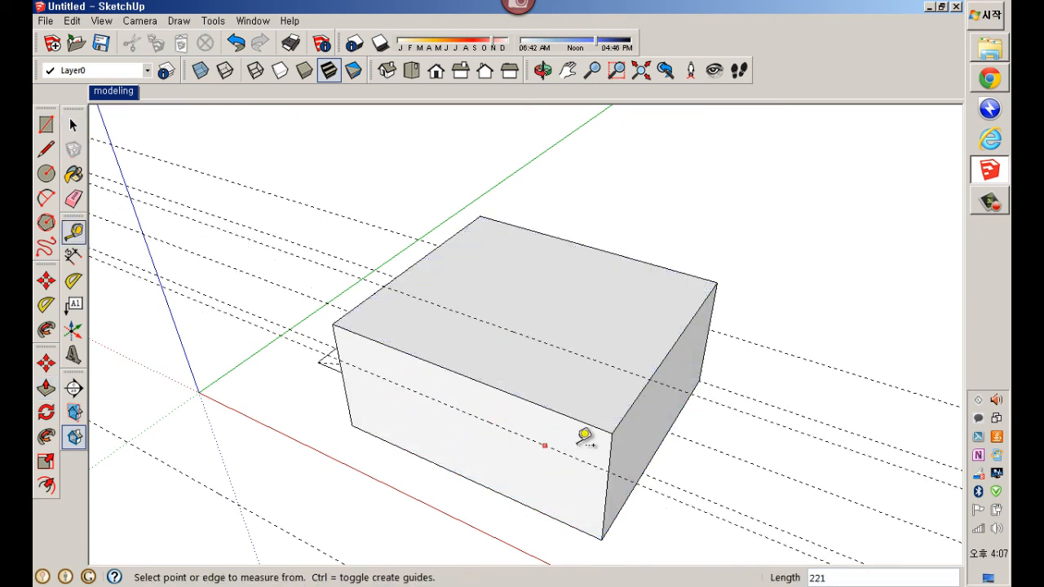
{"action": "left_click", "coordinate": [676, 428]}
{"action": "left_click", "coordinate": [660, 429]}
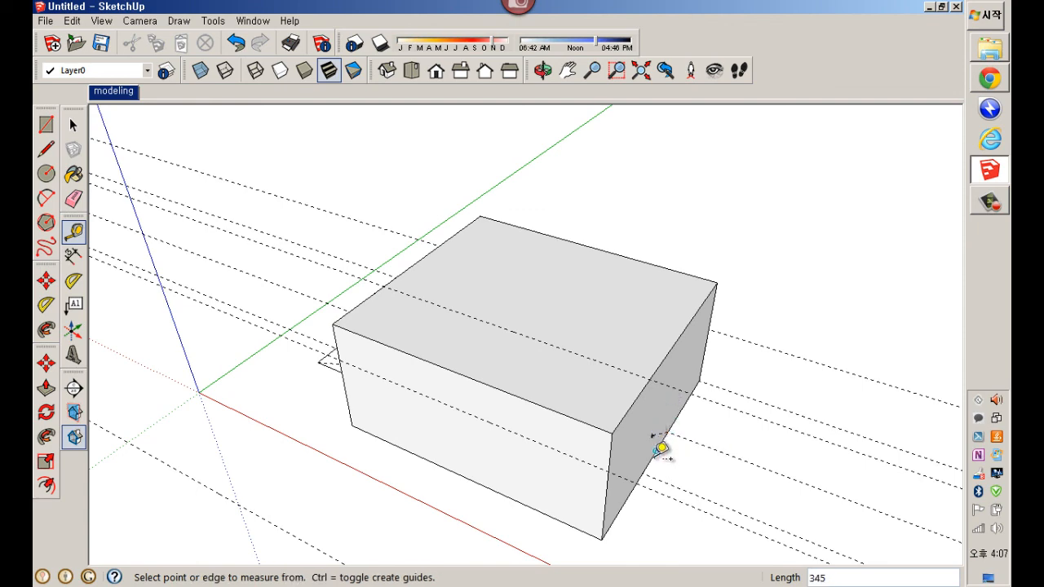
{"action": "left_click", "coordinate": [660, 447]}
{"action": "left_click", "coordinate": [658, 402]}
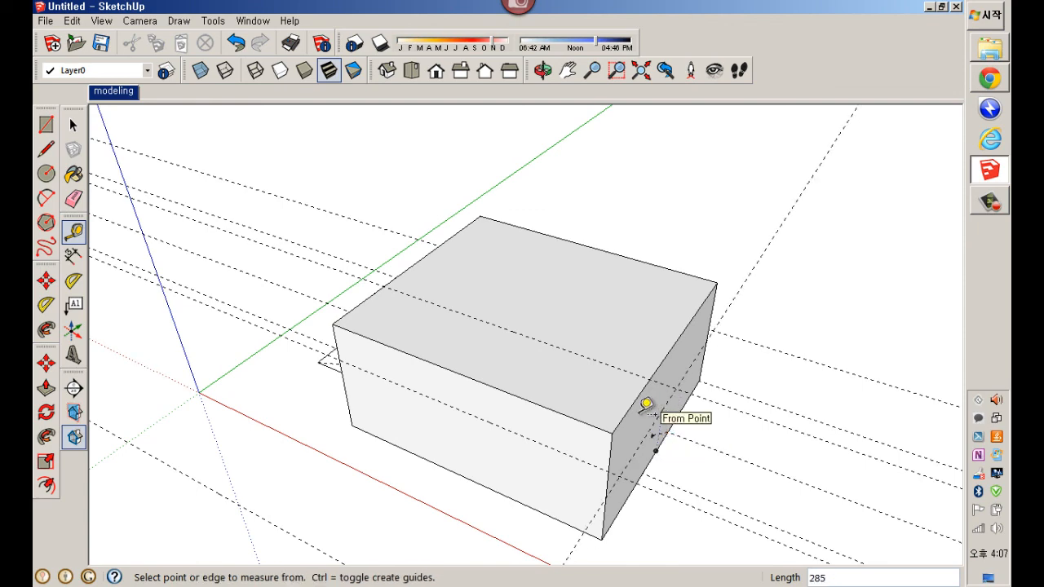
{"action": "middle_click_drag", "start_coordinate": [646, 402], "coordinate": [604, 359]}
{"action": "scroll", "coordinate": [606, 344], "scroll_direction": "down", "scroll_amount": 2}
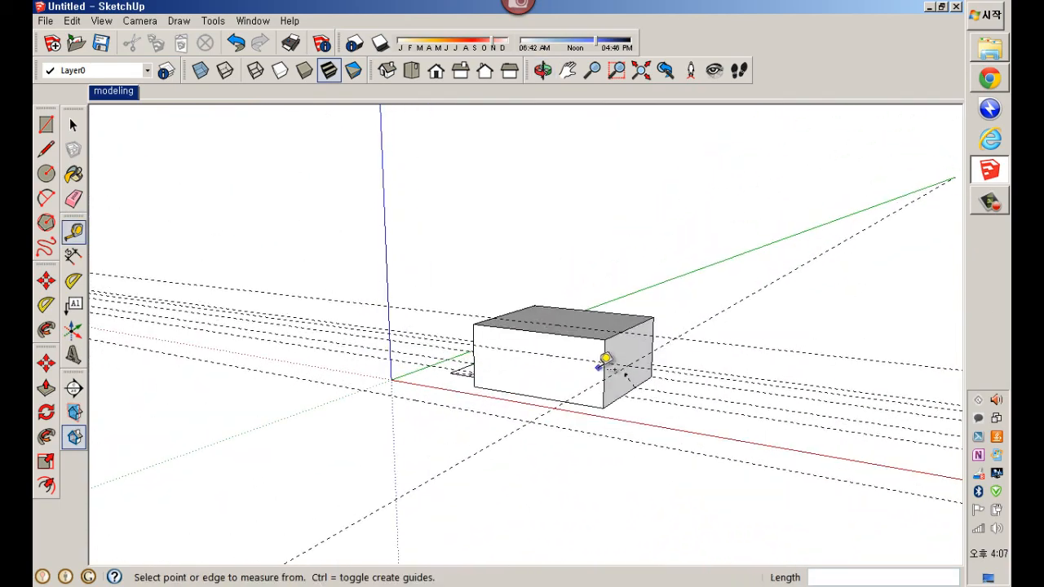
Delete all guides at once, and delete the box together with the remaining lines
{"action": "key", "text": "space"}
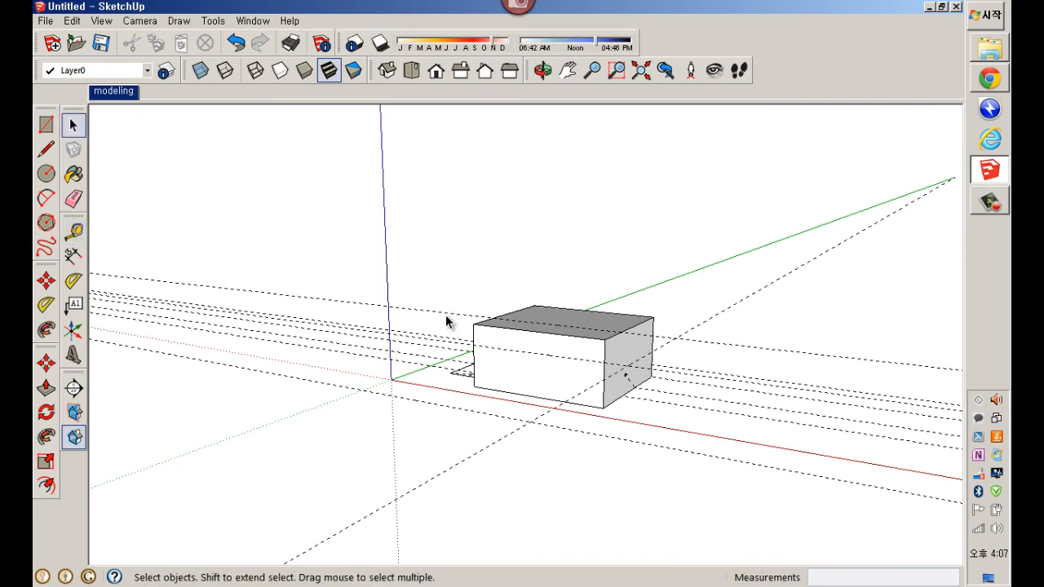
{"action": "left_click", "coordinate": [446, 314]}
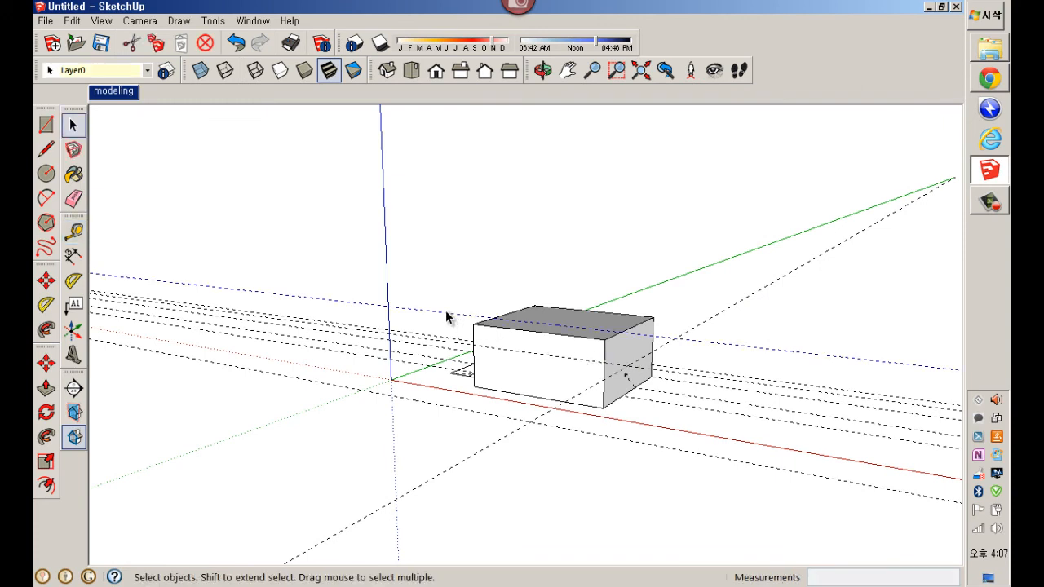
{"action": "left_click", "coordinate": [81, 22]}
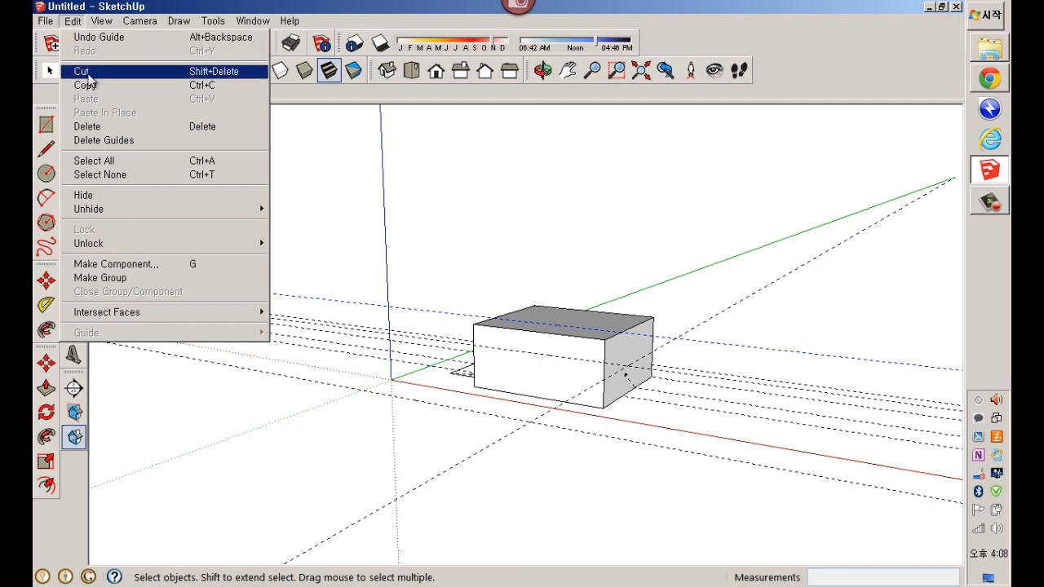
{"action": "left_click", "coordinate": [105, 140]}
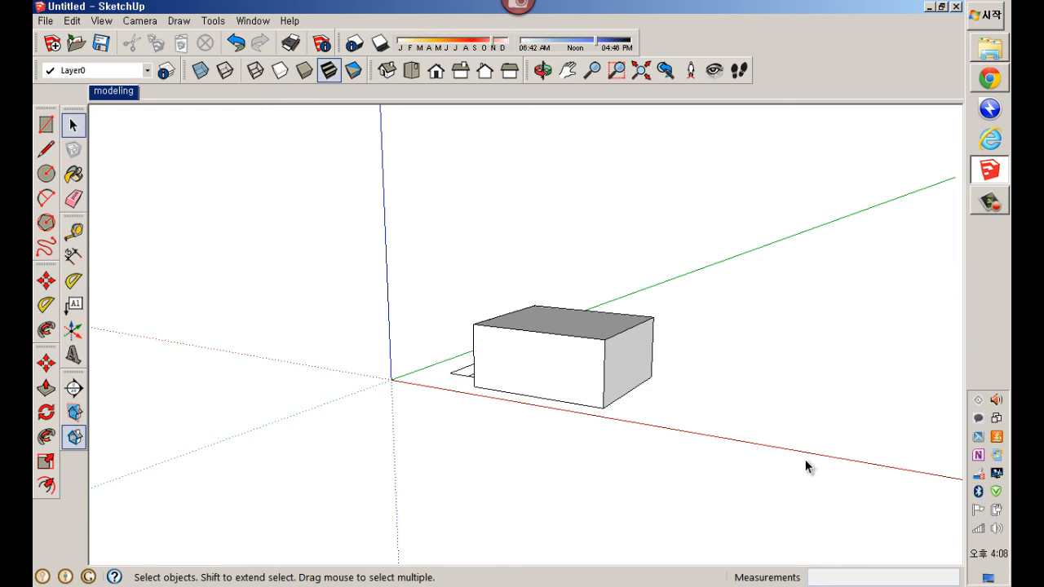
{"action": "left_click_drag", "start_coordinate": [376, 245], "coordinate": [709, 495]}
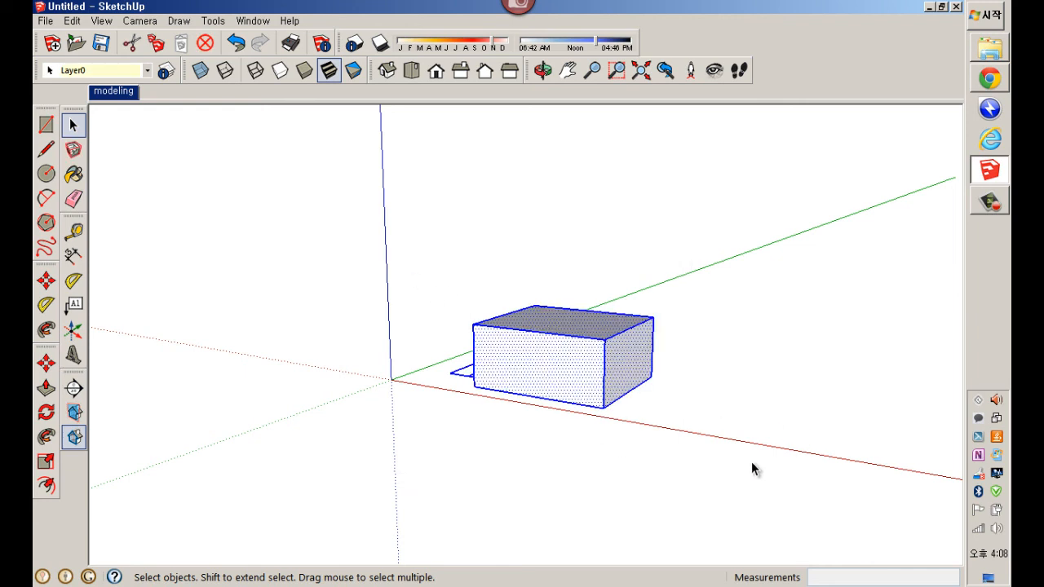
{"action": "key", "text": "Delete"}
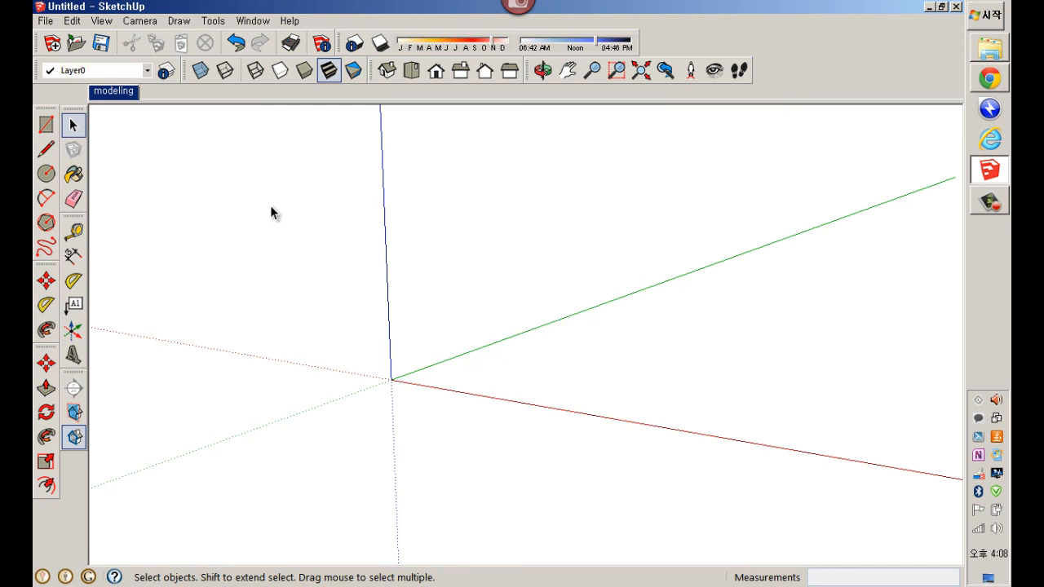
Draw a 1000 by 1000 rectangle on the ground plane between the red and green axes
{"action": "key", "text": "r"}
{"action": "left_click", "coordinate": [475, 375]}
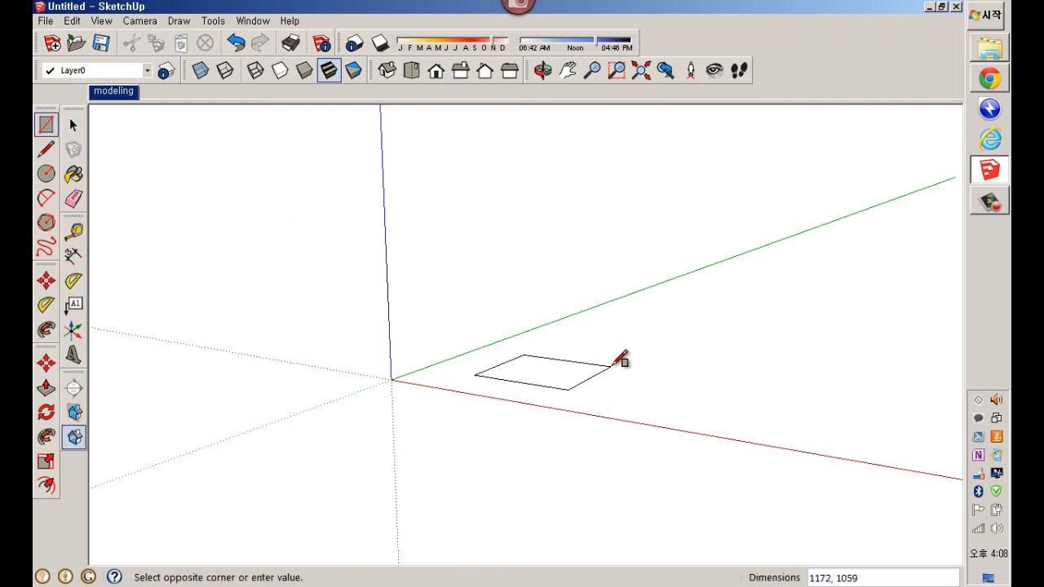
{"action": "type", "text": "1000,1000"}
{"action": "key", "text": "Return"}
Pull the square face up 1000 with Push/Pull to form a cube
{"action": "key", "text": "p"}
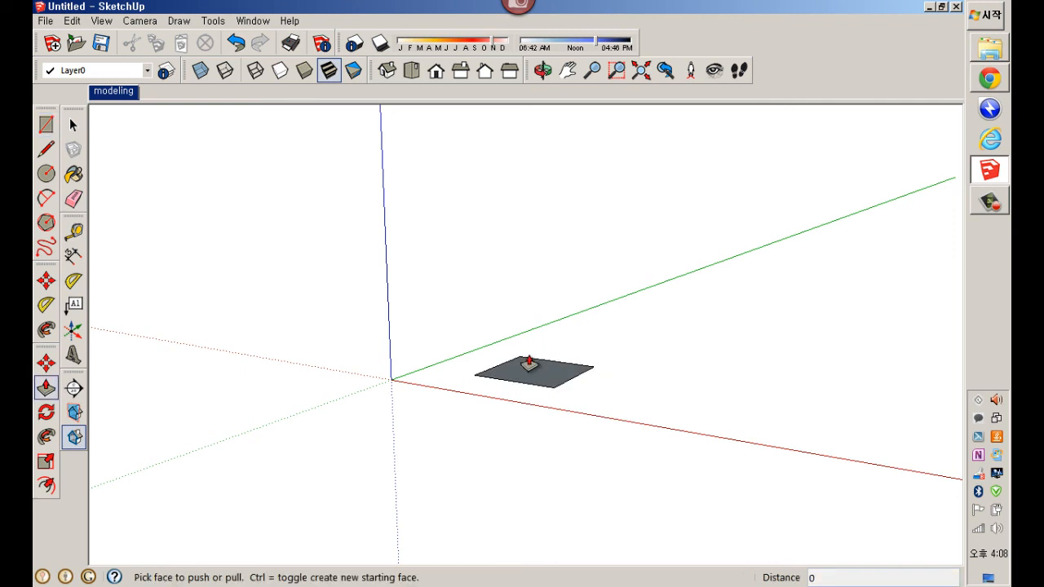
{"action": "left_click", "coordinate": [528, 363]}
{"action": "type", "text": "100"}
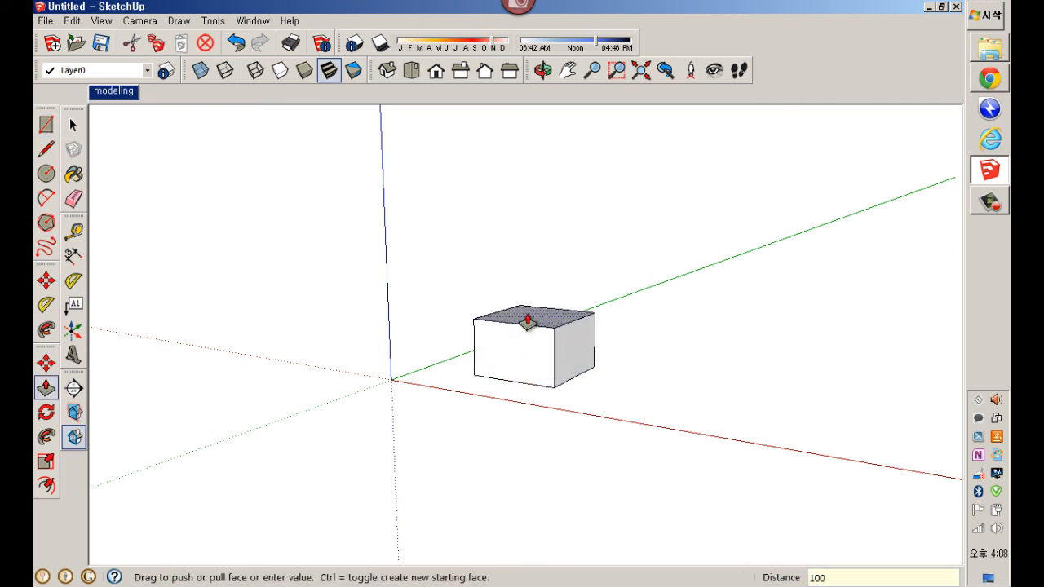
{"action": "type", "text": "0"}
{"action": "key", "text": "Return"}
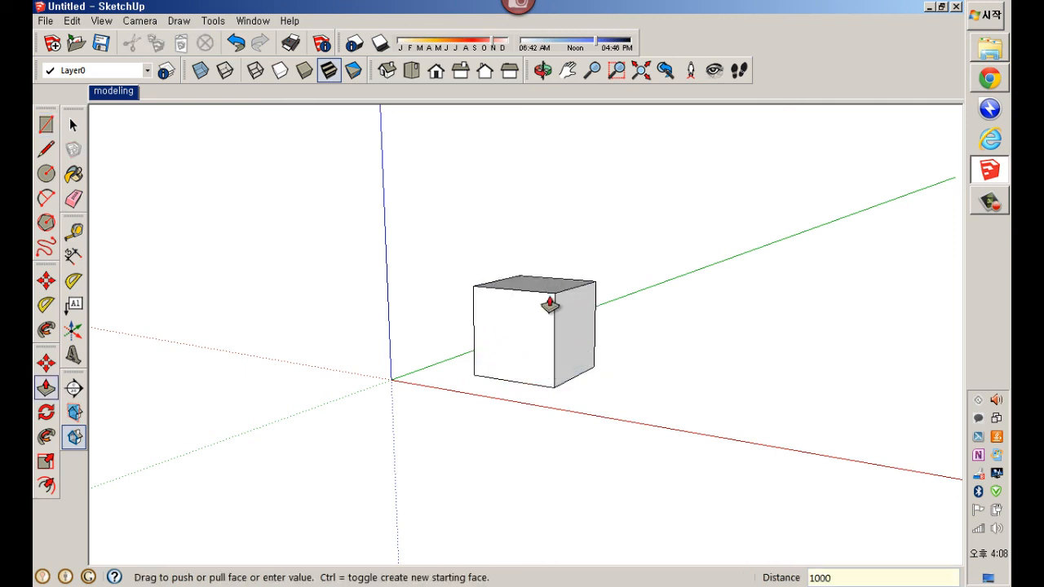
{"action": "scroll", "coordinate": [549, 305], "scroll_direction": "down", "scroll_amount": 3}
{"action": "middle_click_drag", "start_coordinate": [550, 305], "coordinate": [568, 325]}
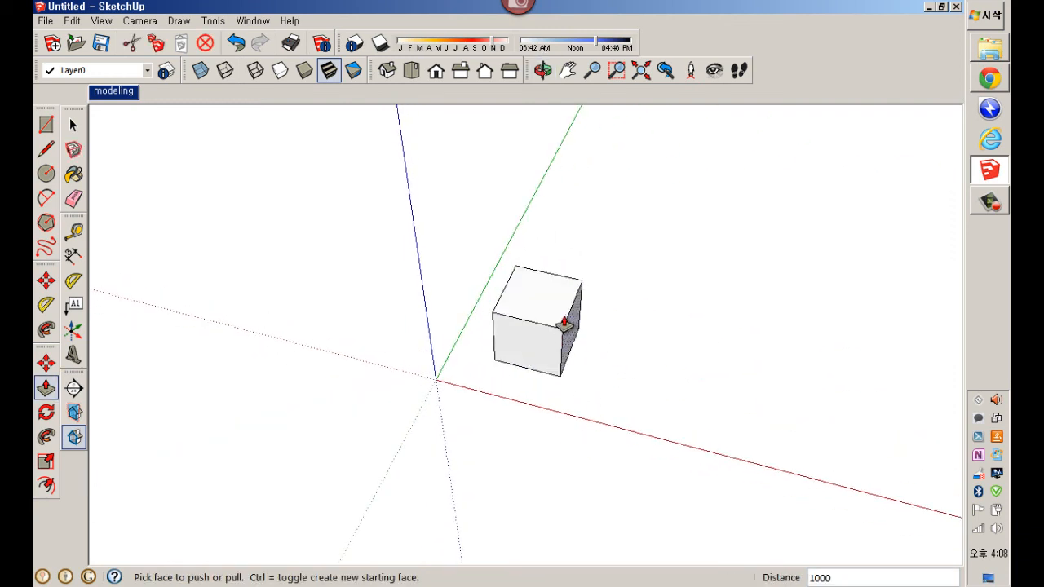
{"action": "scroll", "coordinate": [568, 325], "scroll_direction": "up", "scroll_amount": 2}
{"action": "key", "text": "space"}
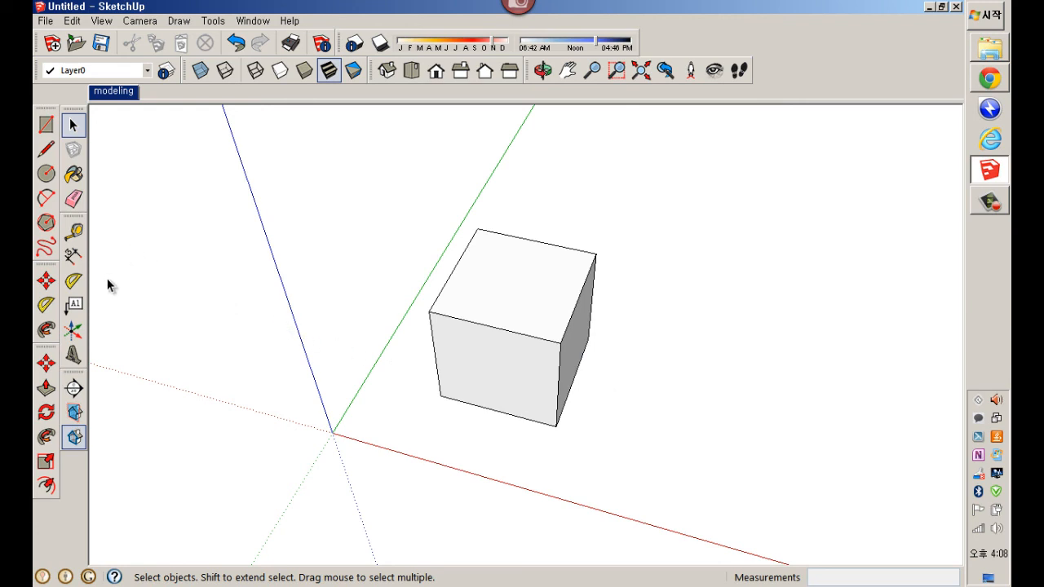
Measure the cube's front bottom edge with the Tape Measure and resize the whole model by setting that length to 2000
{"action": "left_click", "coordinate": [74, 232]}
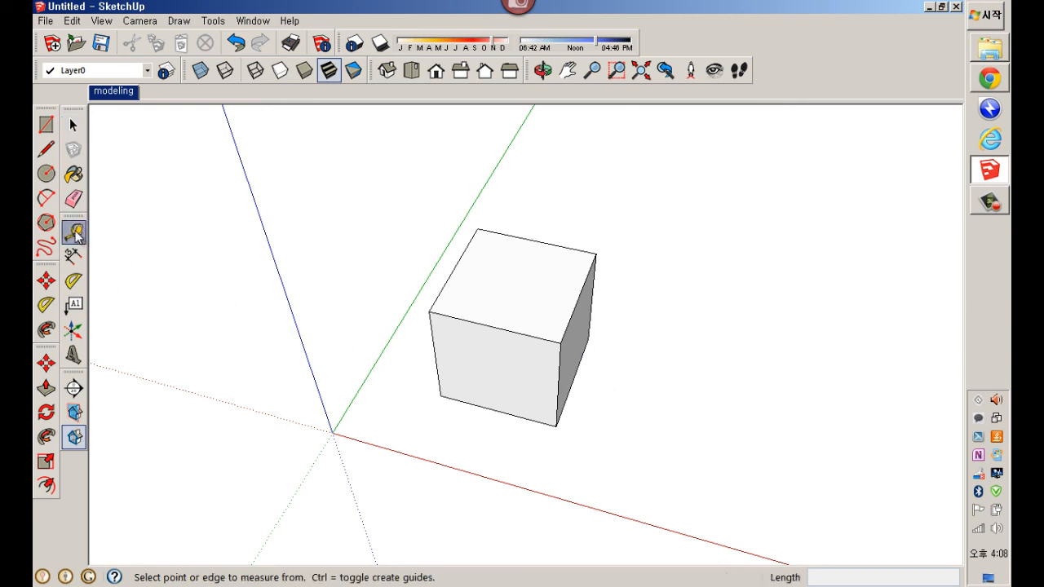
{"action": "middle_click_drag", "start_coordinate": [301, 367], "coordinate": [356, 340]}
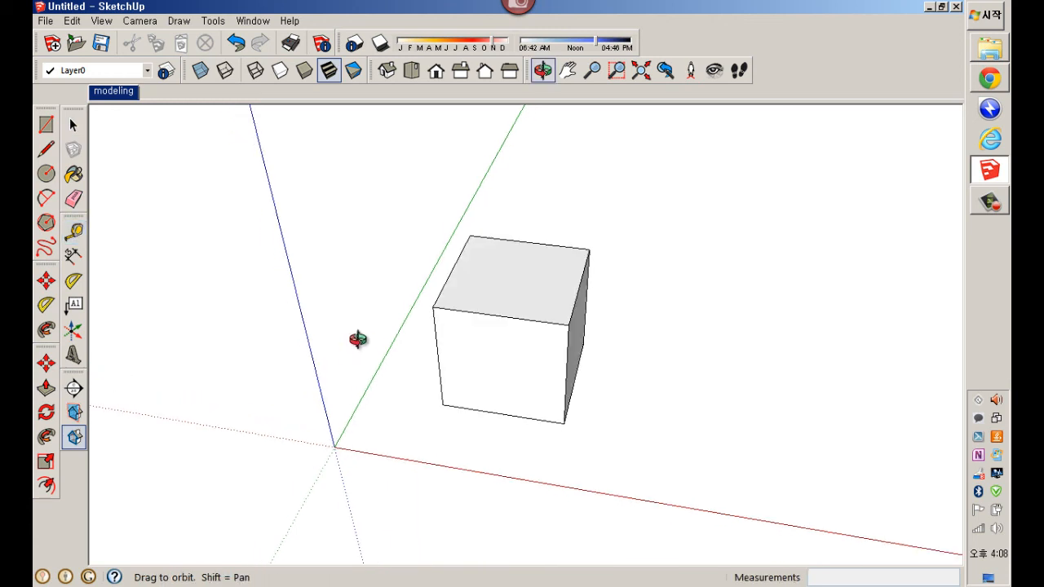
{"action": "left_click", "coordinate": [442, 404]}
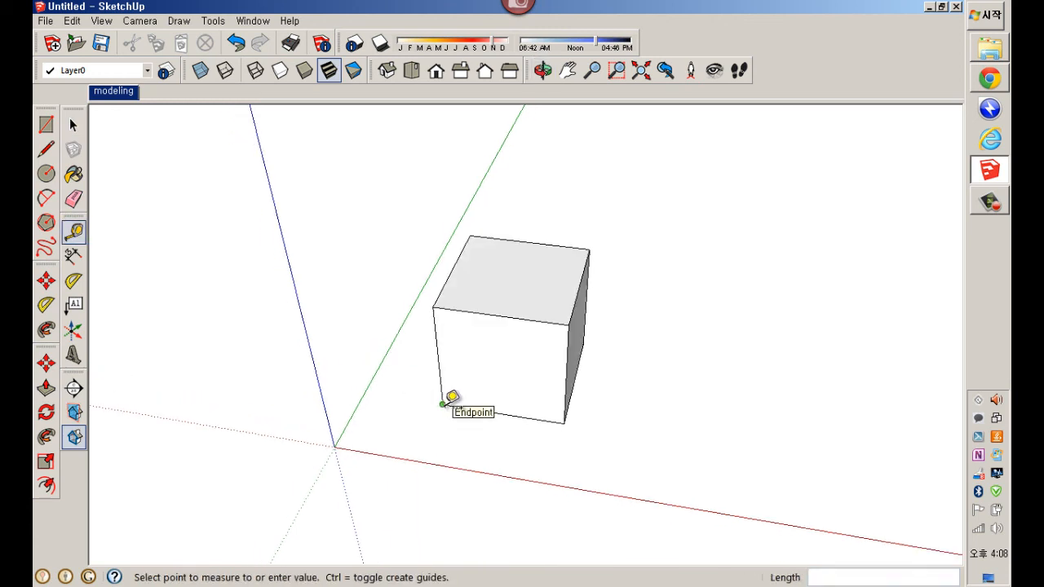
{"action": "left_click", "coordinate": [563, 423]}
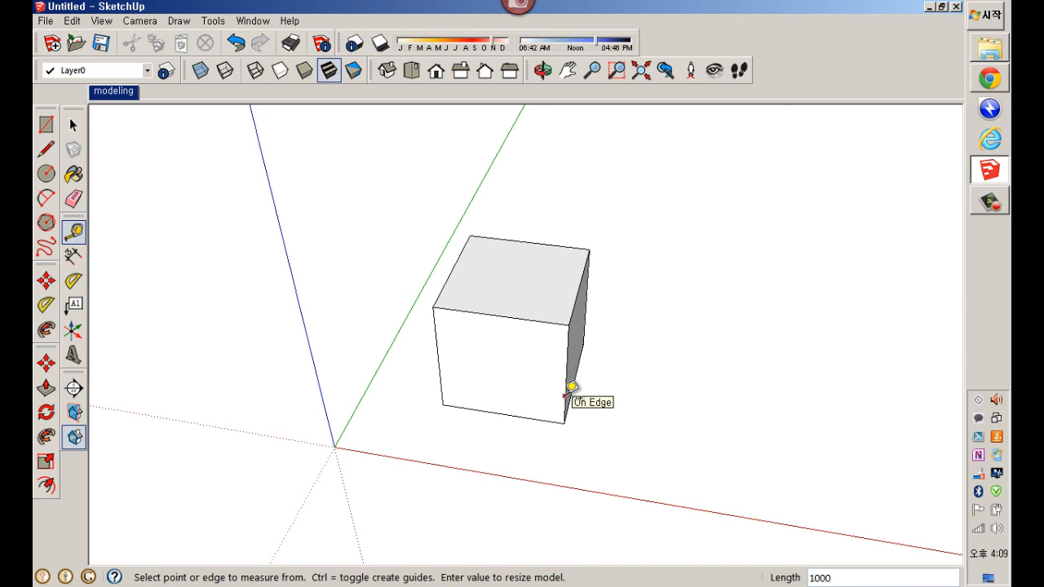
{"action": "type", "text": "2000"}
{"action": "key", "text": "Return"}
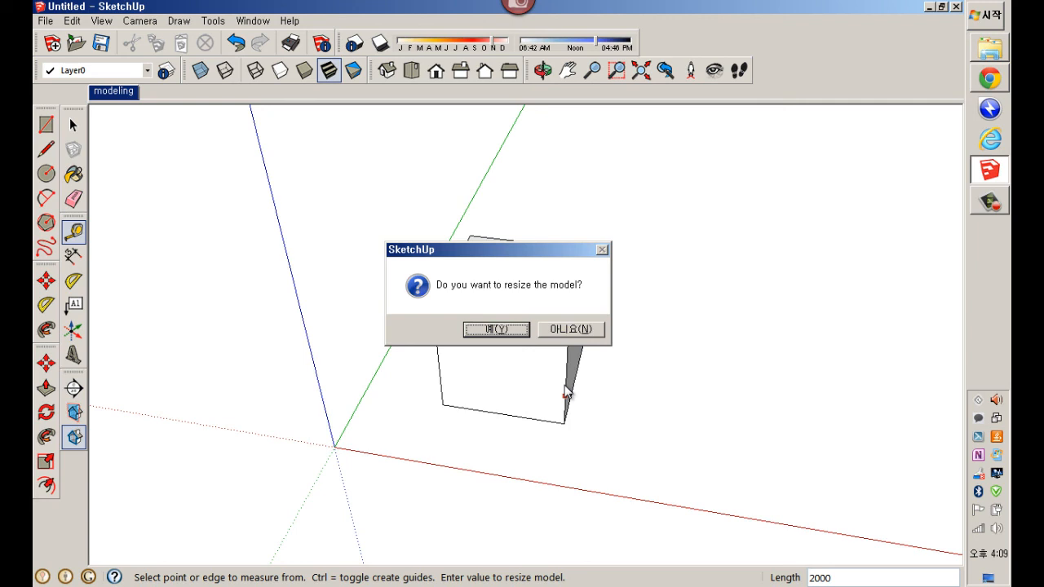
{"action": "left_click", "coordinate": [506, 328]}
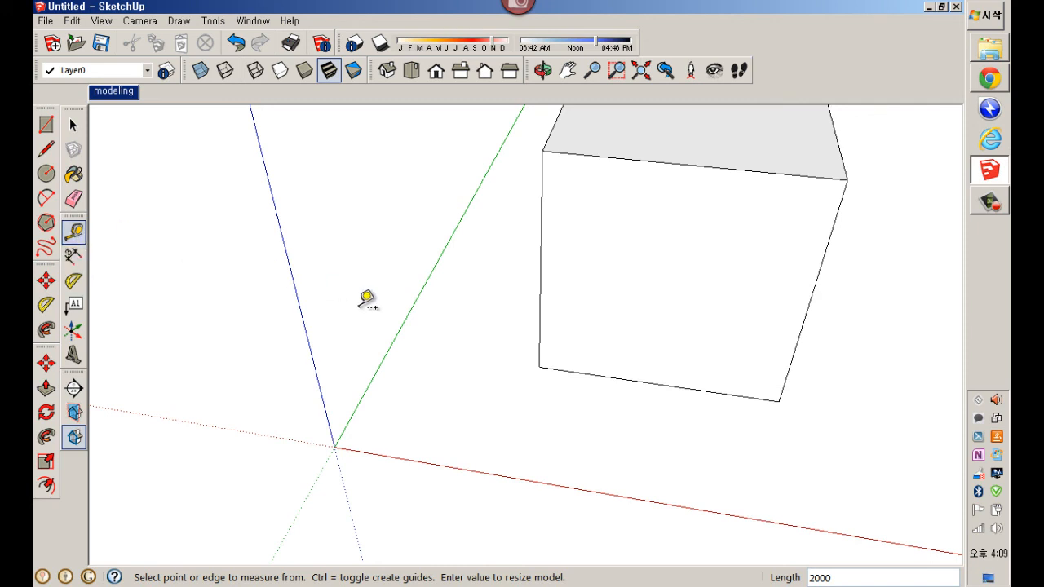
Measure the bottom edge of an adjacent side face from the cube's front lower corner
{"action": "left_click", "coordinate": [538, 367]}
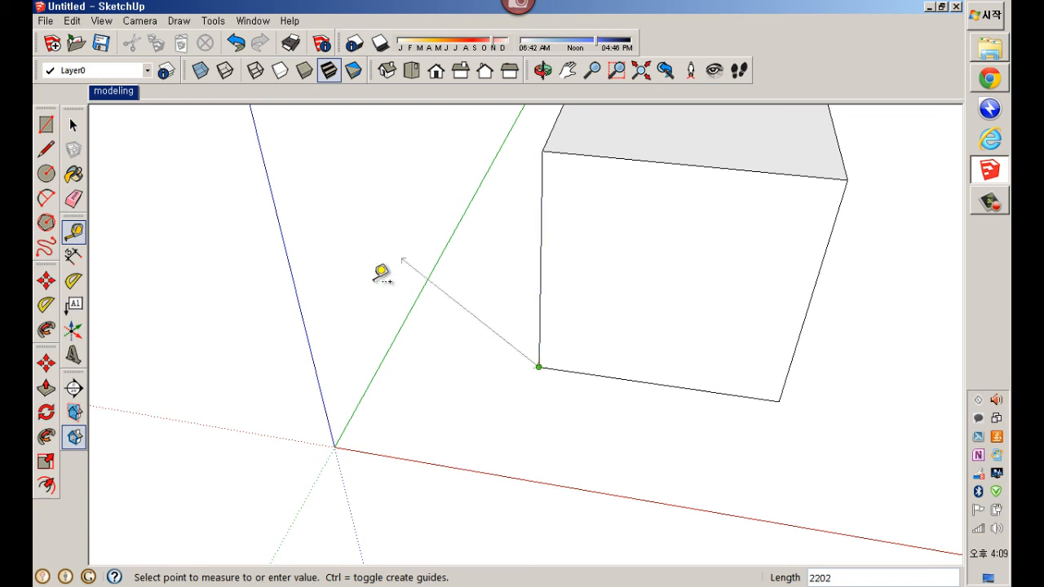
{"action": "middle_click_drag", "start_coordinate": [385, 273], "coordinate": [680, 362]}
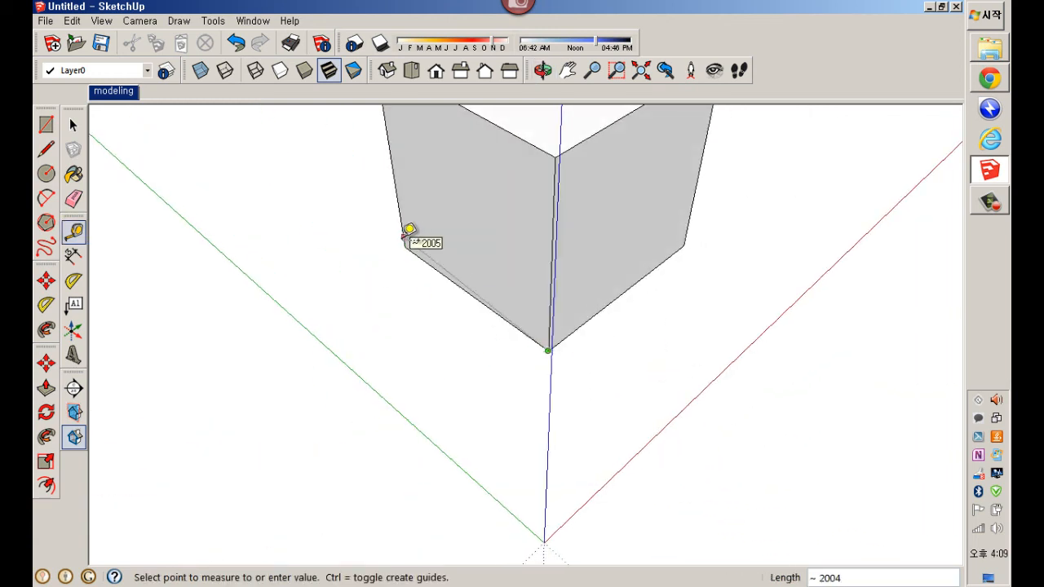
{"action": "key", "text": "space"}
Select the whole cube, undo the model resize, and clear the selection
{"action": "scroll", "coordinate": [508, 318], "scroll_direction": "down", "scroll_amount": 6}
{"action": "middle_click_drag", "start_coordinate": [509, 320], "coordinate": [514, 249]}
{"action": "left_click_drag", "start_coordinate": [498, 212], "coordinate": [623, 341]}
{"action": "middle_click_drag", "start_coordinate": [623, 348], "coordinate": [515, 326]}
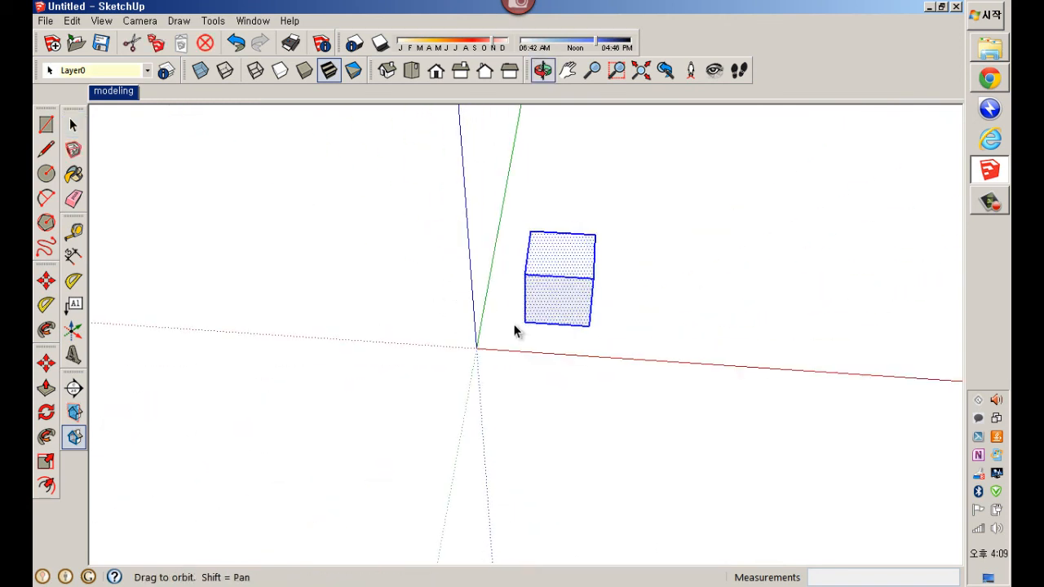
{"action": "key", "text": "ctrl+z"}
{"action": "scroll", "coordinate": [515, 335], "scroll_direction": "up", "scroll_amount": 5}
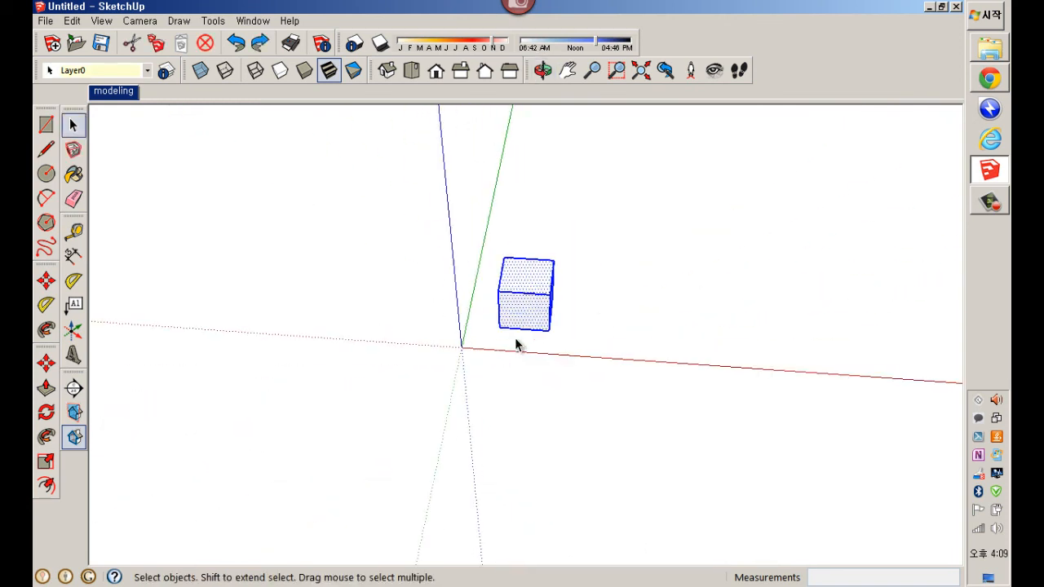
{"action": "left_click", "coordinate": [642, 351]}
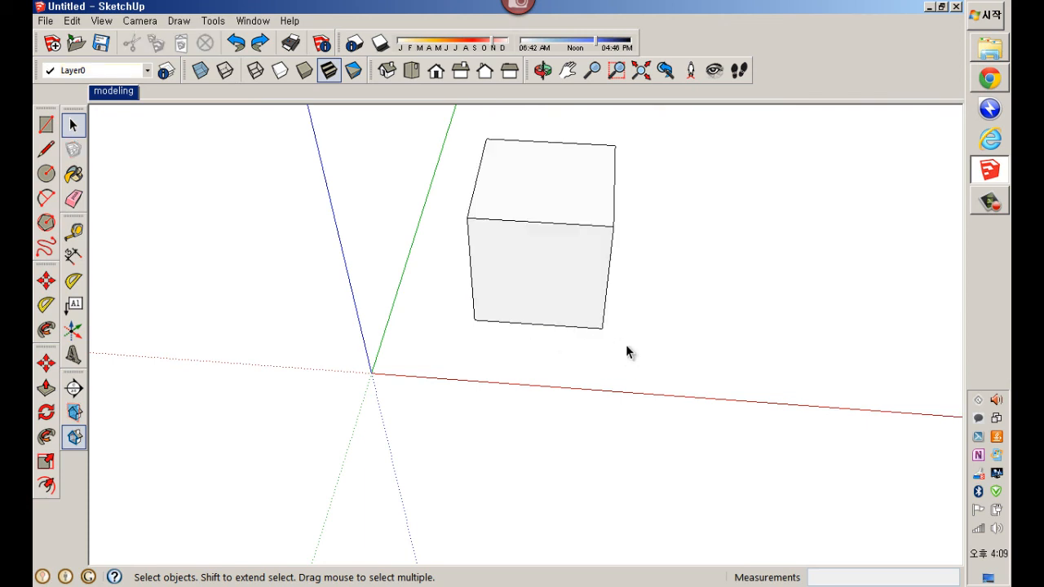
Measure the cube's front bottom edge with the Tape Measure and resize the whole model by setting that length to 3000
{"action": "middle_click_drag", "start_coordinate": [628, 351], "coordinate": [547, 337]}
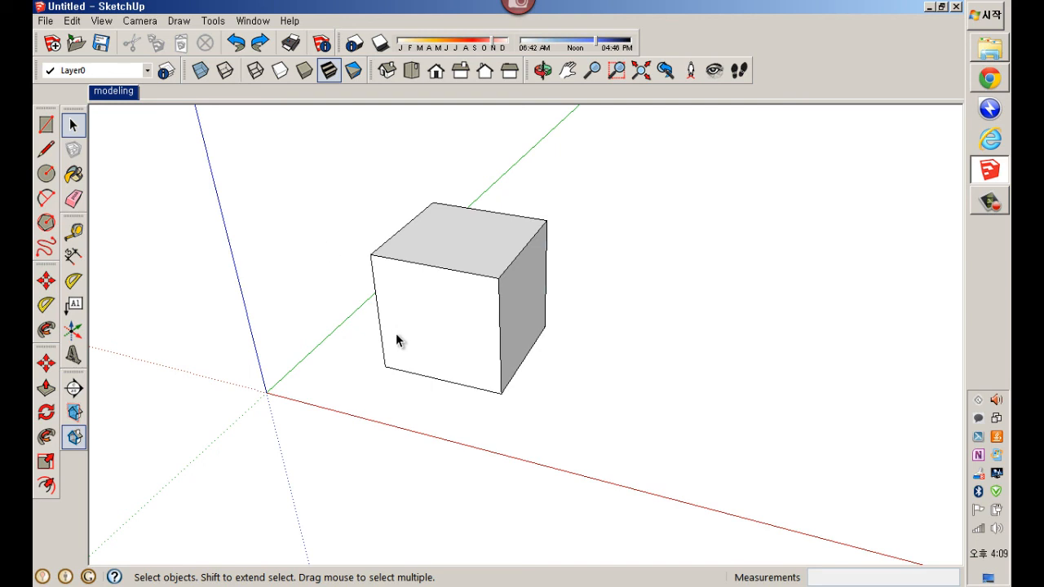
{"action": "key", "text": "t"}
{"action": "left_click", "coordinate": [385, 366]}
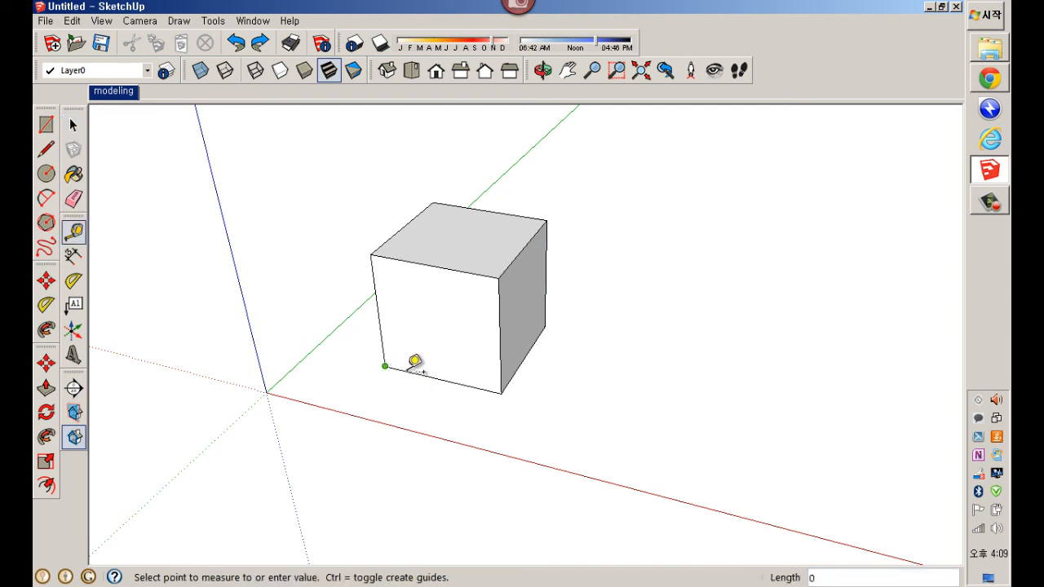
{"action": "left_click", "coordinate": [503, 391]}
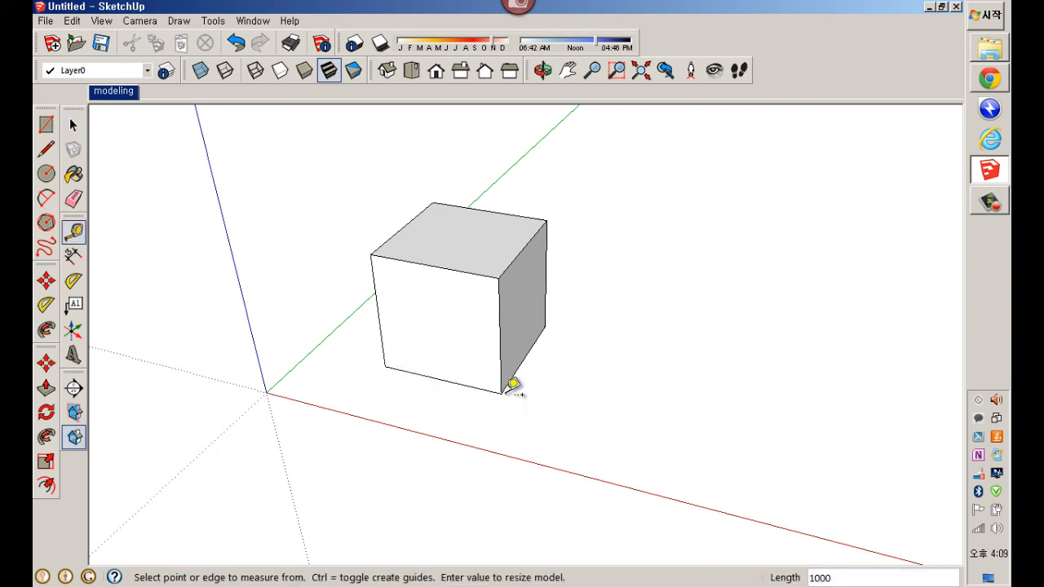
{"action": "type", "text": "3000"}
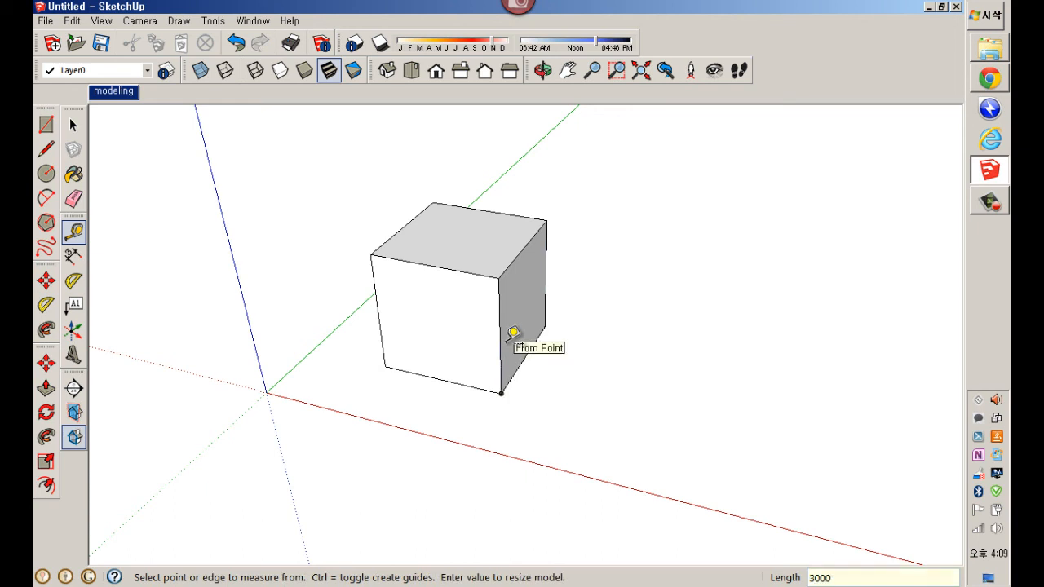
{"action": "key", "text": "Return"}
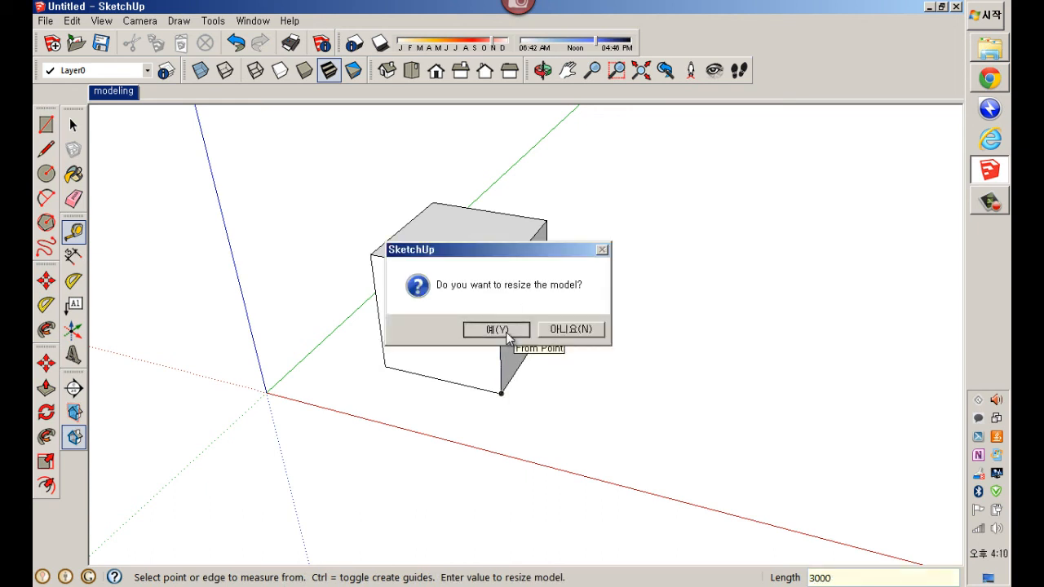
{"action": "left_click", "coordinate": [495, 329]}
{"action": "scroll", "coordinate": [620, 351], "scroll_direction": "down", "scroll_amount": 5}
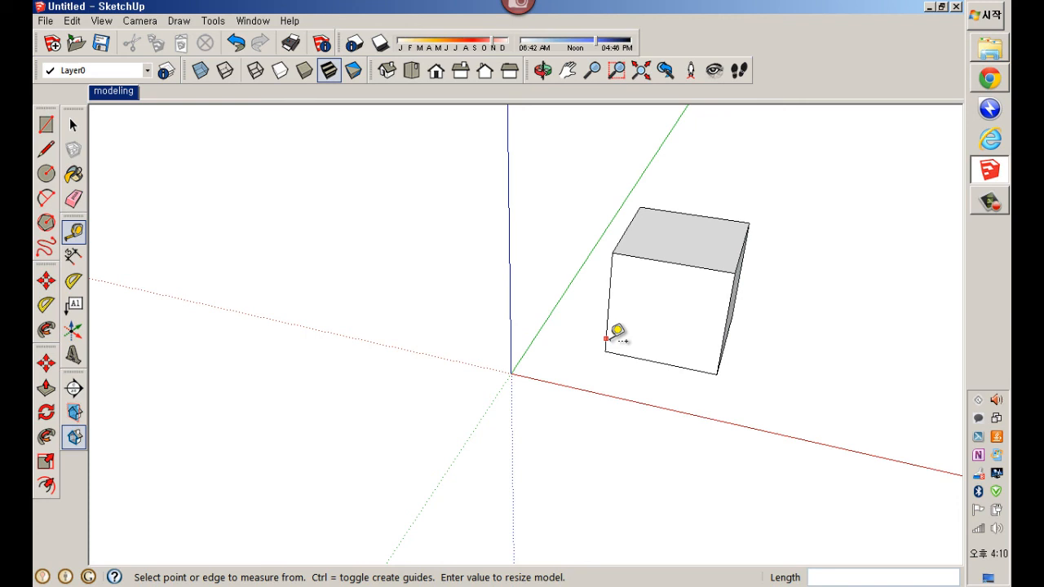
{"action": "key", "text": "space"}
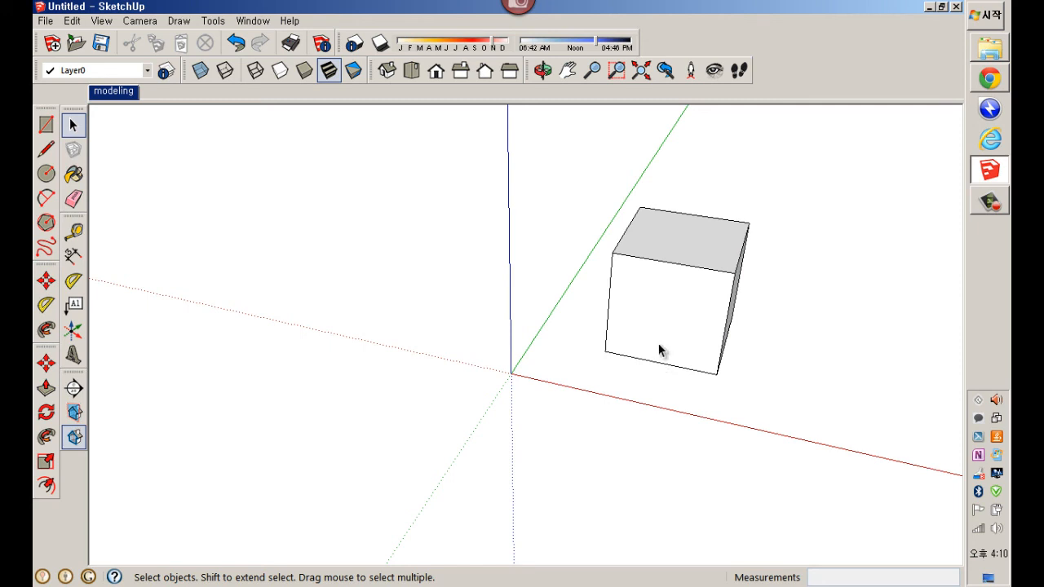
Measure the enlarged cube's front bottom edge and scale the whole model down by setting that length to 1000
{"action": "key", "text": "t"}
{"action": "left_click", "coordinate": [607, 351]}
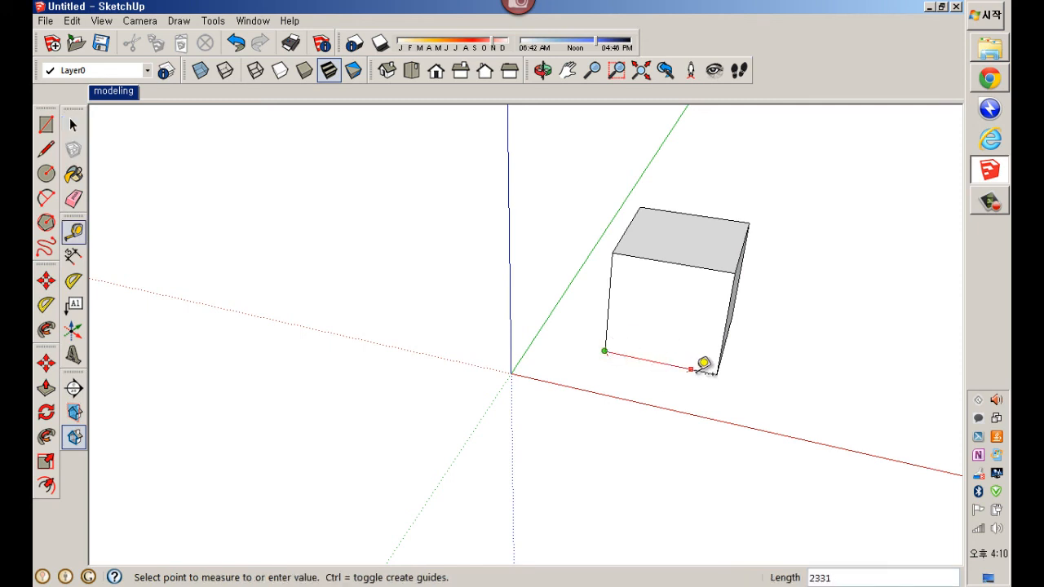
{"action": "left_click", "coordinate": [720, 372]}
{"action": "type", "text": "1000"}
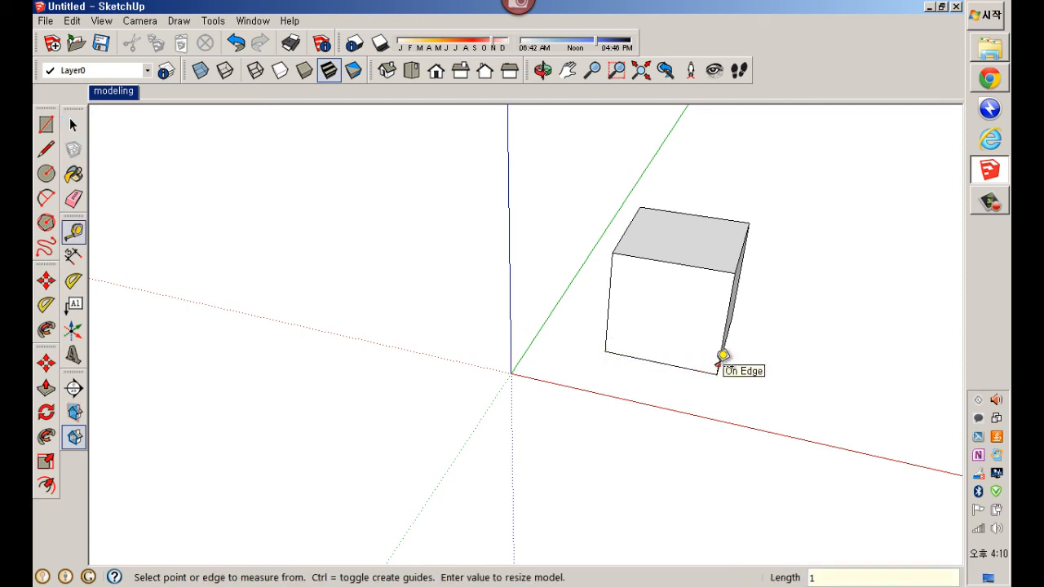
{"action": "key", "text": "Return"}
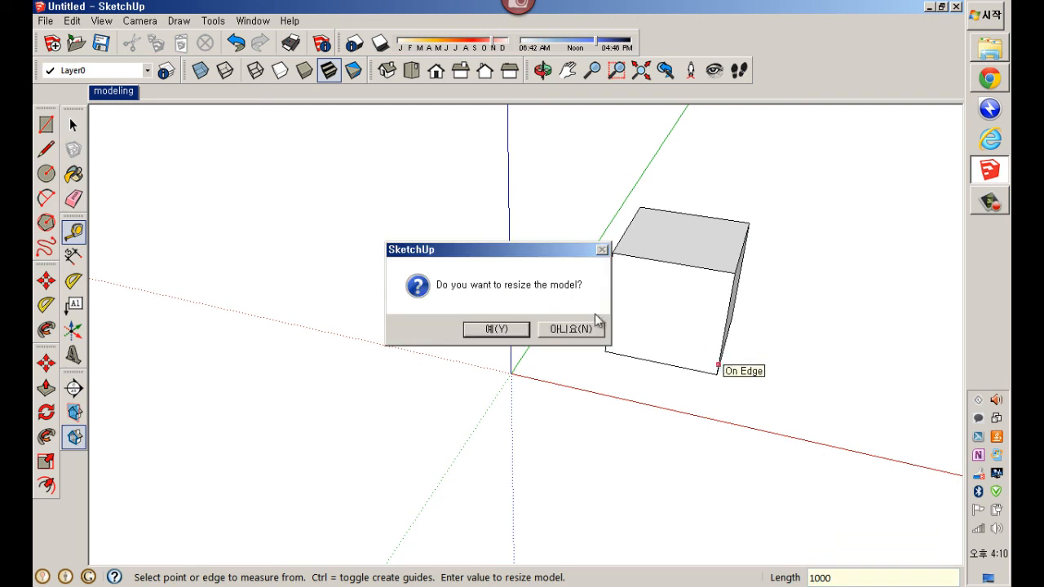
{"action": "left_click", "coordinate": [520, 328]}
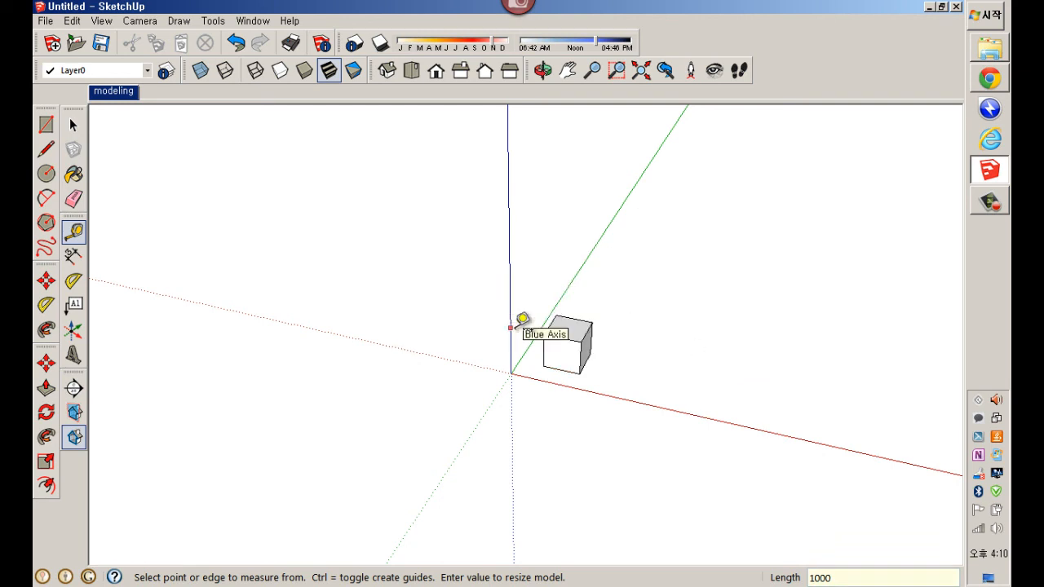